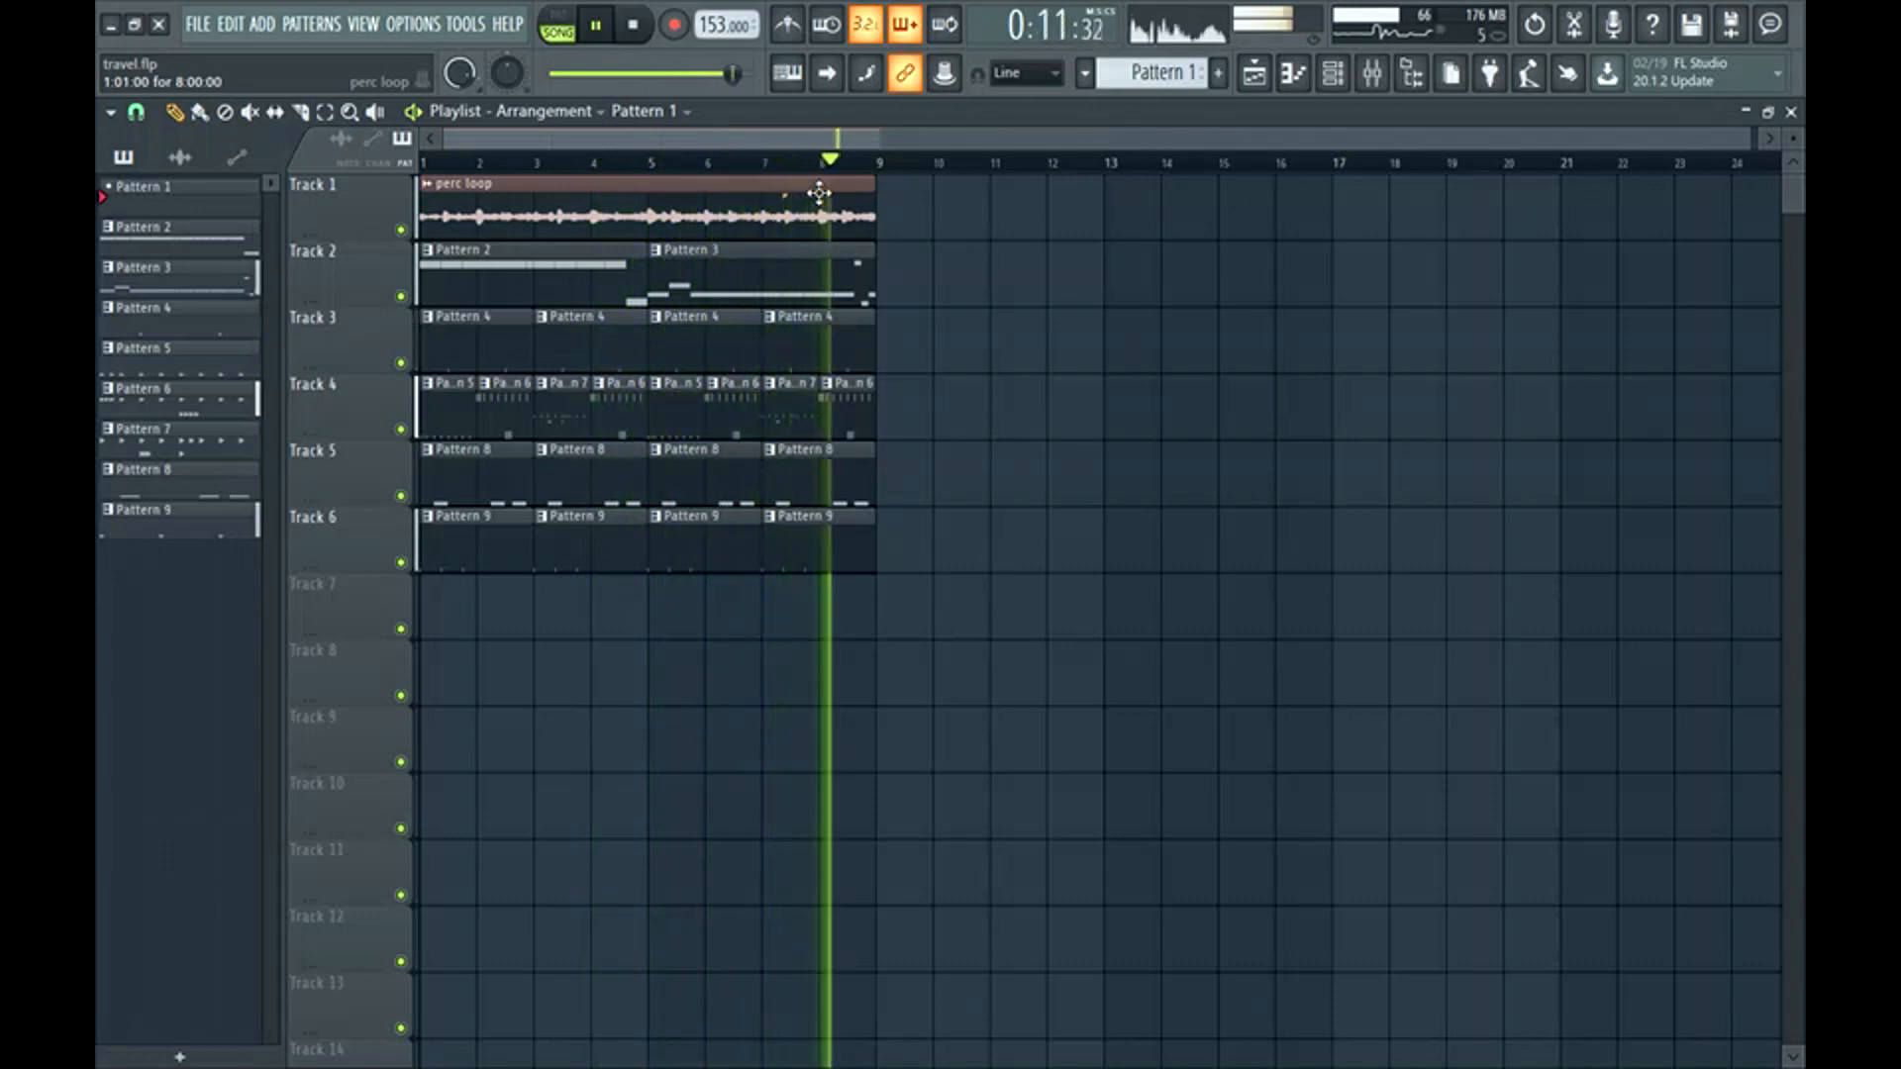
# Stop playback and route all six channels, from perc loop to kick, to consecutive mixer tracks starting from Insert 1.
pyautogui.press('space')
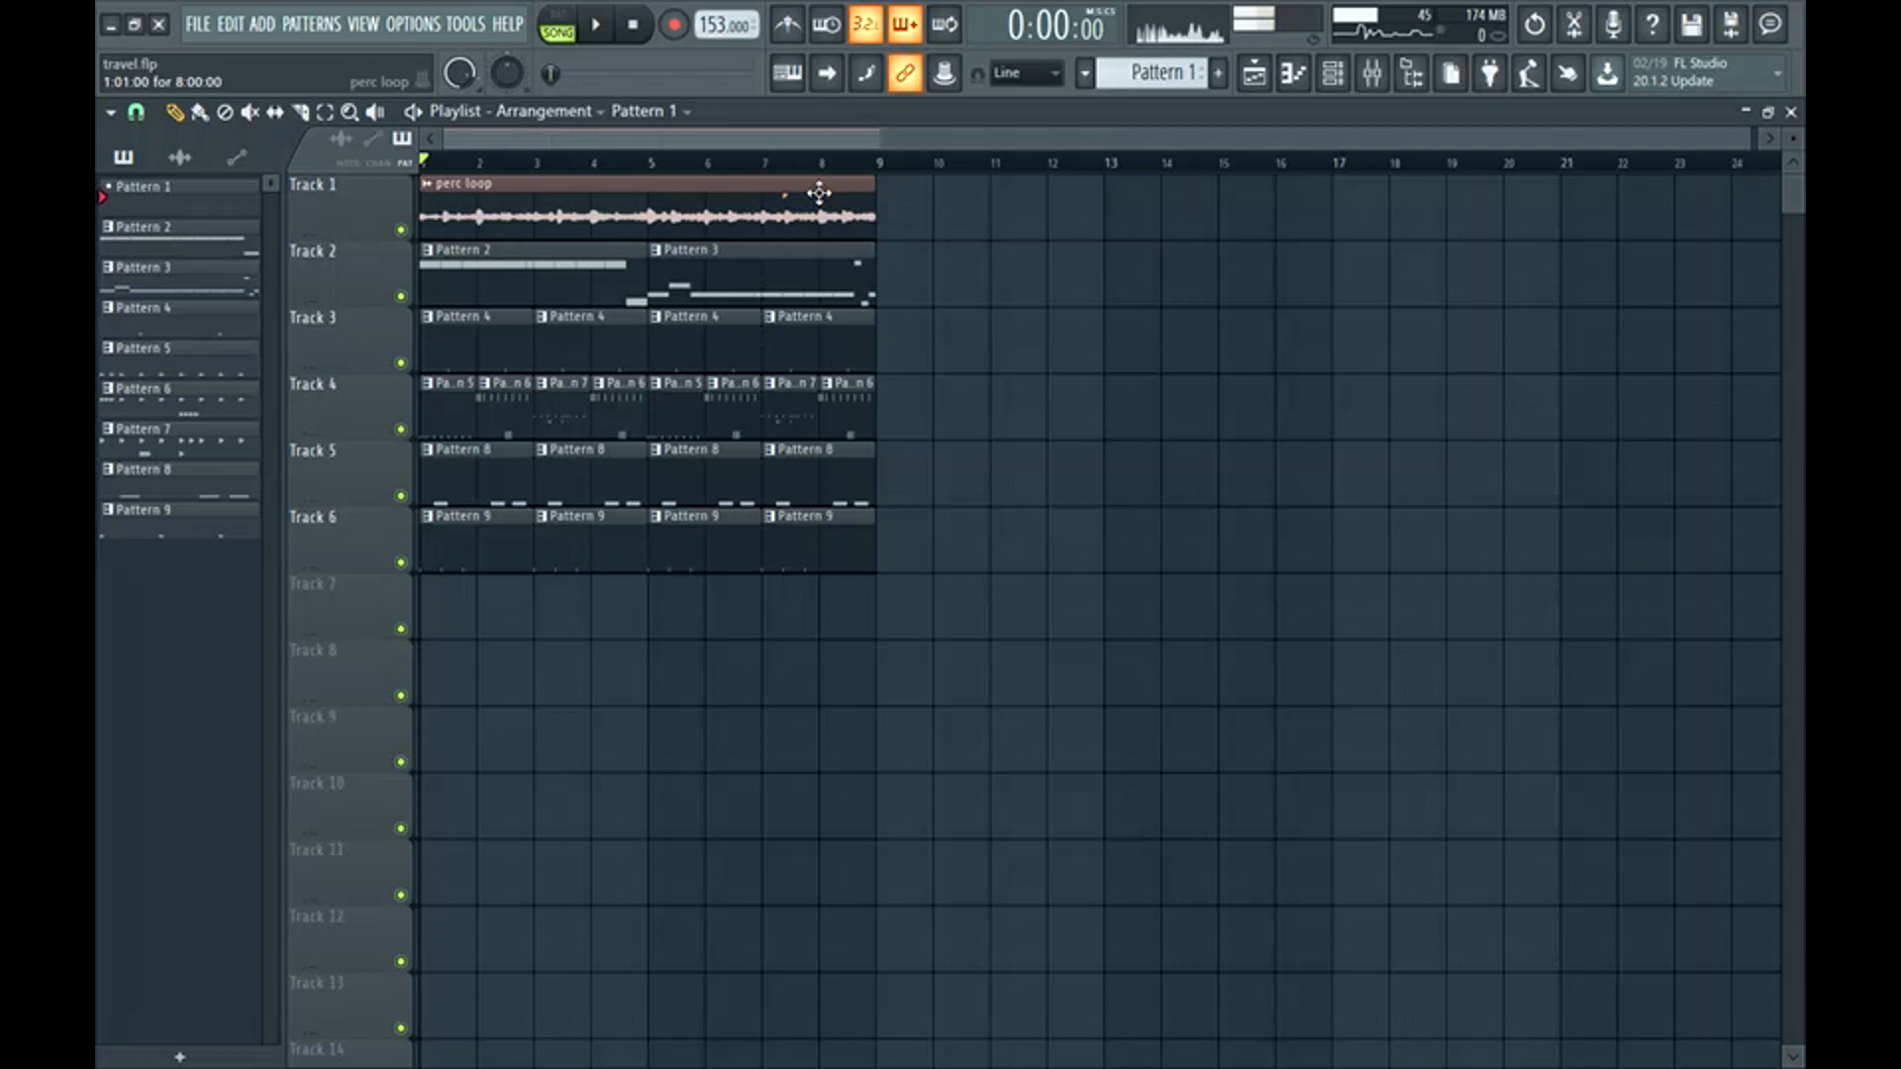
pyautogui.click(1332, 72)
pyautogui.moveTo(693, 336); pyautogui.dragTo(1346, 199)
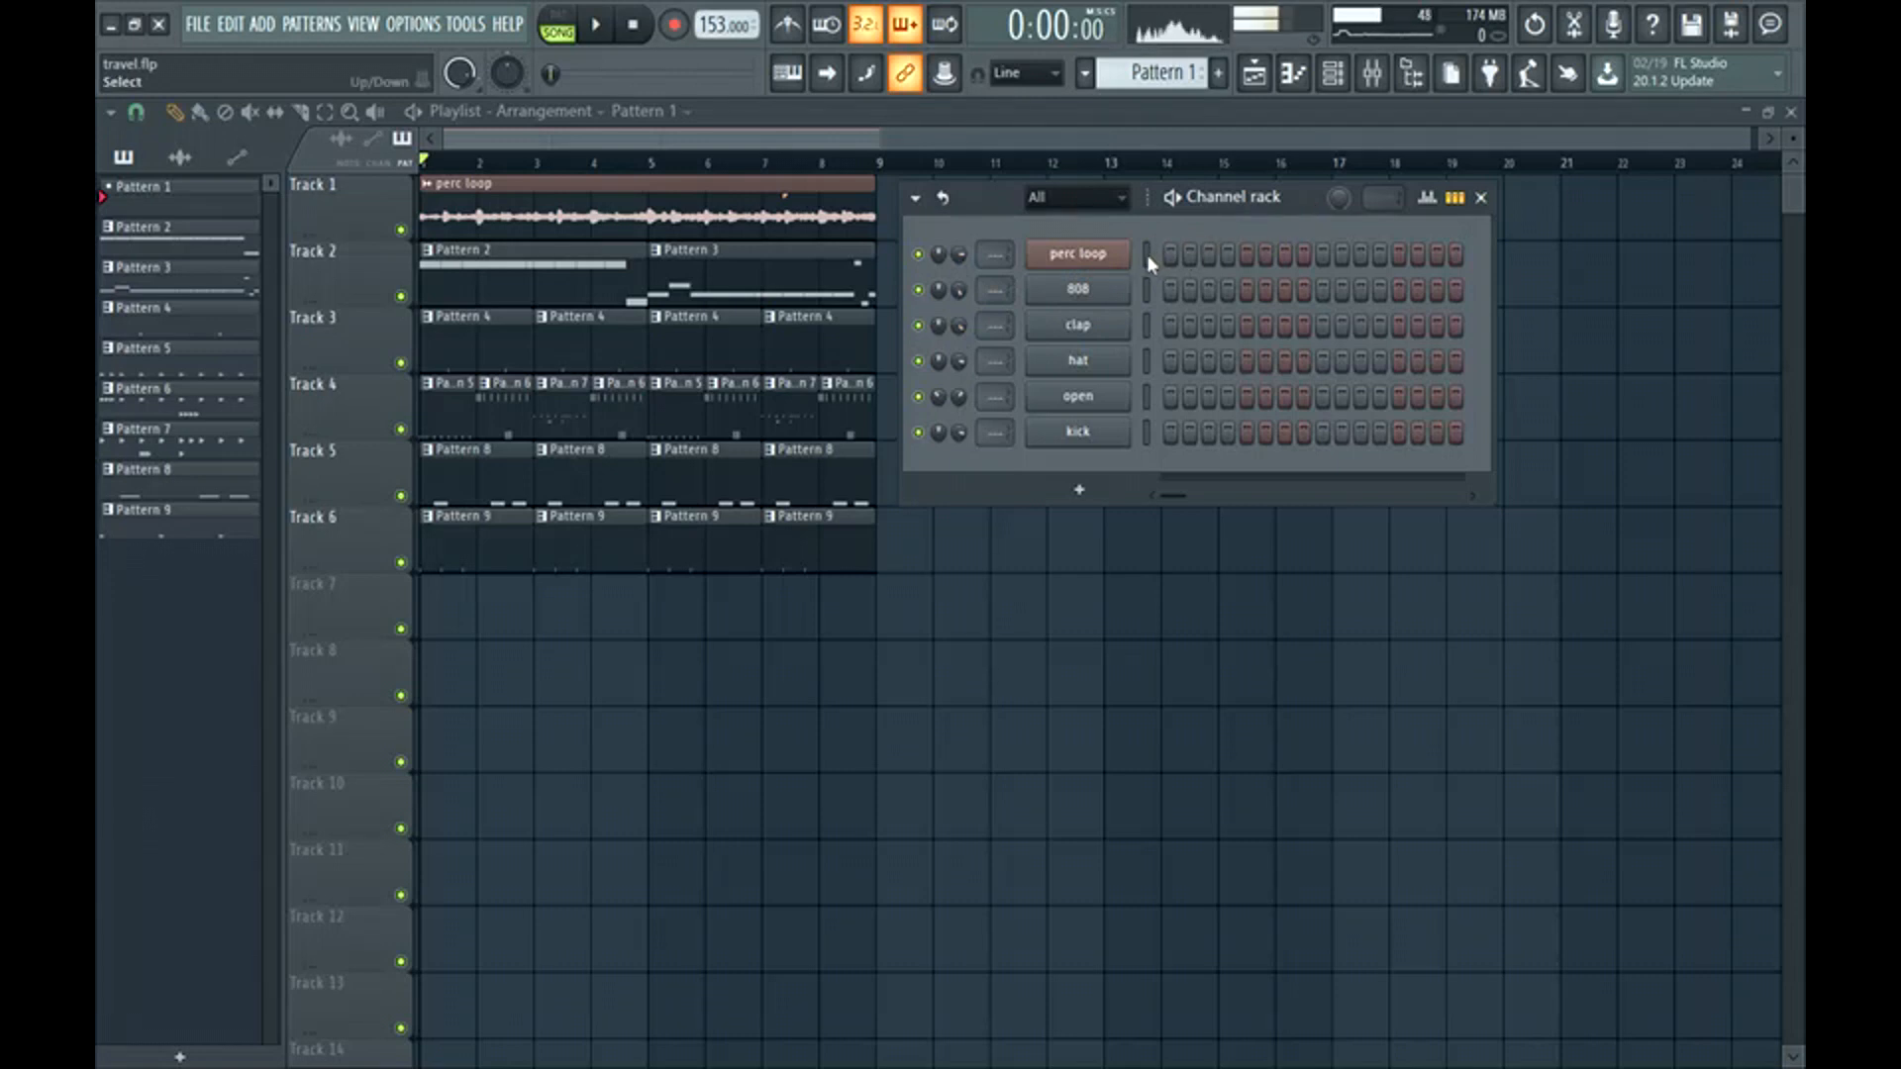
pyautogui.moveTo(1147, 254); pyautogui.dragTo(1147, 434)
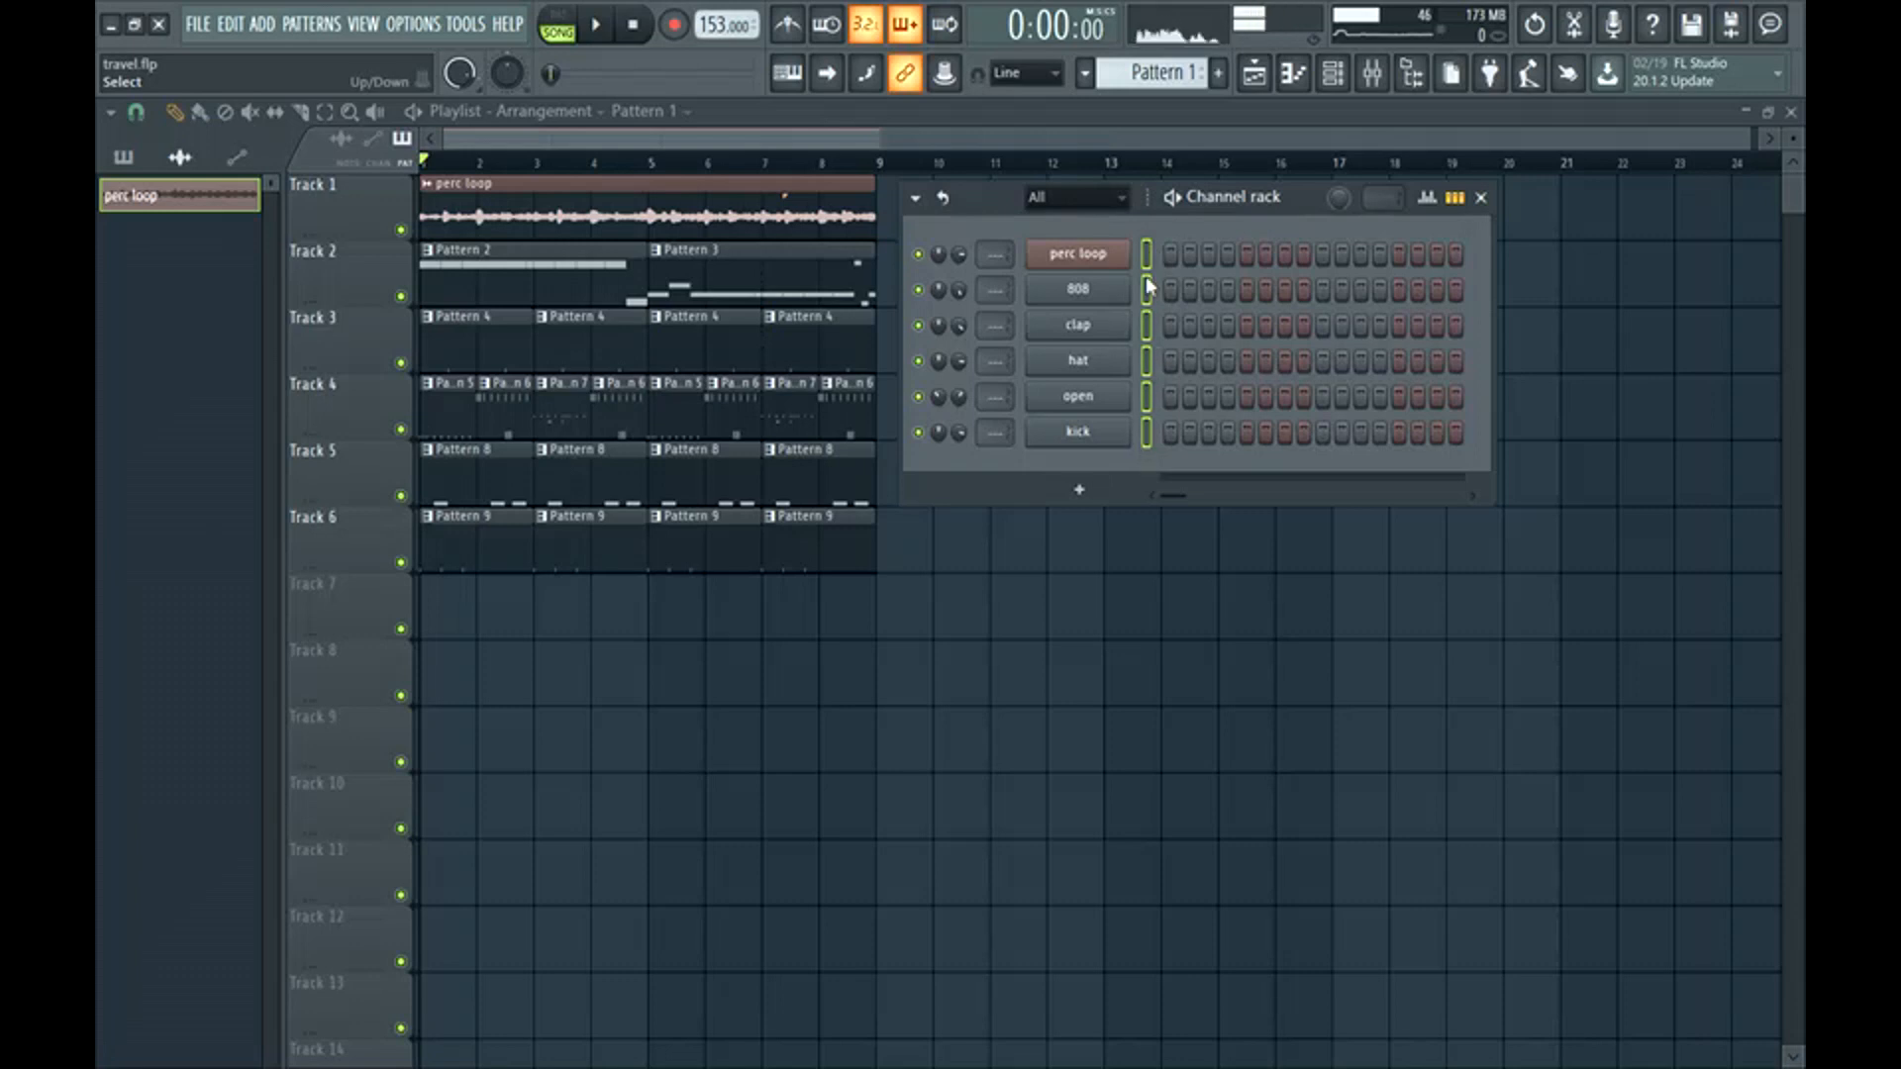
pyautogui.click(1372, 73)
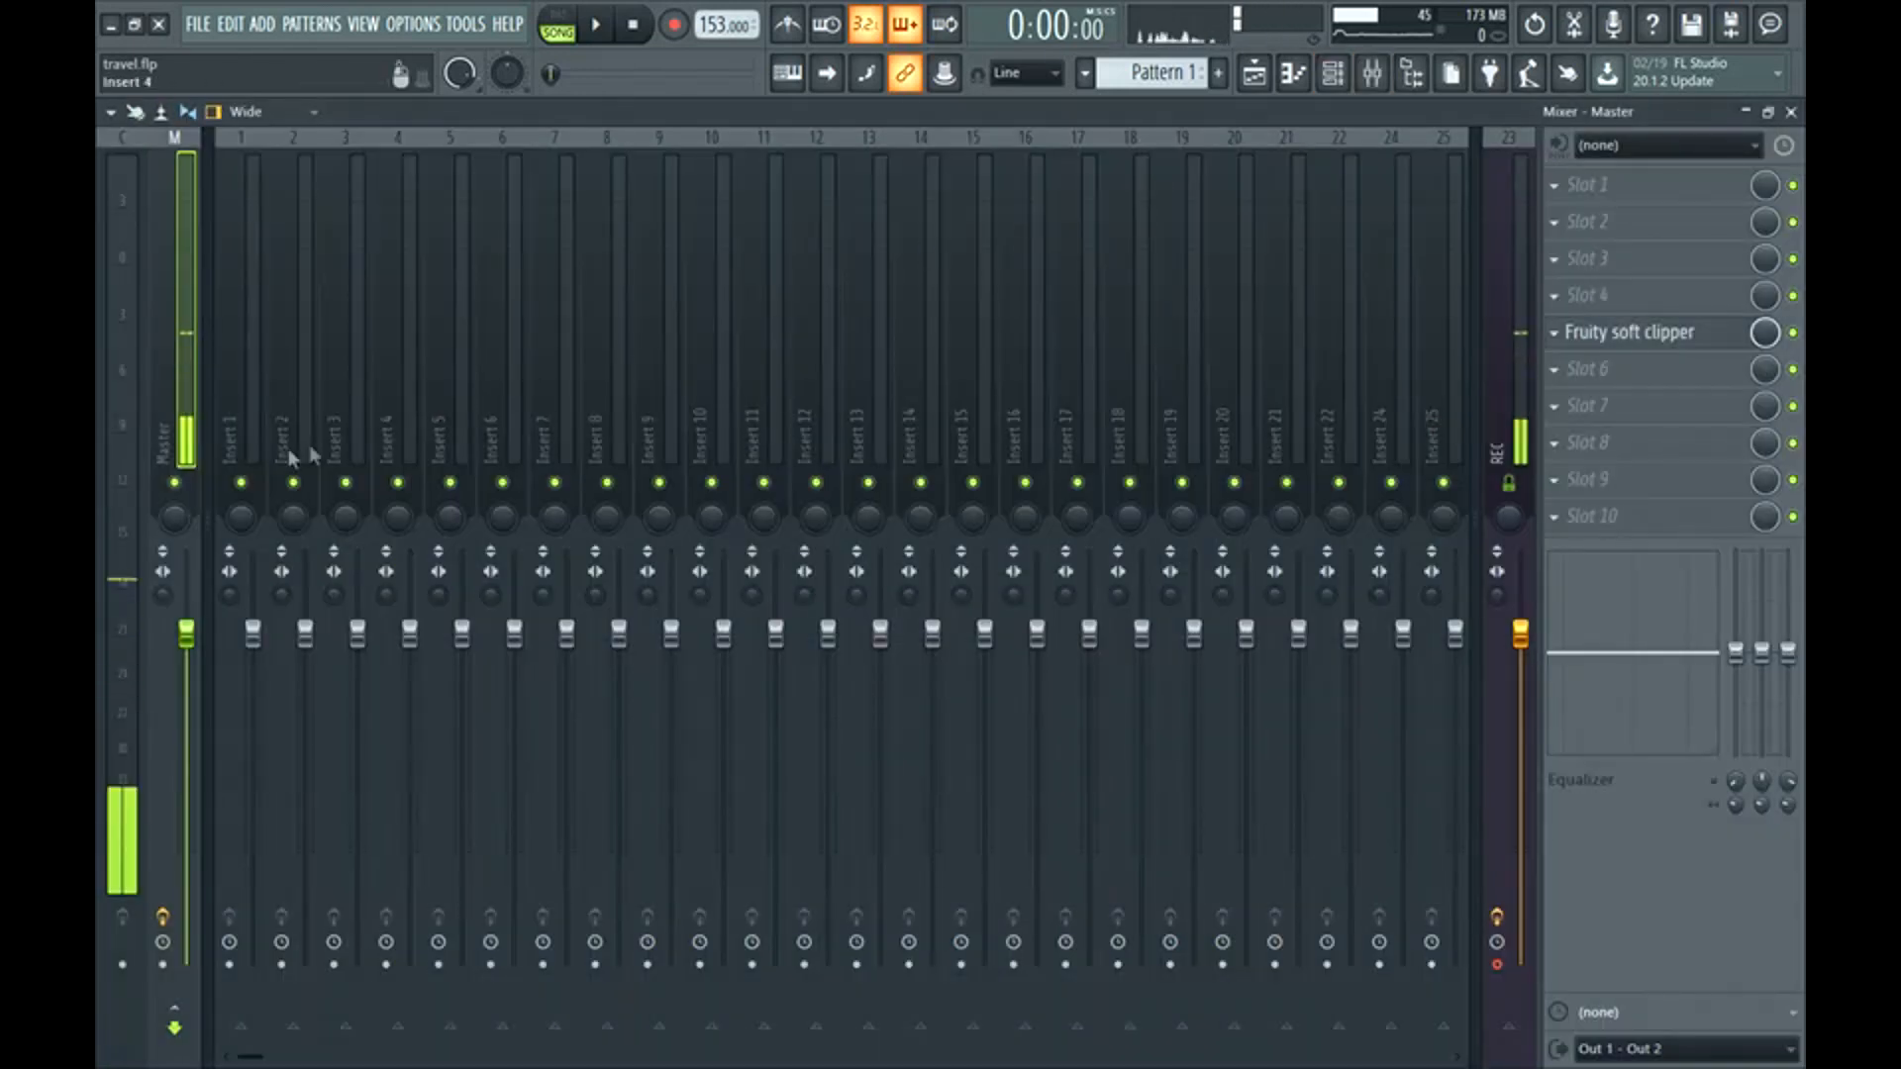
pyautogui.rightClick(243, 334)
pyautogui.moveTo(476, 322)
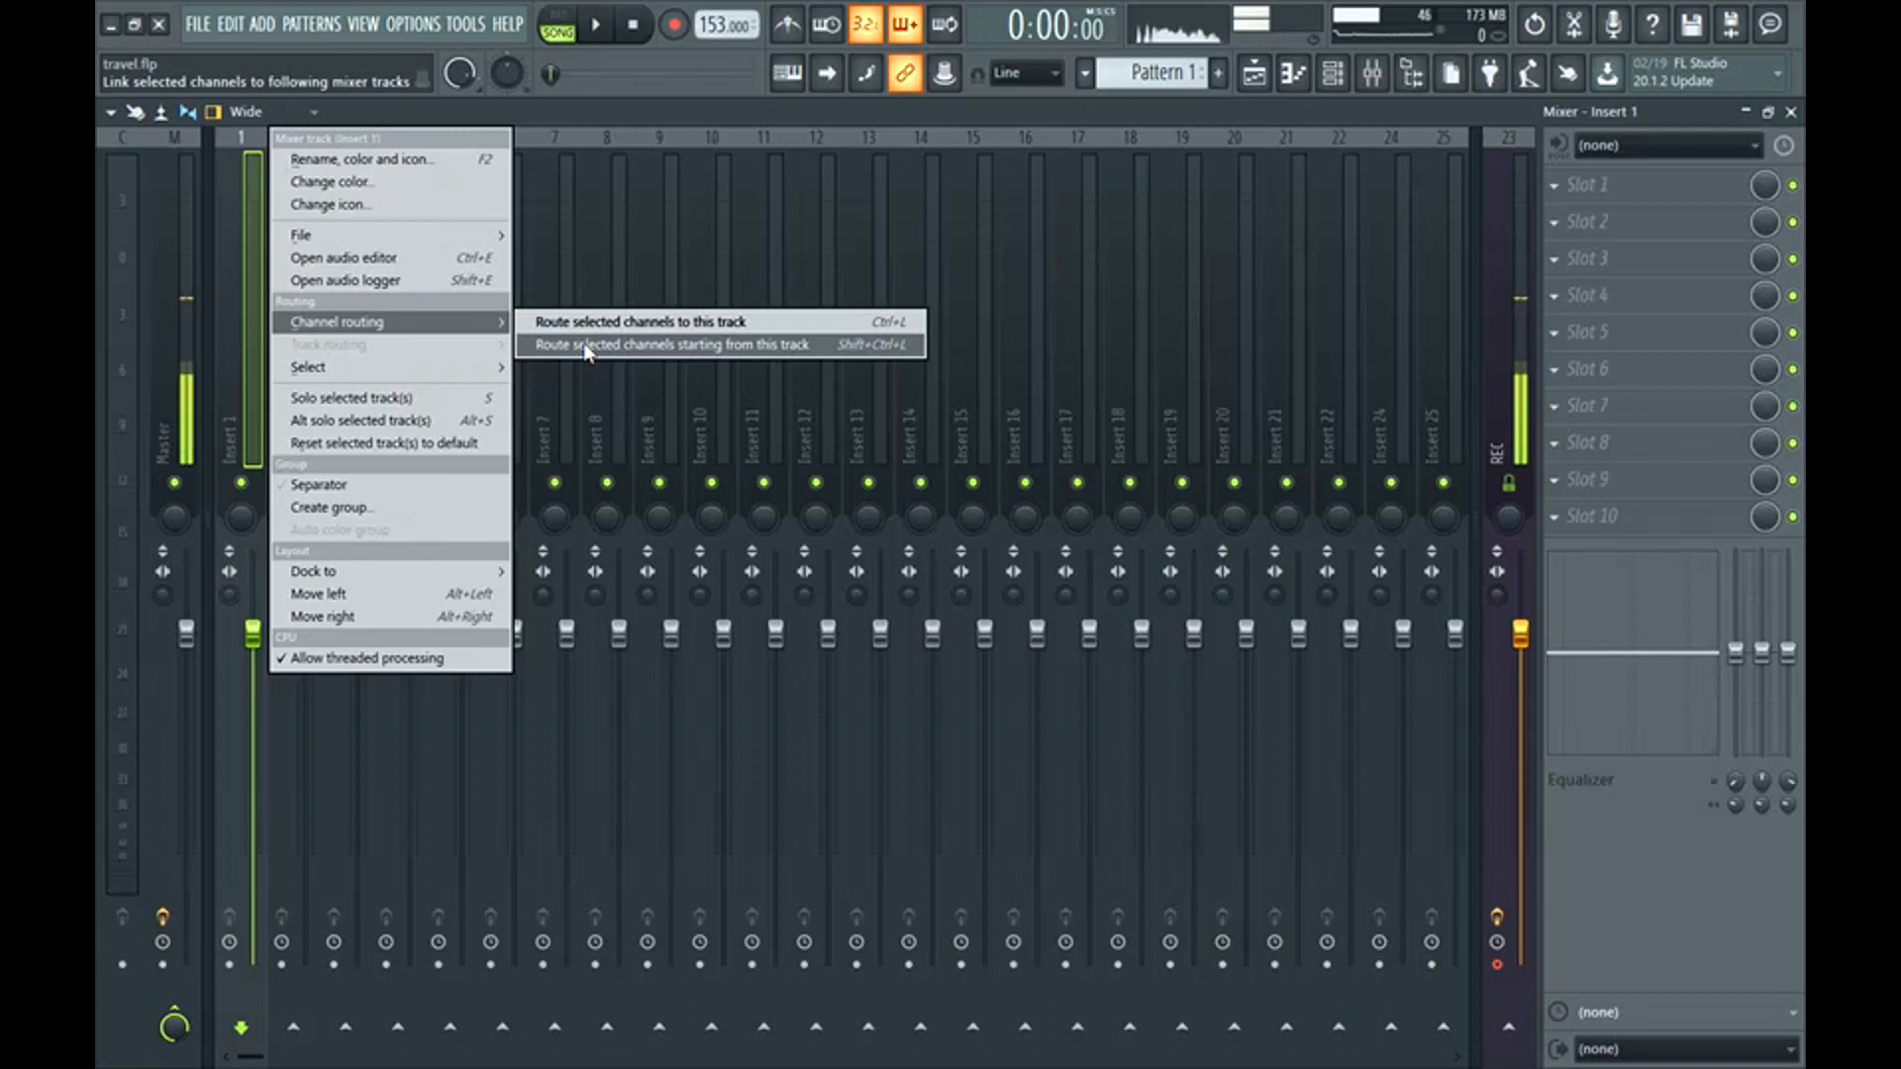
pyautogui.click(587, 346)
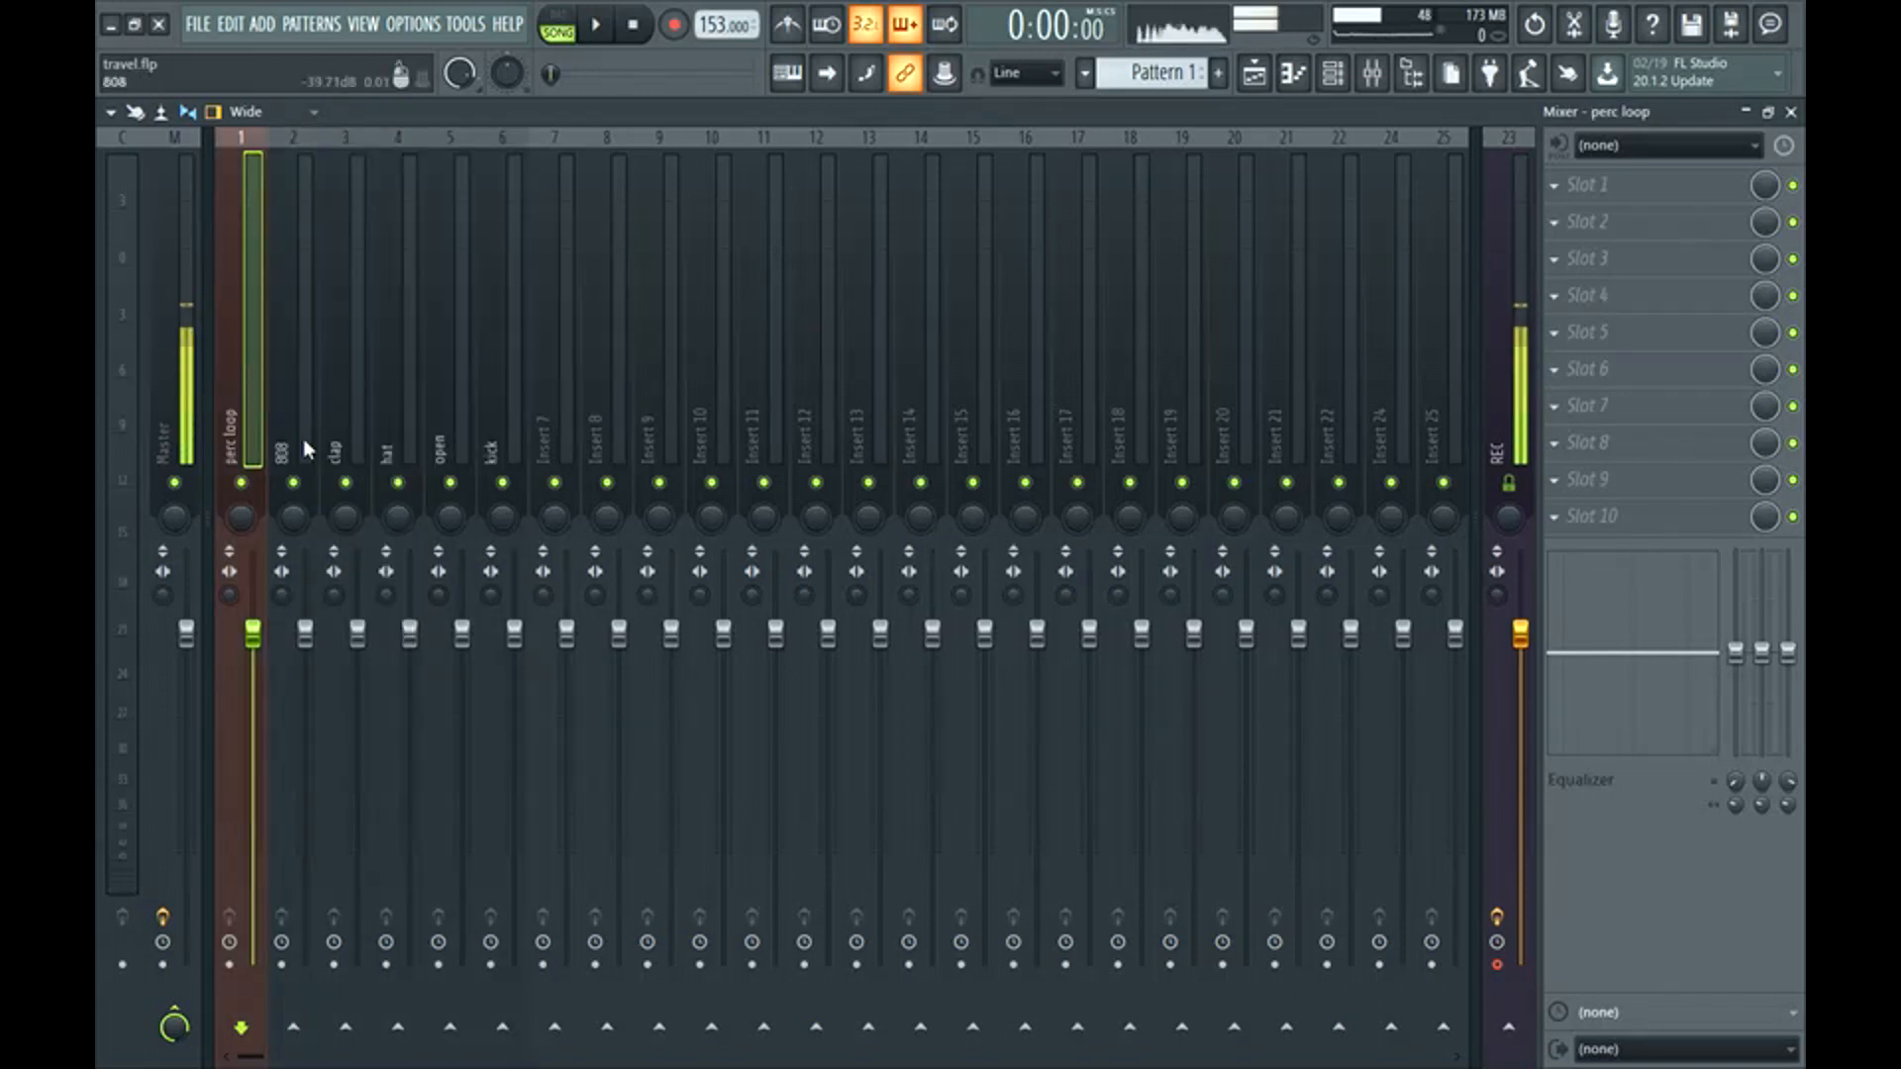
# Solo the perc loop mixer track and audition it on its own.
pyautogui.rightClick(245, 492)
pyautogui.press('space')
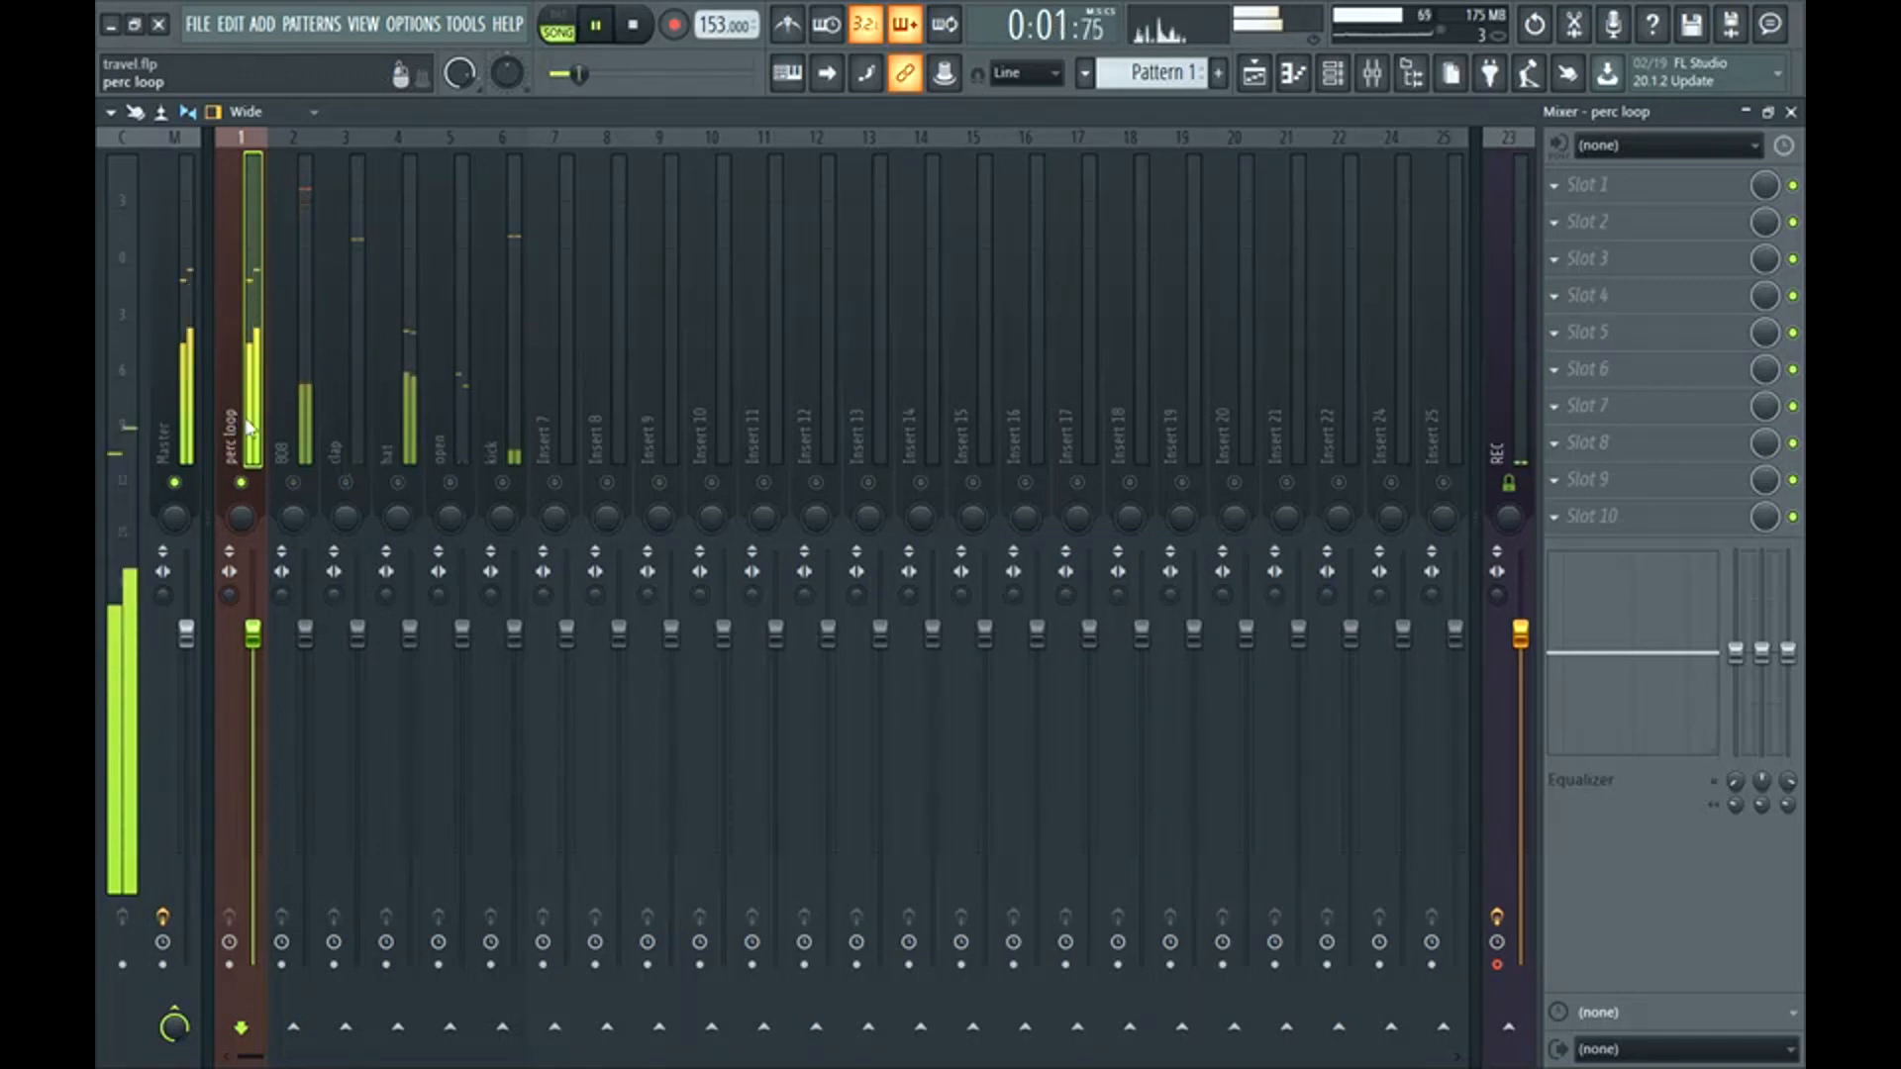
pyautogui.press('space')
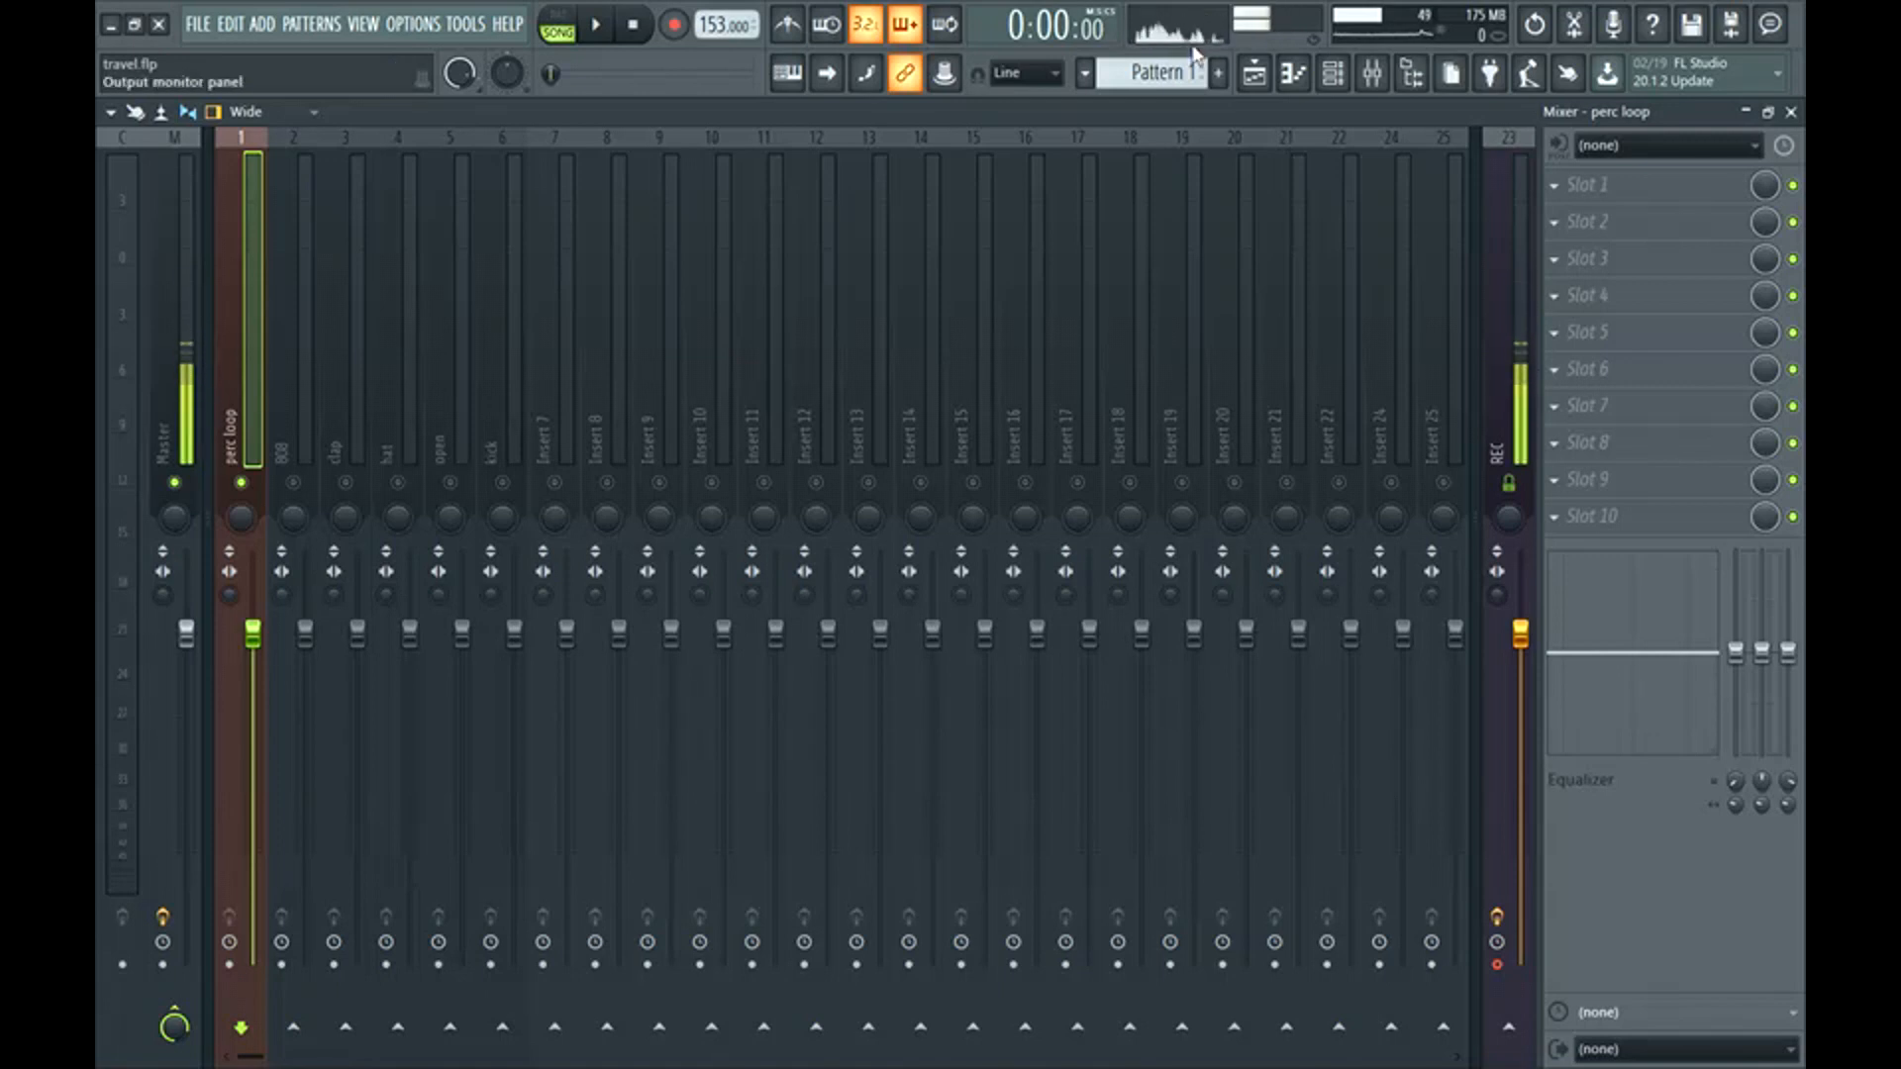
pyautogui.press('space')
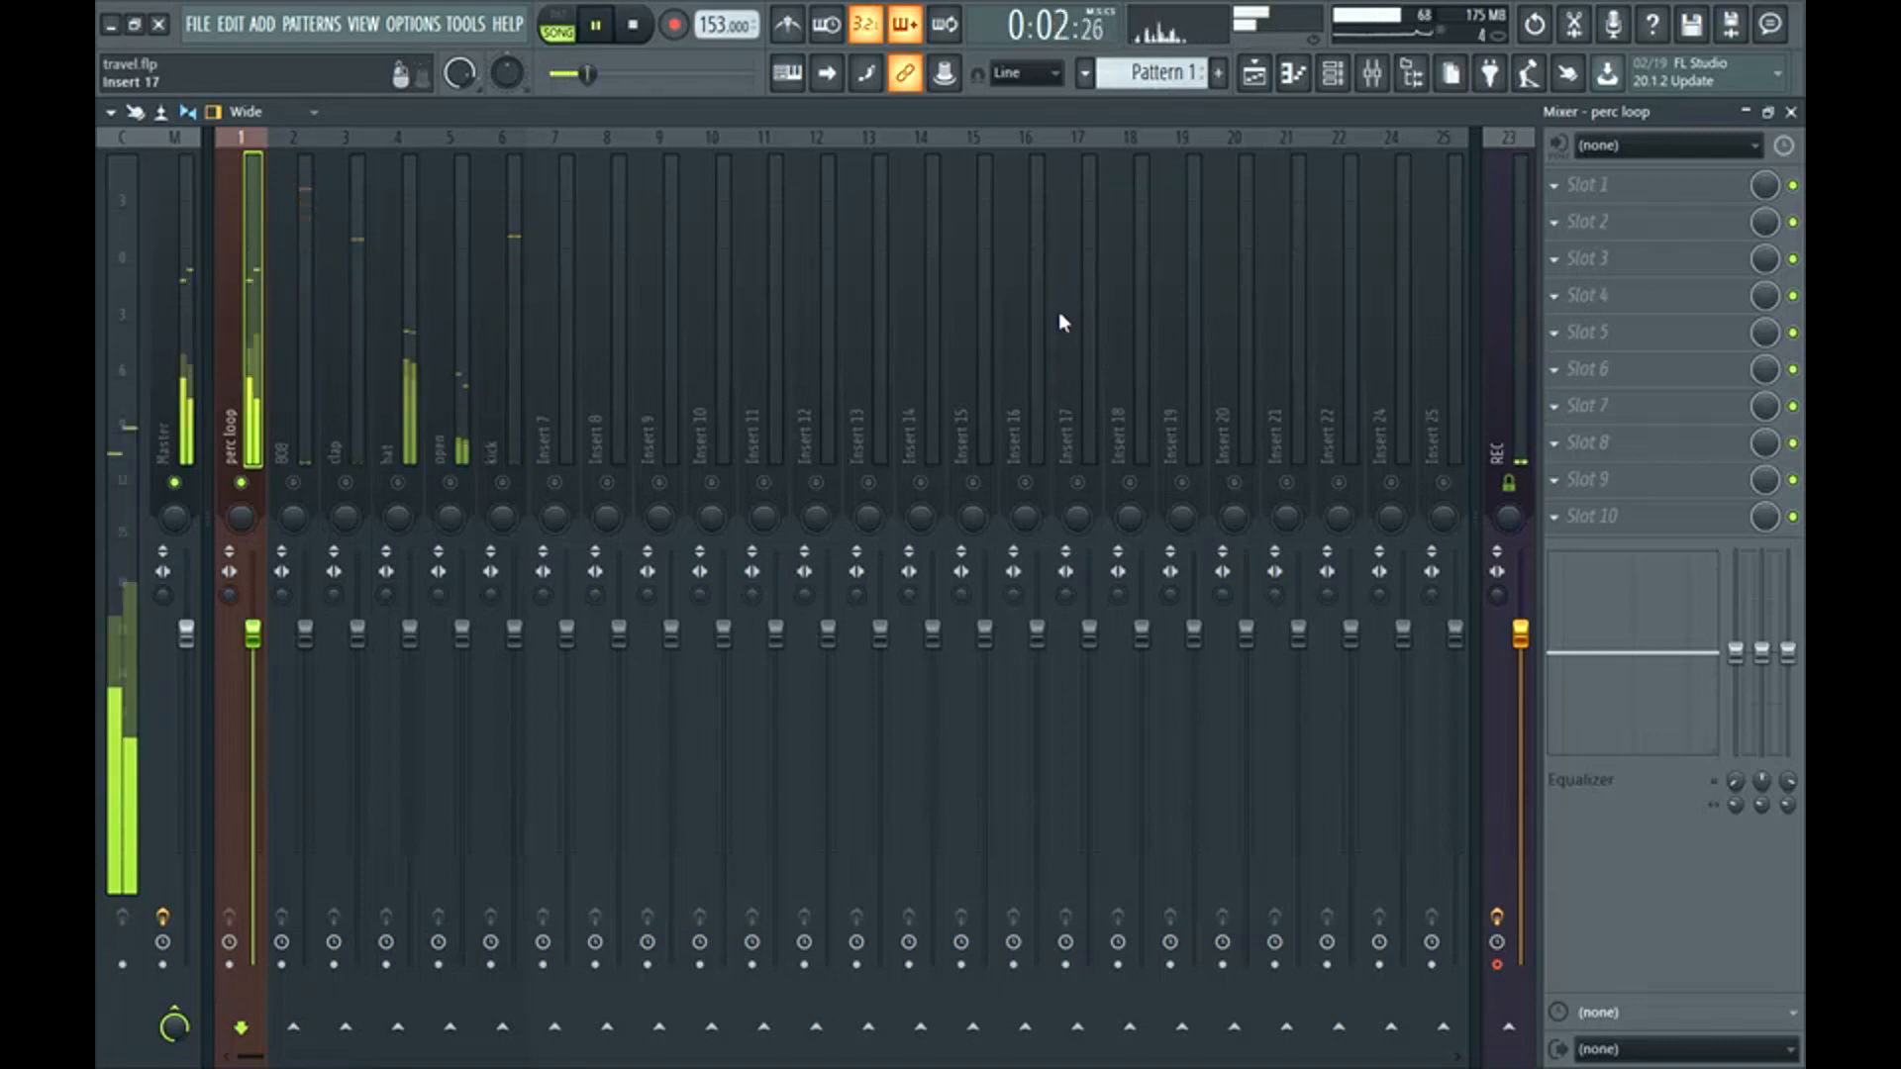
pyautogui.press('space')
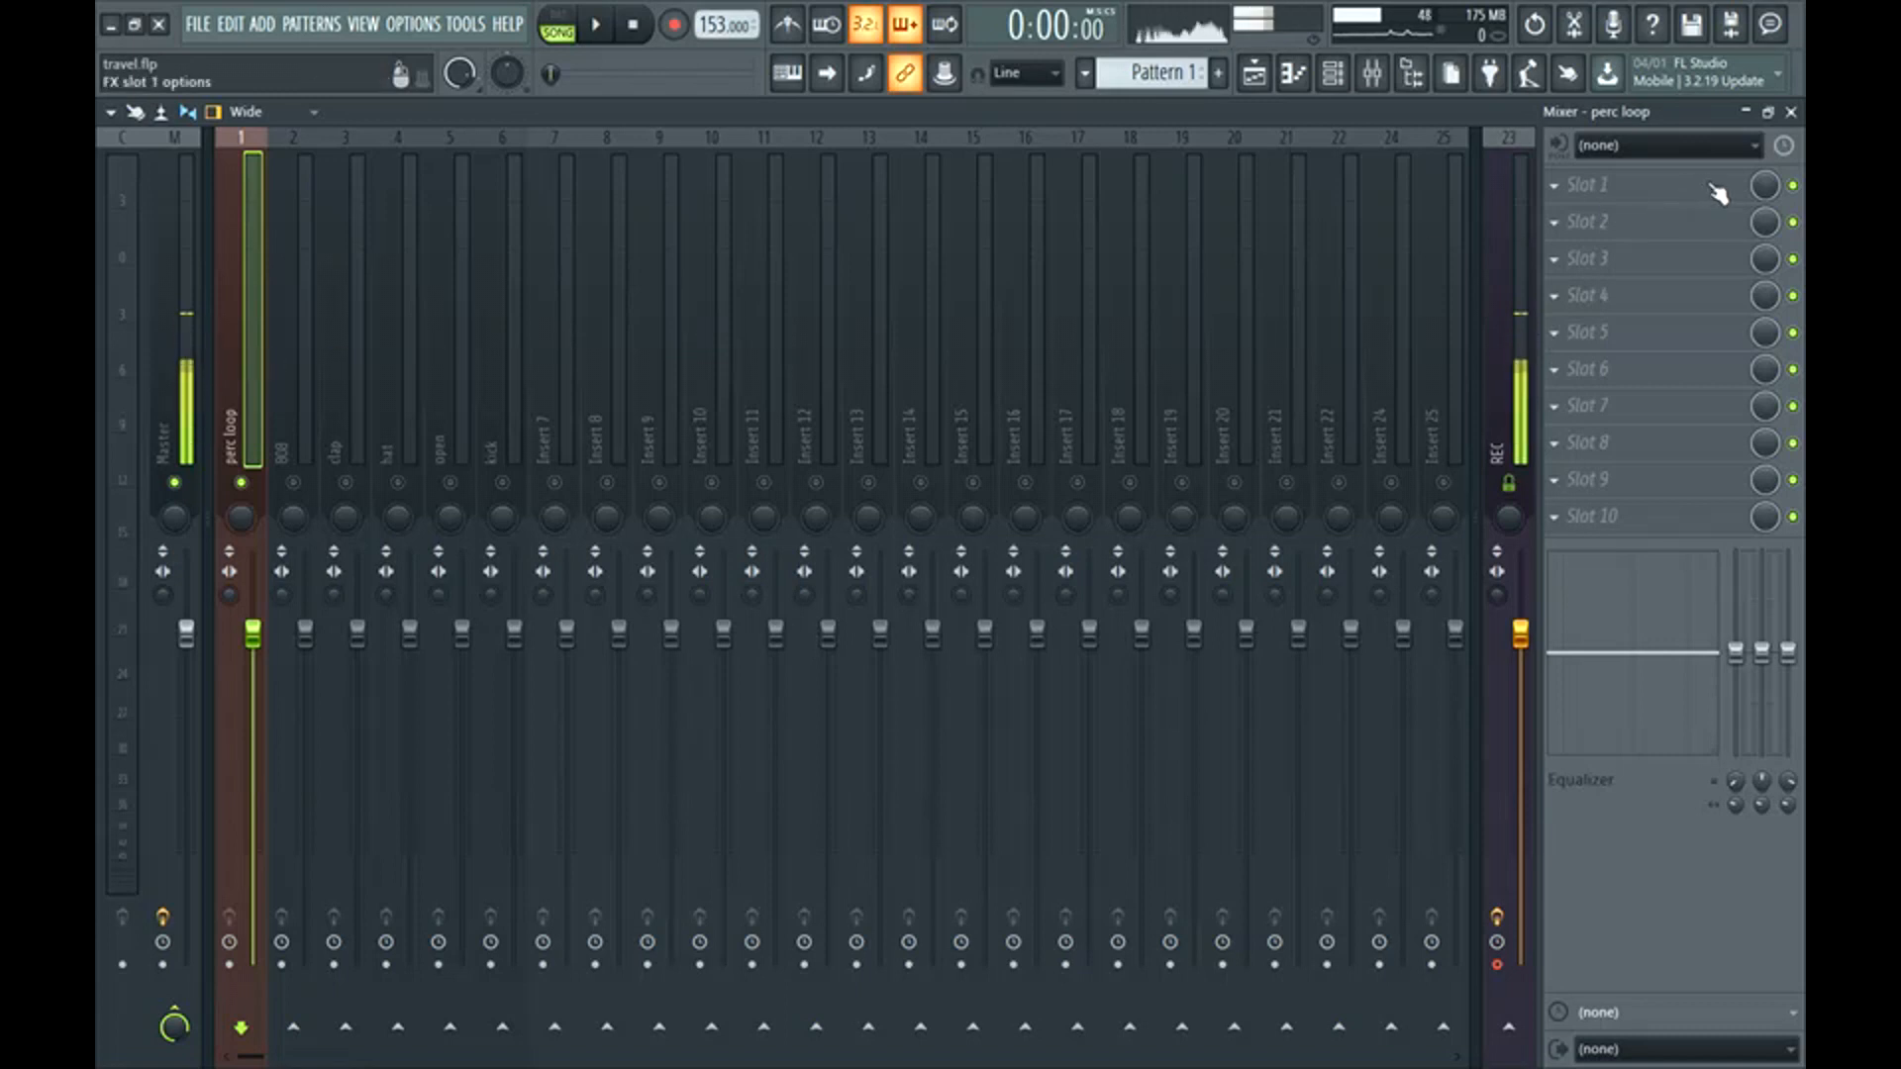
# Load Fruity Parametric EQ 2 into the first effect slot of the perc loop track and enlarge its window.
pyautogui.click(1683, 185)
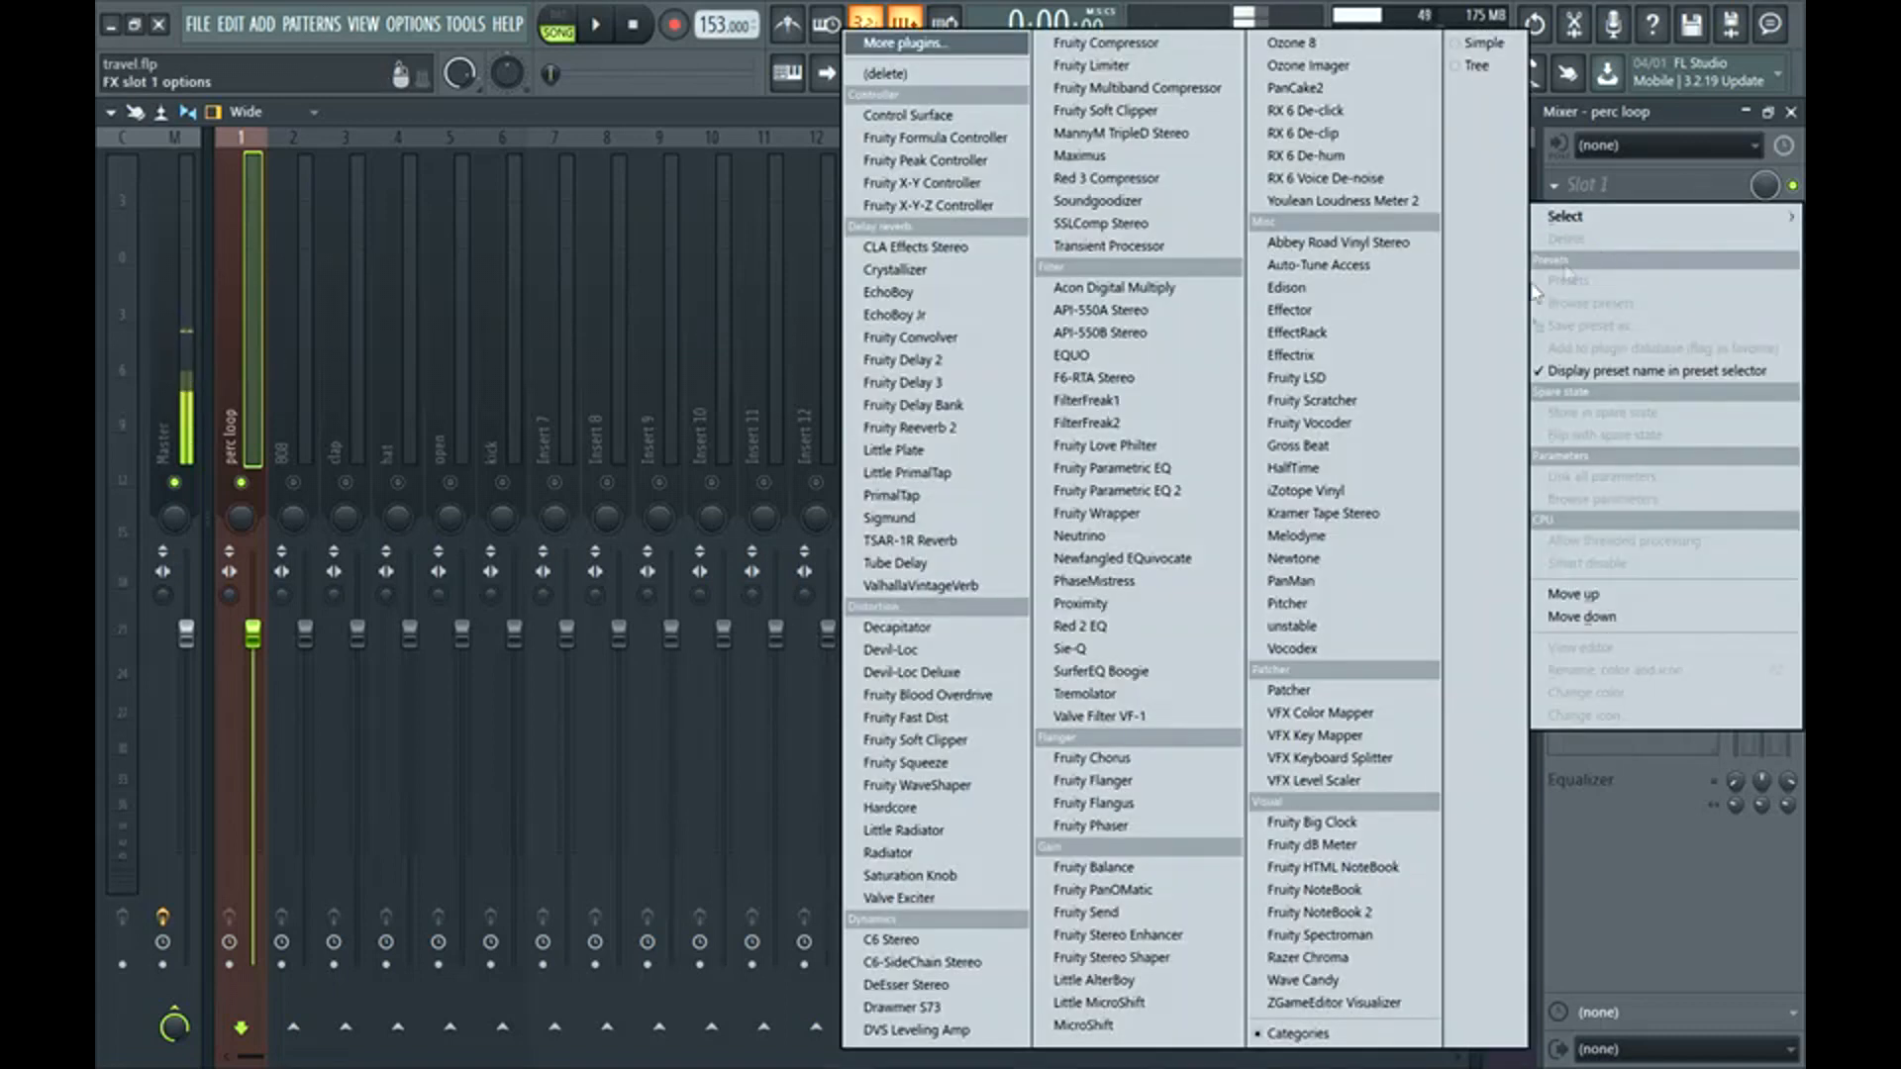
pyautogui.click(1189, 507)
pyautogui.click(1004, 174)
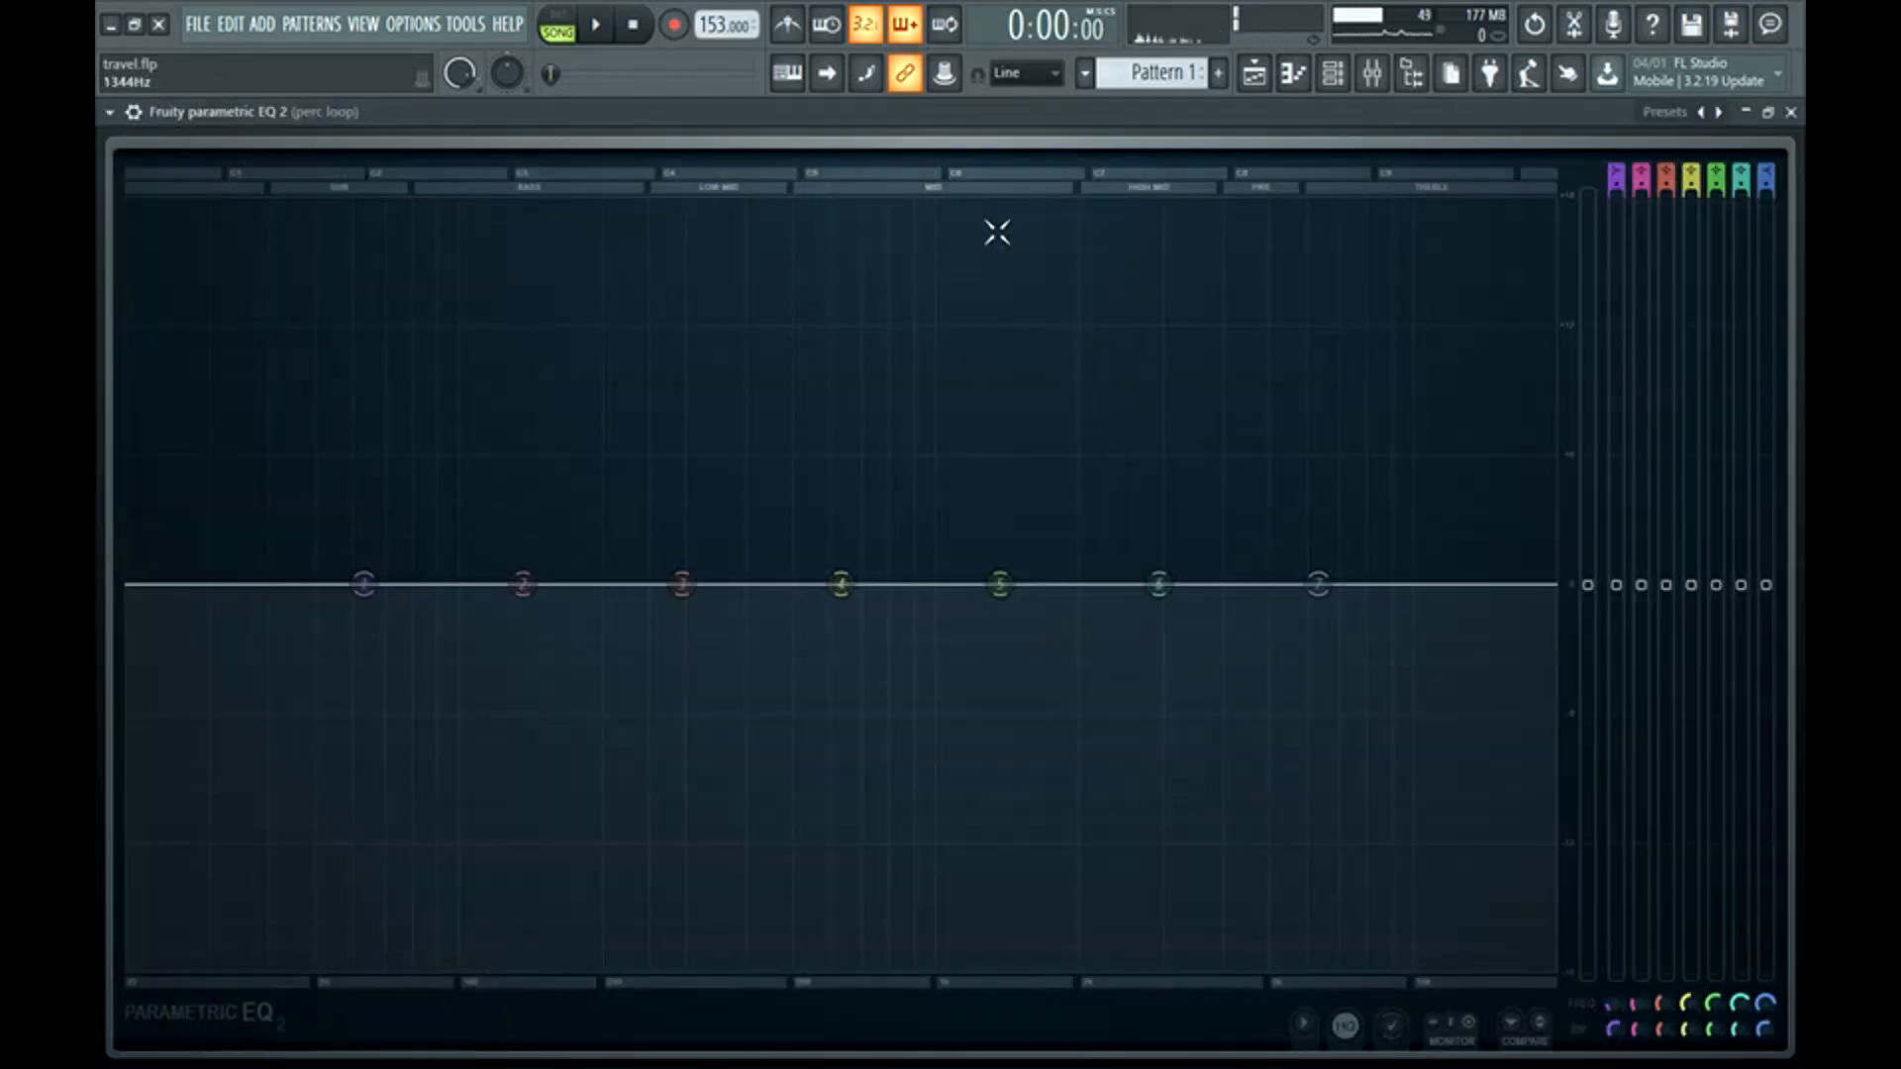
# Set EQ band 1 to the Steep 8 order and pull it fully down as a low cut near 100 Hz.
pyautogui.rightClick(376, 590)
pyautogui.moveTo(414, 668)
pyautogui.click(473, 672)
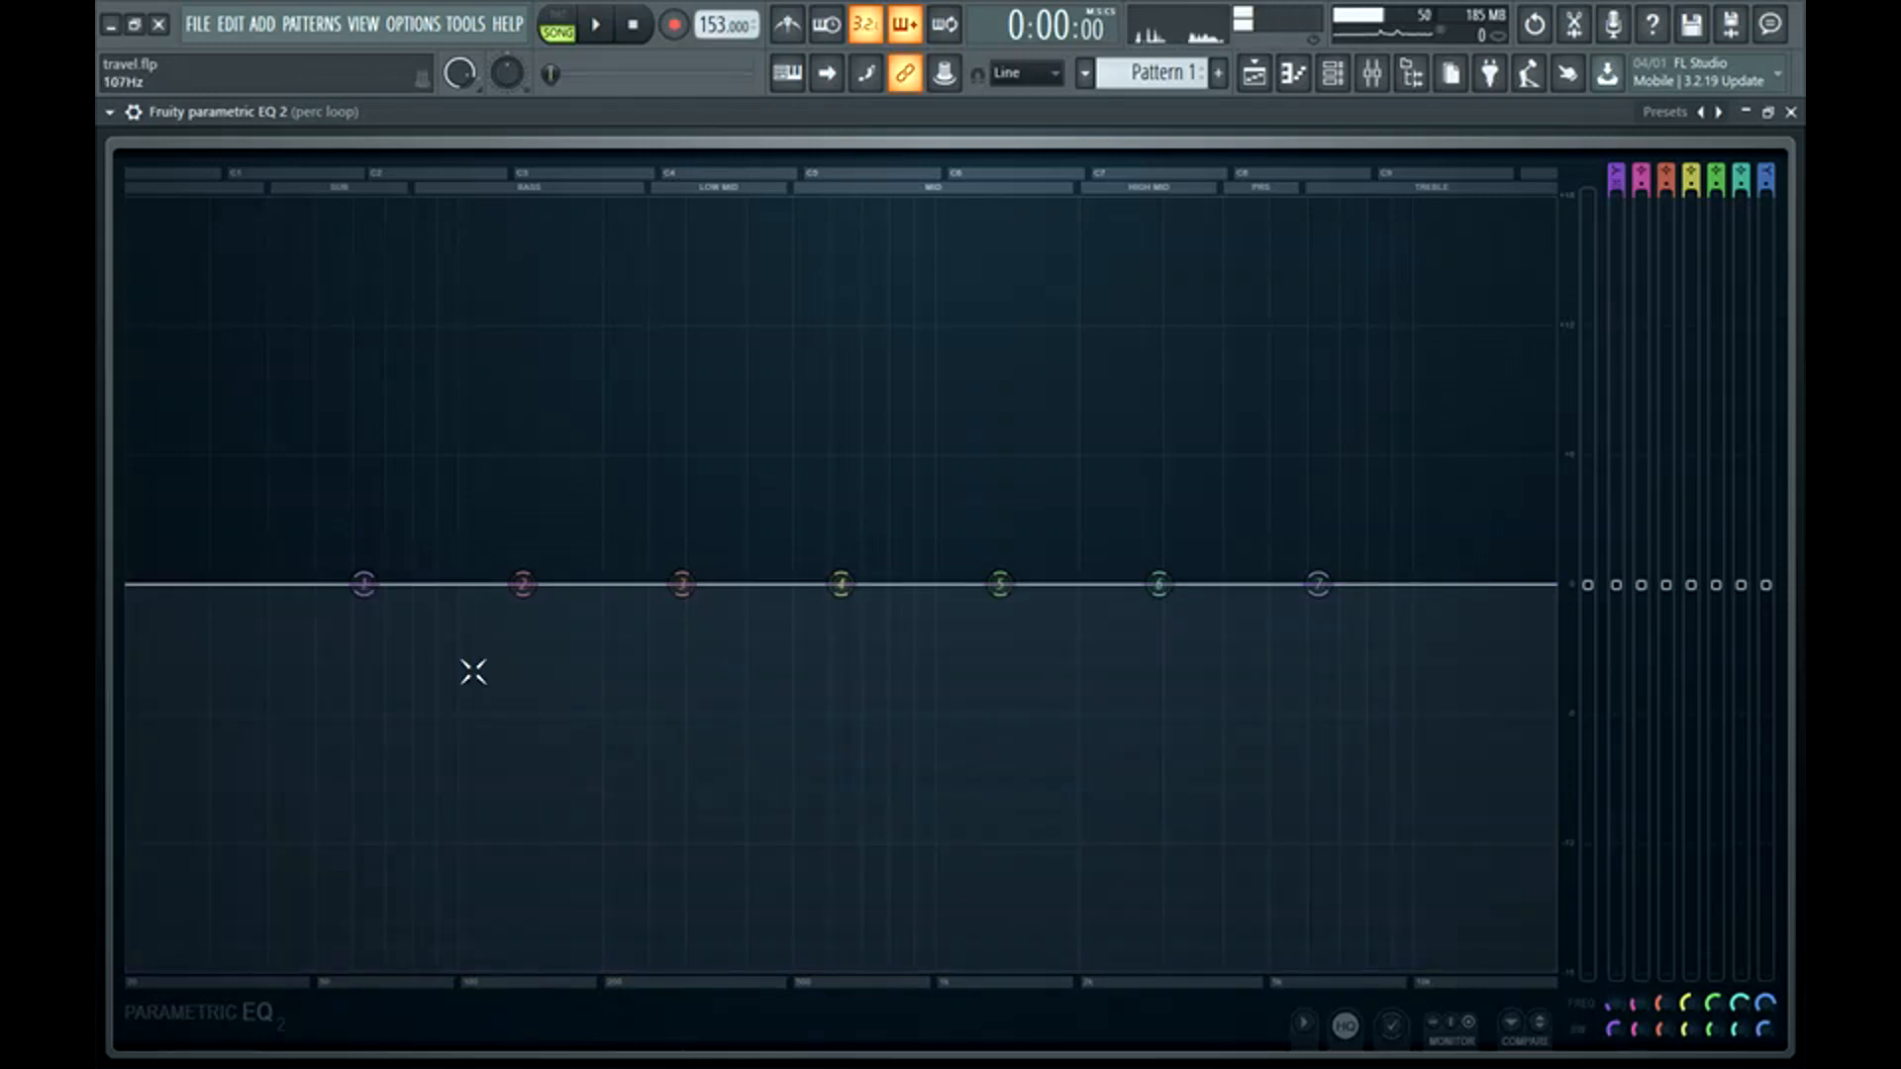
pyautogui.moveTo(373, 603); pyautogui.dragTo(451, 966)
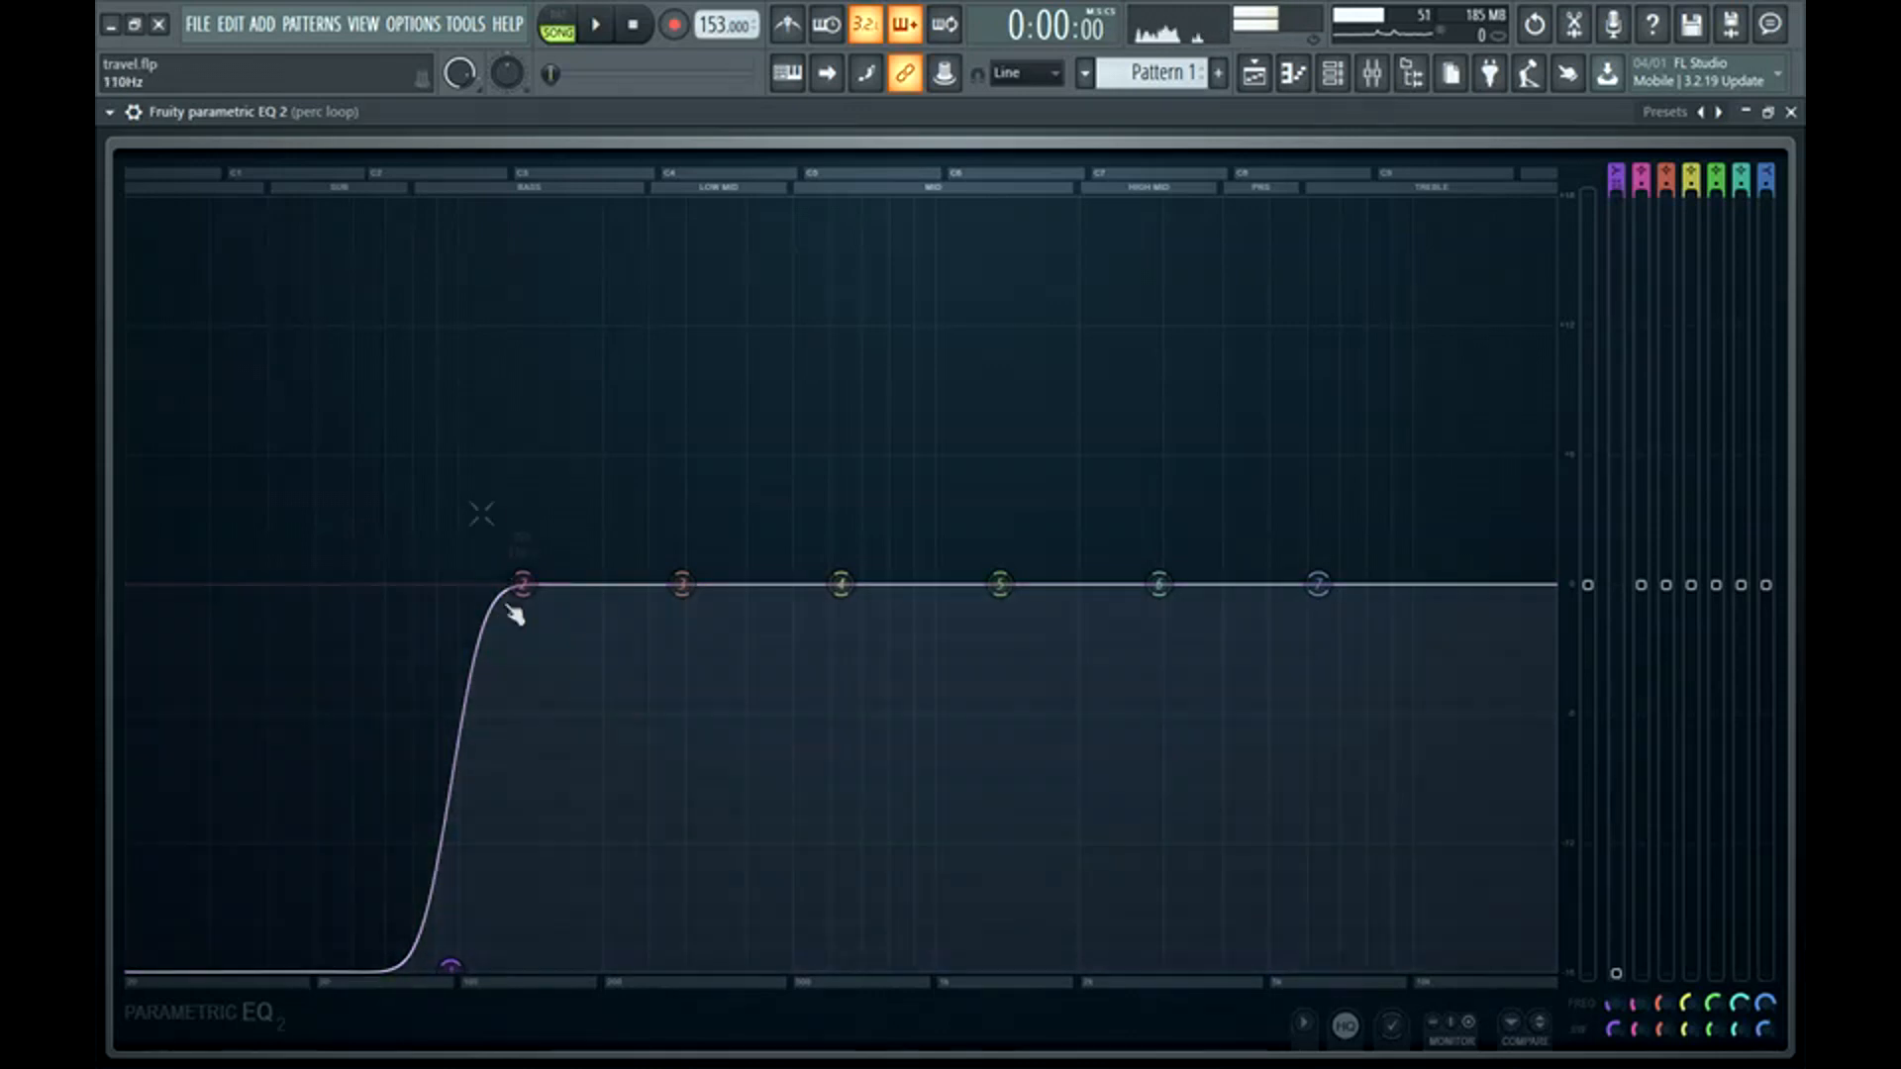
# Try order 2 on EQ band 1 and return it to Steep 8.
pyautogui.rightClick(448, 962)
pyautogui.moveTo(488, 1013)
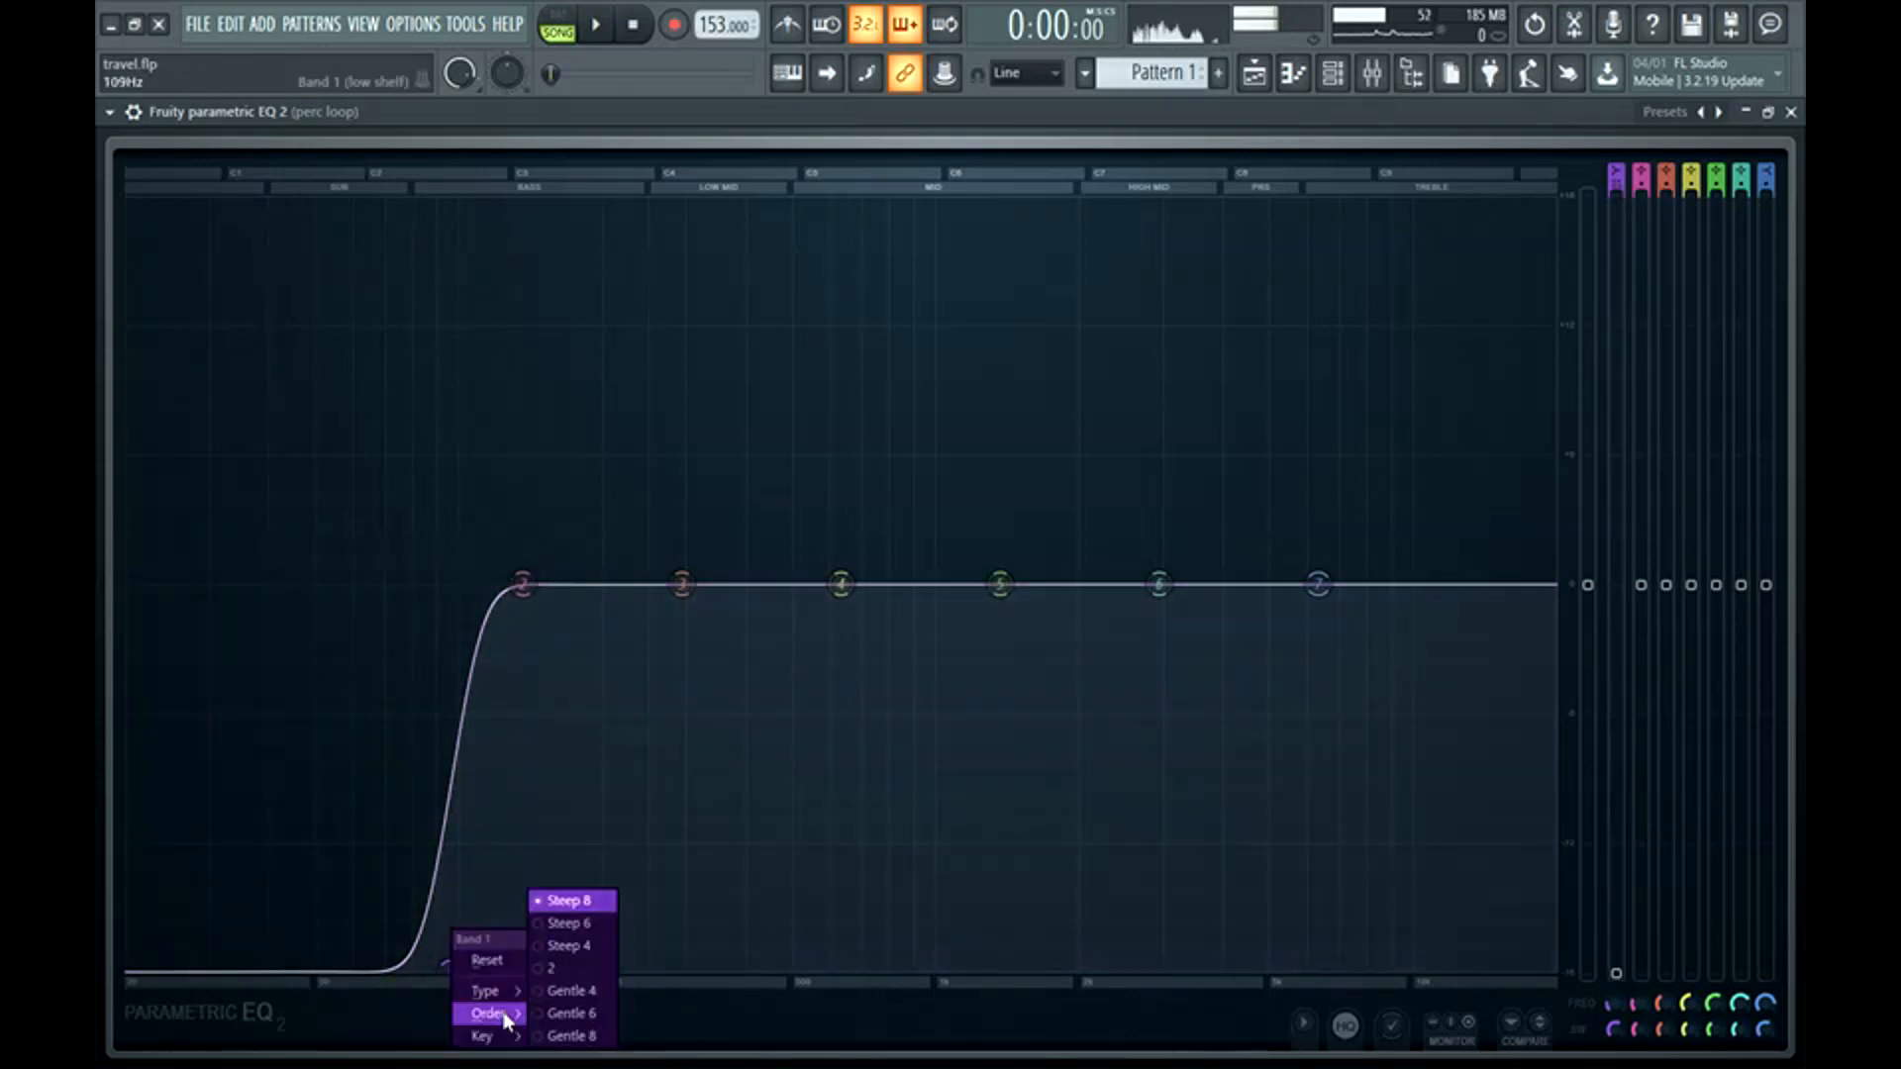
pyautogui.click(568, 966)
pyautogui.moveTo(486, 1010)
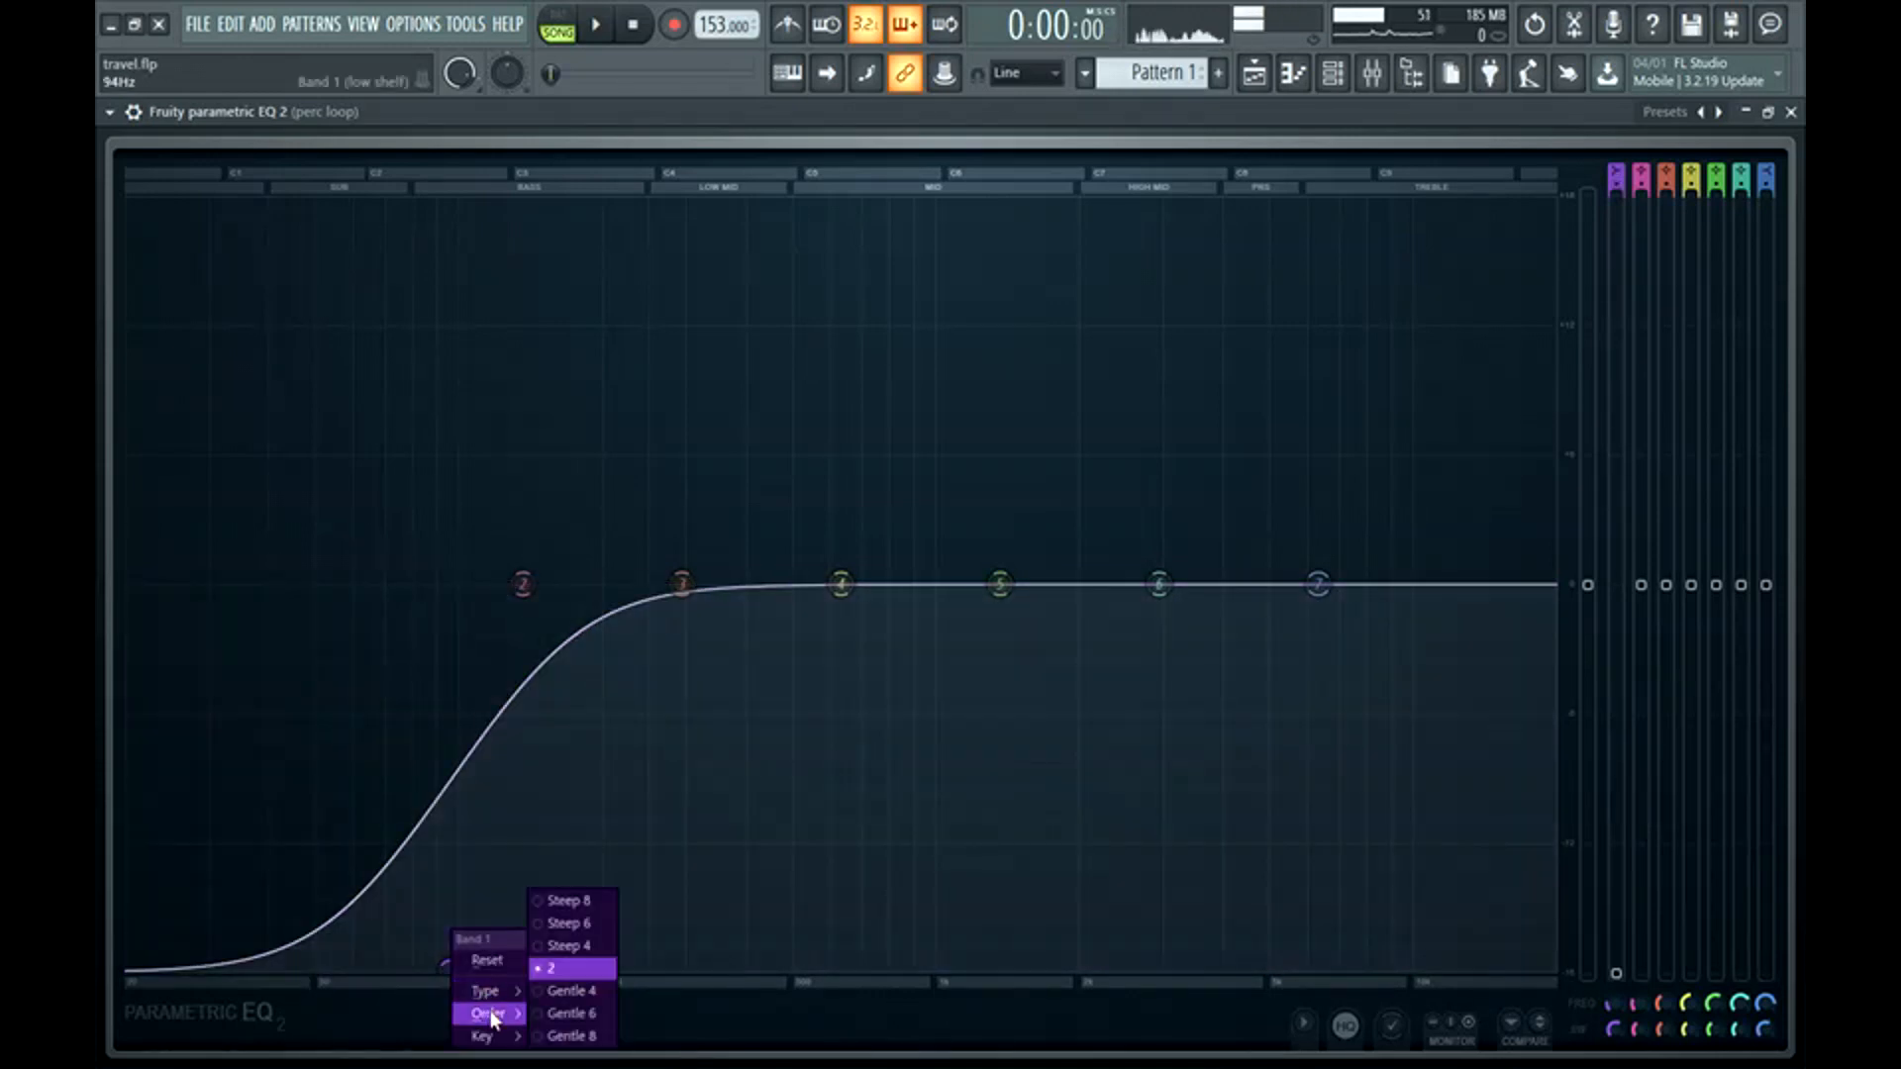
pyautogui.click(590, 904)
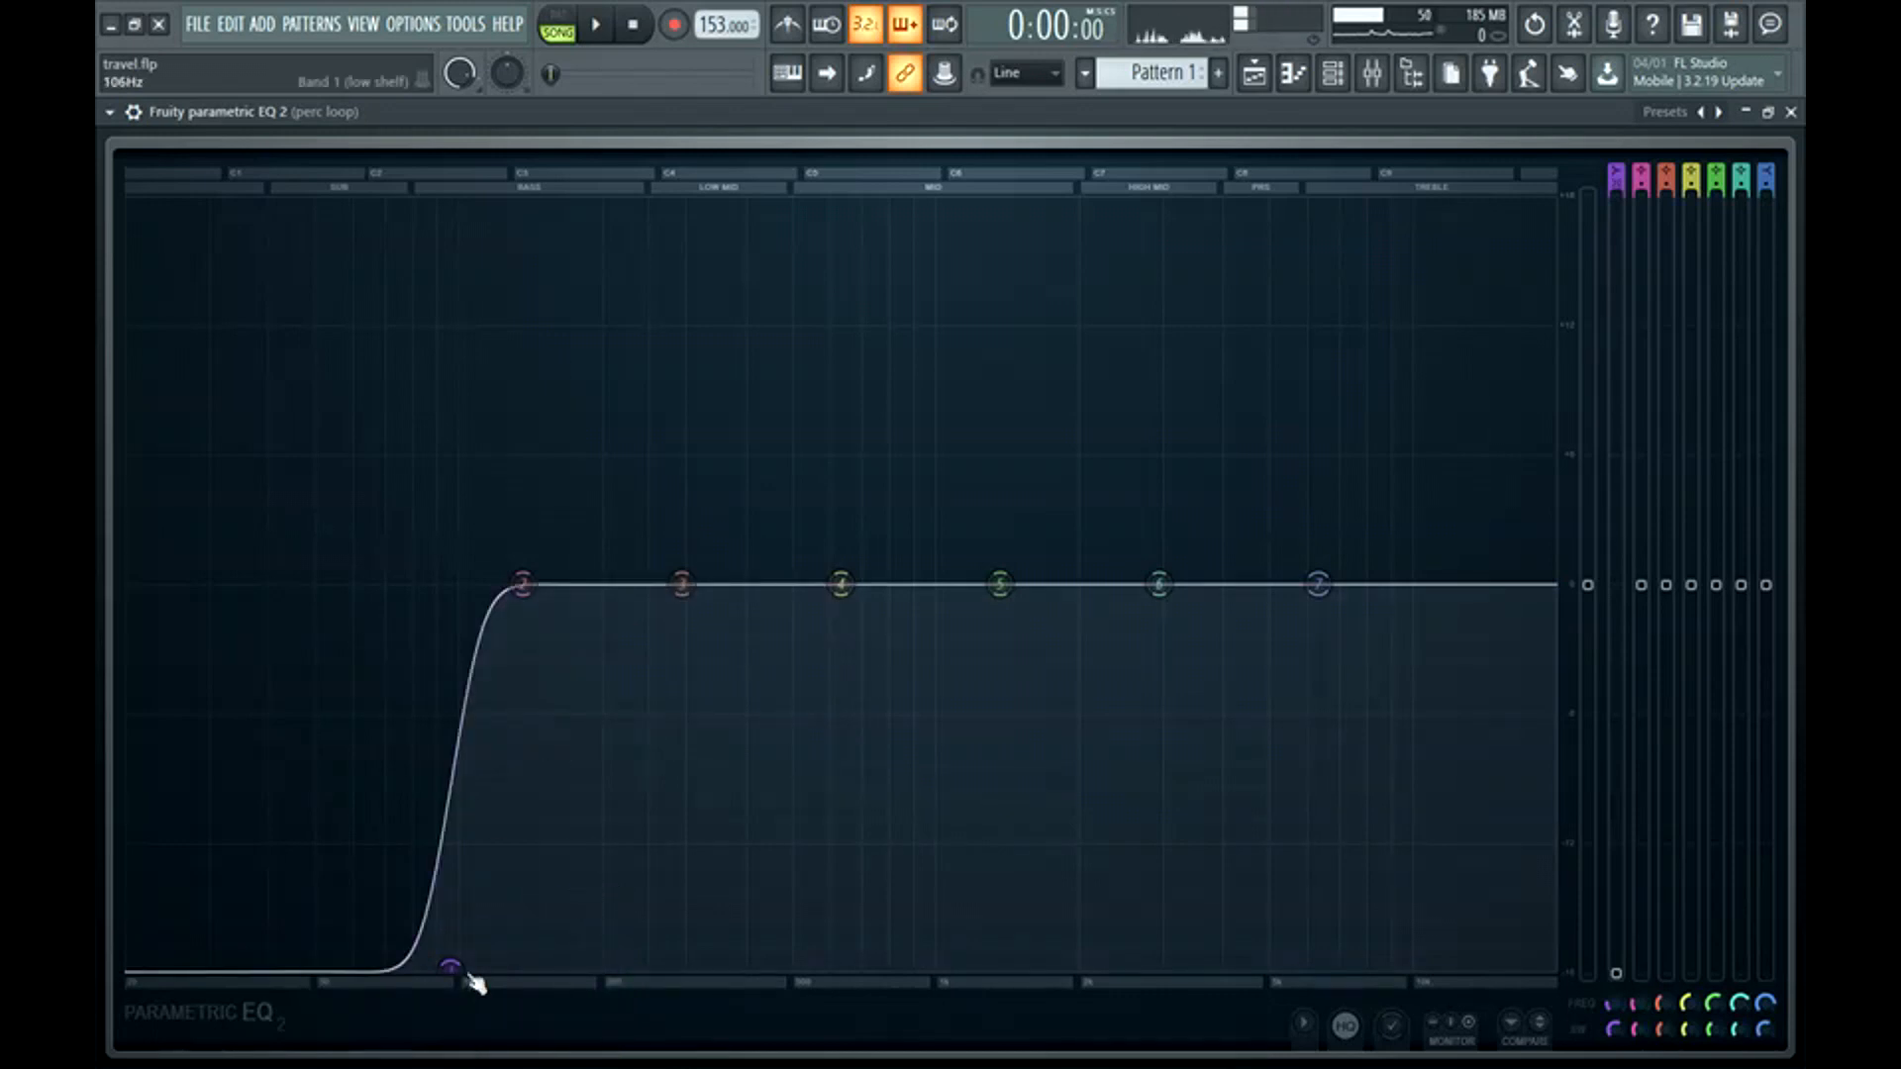
# Move band 1's low cut slightly higher, a little above 100 Hz, audition the perc loop, and close the EQ.
pyautogui.moveTo(450, 966); pyautogui.dragTo(510, 981)
pyautogui.press('space')
pyautogui.press('space')
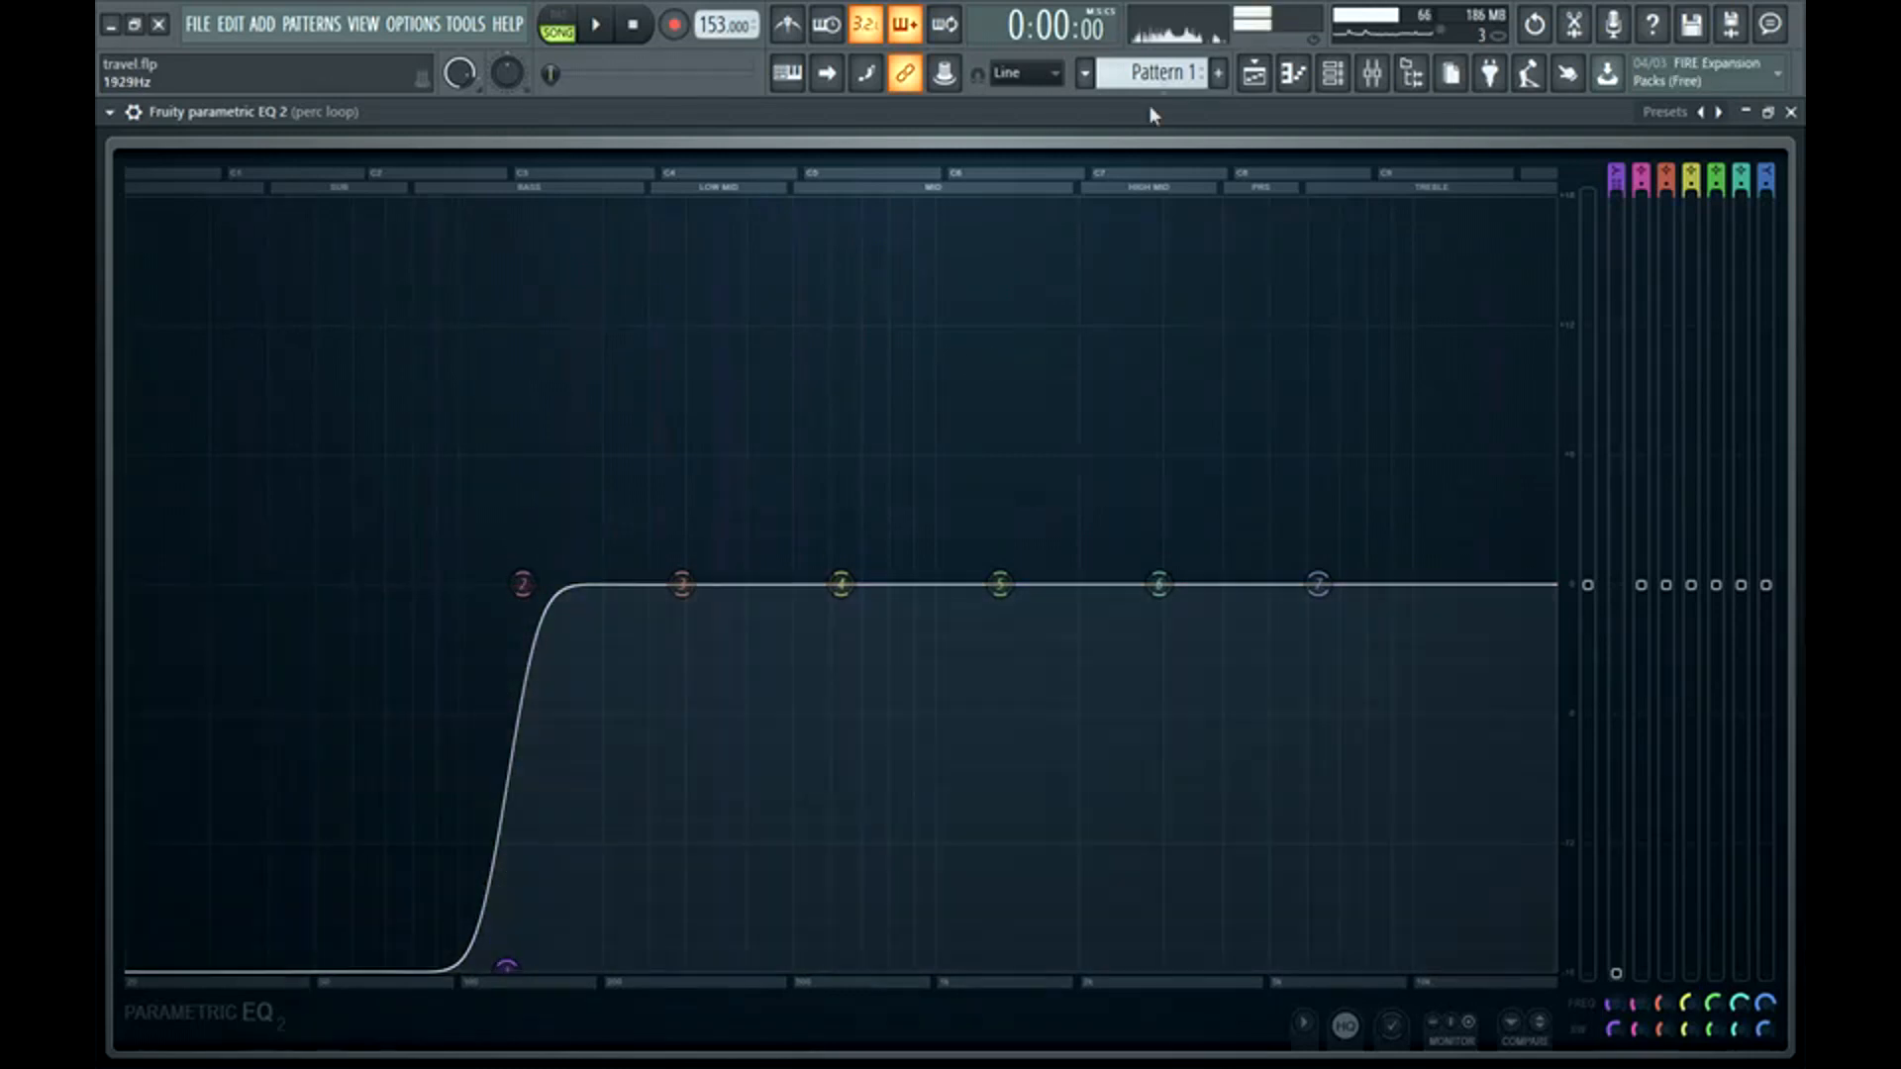
pyautogui.press('space')
pyautogui.press('space')
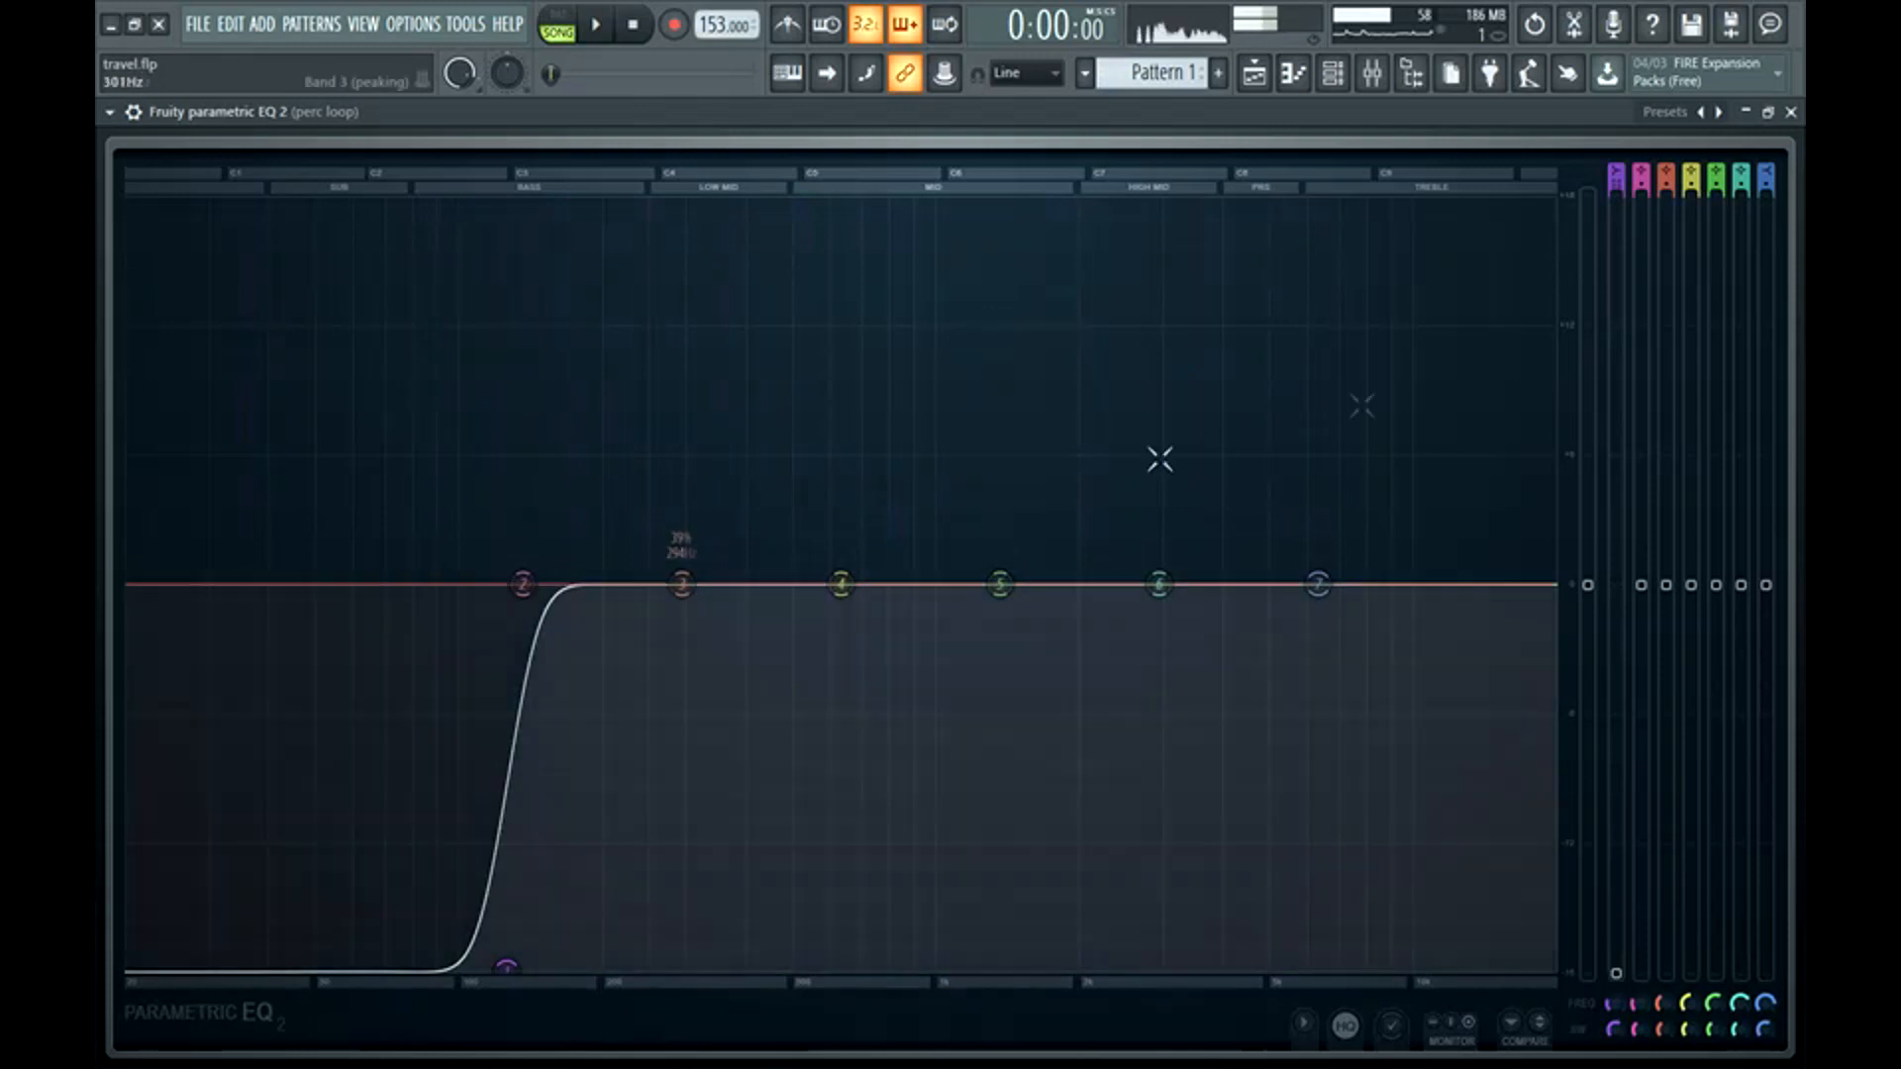
pyautogui.click(1792, 112)
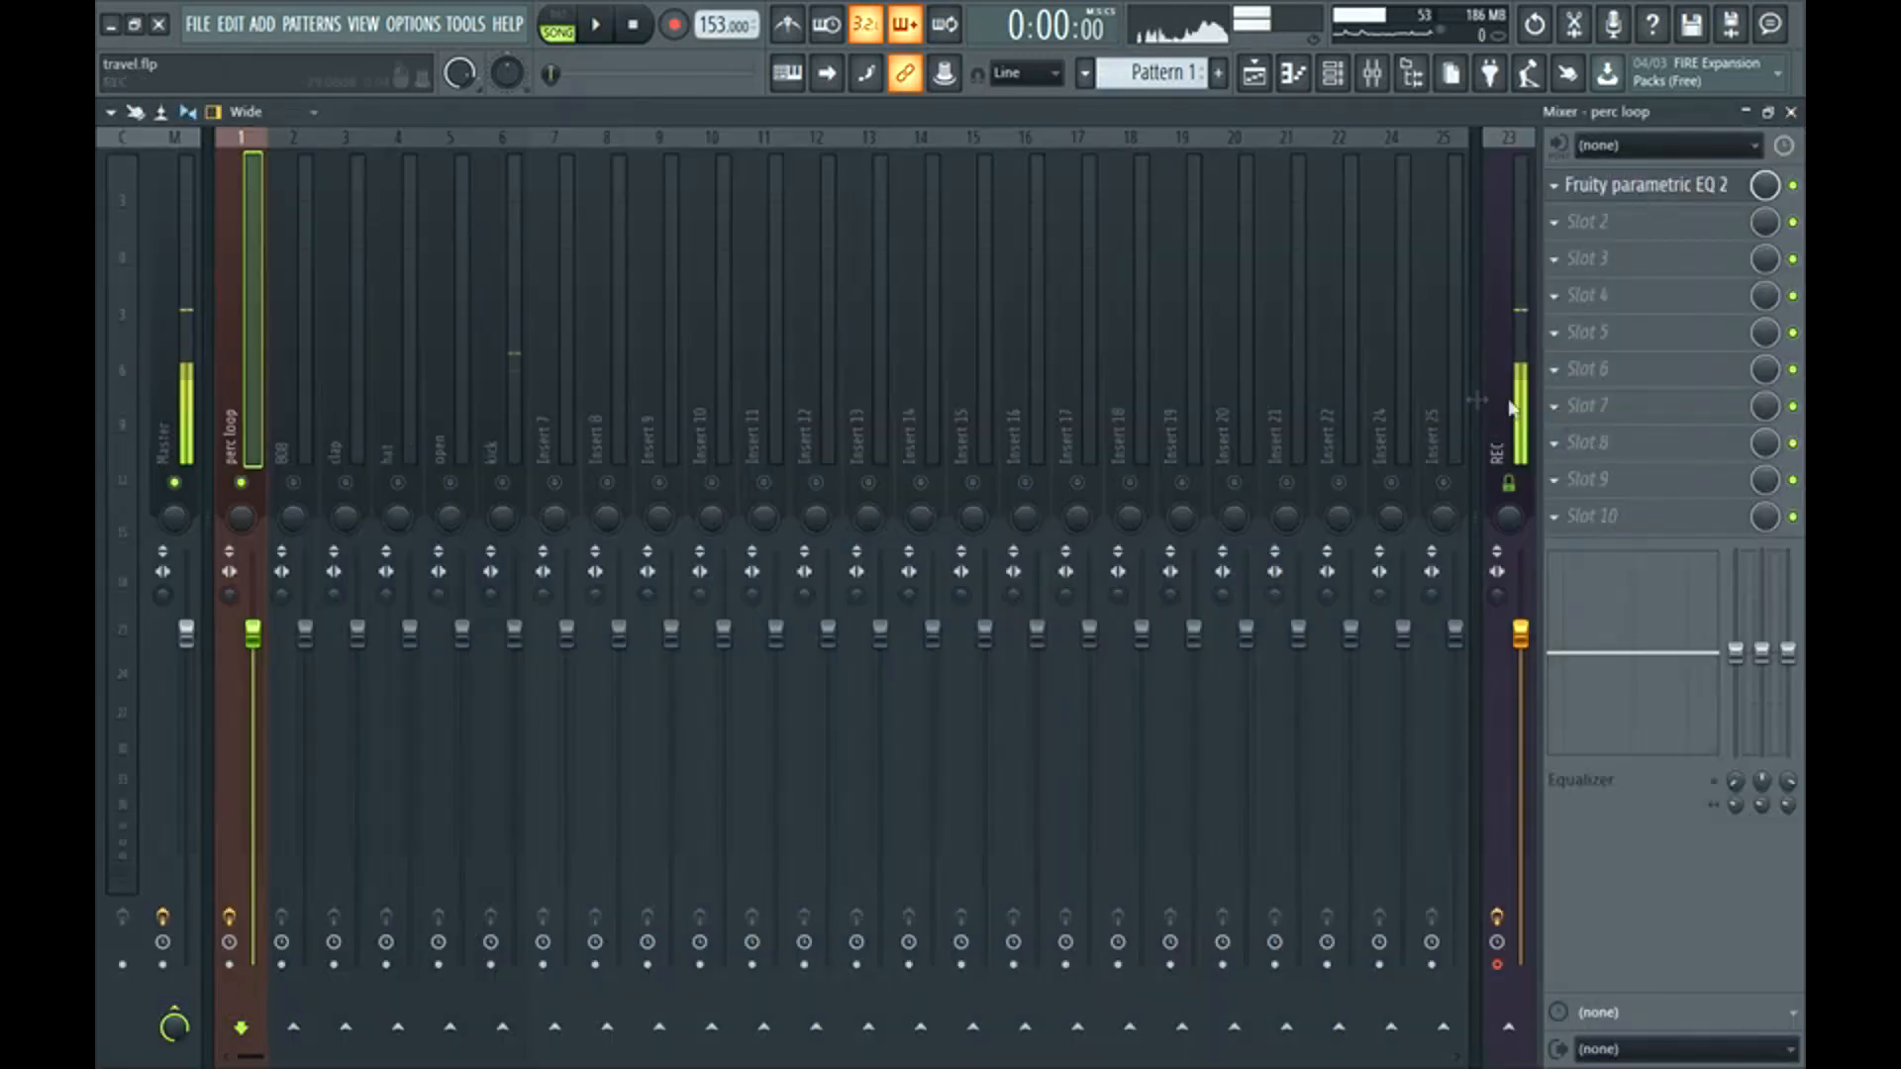
# Lower the low shelf of the perc loop track's built-in mixer equalizer to -18.0 at 90 Hz and audition it.
pyautogui.moveTo(1735, 653); pyautogui.dragTo(1740, 828)
pyautogui.press('space')
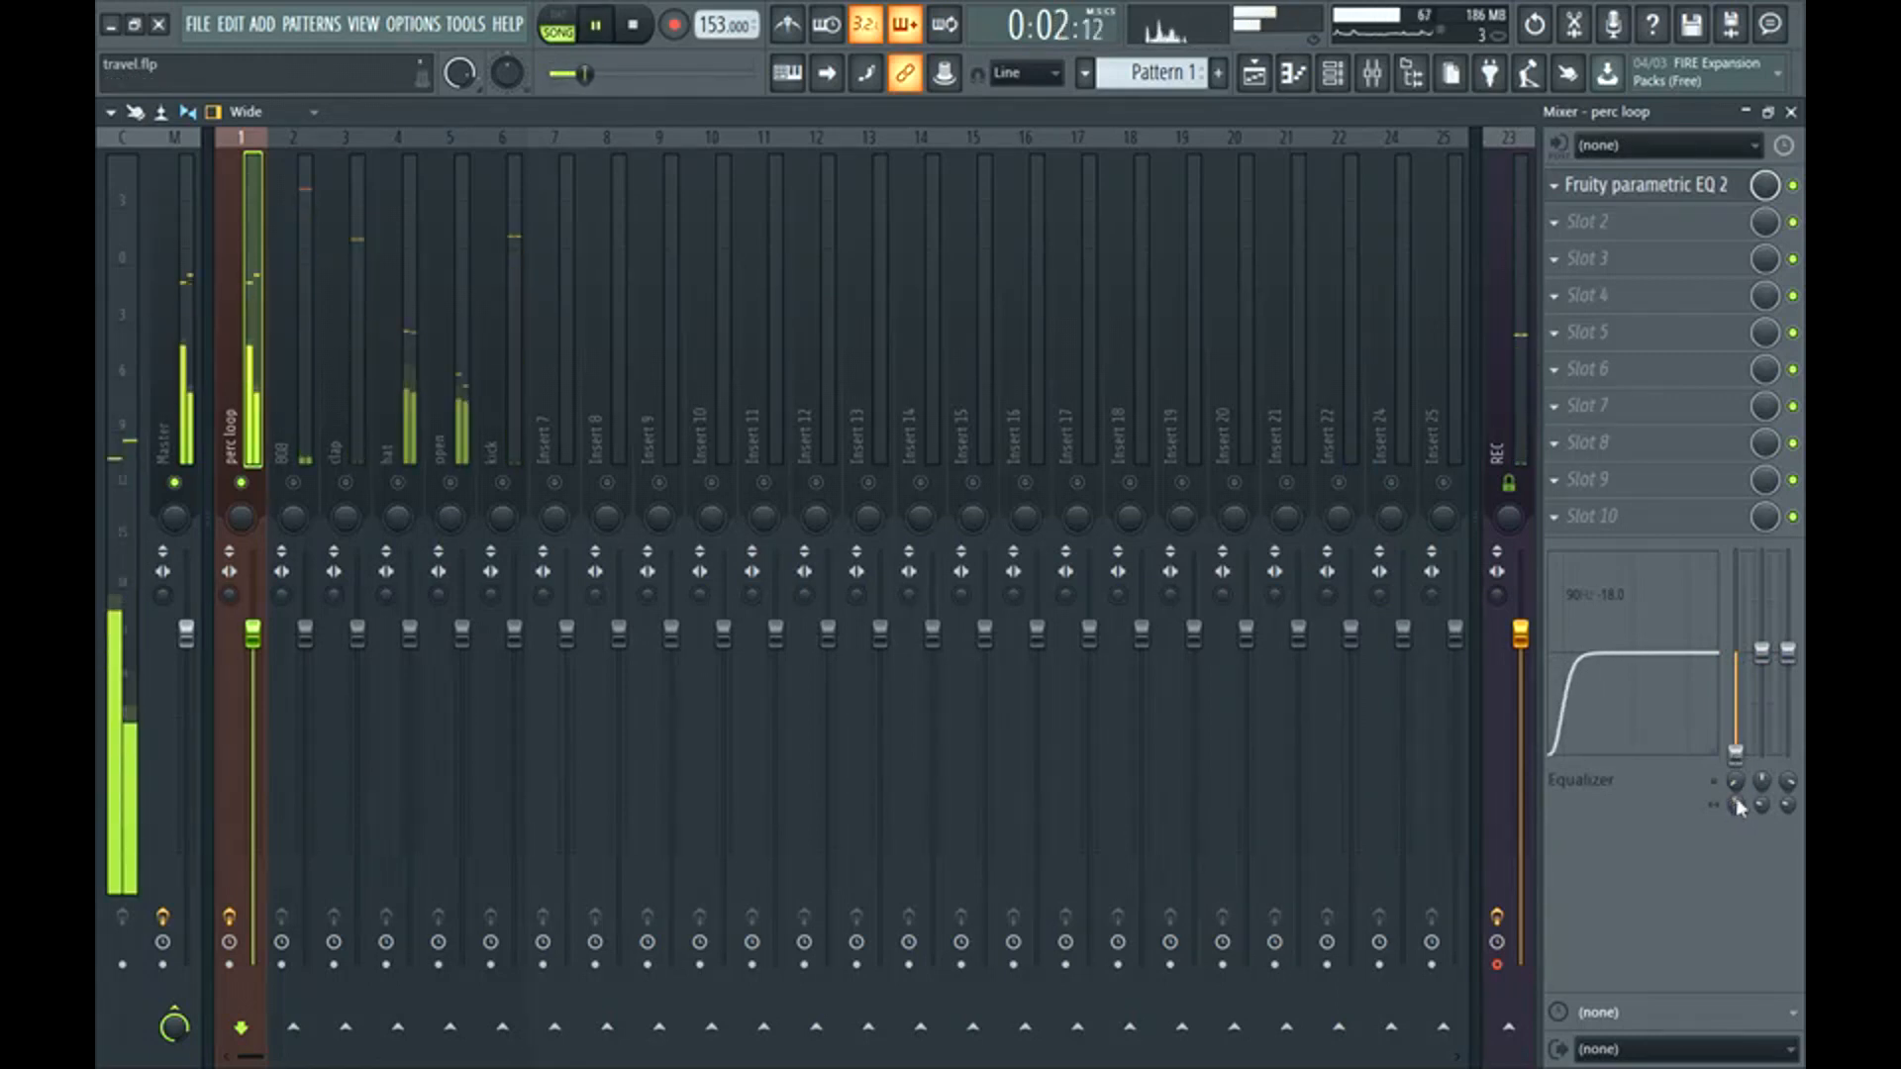
pyautogui.press('space')
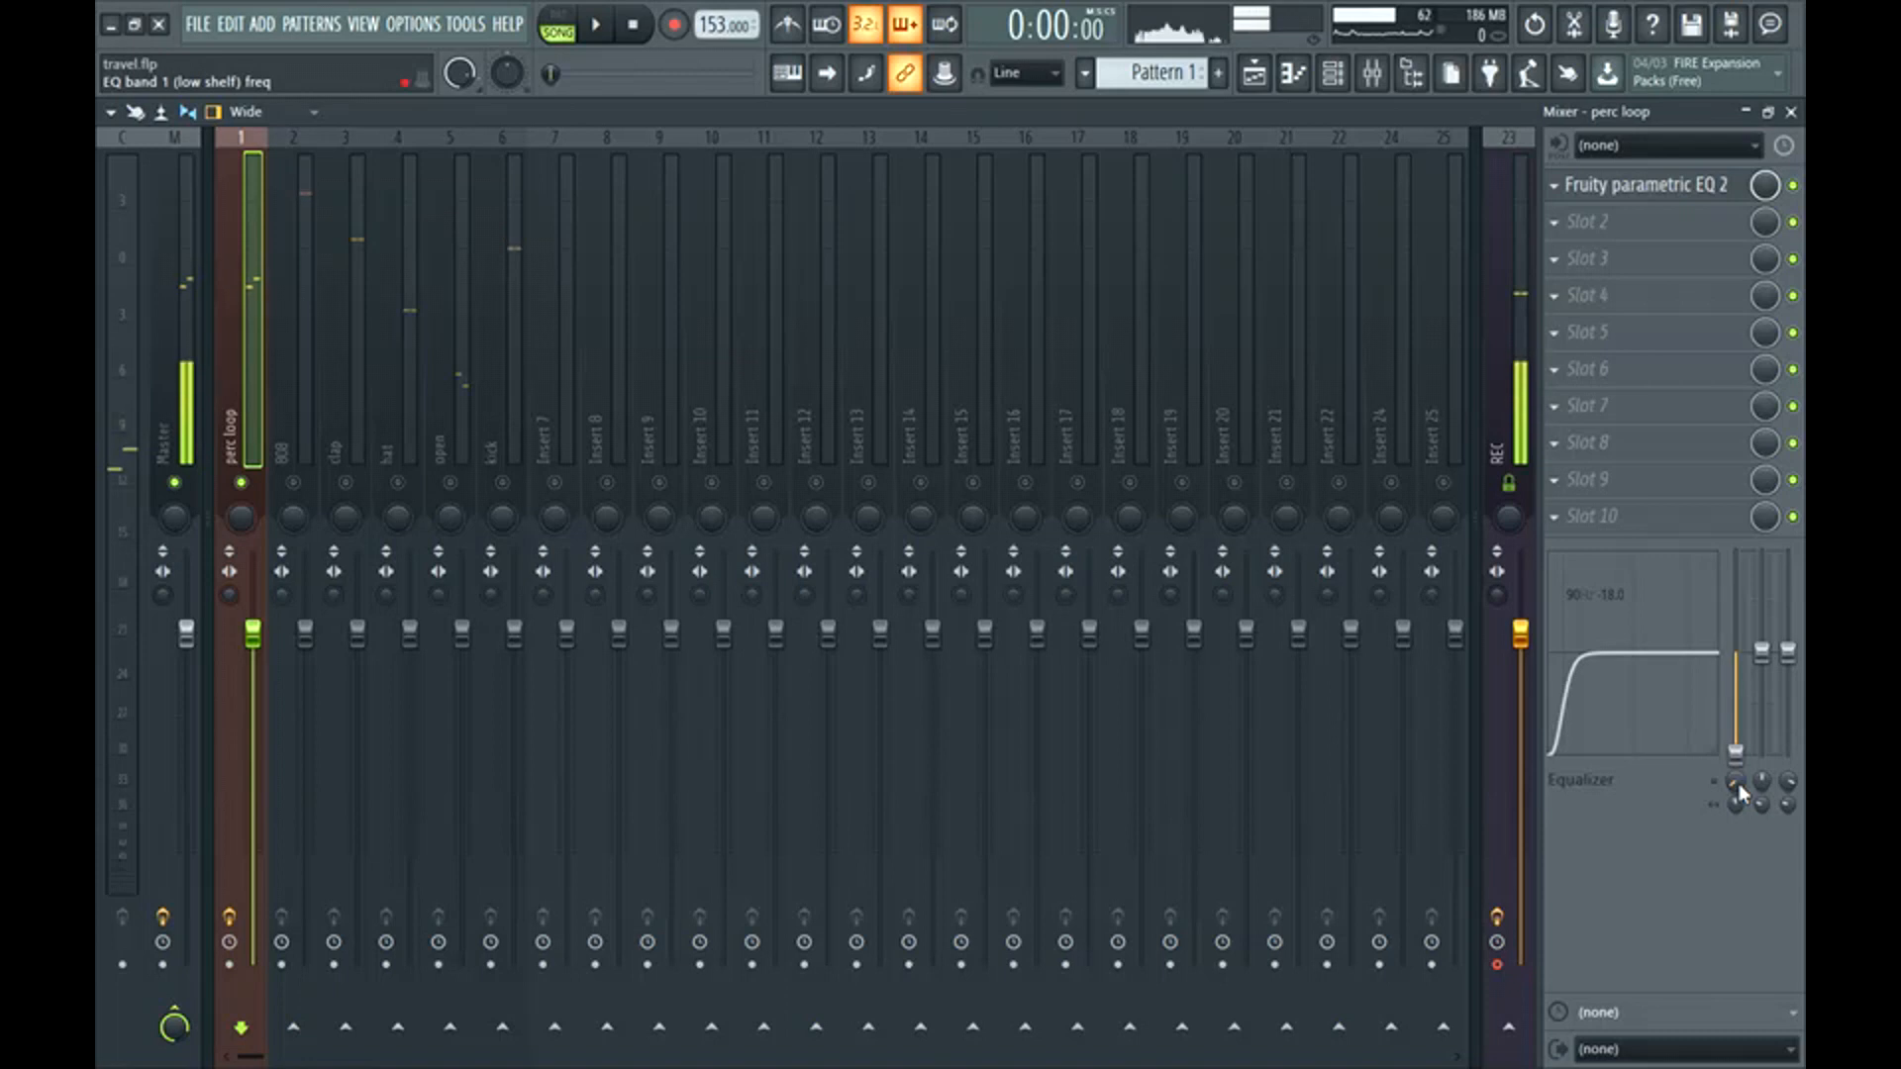
# In the perc loop's Parametric EQ 2, set band 7 to Steep 8 and pull it fully down as a high cut at about 6500 Hz, auditioning it.
pyautogui.click(1630, 190)
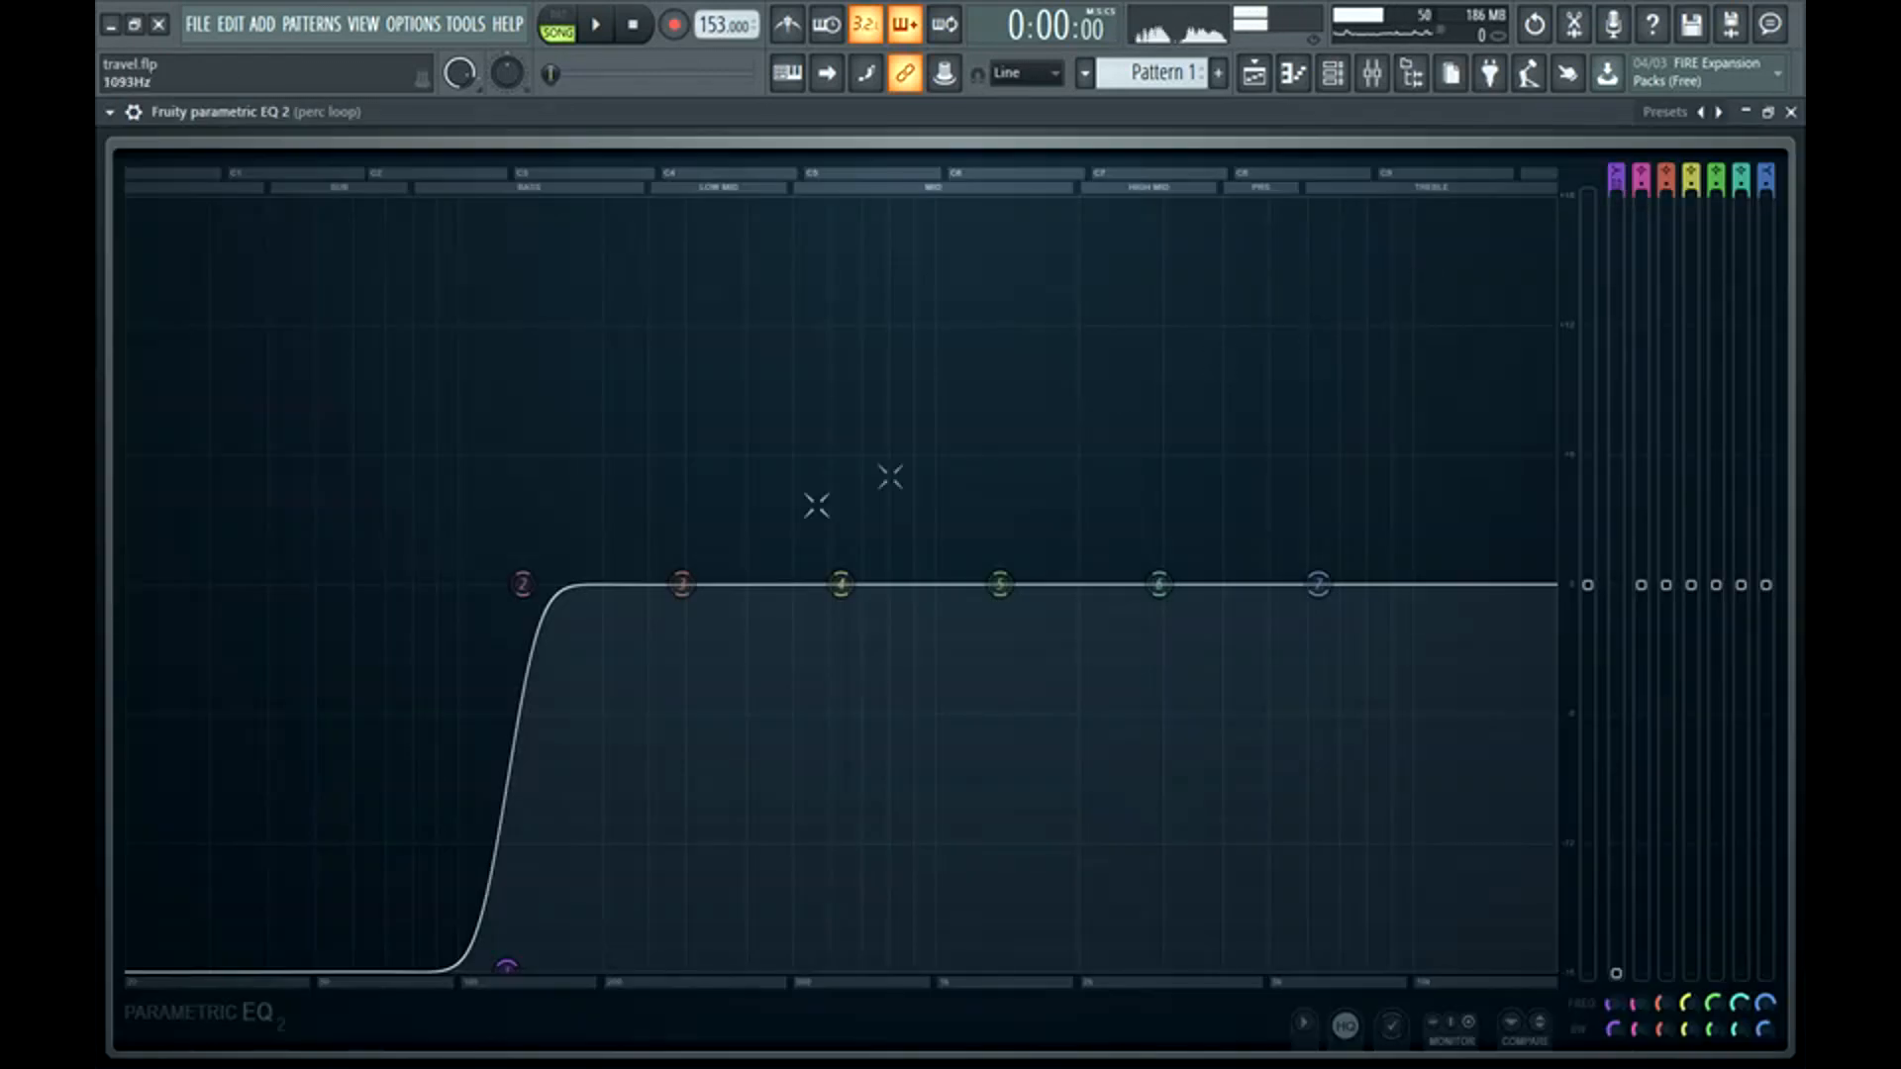
pyautogui.rightClick(1318, 585)
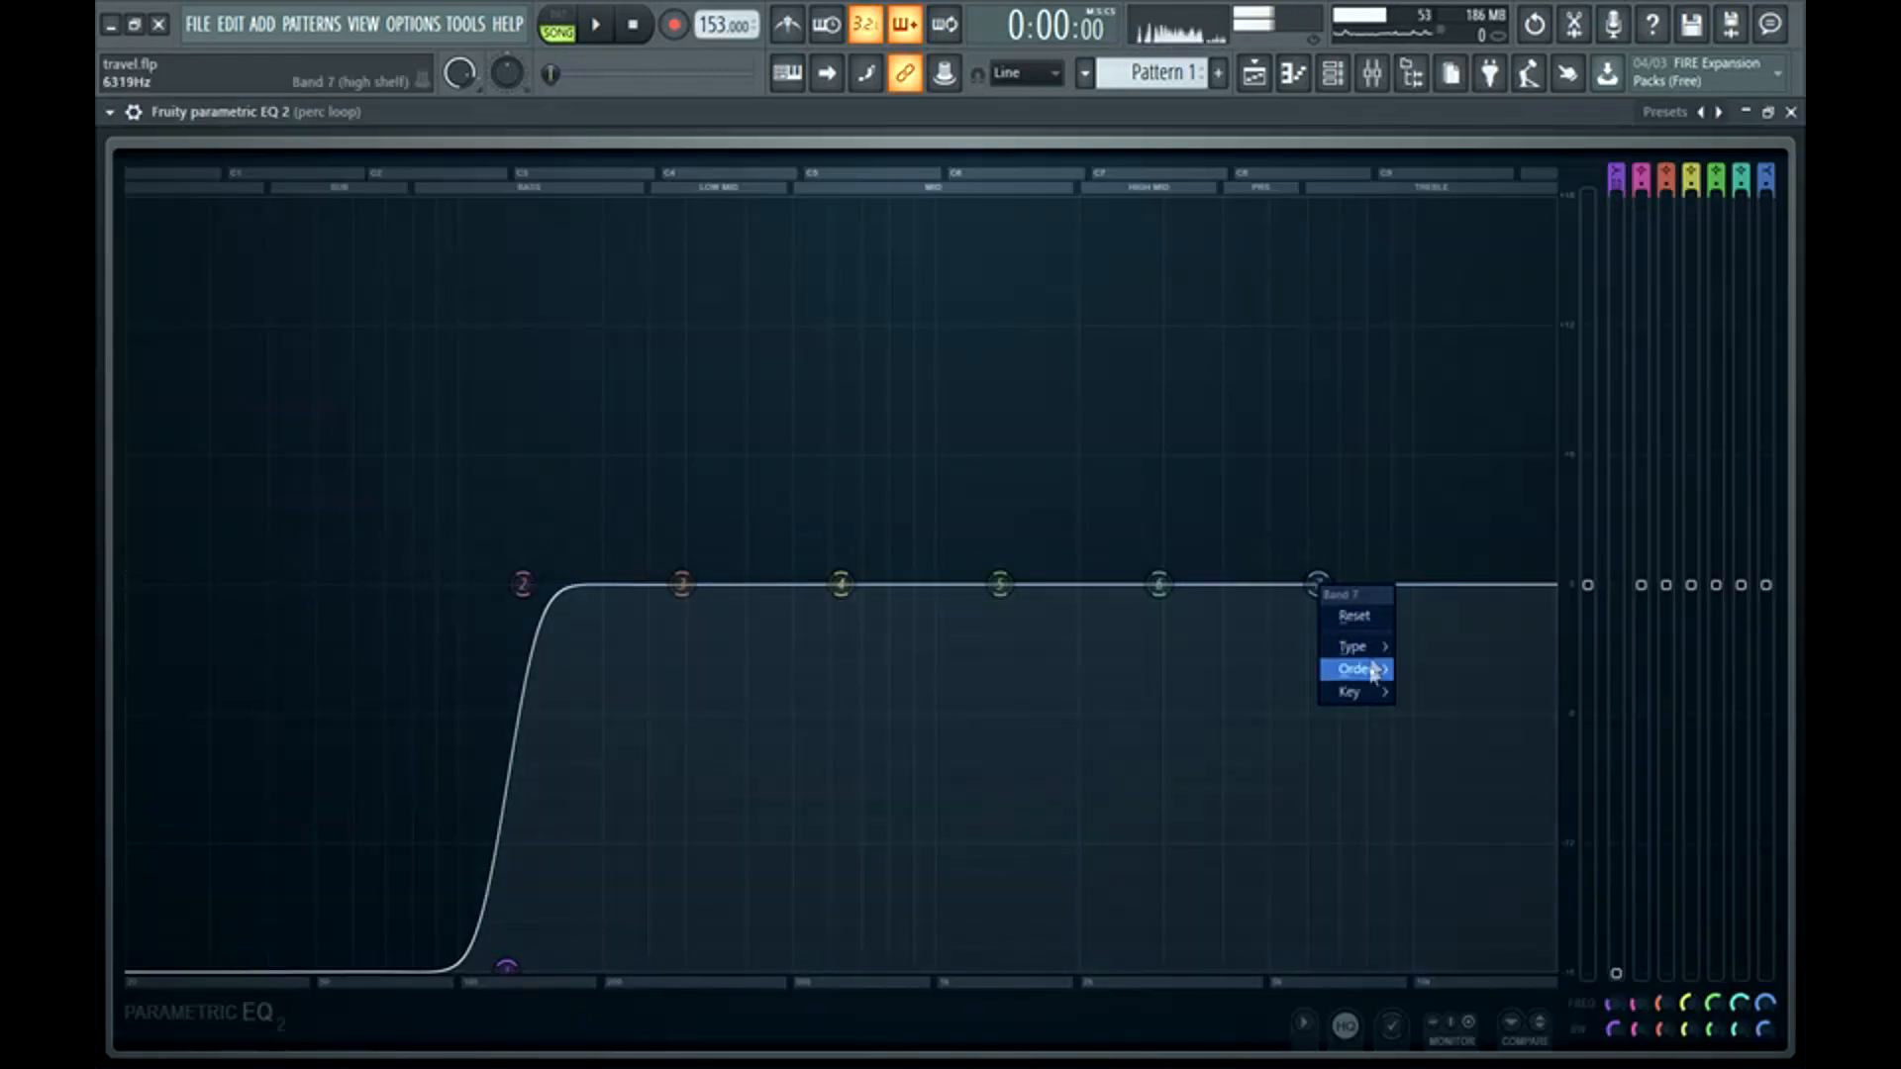
pyautogui.click(1416, 669)
pyautogui.moveTo(1339, 599); pyautogui.dragTo(1399, 976)
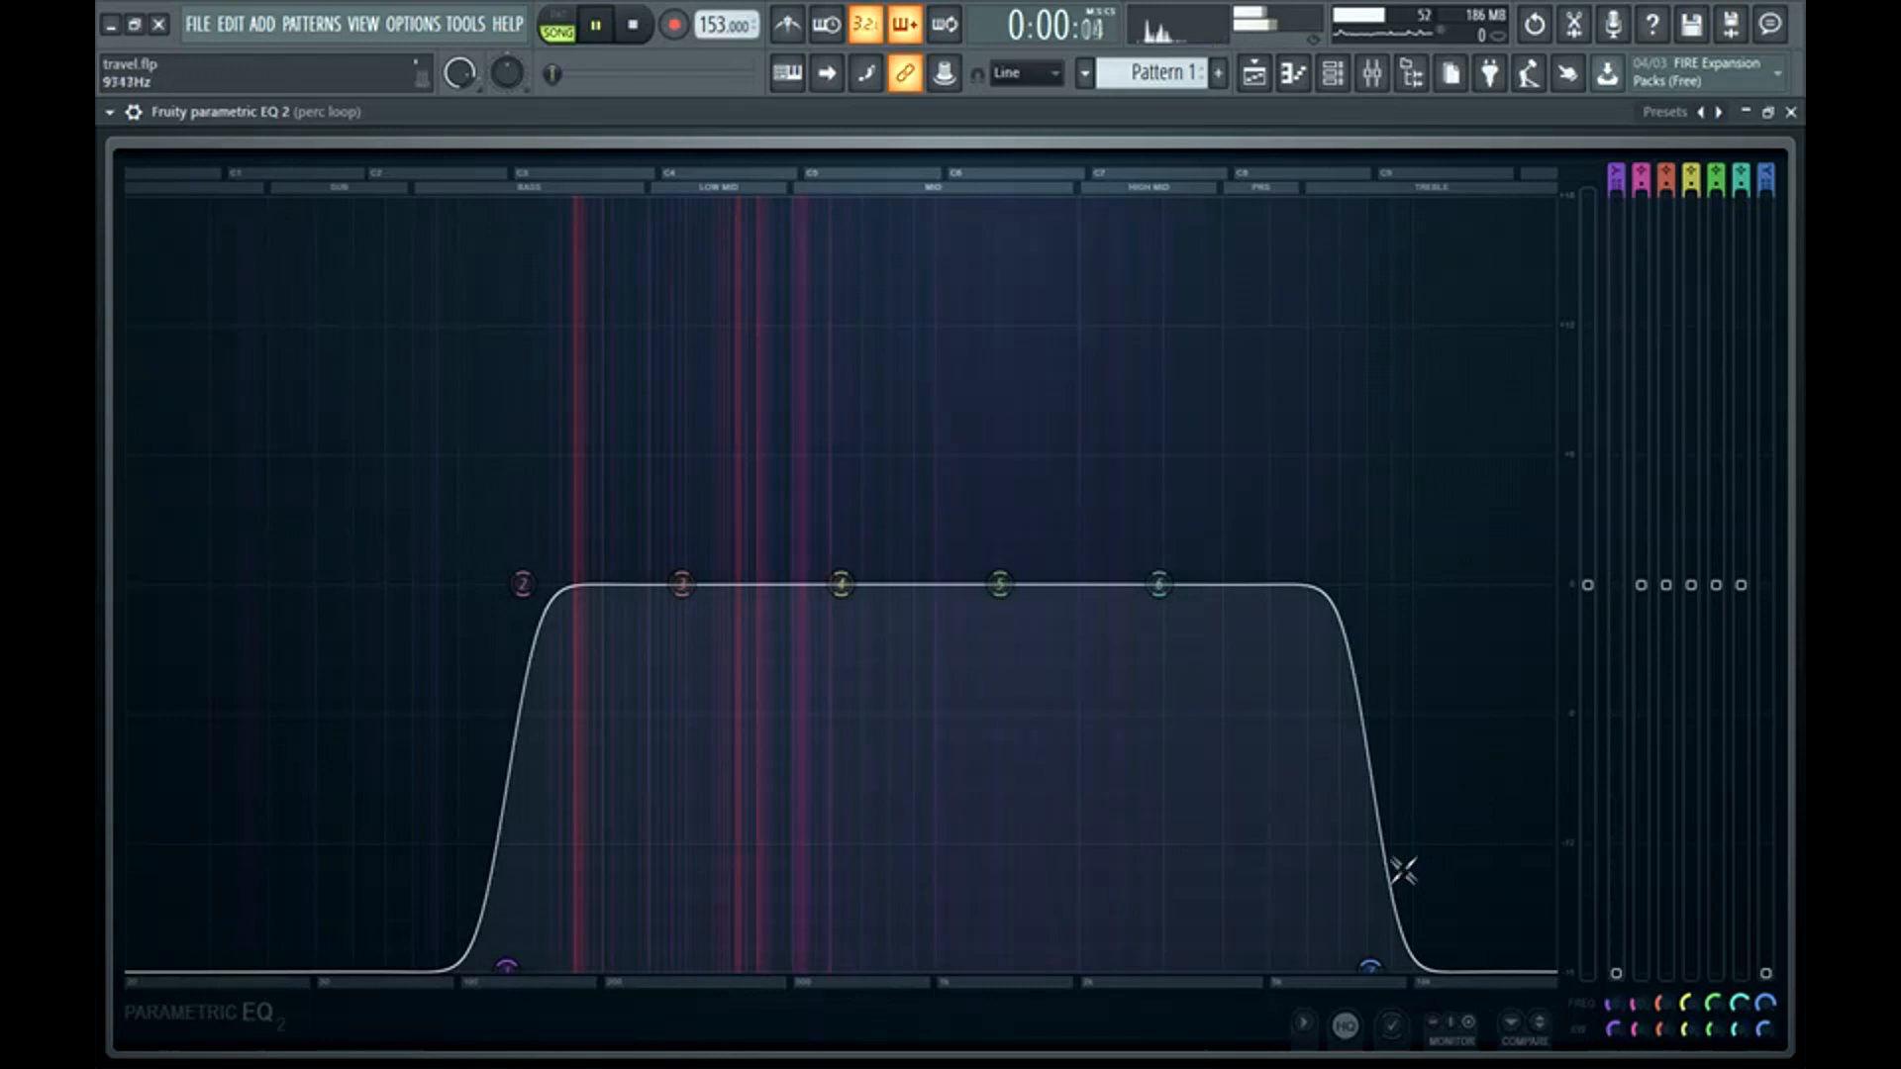
pyautogui.moveTo(1371, 966); pyautogui.dragTo(1327, 968)
pyautogui.press('space')
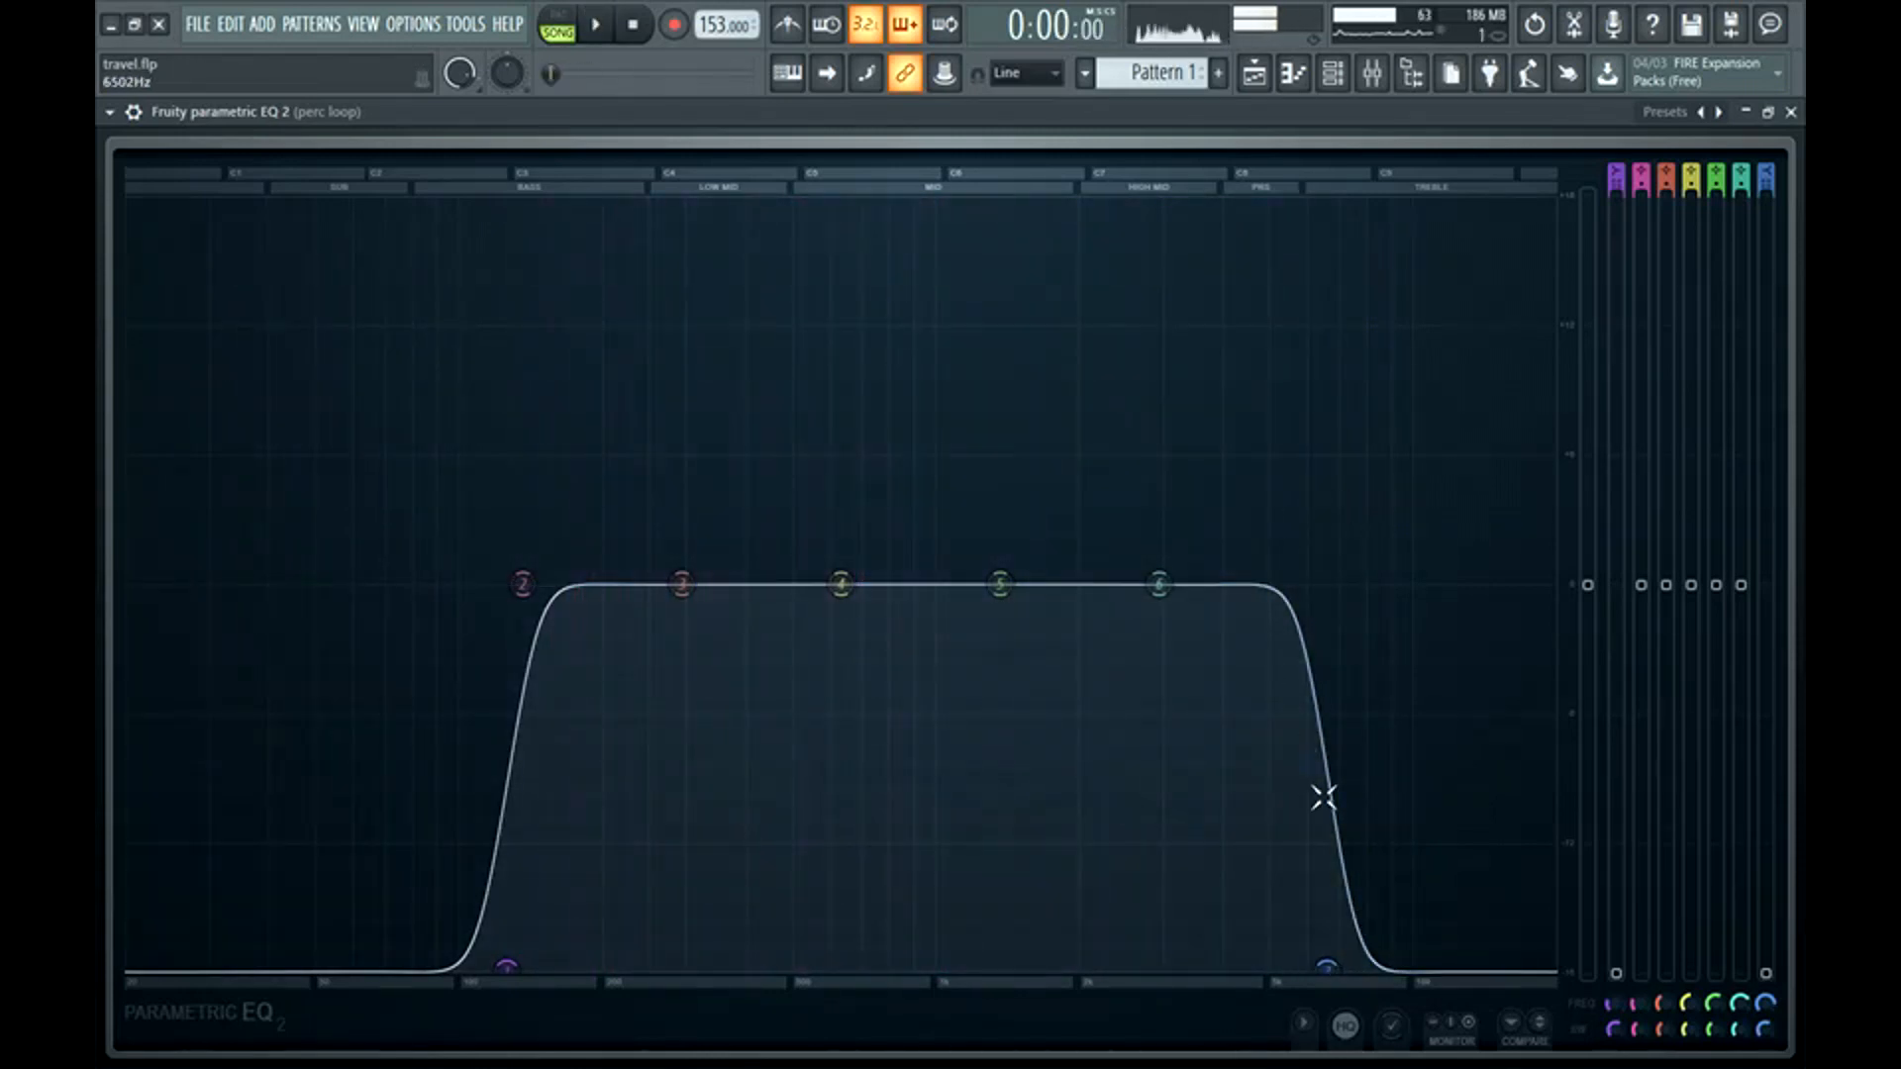
pyautogui.press('space')
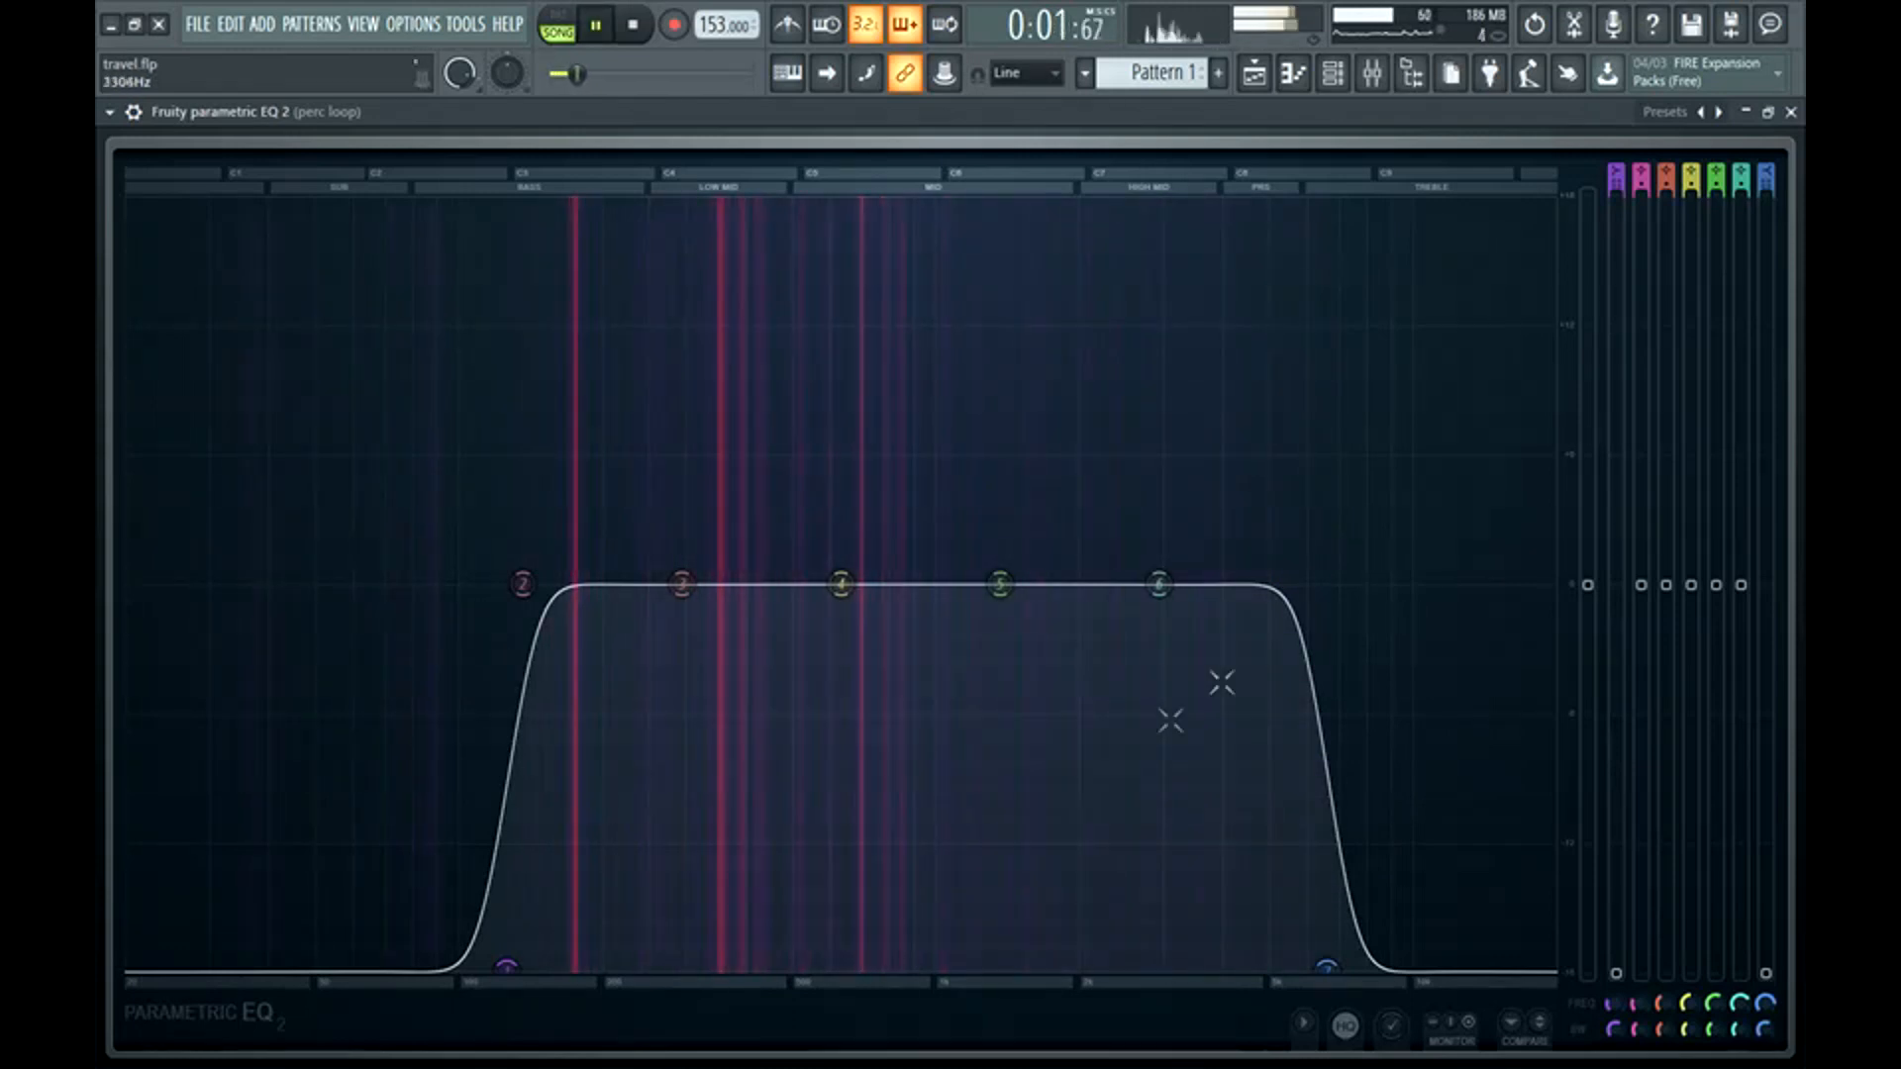
# Return to the mixer, slightly widen the perc loop track's stereo separation, and audition the loop.
pyautogui.press('F9')
pyautogui.press('space')
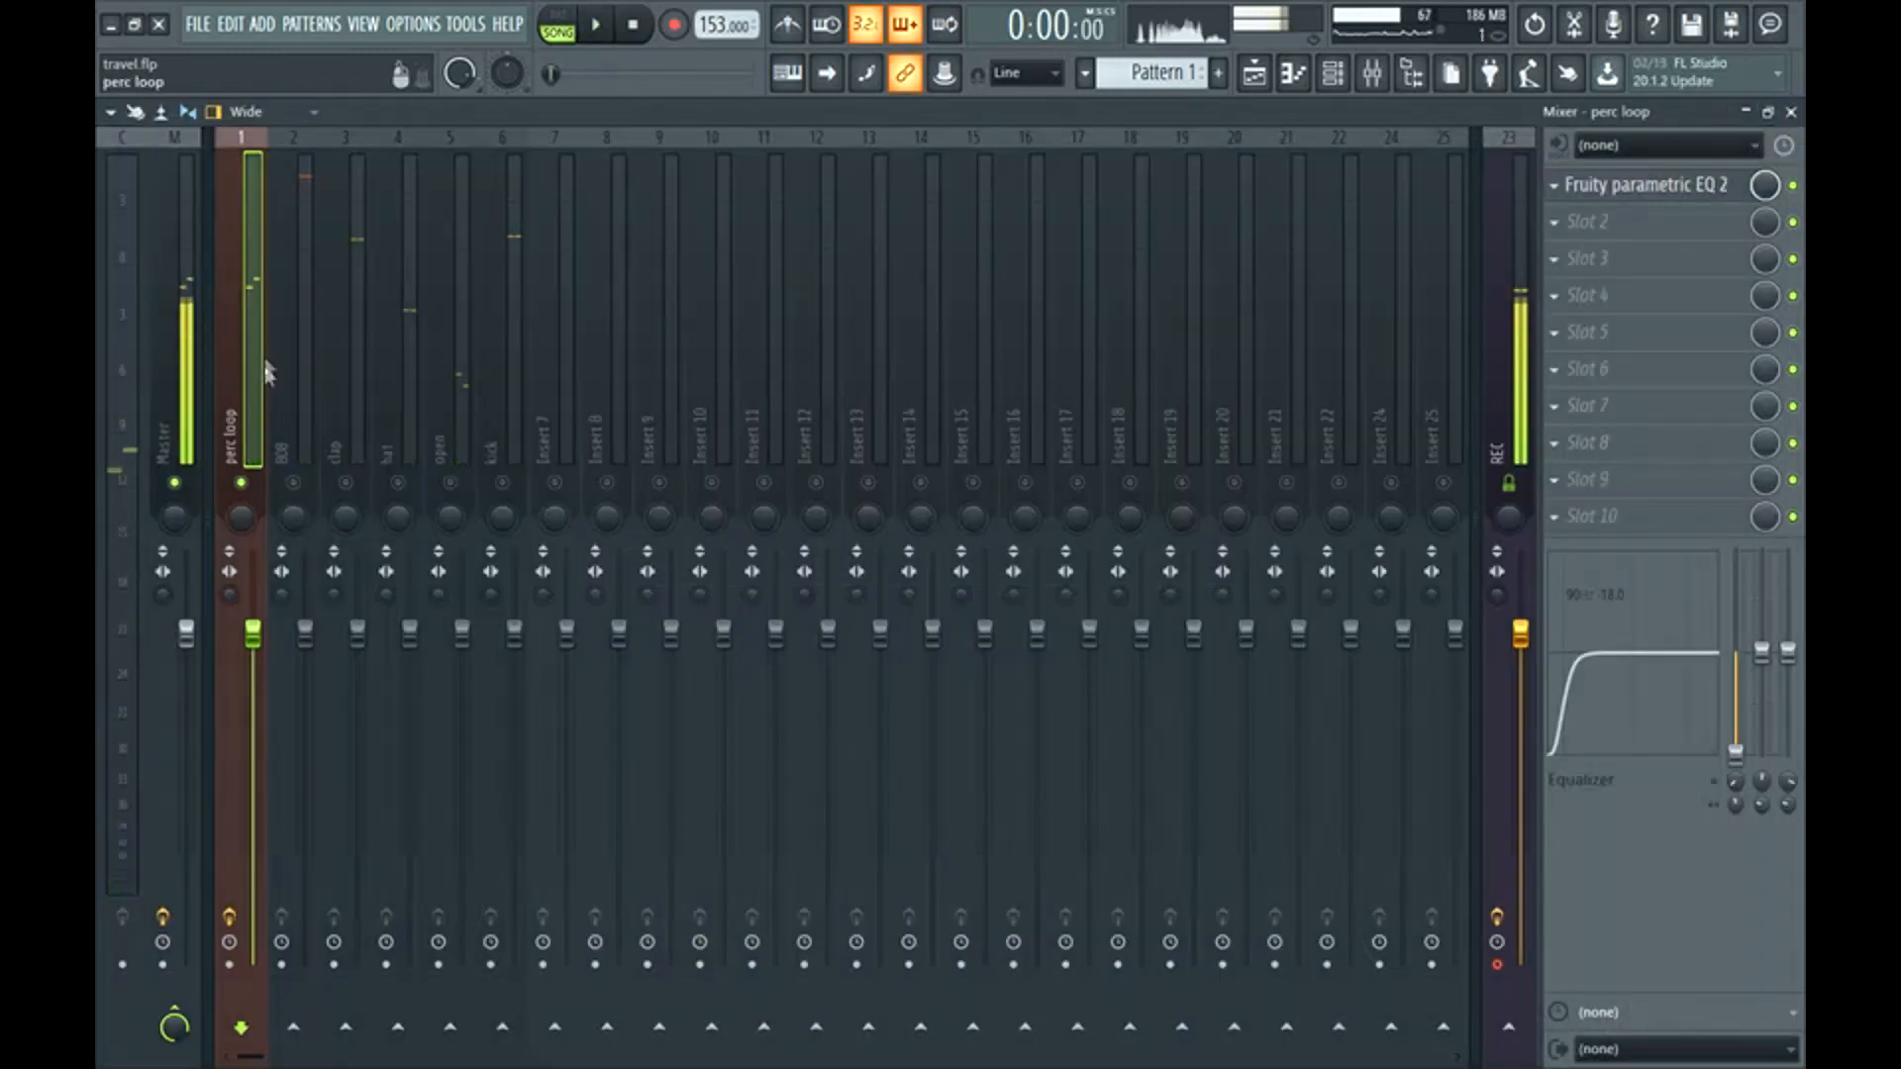
pyautogui.moveTo(229, 594); pyautogui.dragTo(229, 607)
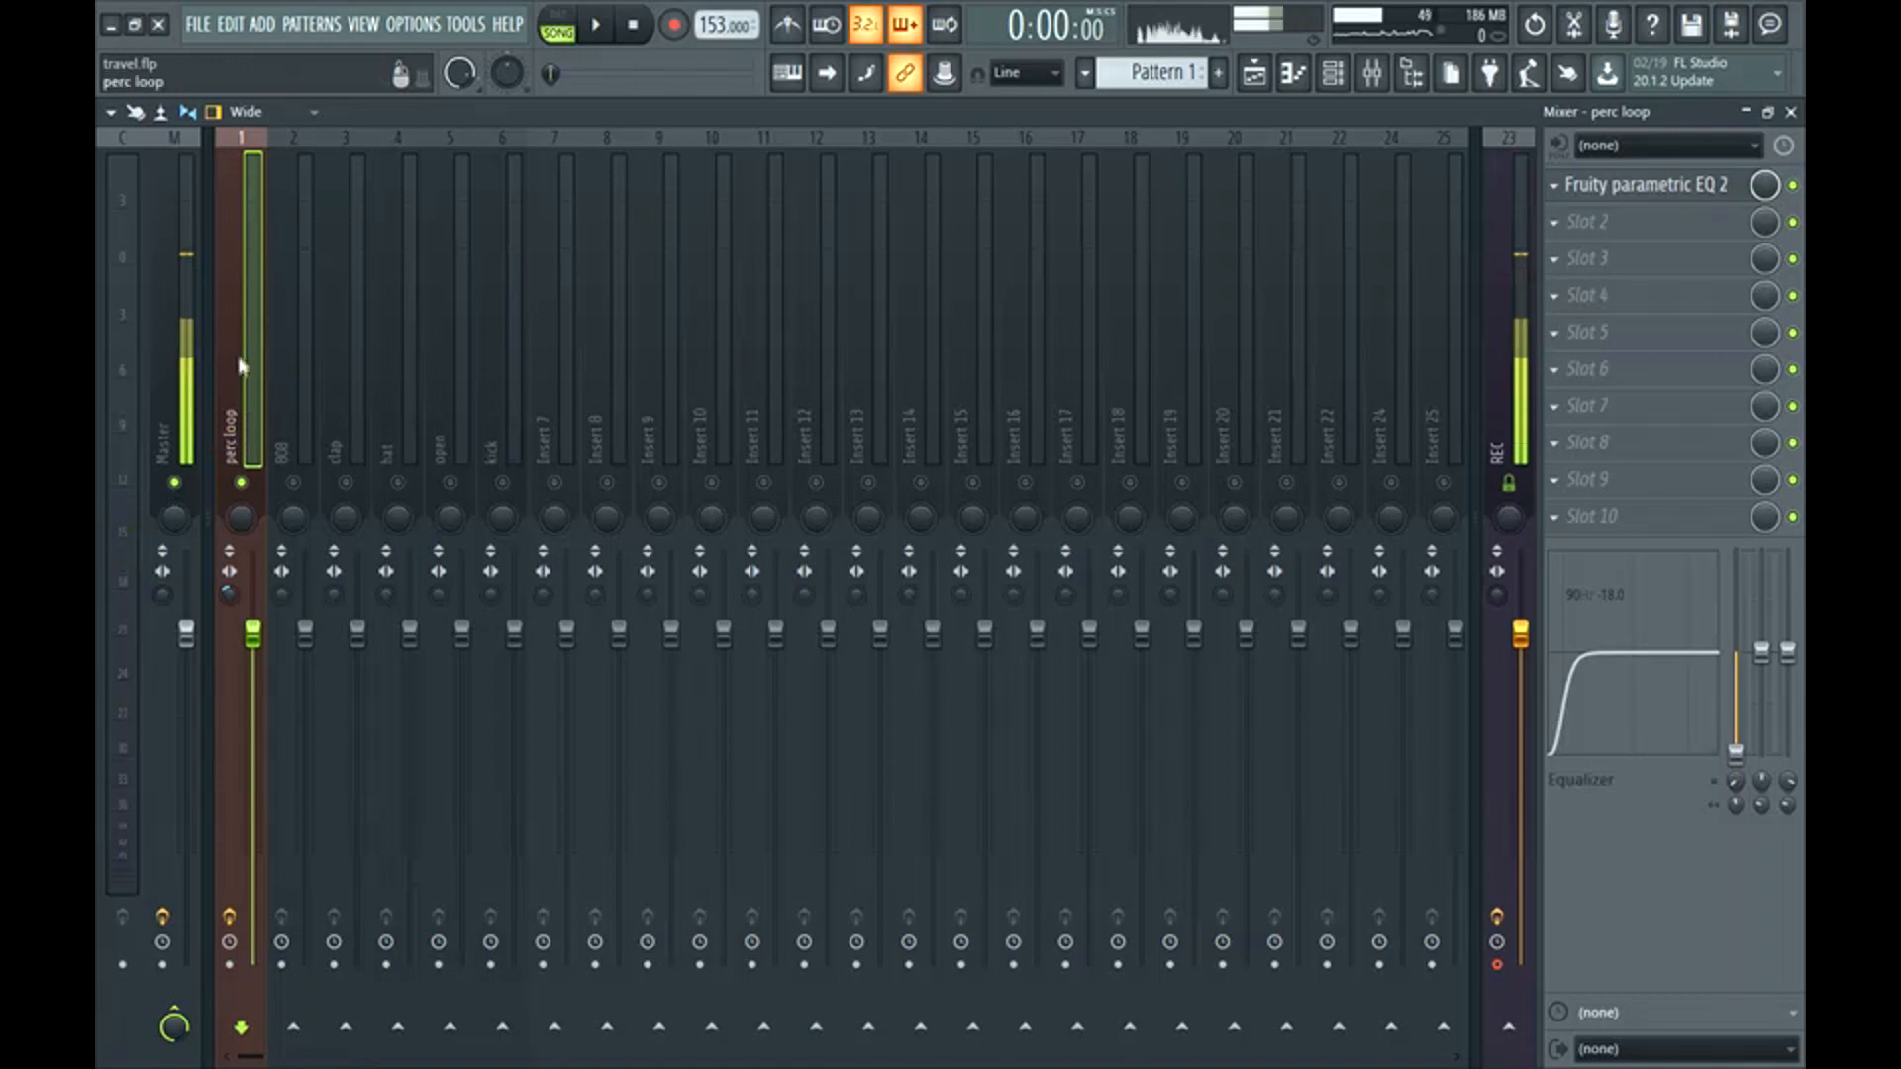
pyautogui.press('space')
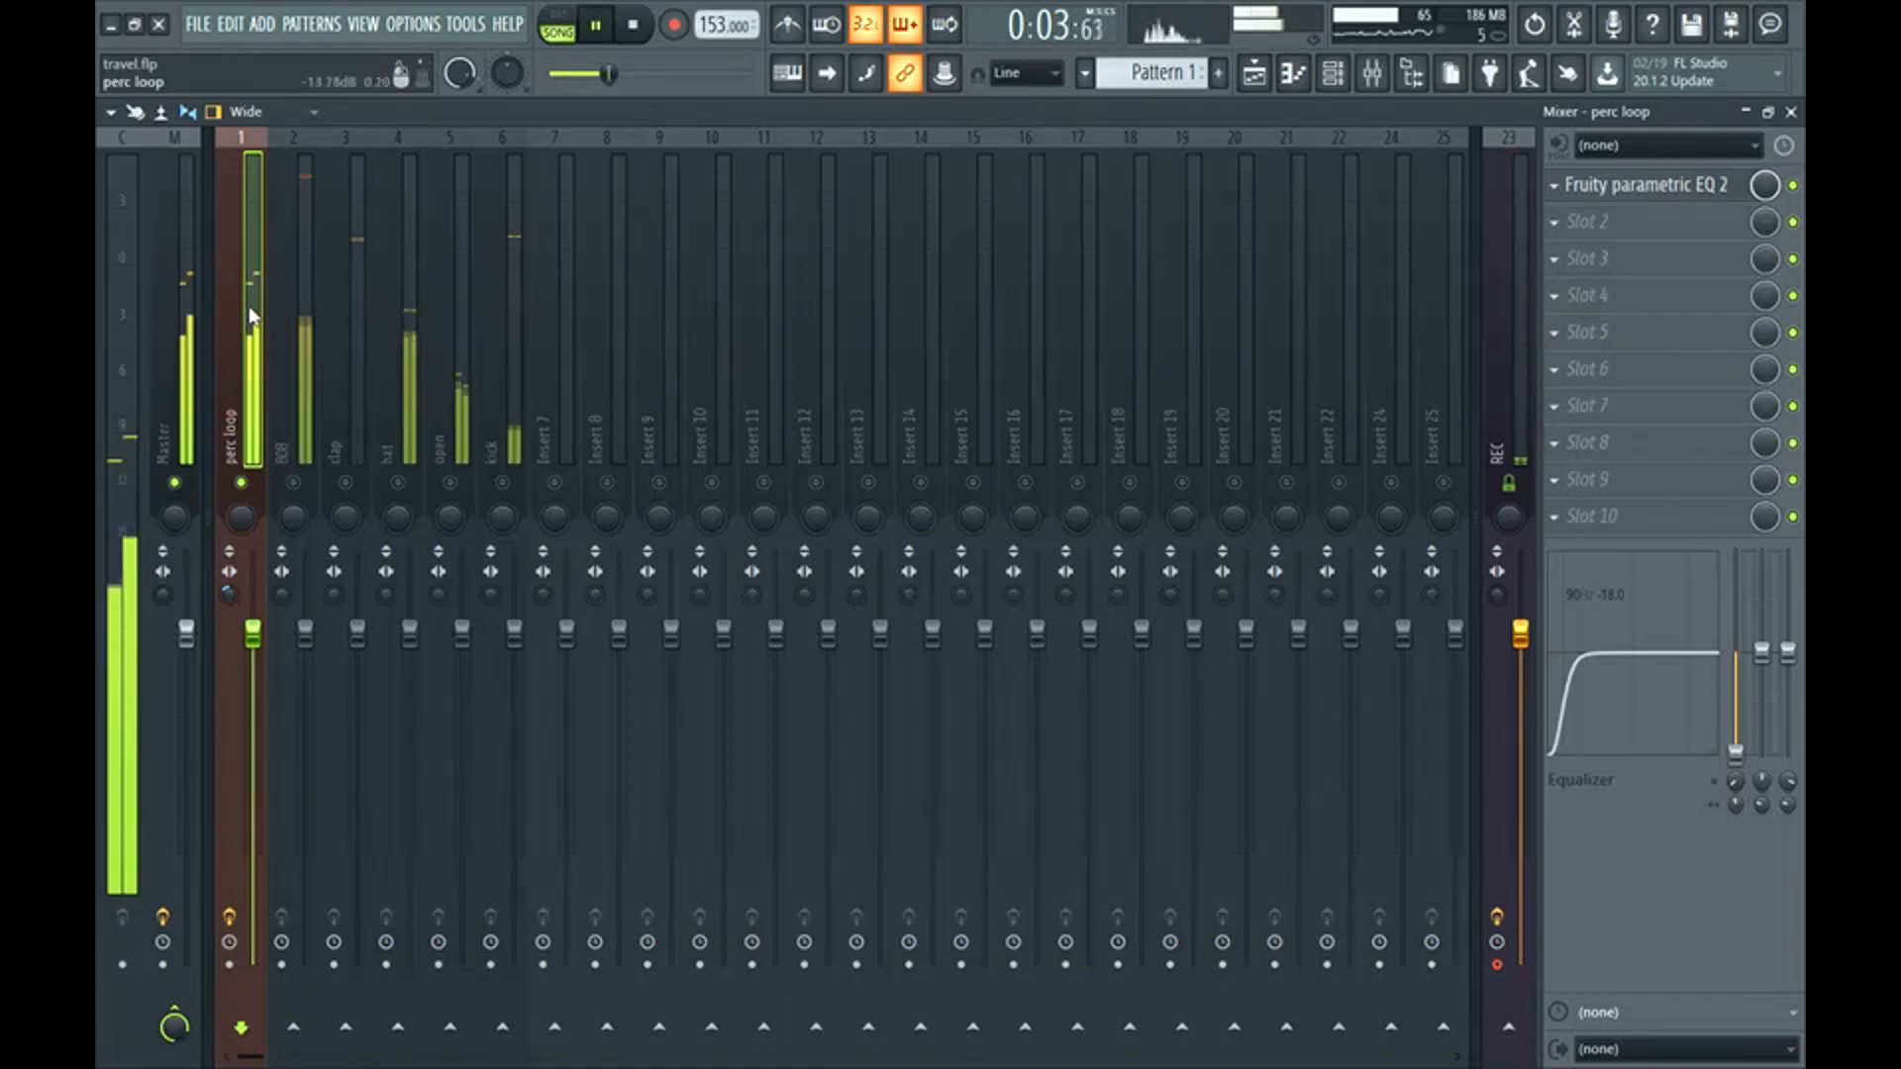
pyautogui.press('space')
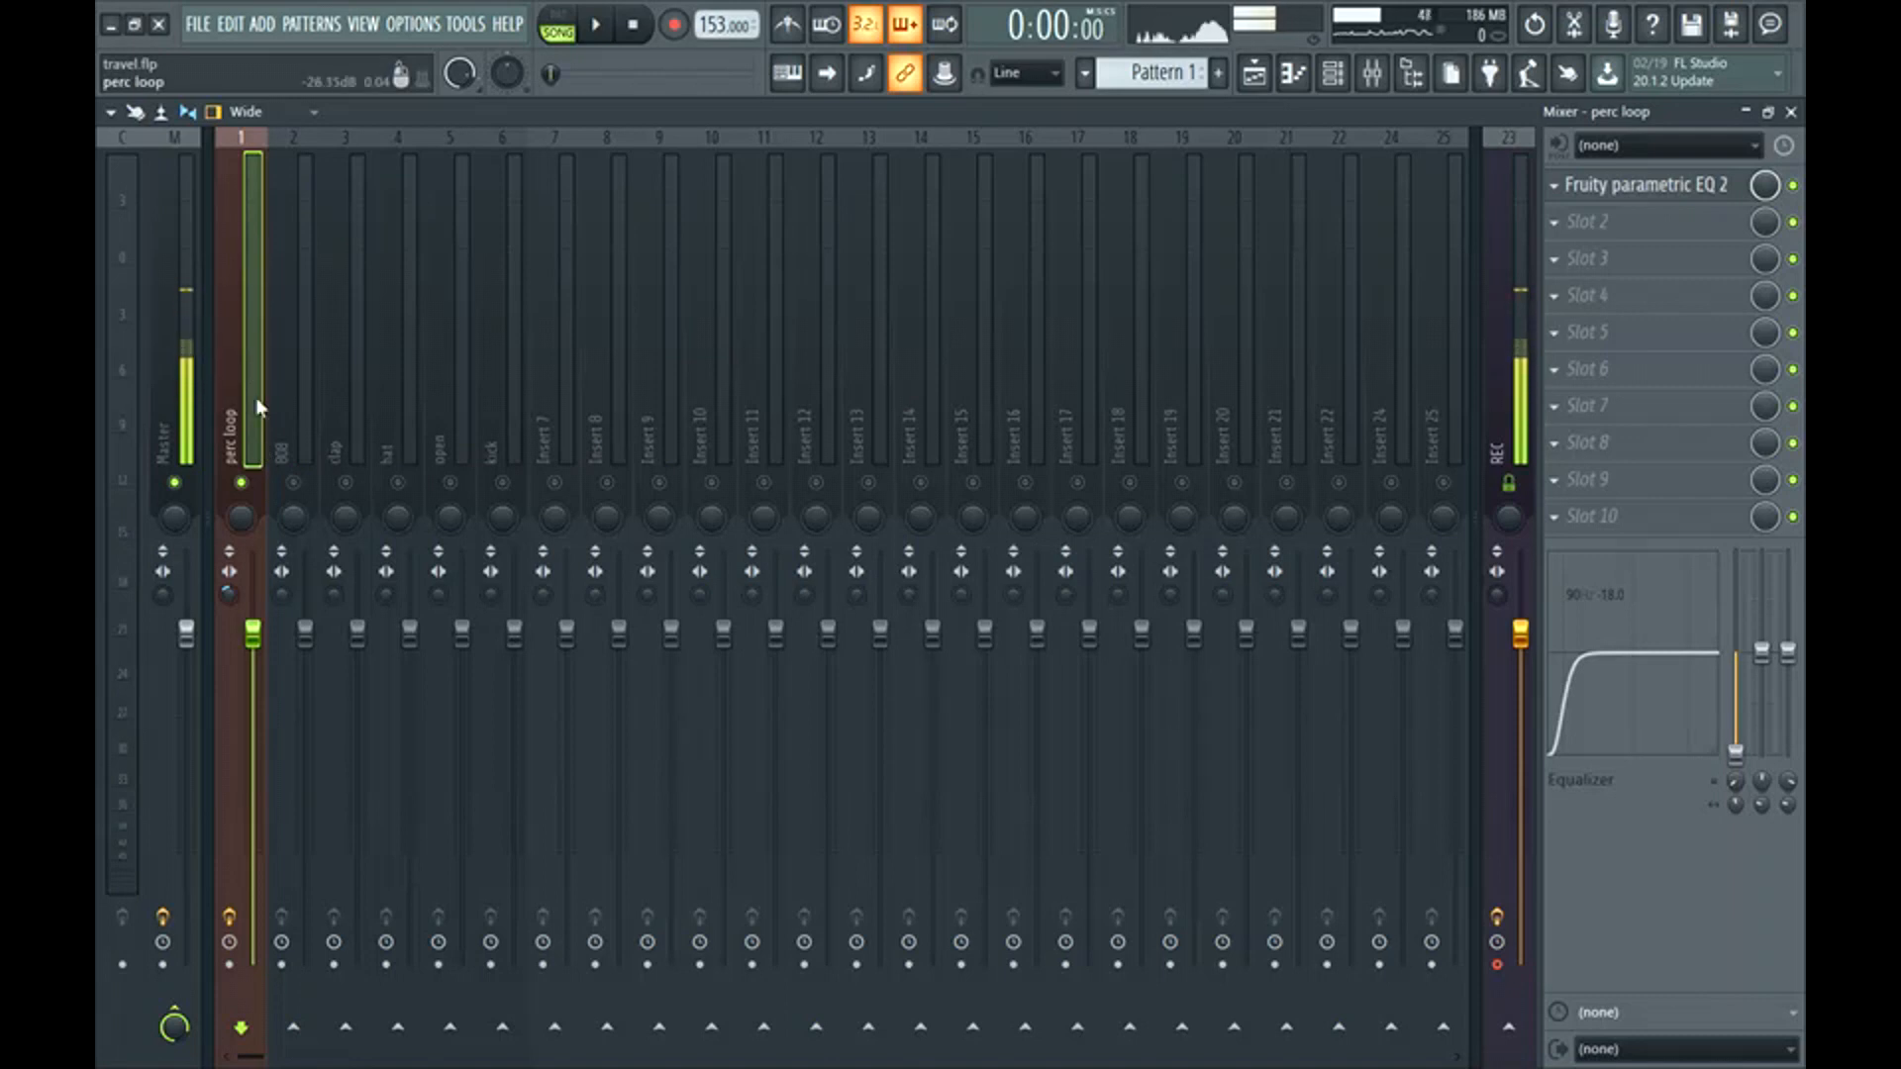
# Load Fruity Compressor into the second effect slot of the perc loop track and set its ratio to 2.0:1.
pyautogui.click(1589, 222)
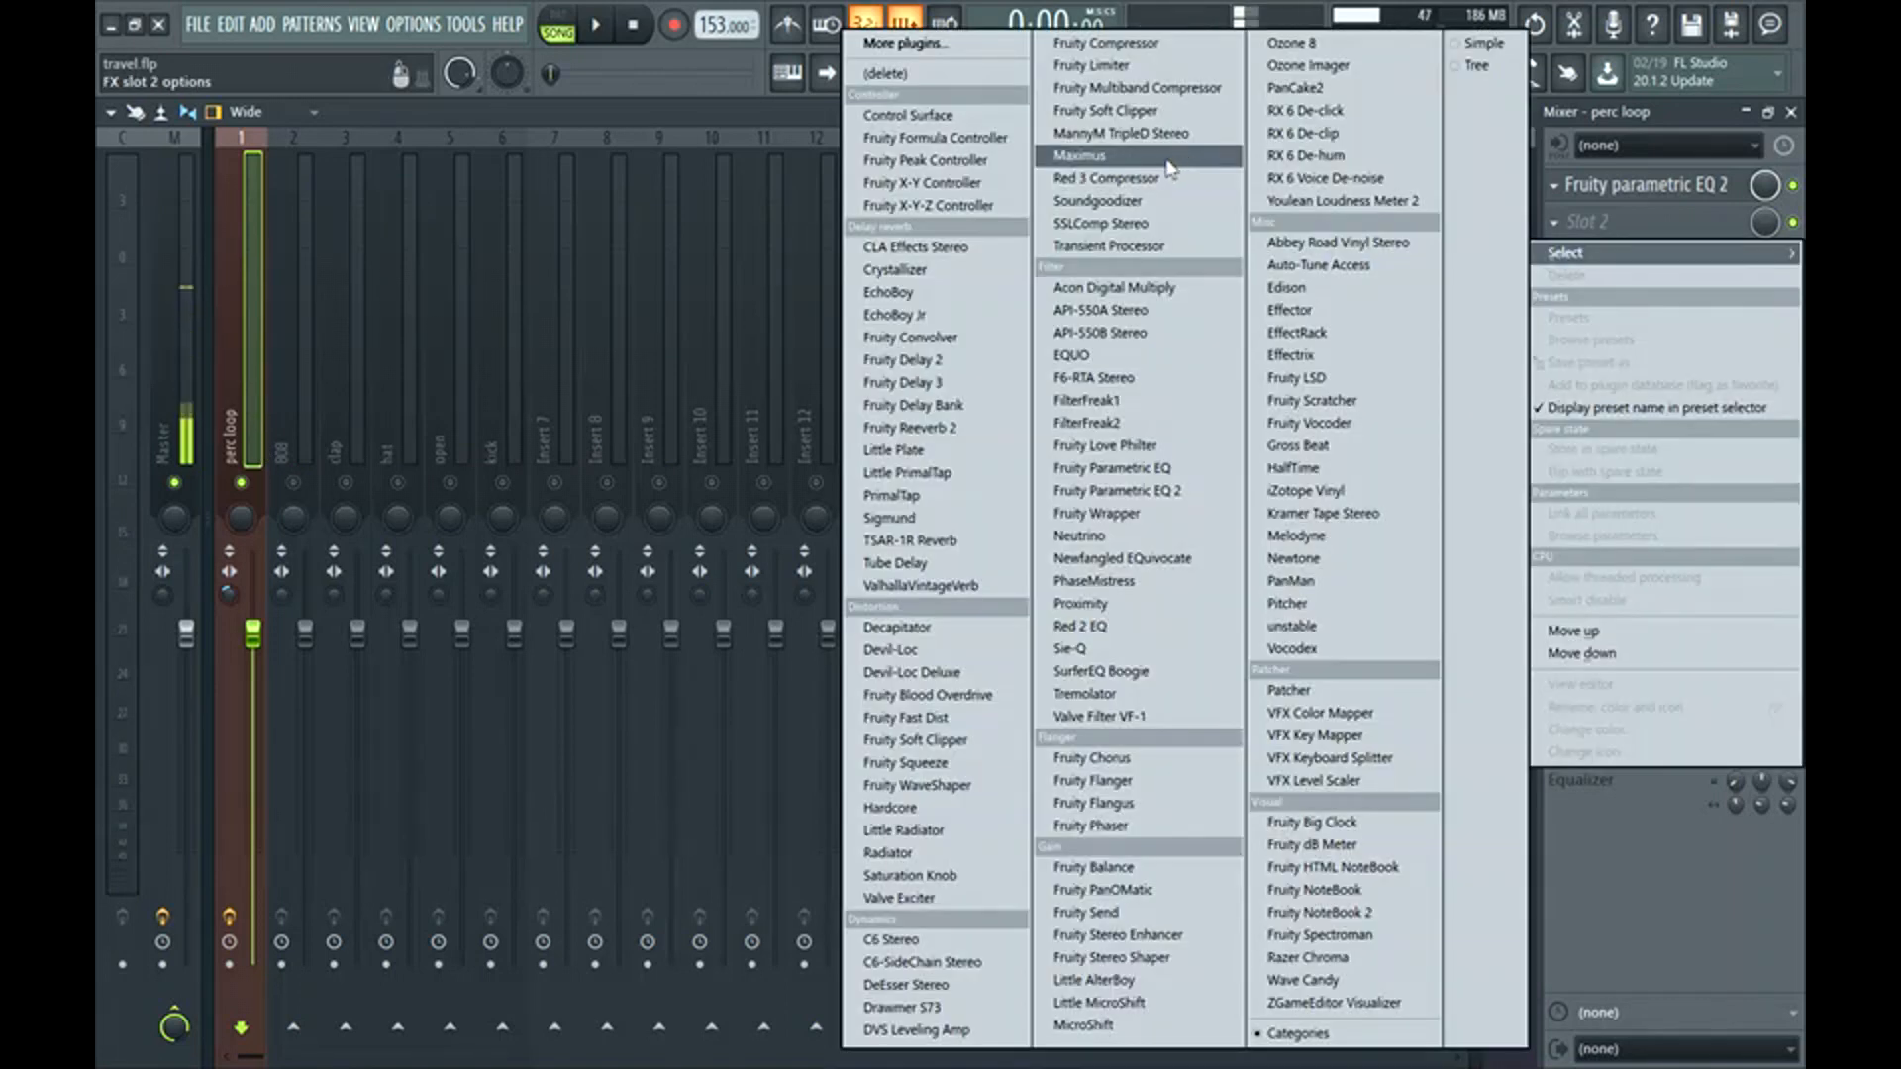
pyautogui.click(1151, 46)
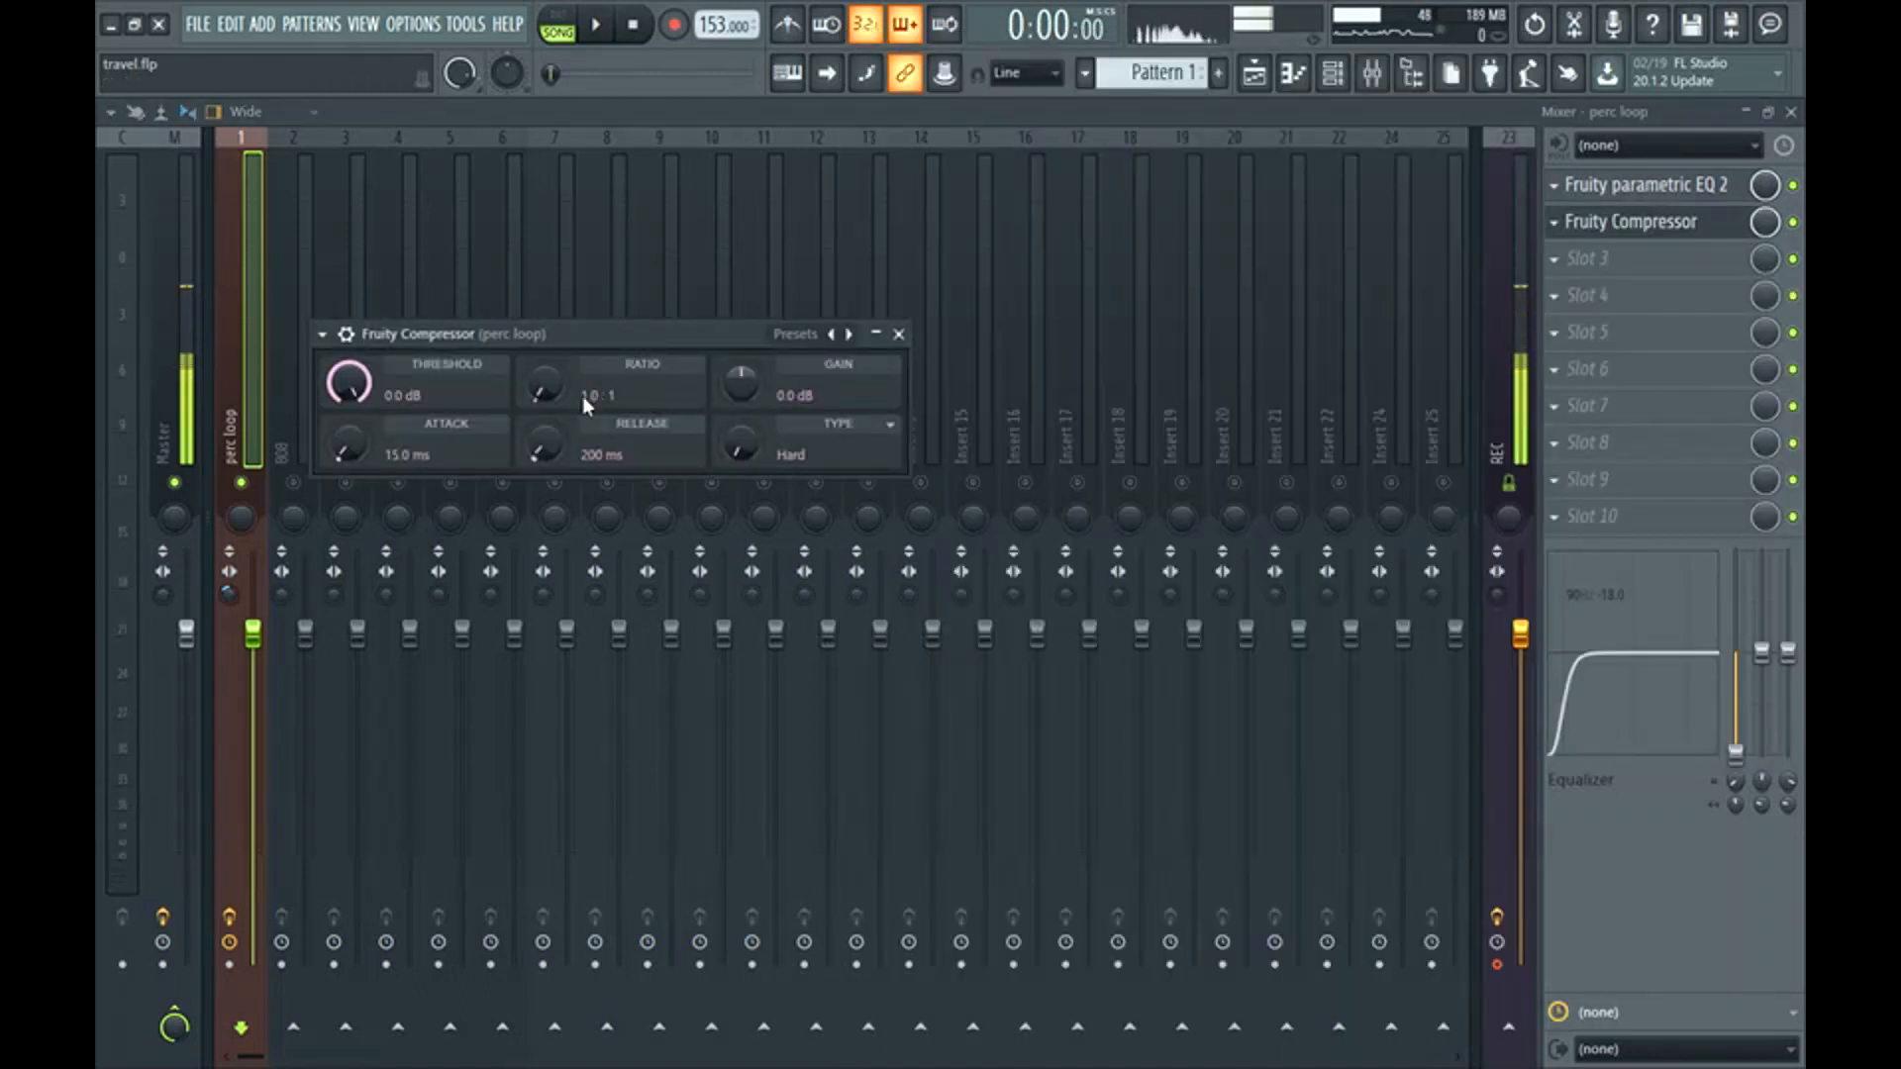
pyautogui.moveTo(541, 406); pyautogui.dragTo(543, 387)
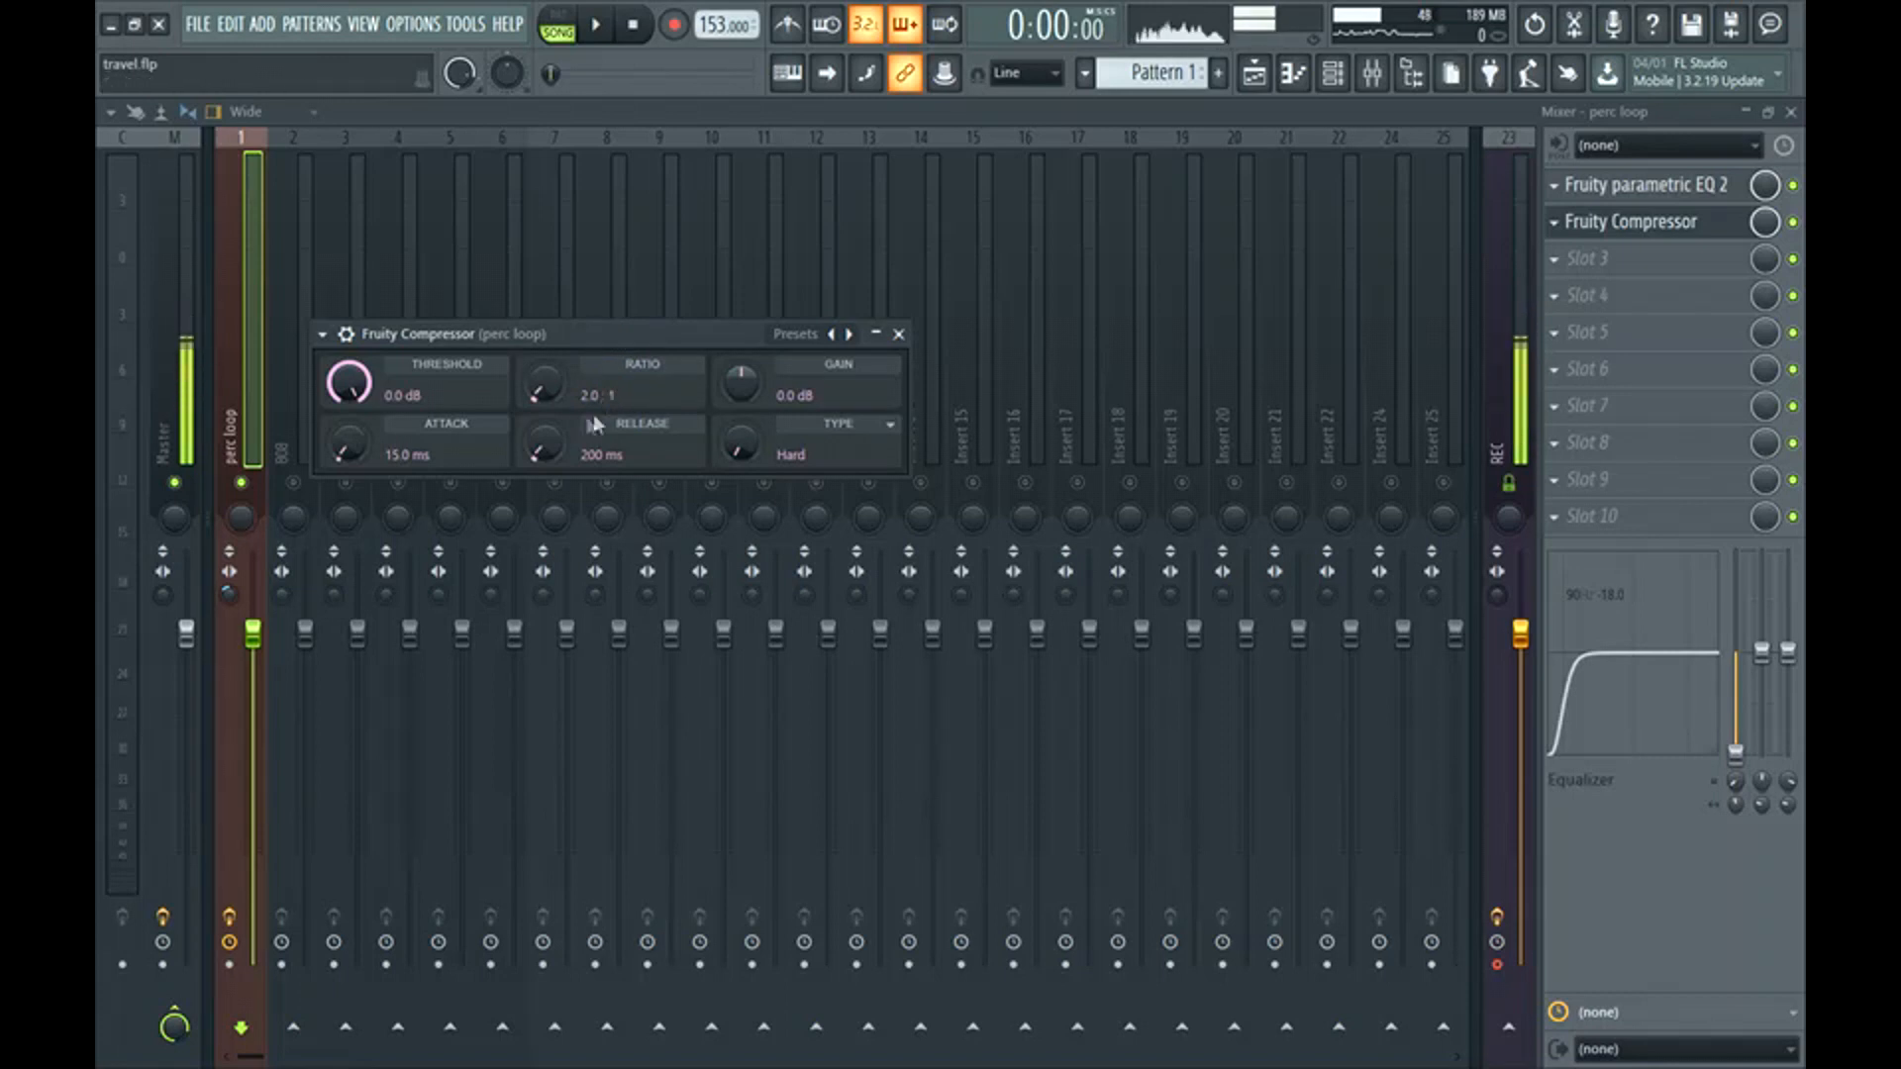
# Move the compressor window aside, lower its threshold to about -19.3 dB, and start playback to hear it.
pyautogui.moveTo(617, 333); pyautogui.dragTo(807, 294)
pyautogui.moveTo(538, 341); pyautogui.dragTo(538, 335)
pyautogui.press('space')
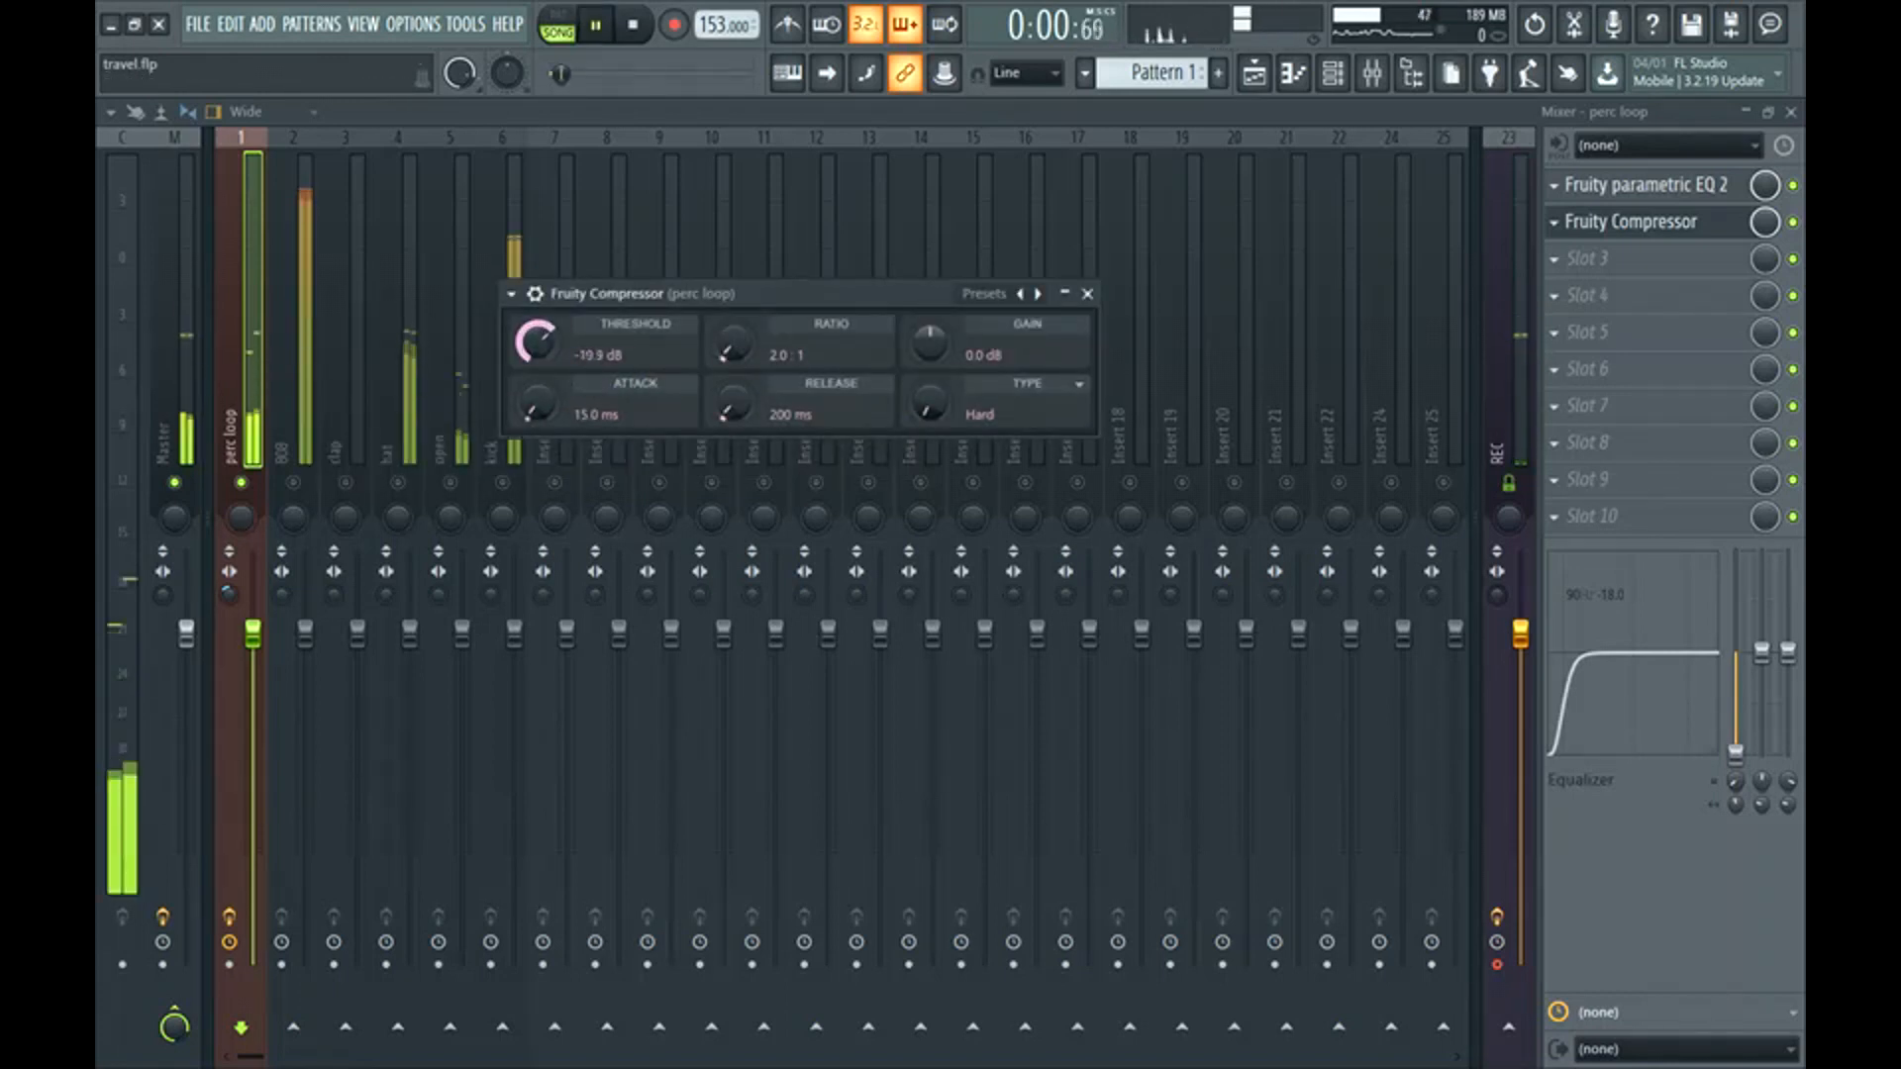
# Lower the perc loop compressor's threshold slightly to -20.3 dB and audition the loop.
pyautogui.press('space')
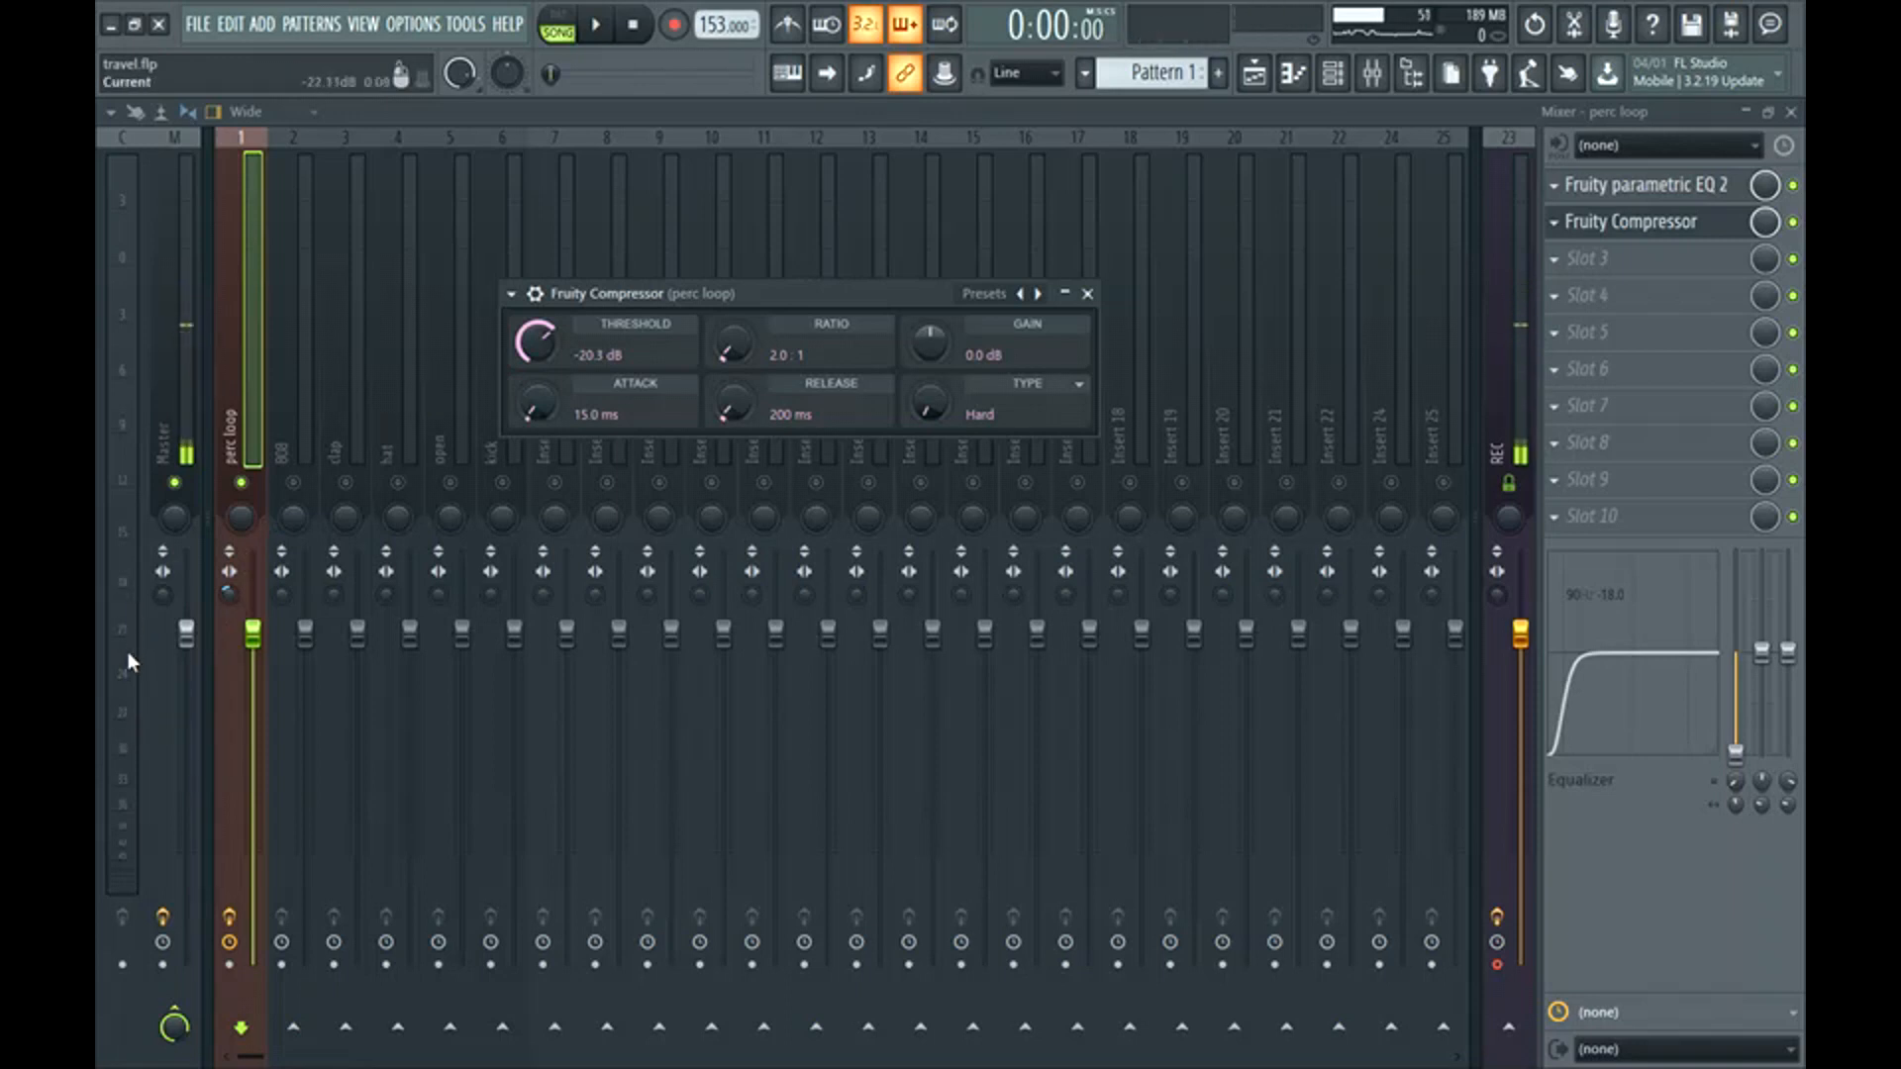
pyautogui.press('space')
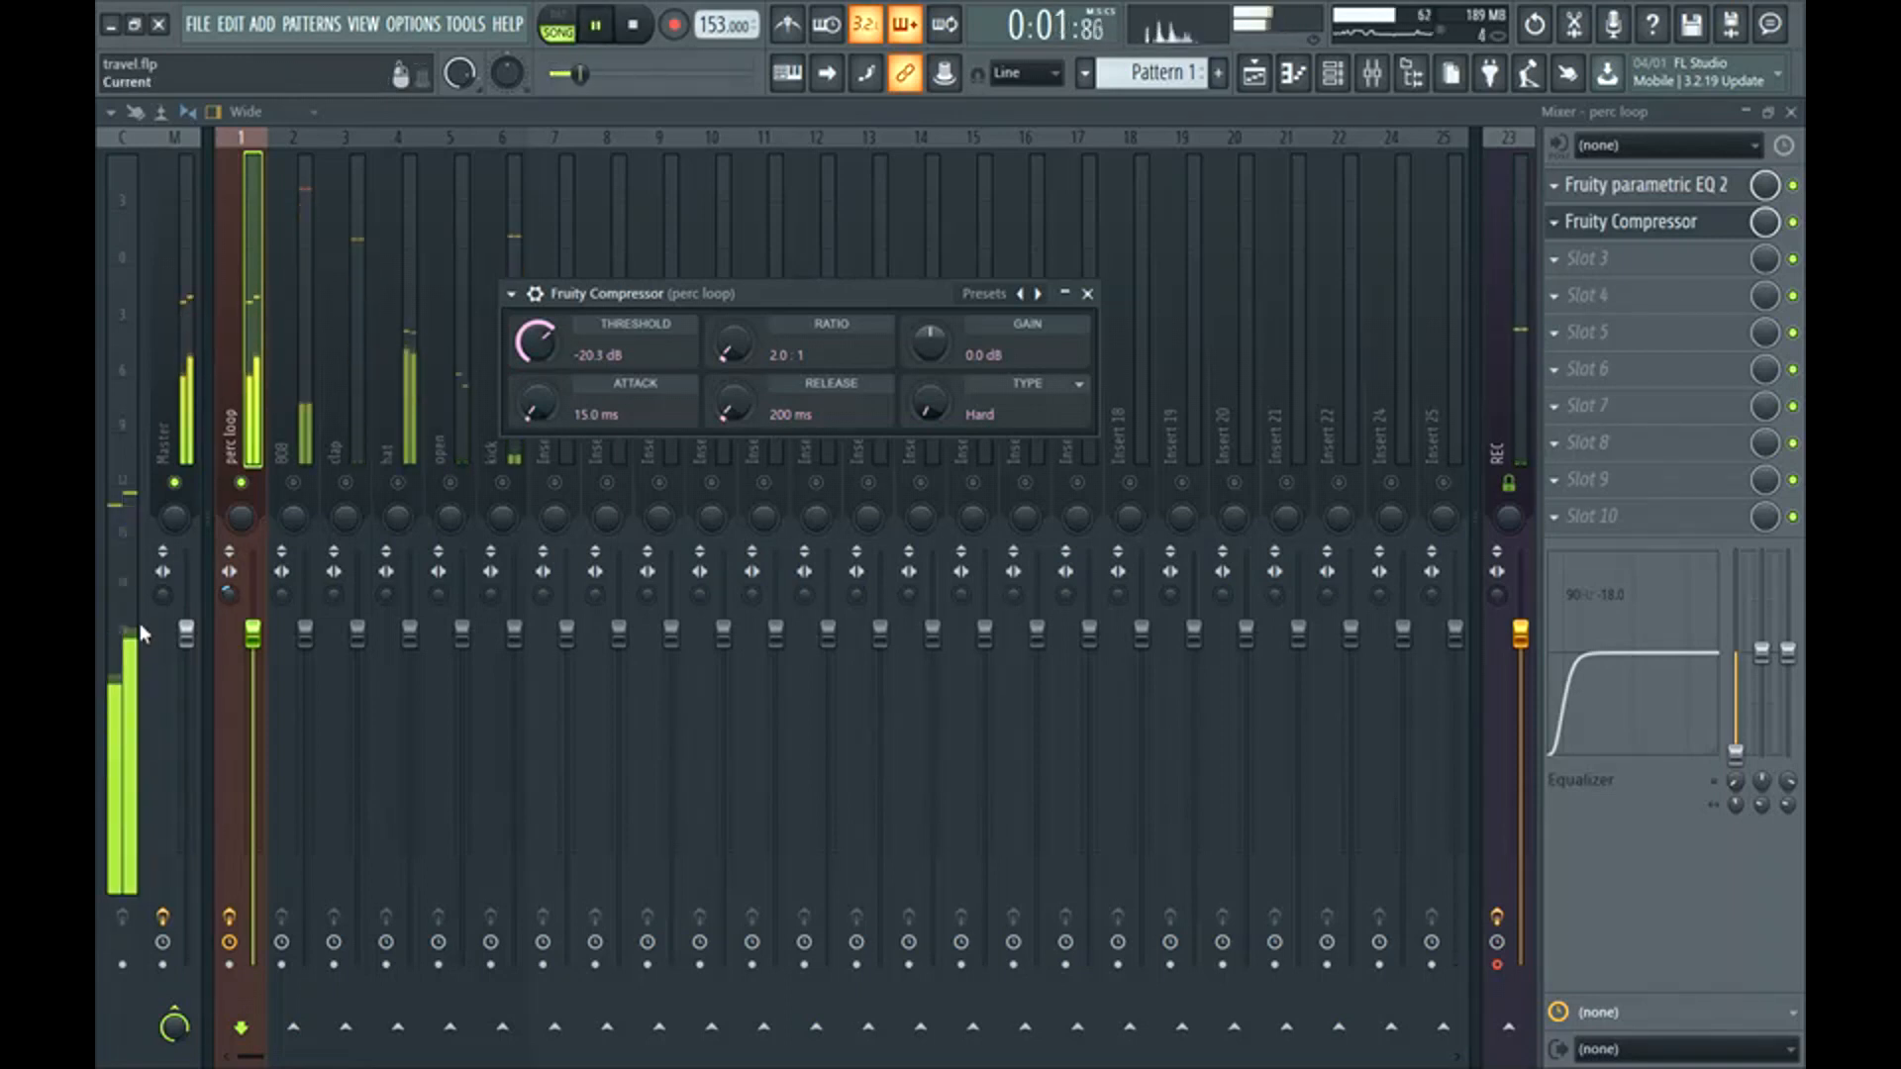
pyautogui.press('space')
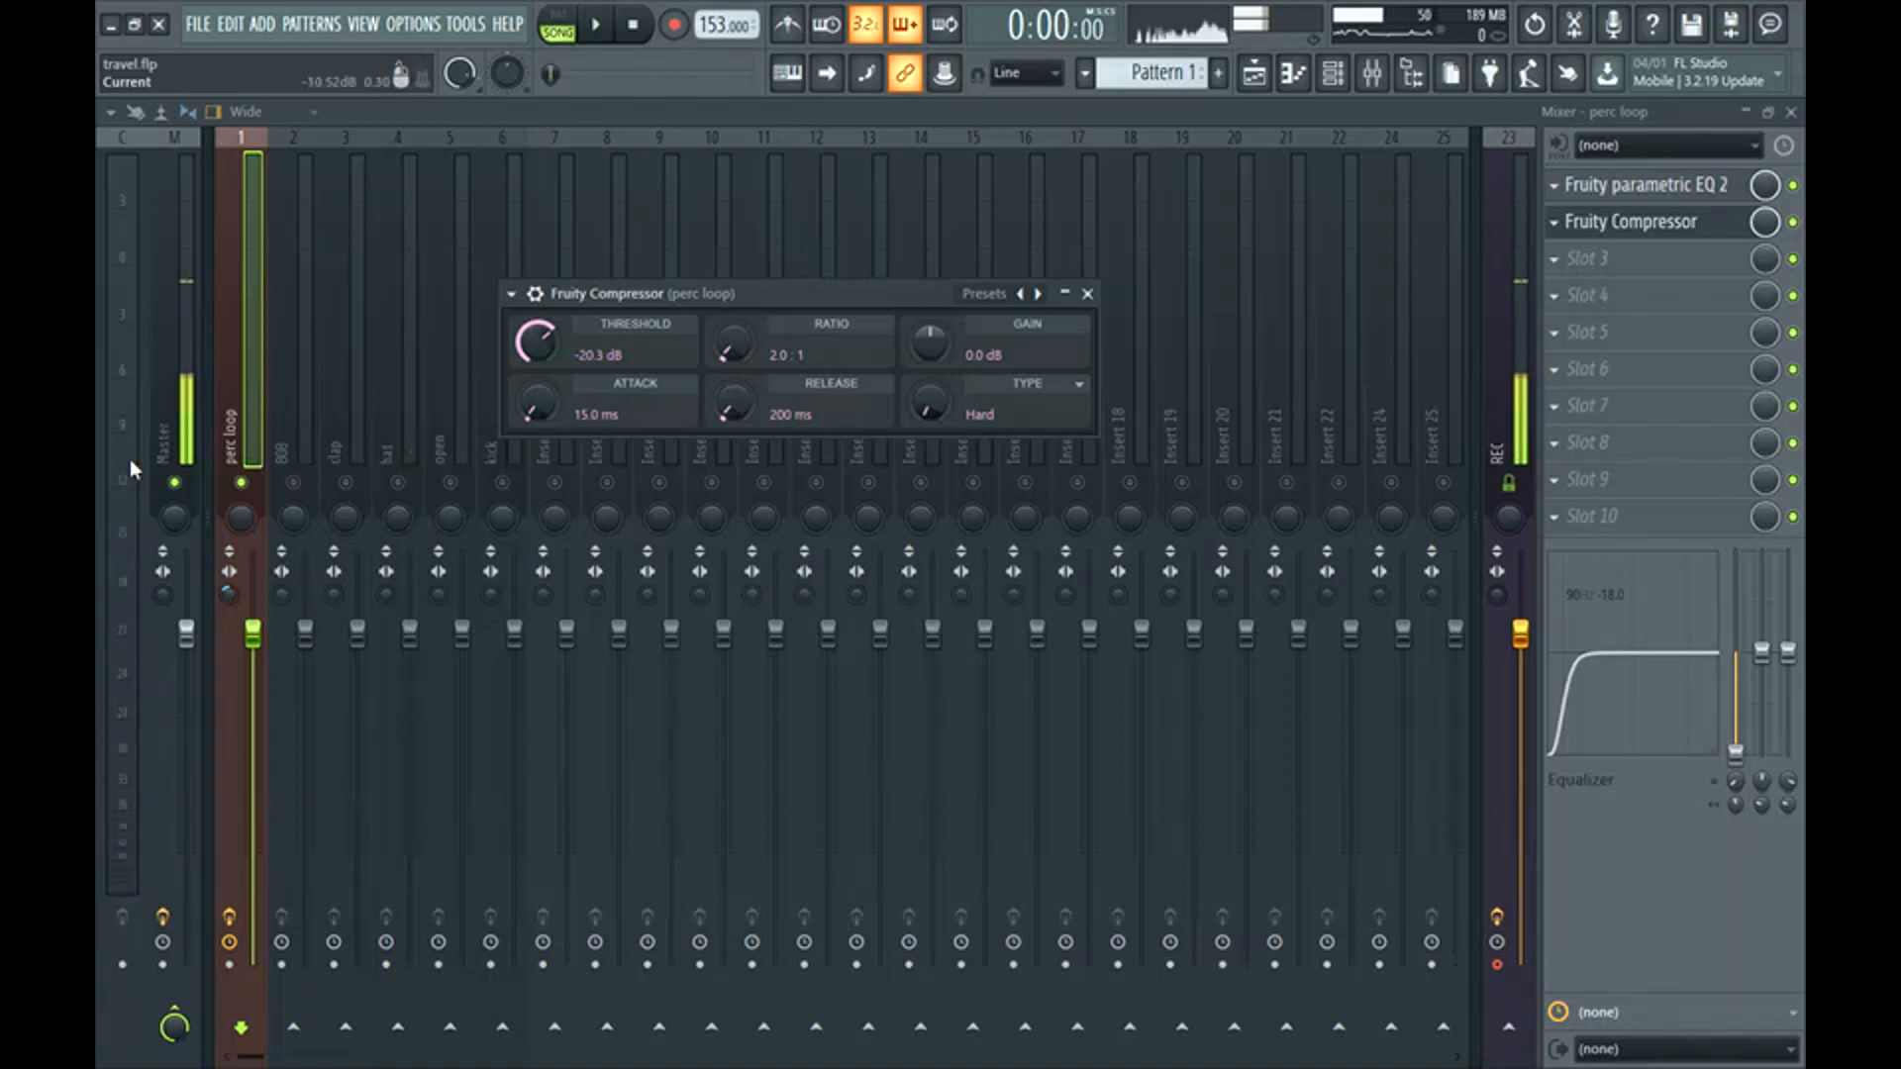
# Set the perc loop compressor's attack to 13.1 ms and its release to 183 ms.
pyautogui.moveTo(772, 293)
pyautogui.mouseDown()
pyautogui.moveTo(728, 426)
pyautogui.moveTo(634, 310)
pyautogui.moveTo(752, 311)
pyautogui.mouseUp()
pyautogui.moveTo(527, 409); pyautogui.dragTo(531, 420)
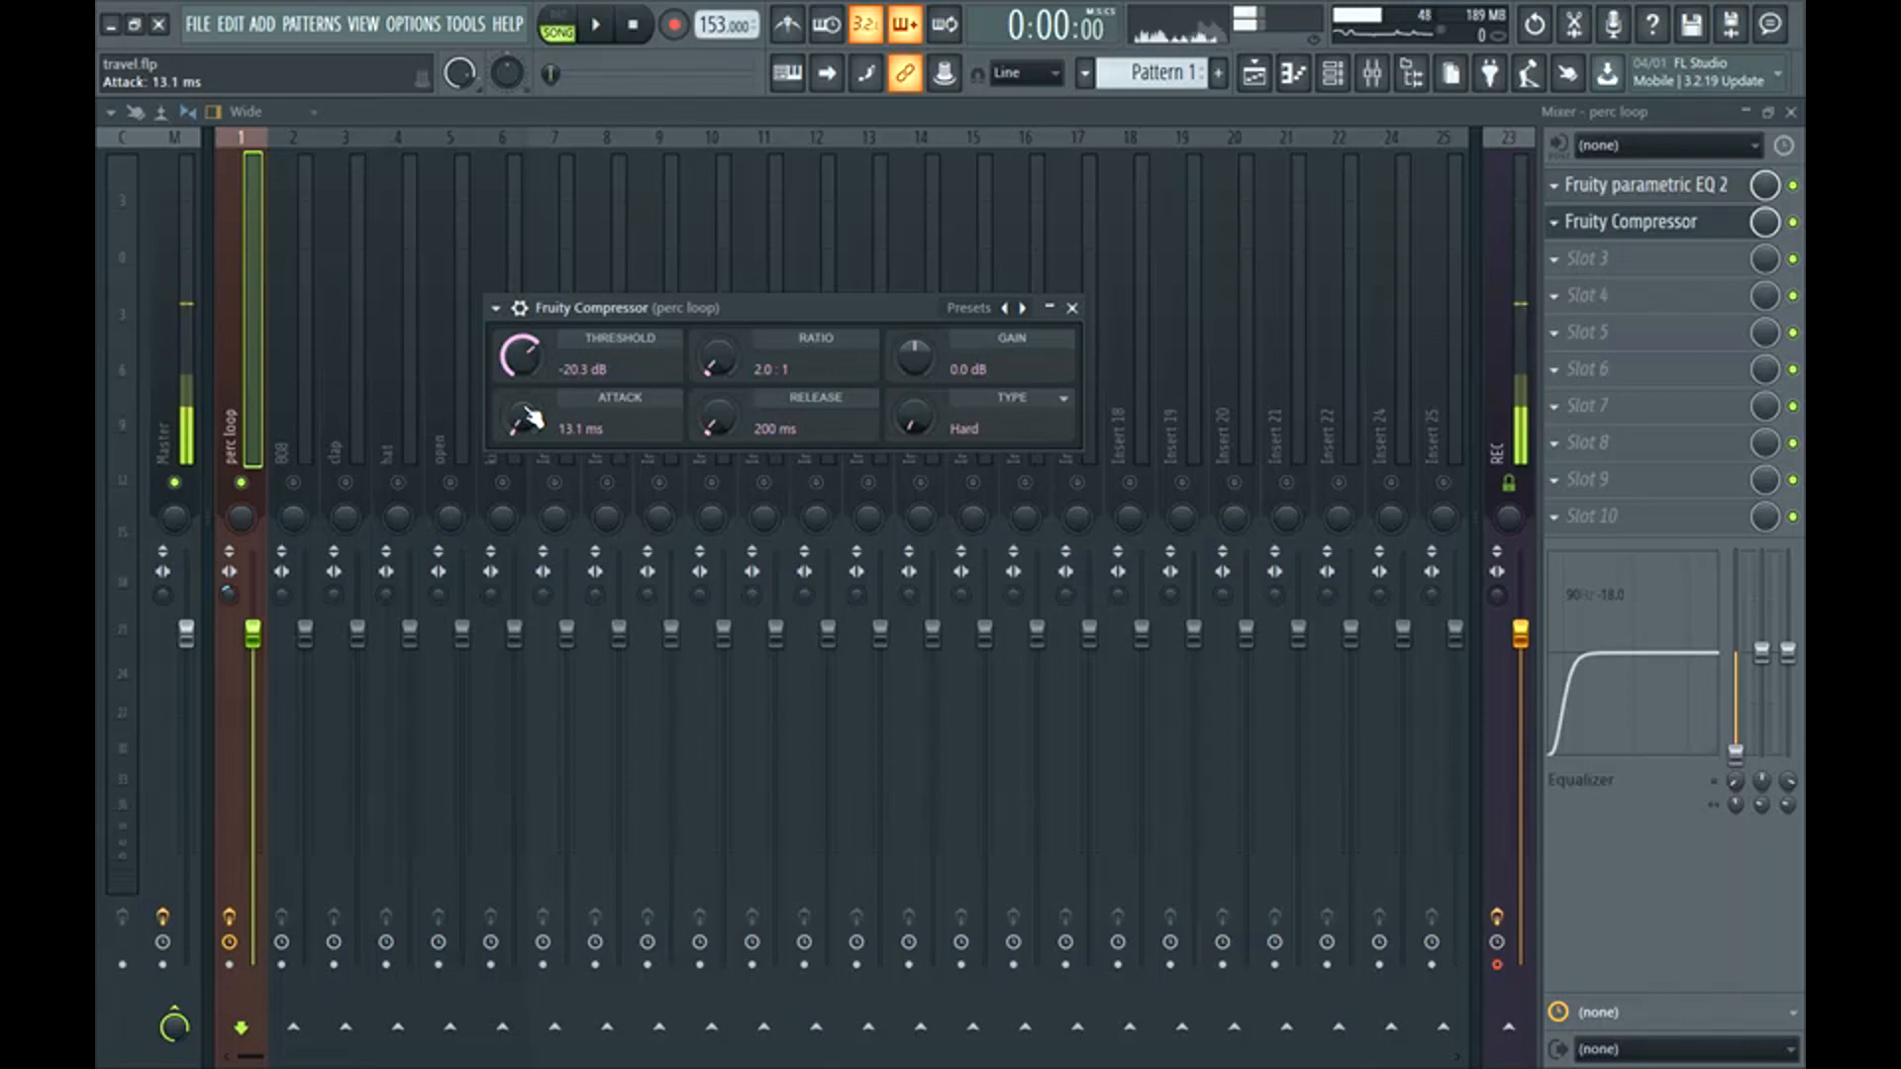
pyautogui.moveTo(787, 308); pyautogui.dragTo(761, 283)
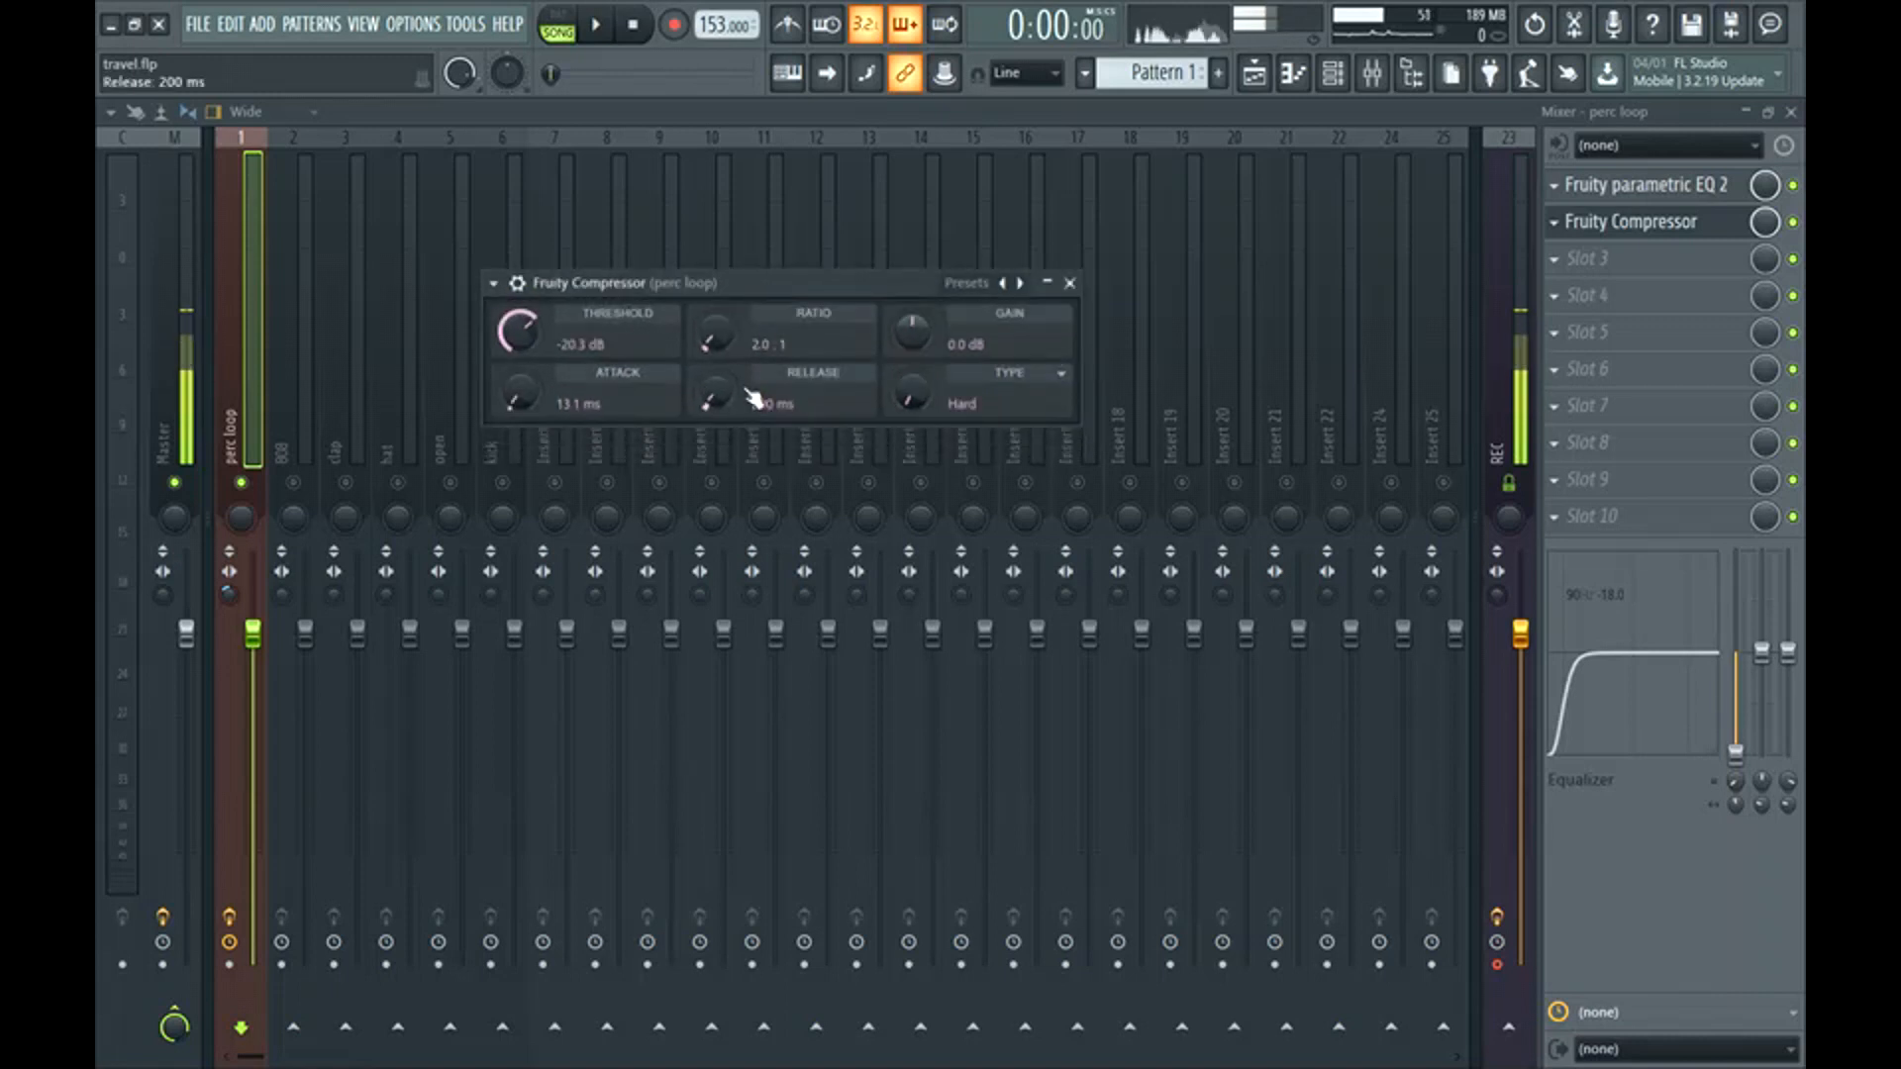
pyautogui.moveTo(717, 397); pyautogui.dragTo(717, 407)
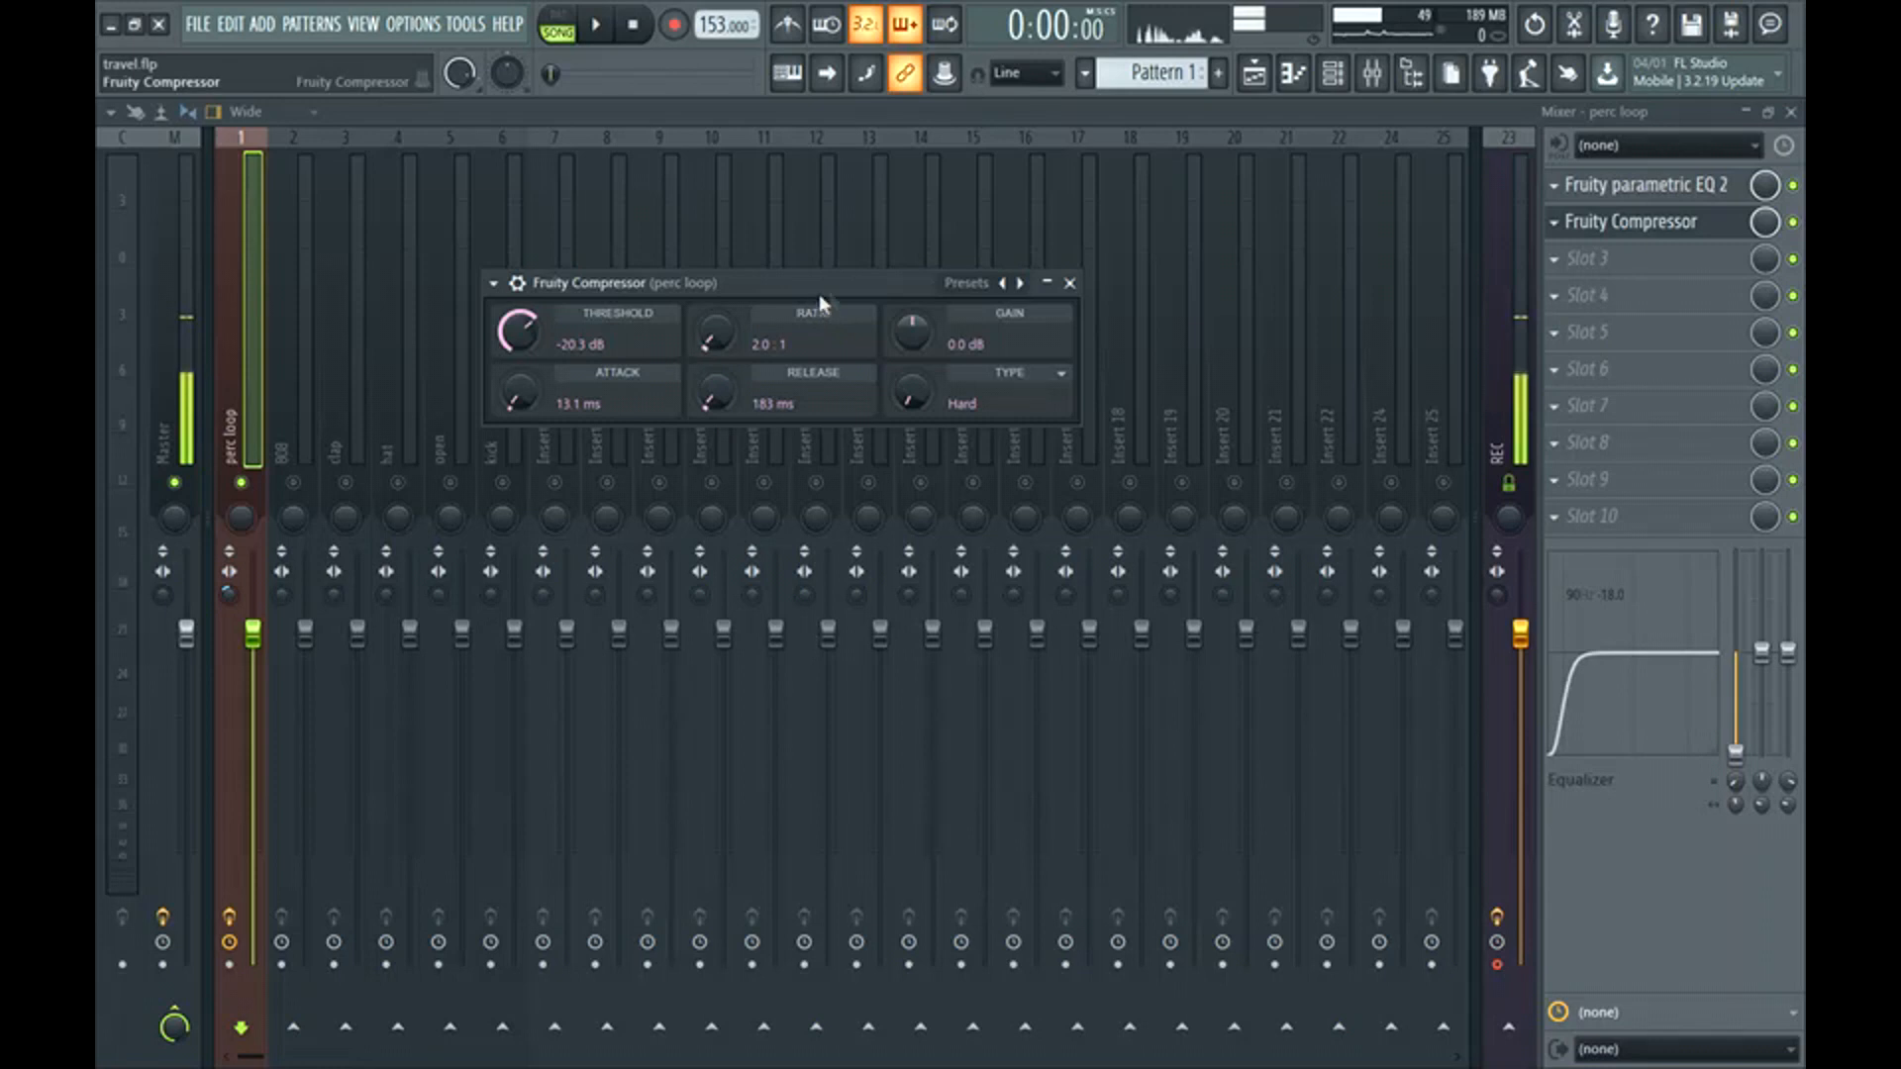
# Set the compressor's type to Soft, close its window, and audition the perc loop in the mixer.
pyautogui.scroll(2, 923, 404)
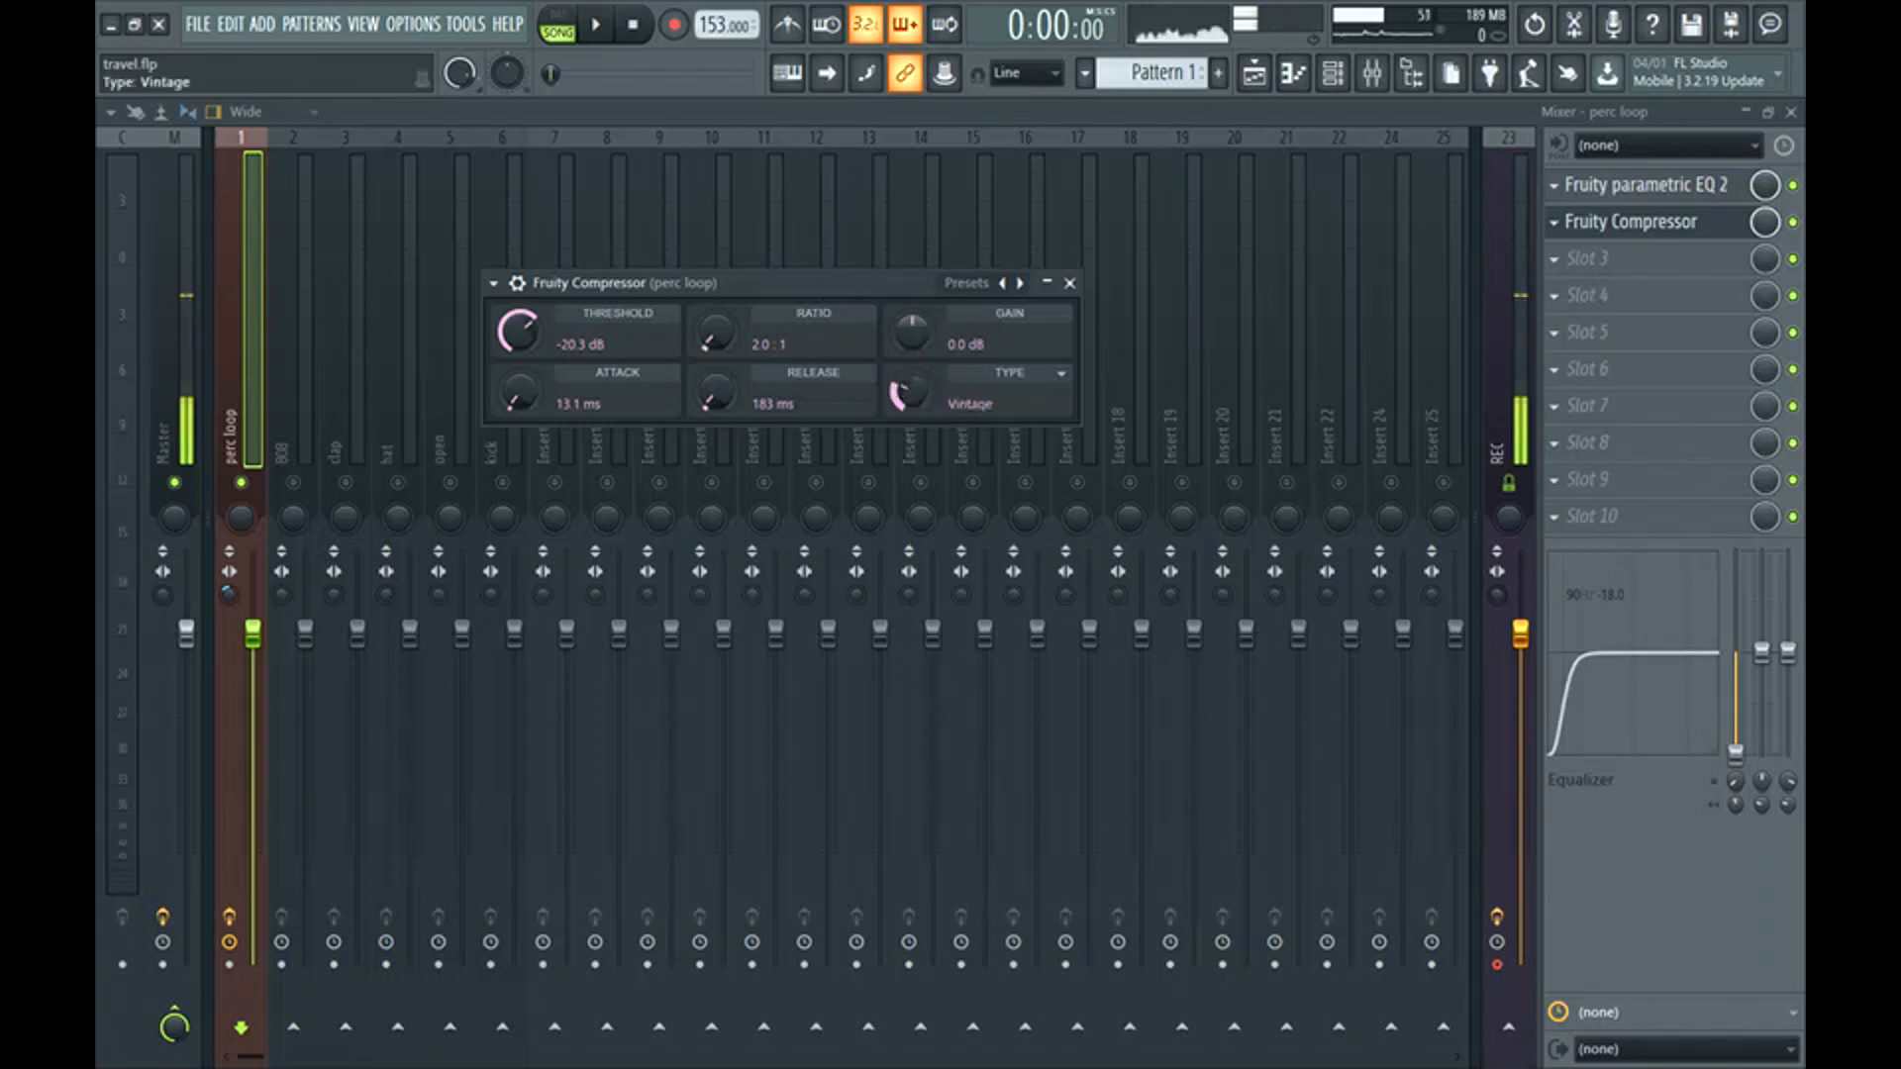
pyautogui.click(1069, 282)
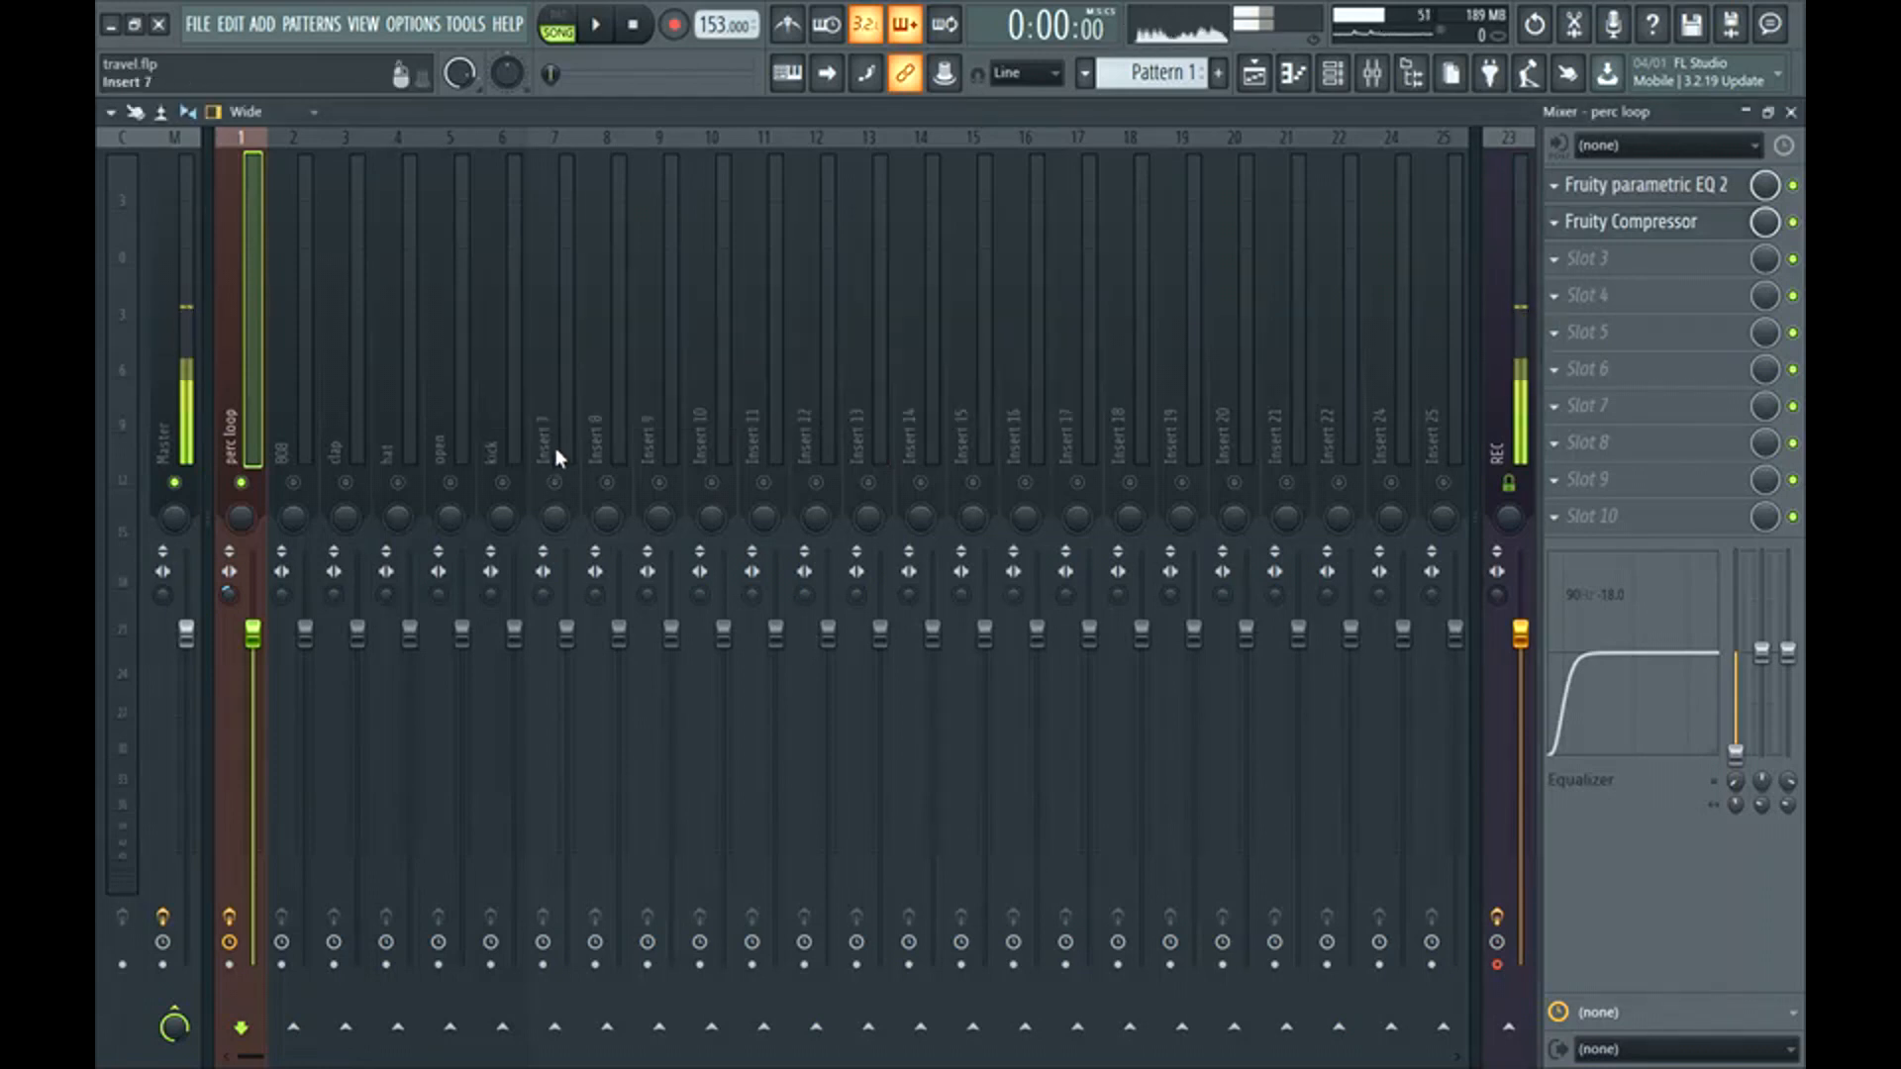
pyautogui.press('space')
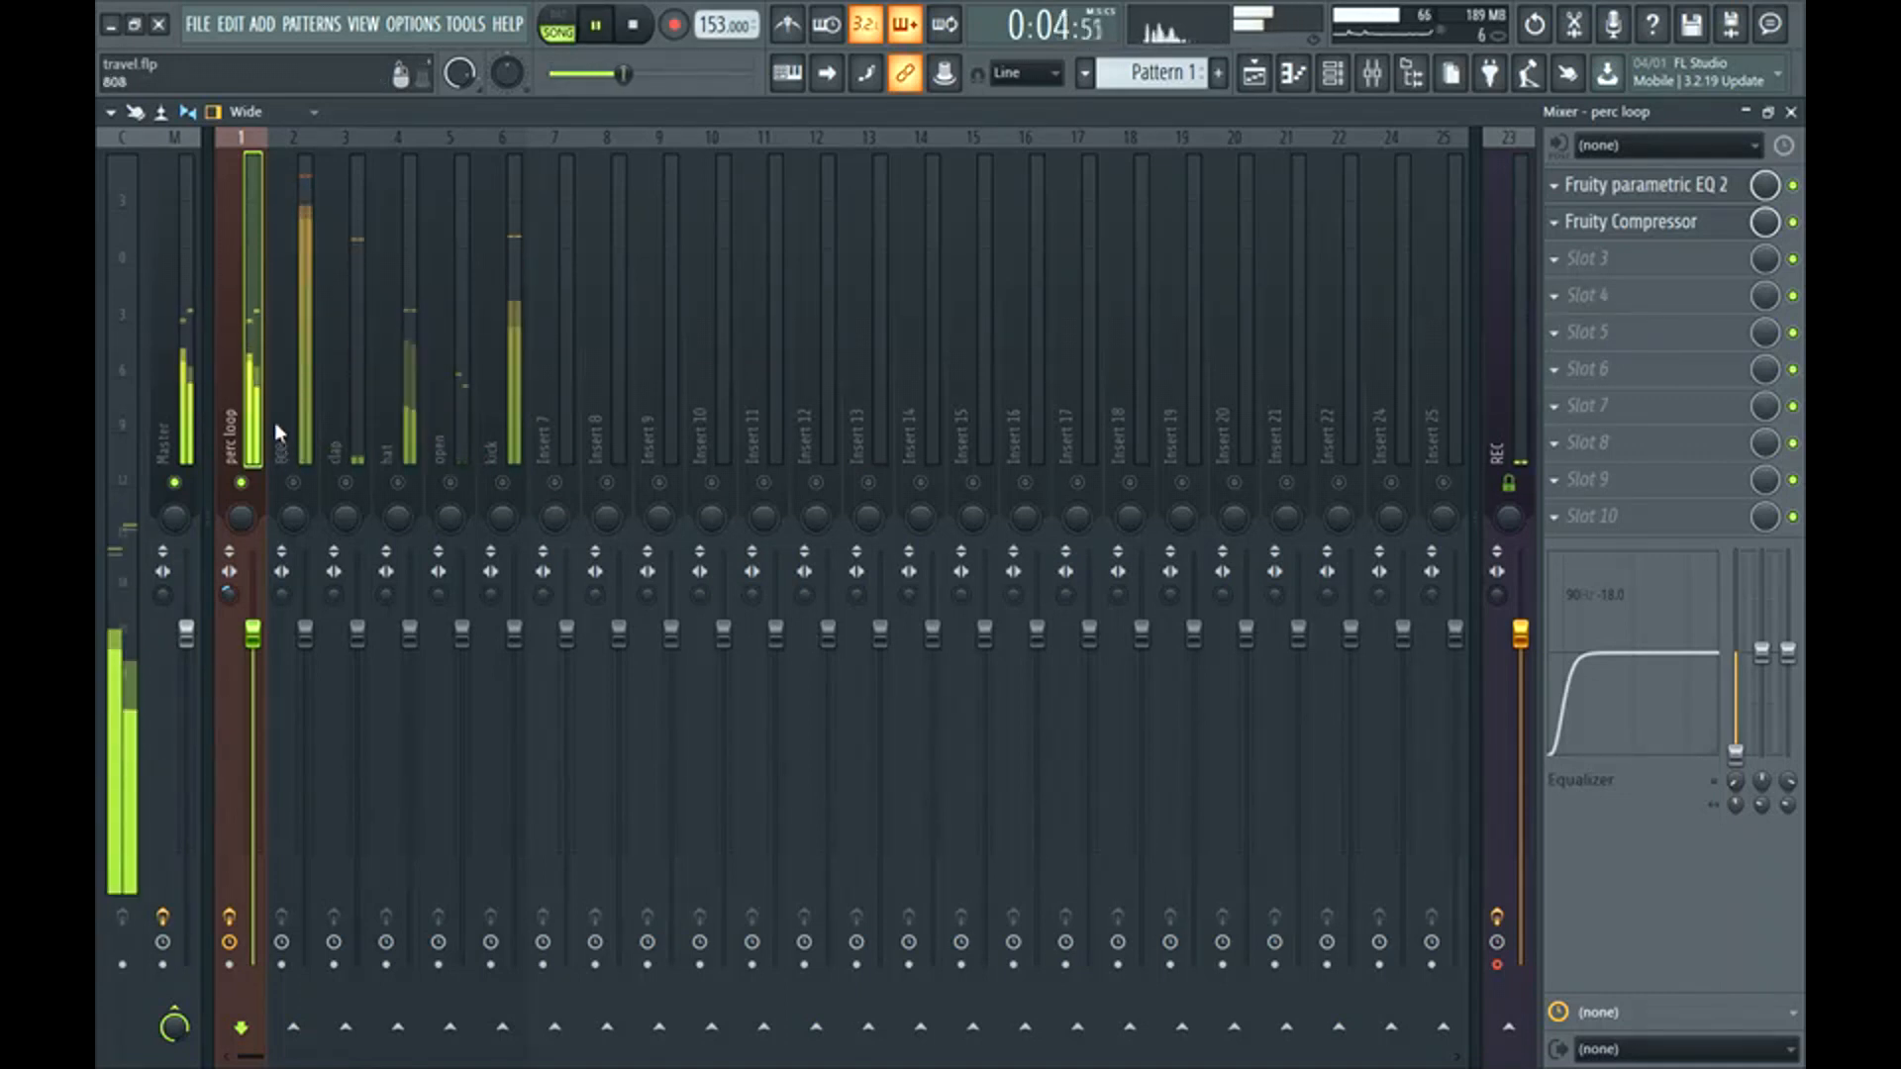
pyautogui.press('space')
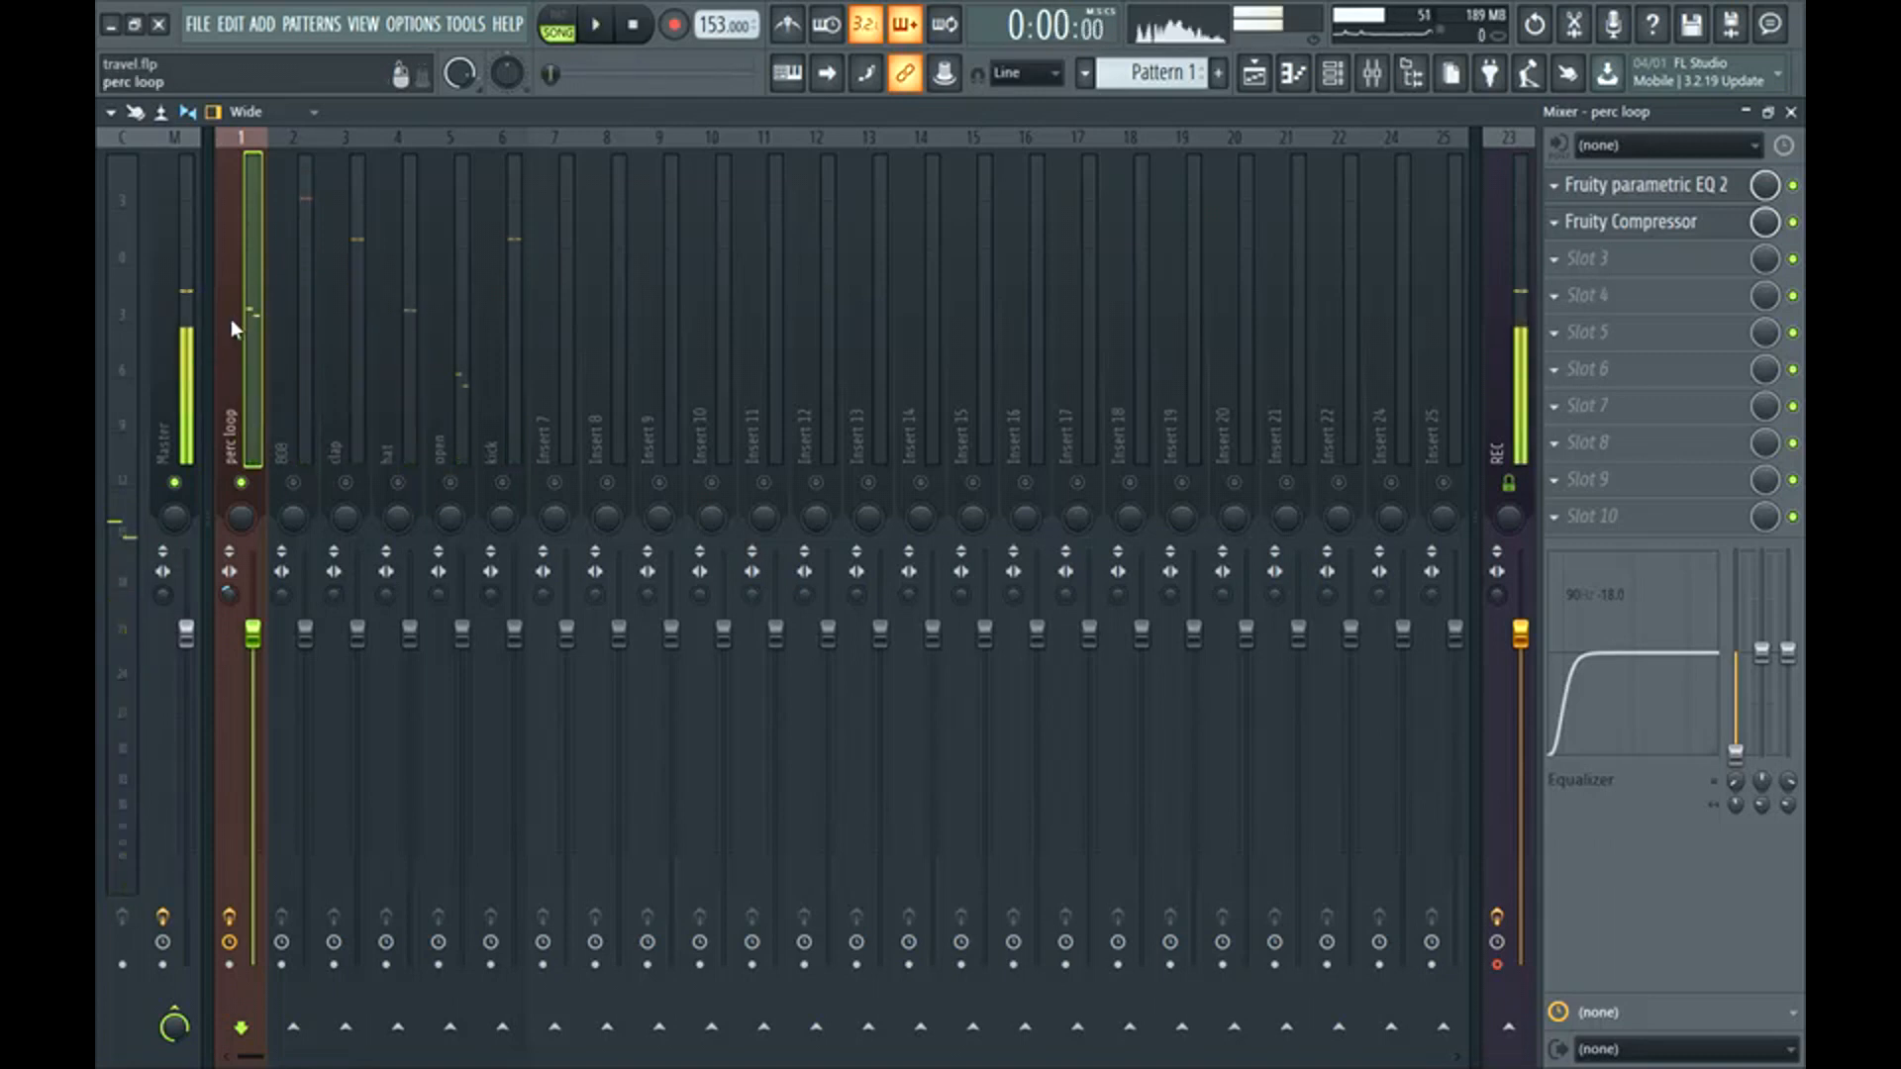
# Reopen the perc loop's Fruity Compressor, lower the threshold to -25.7 dB, and audition the change.
pyautogui.click(1630, 222)
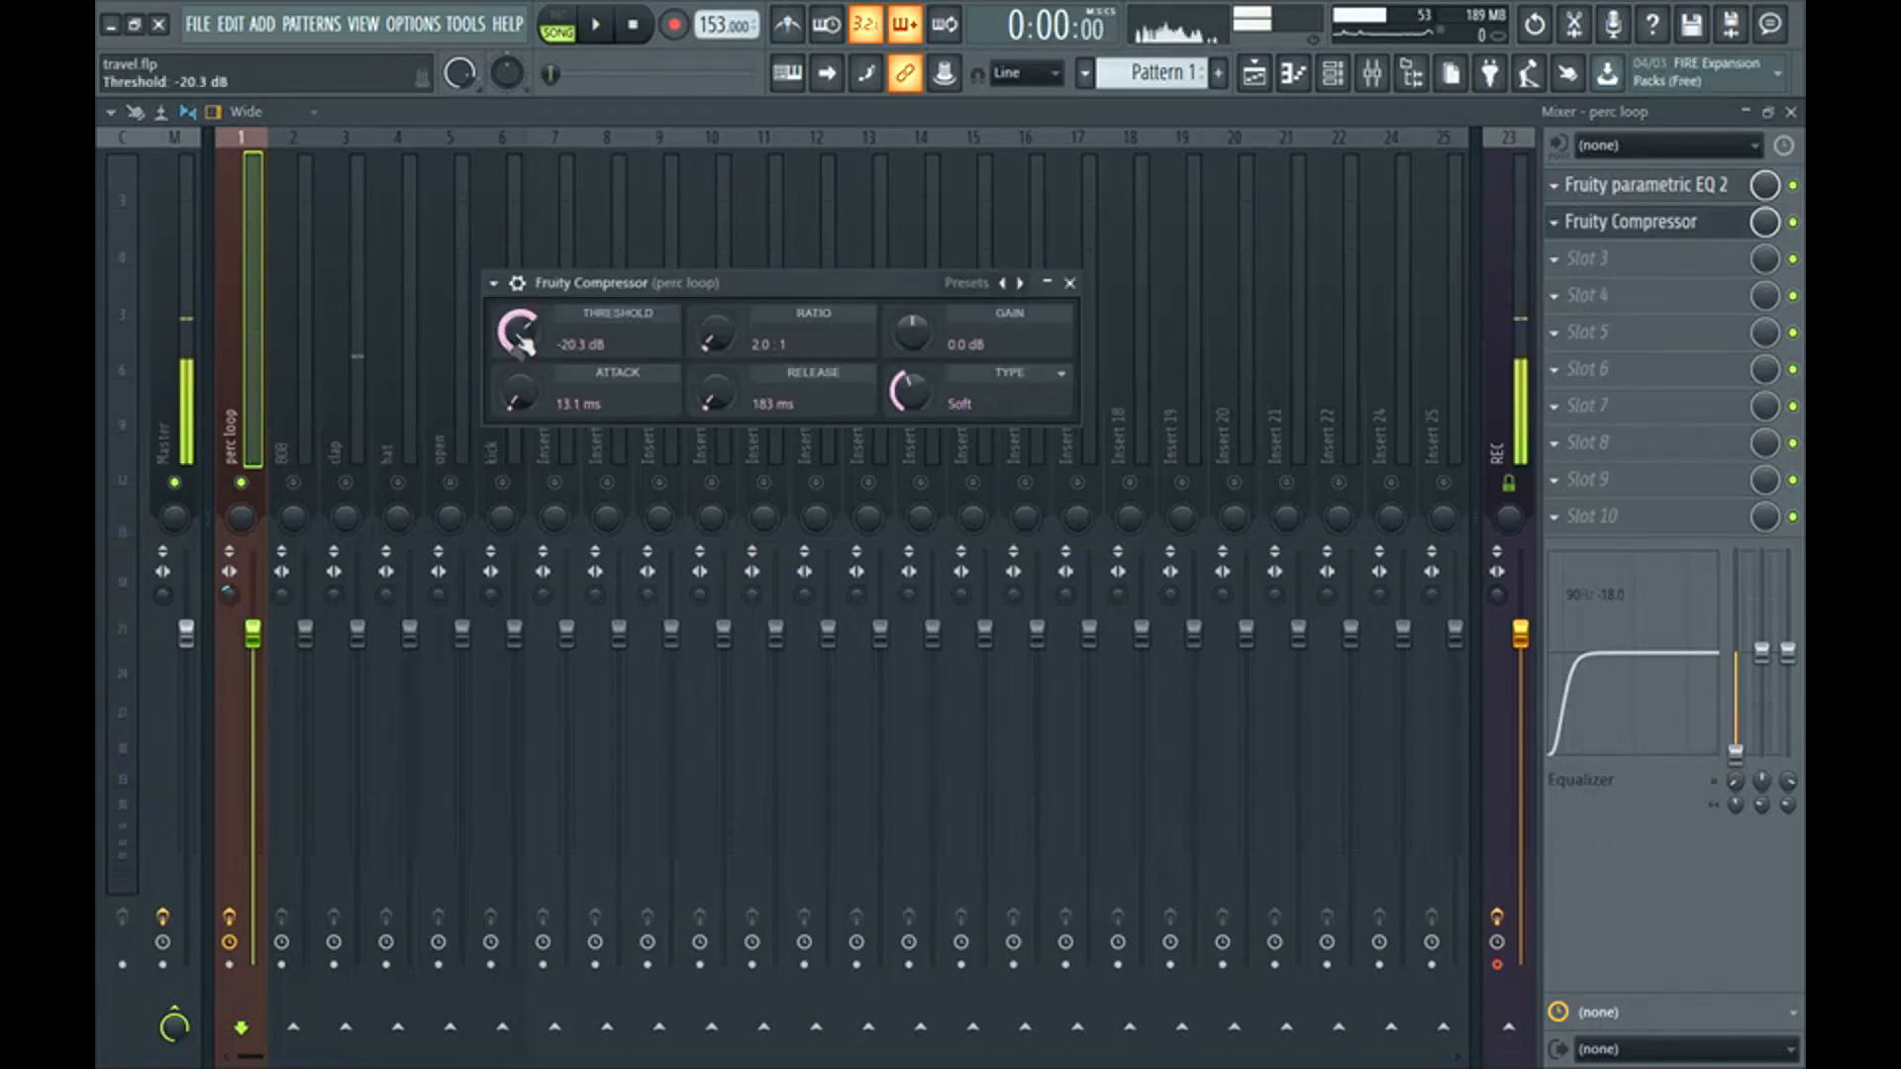
pyautogui.moveTo(516, 333); pyautogui.dragTo(525, 345)
pyautogui.press('space')
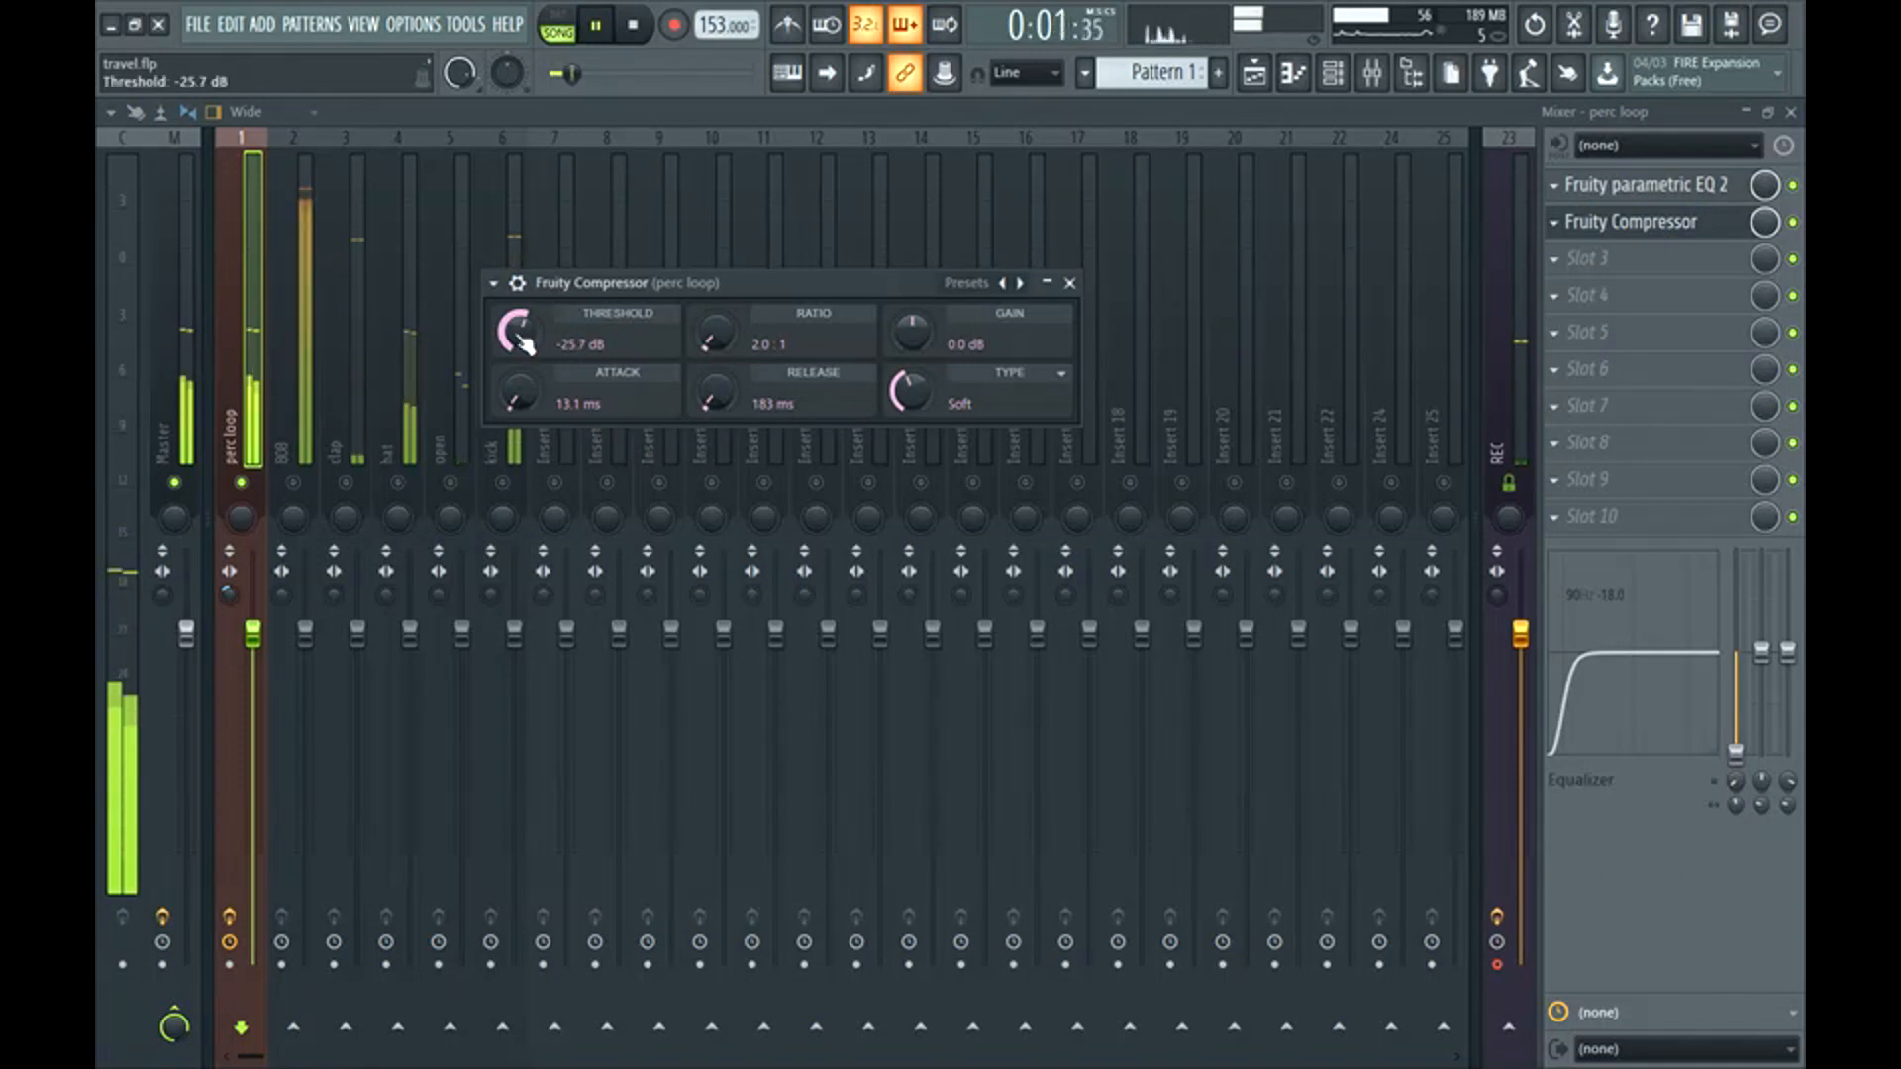
pyautogui.press('space')
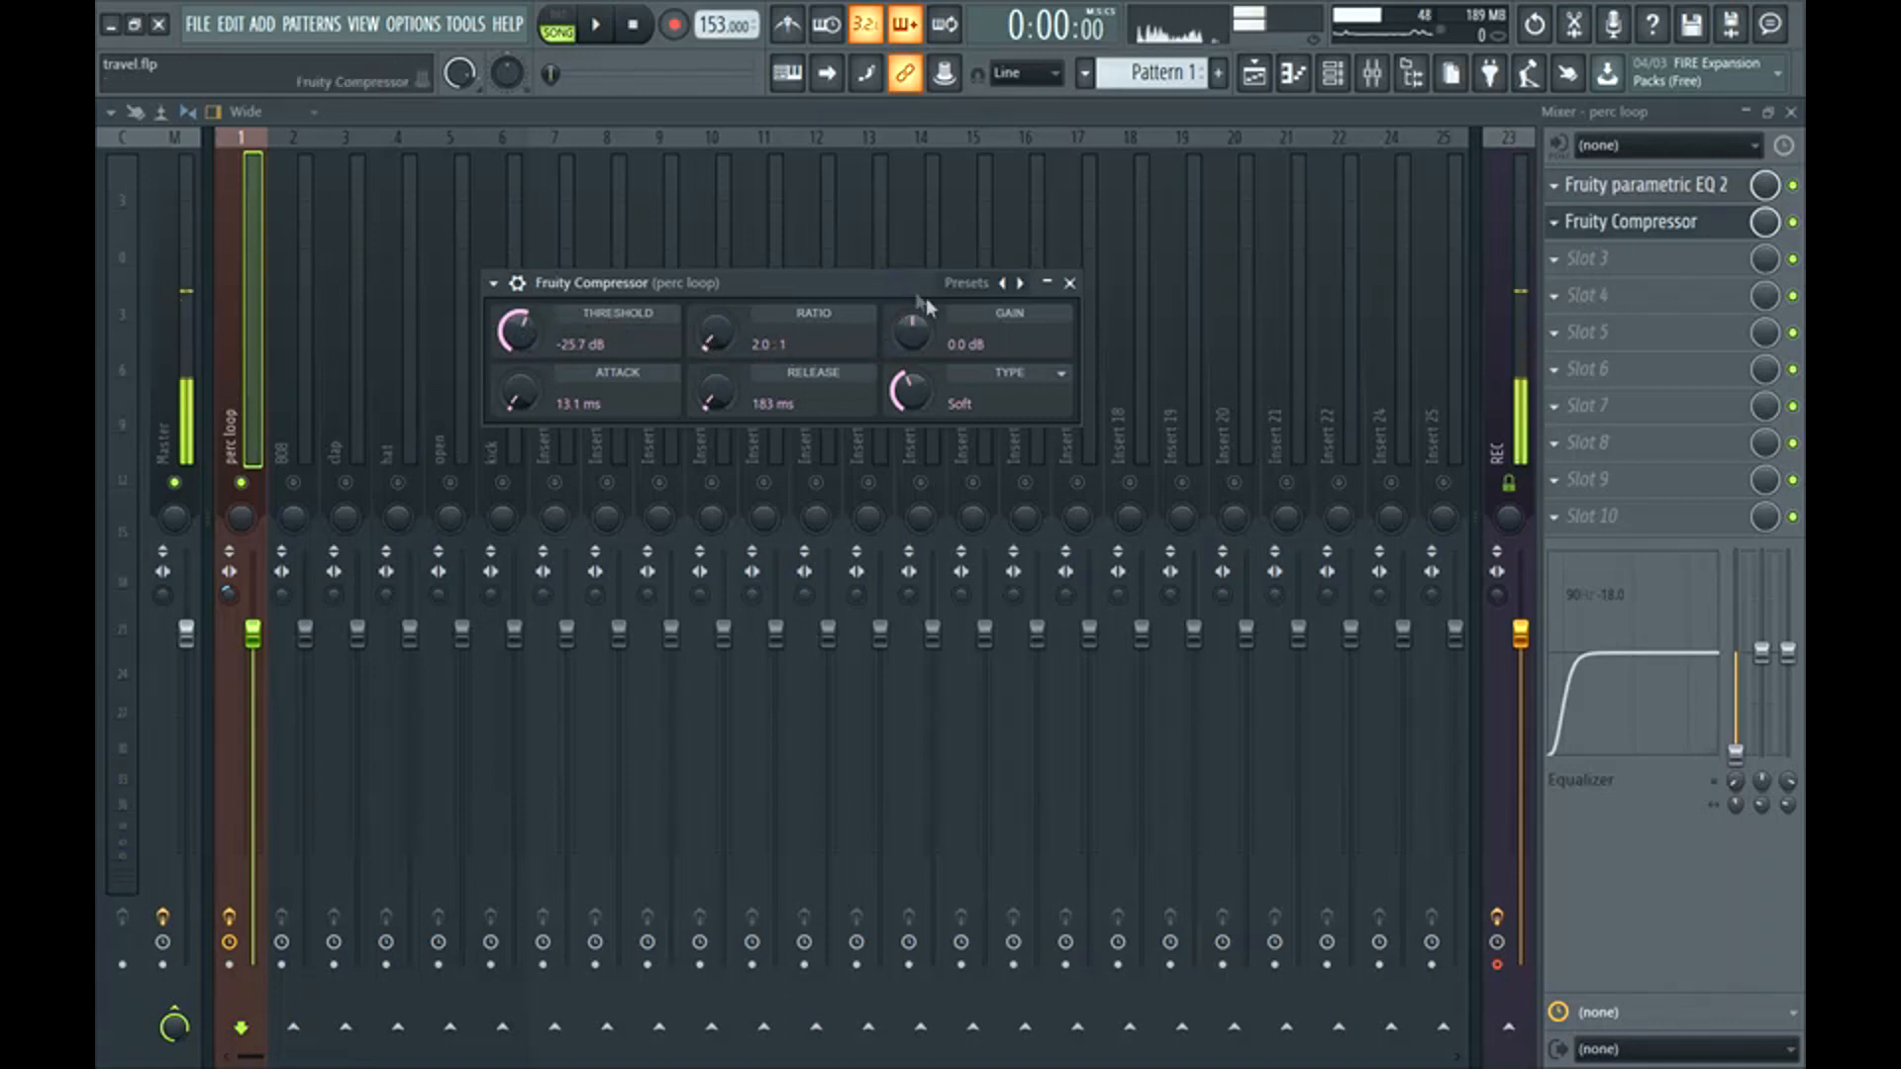
# Raise the compressor's gain to 3.5 dB while auditioning the perc loop, and close the compressor.
pyautogui.moveTo(1047, 312); pyautogui.dragTo(1046, 287)
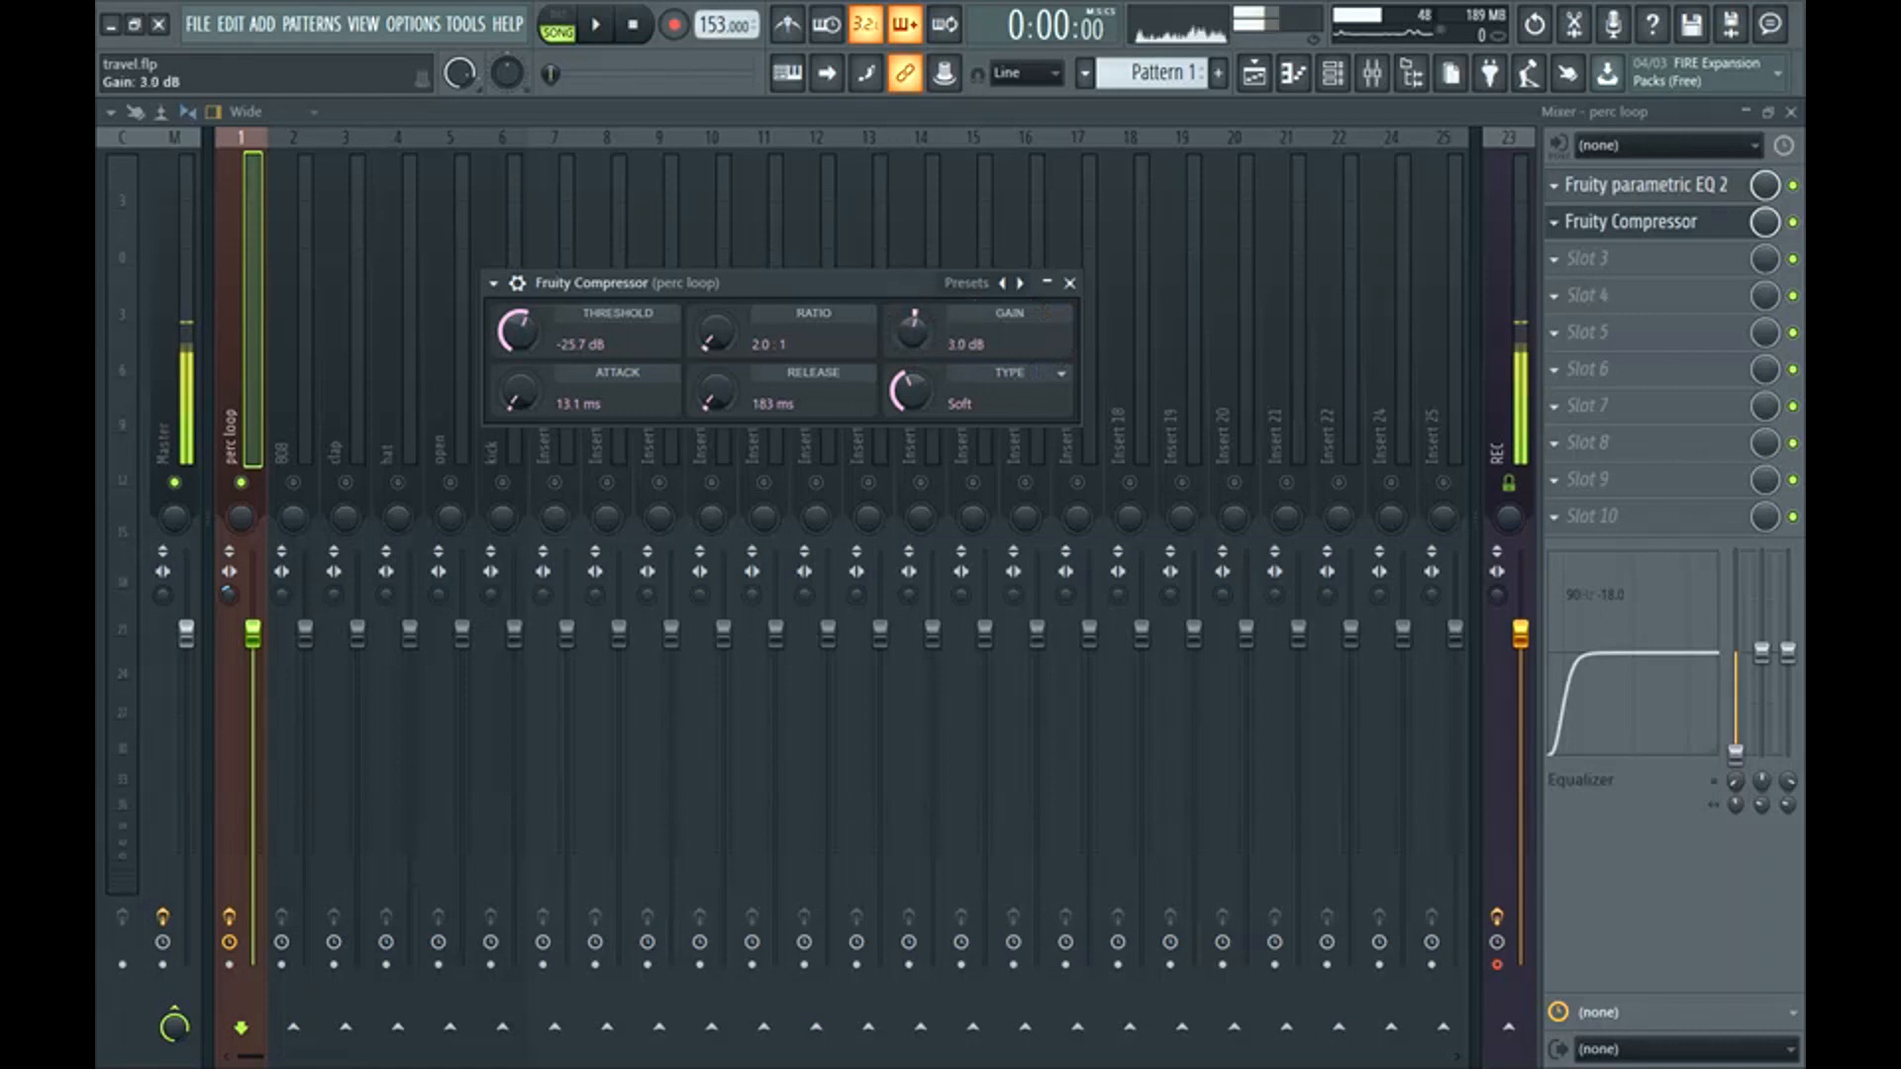
pyautogui.press('space')
pyautogui.moveTo(923, 343); pyautogui.dragTo(929, 349)
pyautogui.press('space')
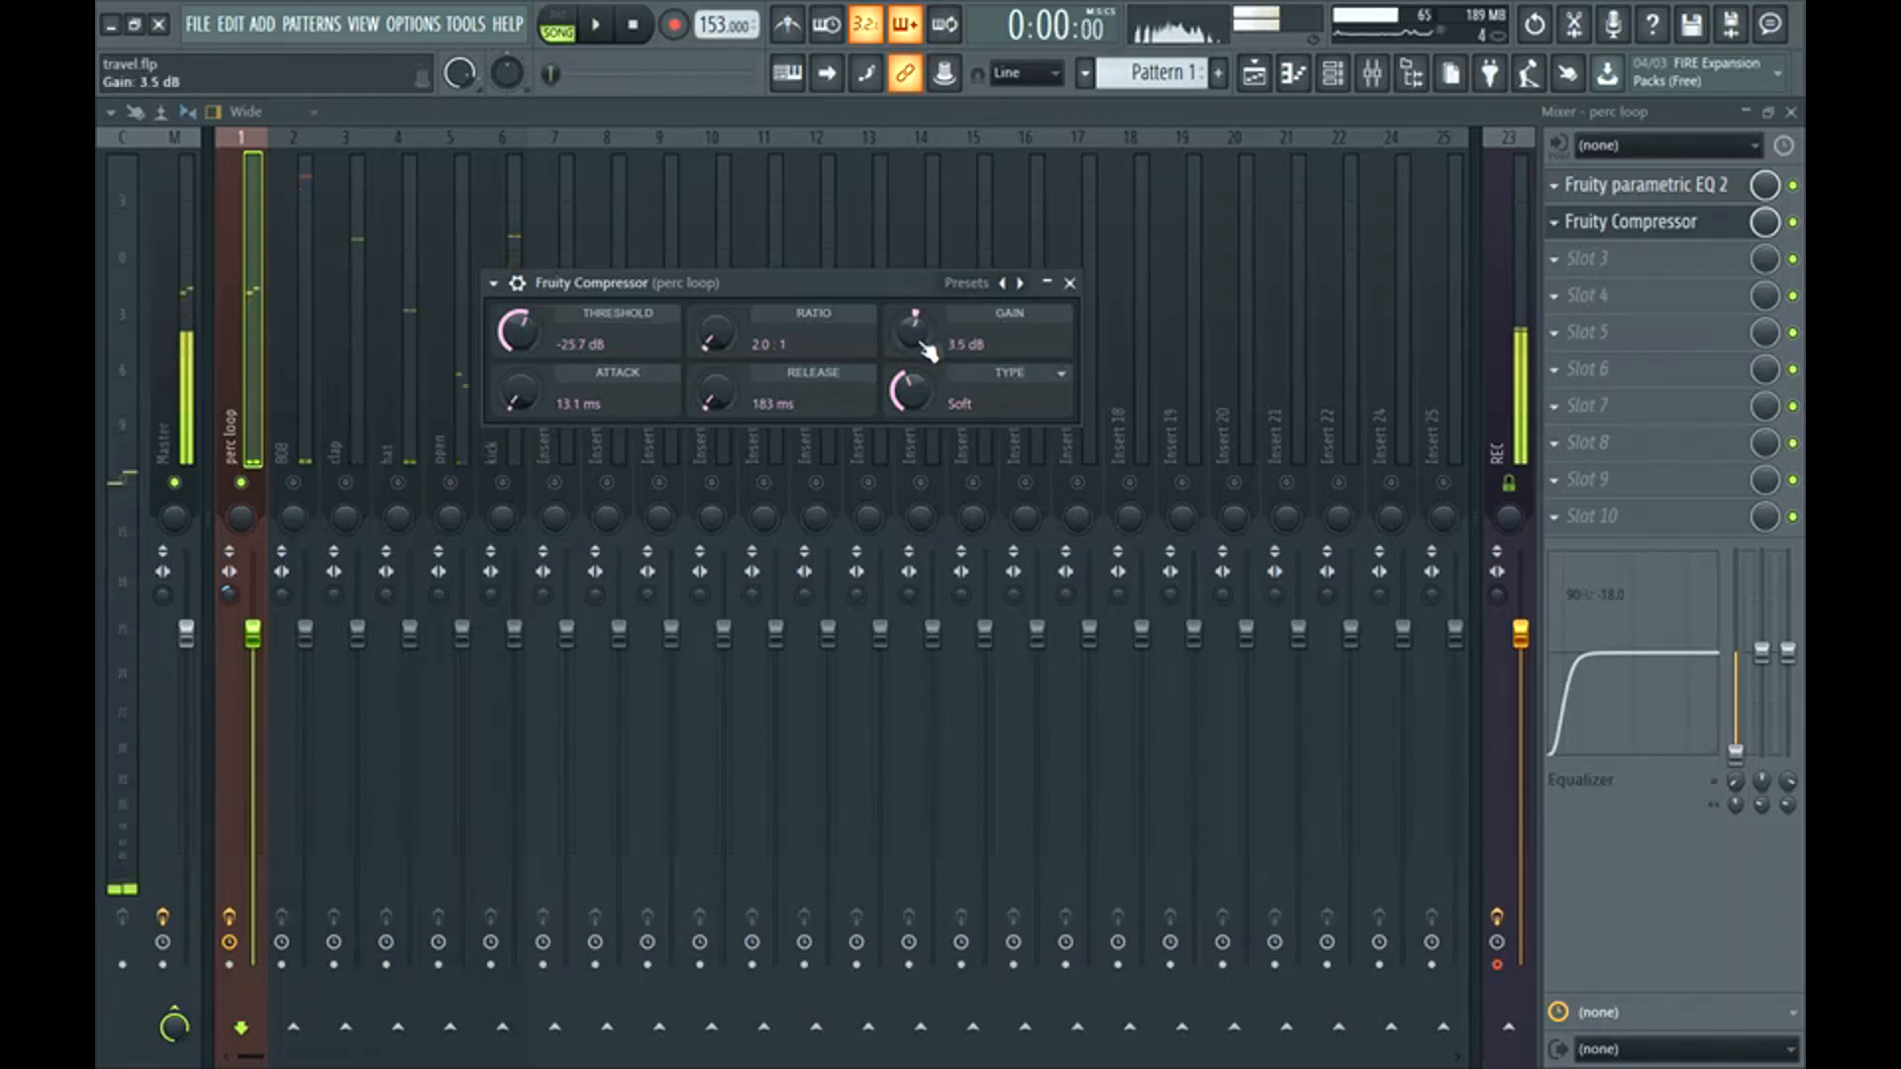
pyautogui.click(1070, 282)
# Solo and select the 808 mixer track and audition it on its own.
pyautogui.rightClick(294, 482)
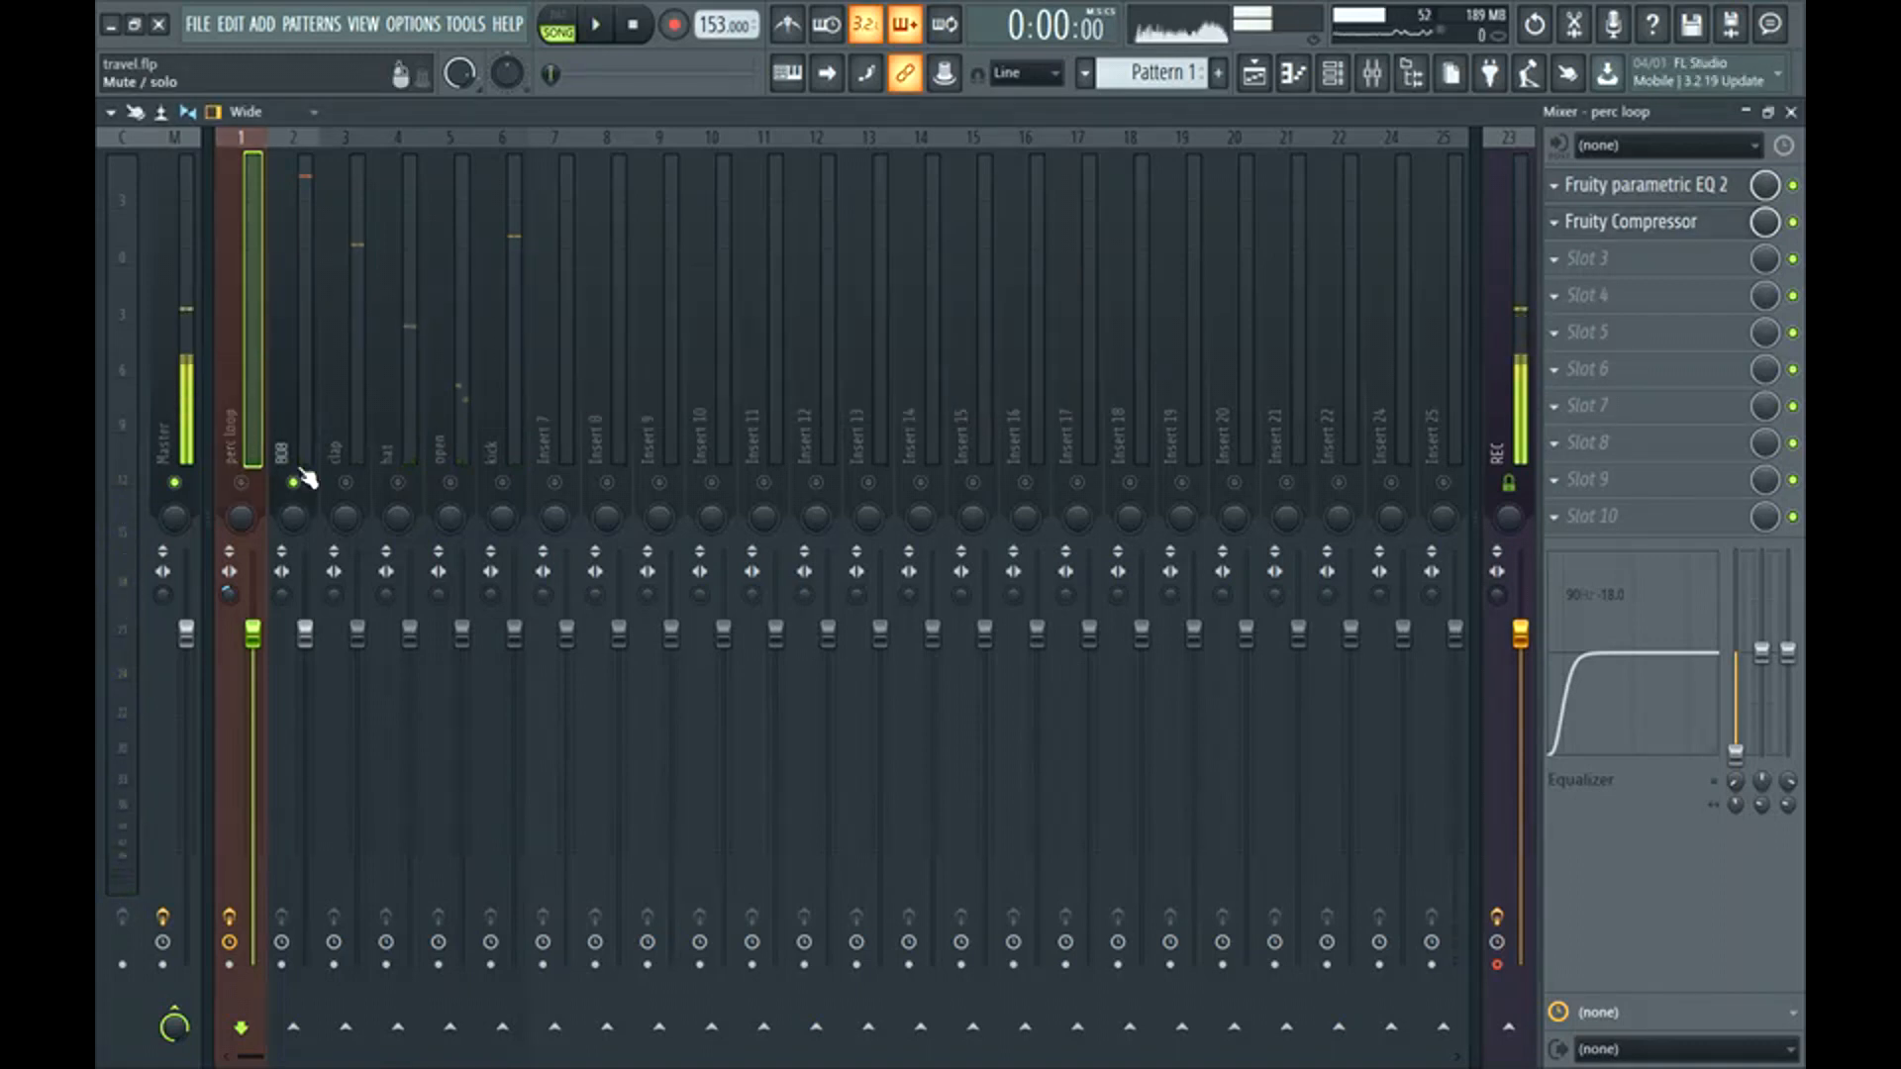
pyautogui.click(309, 406)
pyautogui.press('space')
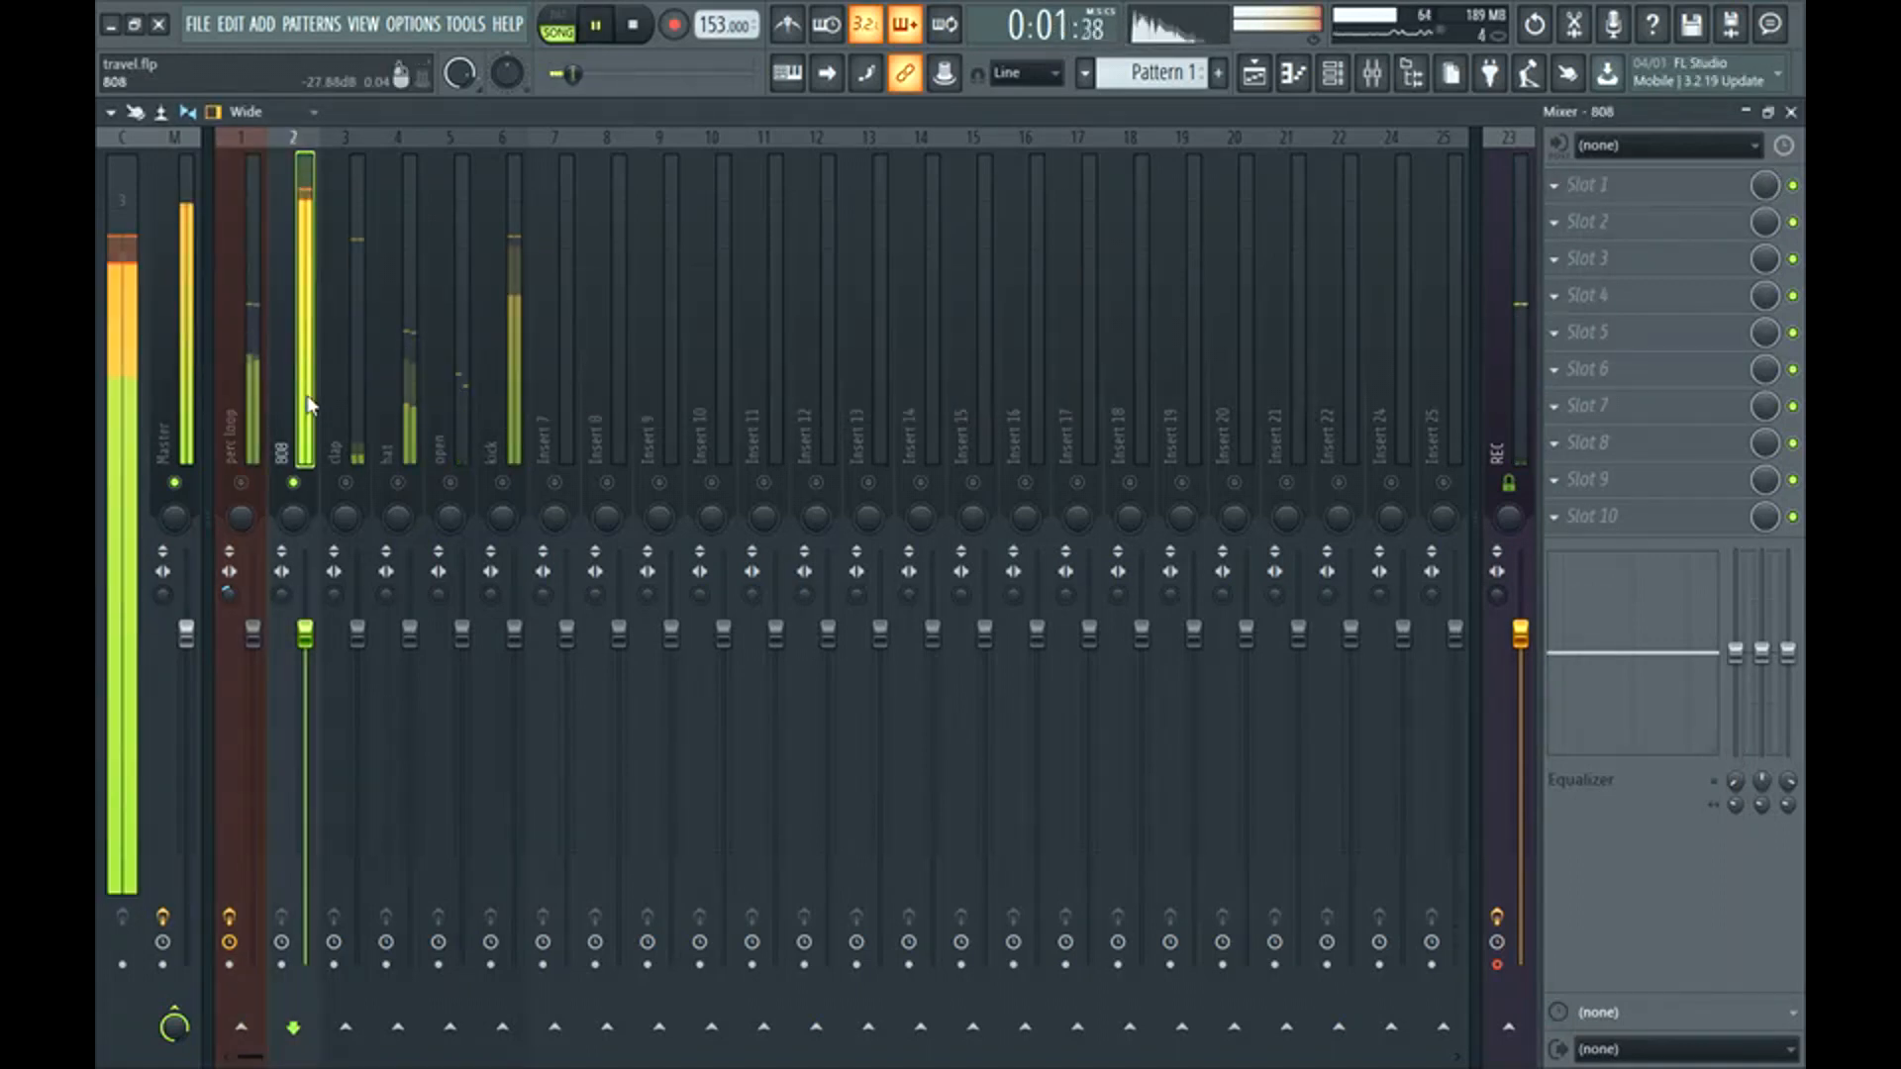
pyautogui.press('space')
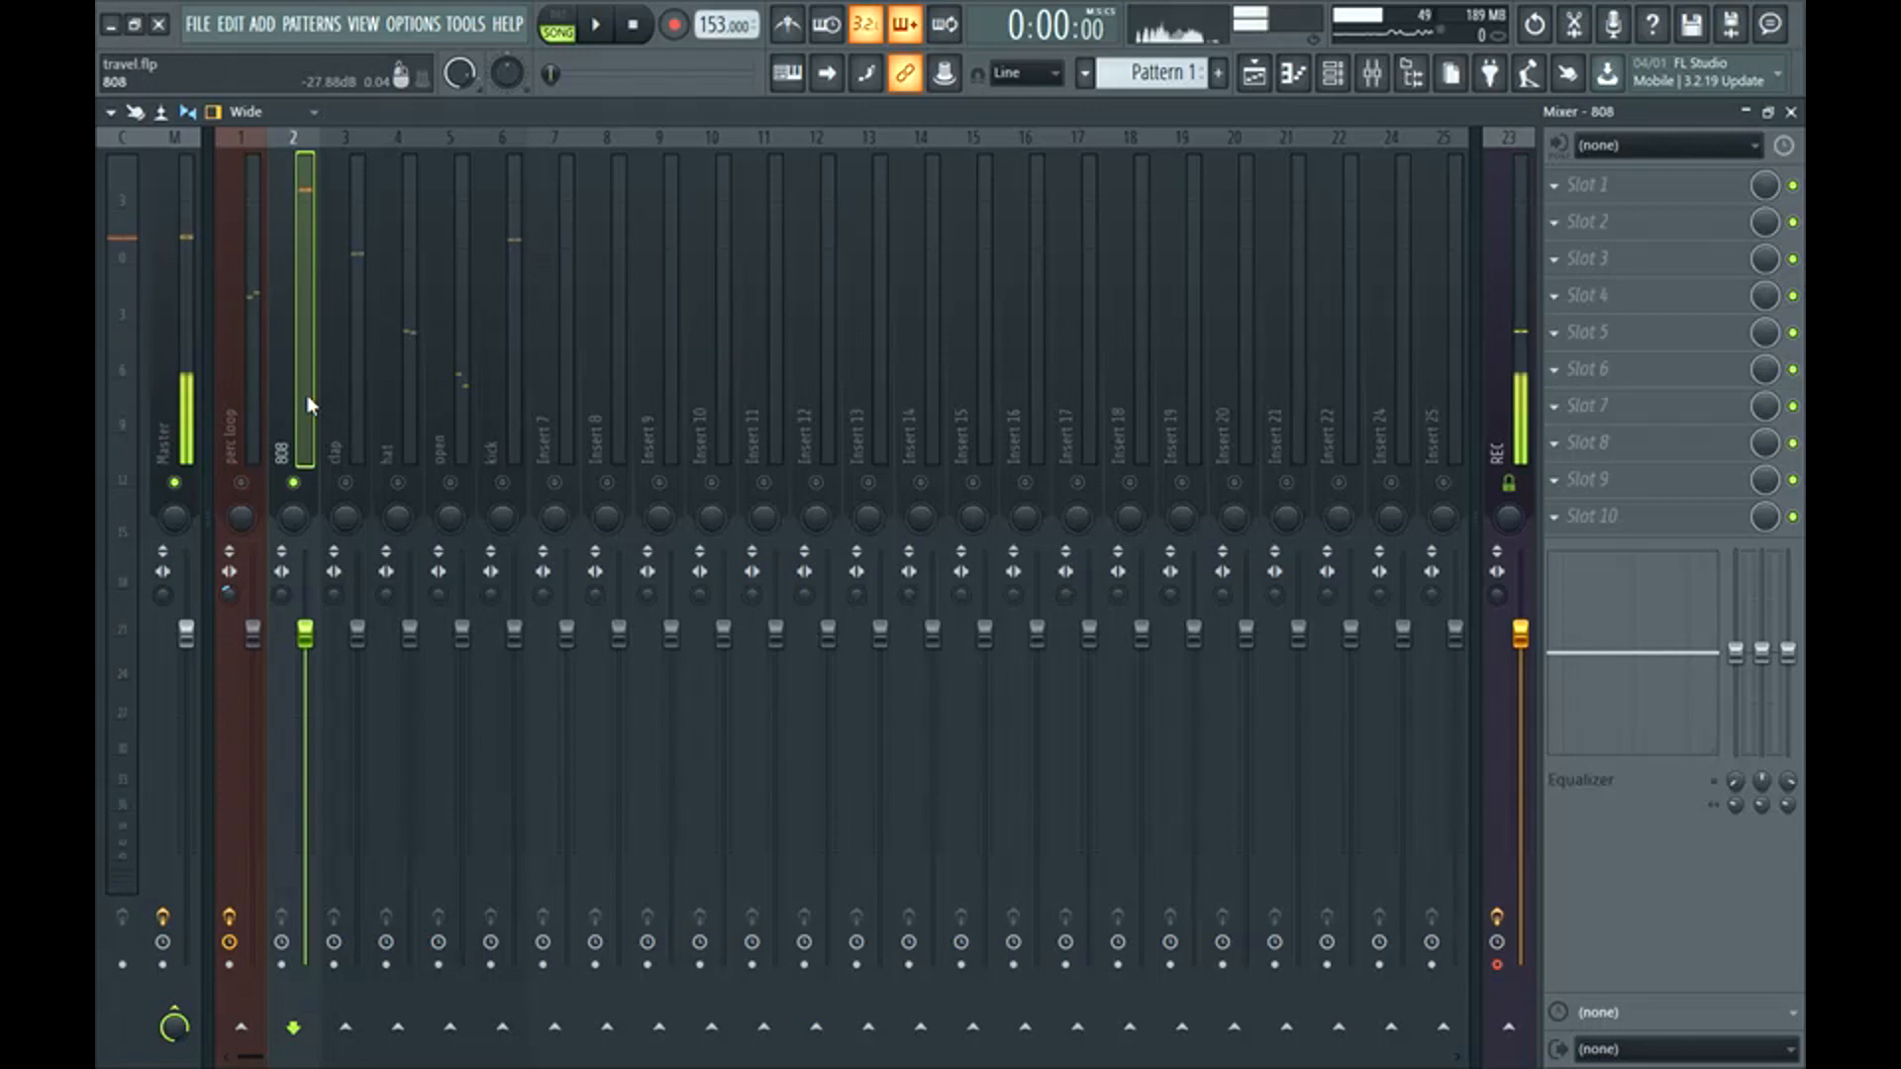
# Load Fruity Parametric EQ 2 into the first effect slot of the 808 track and play the 808 through its spectrum display.
pyautogui.click(1621, 186)
pyautogui.click(995, 251)
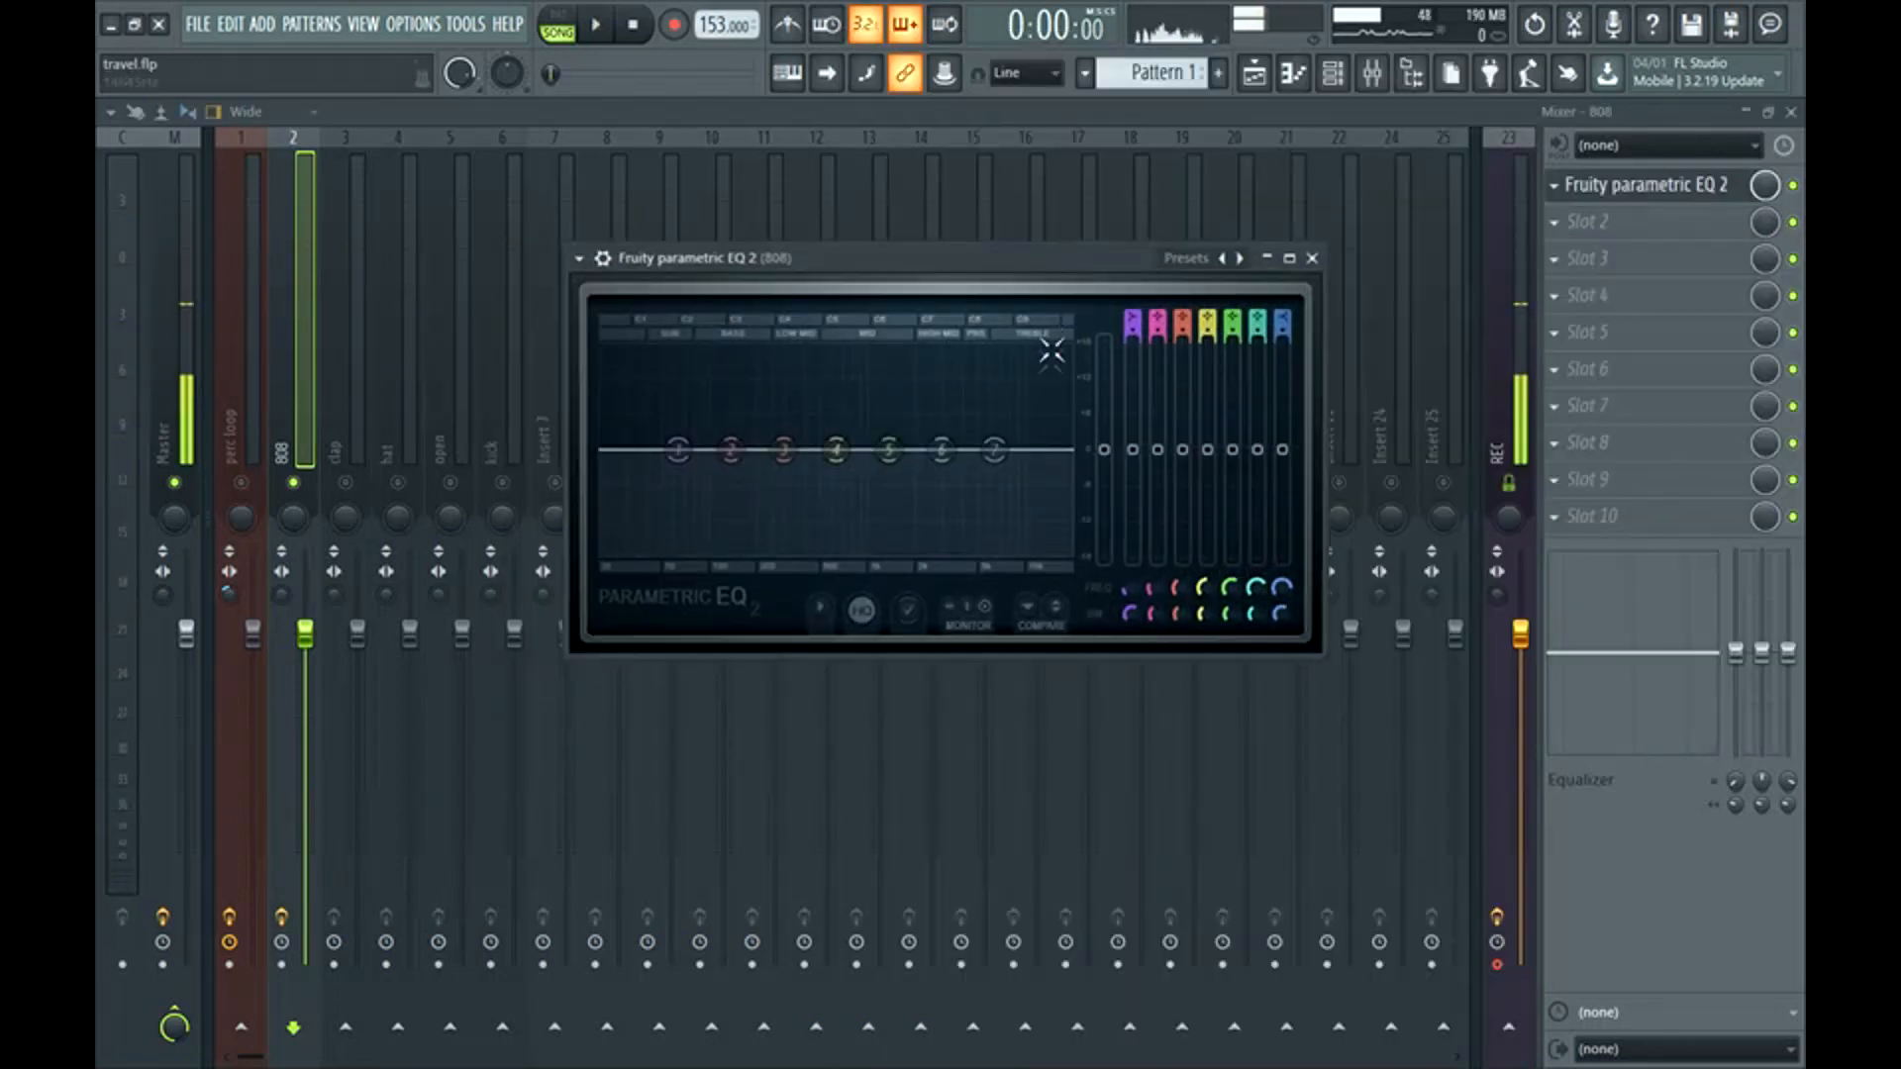
pyautogui.press('space')
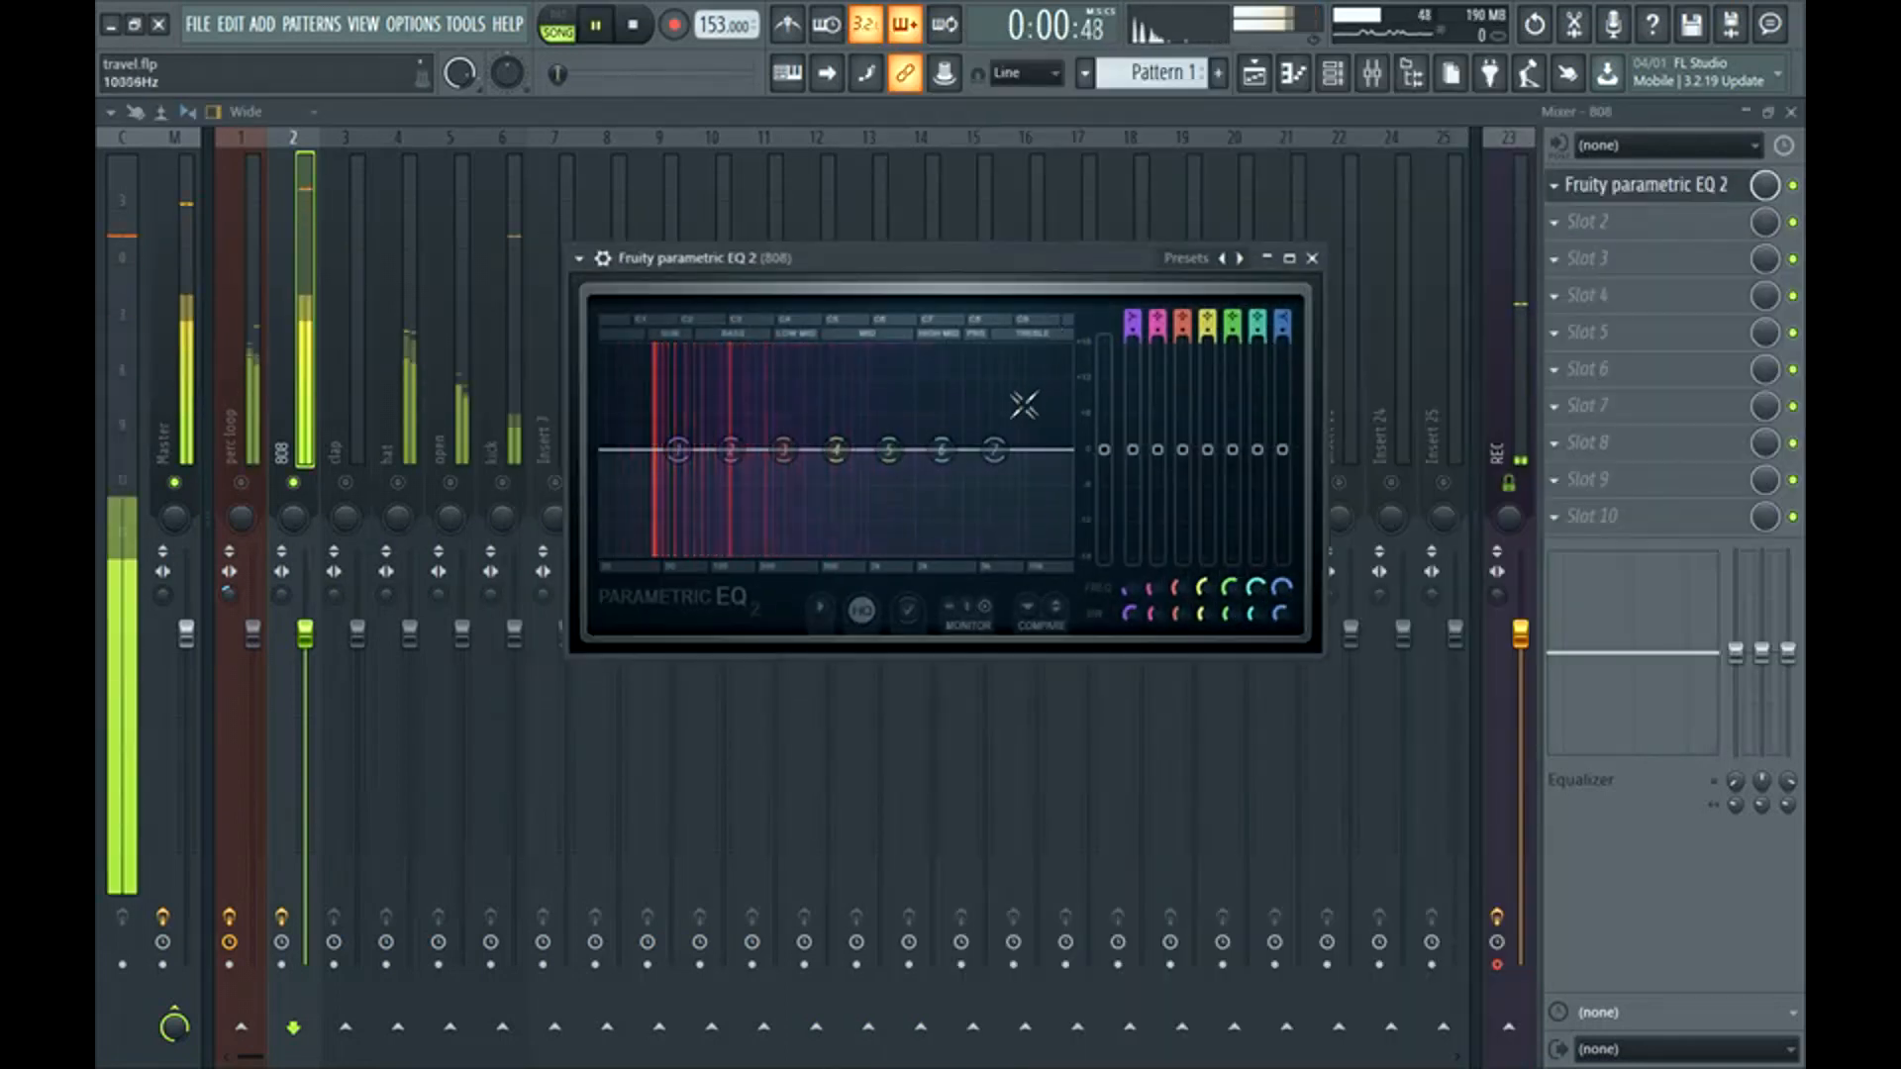
pyautogui.press('space')
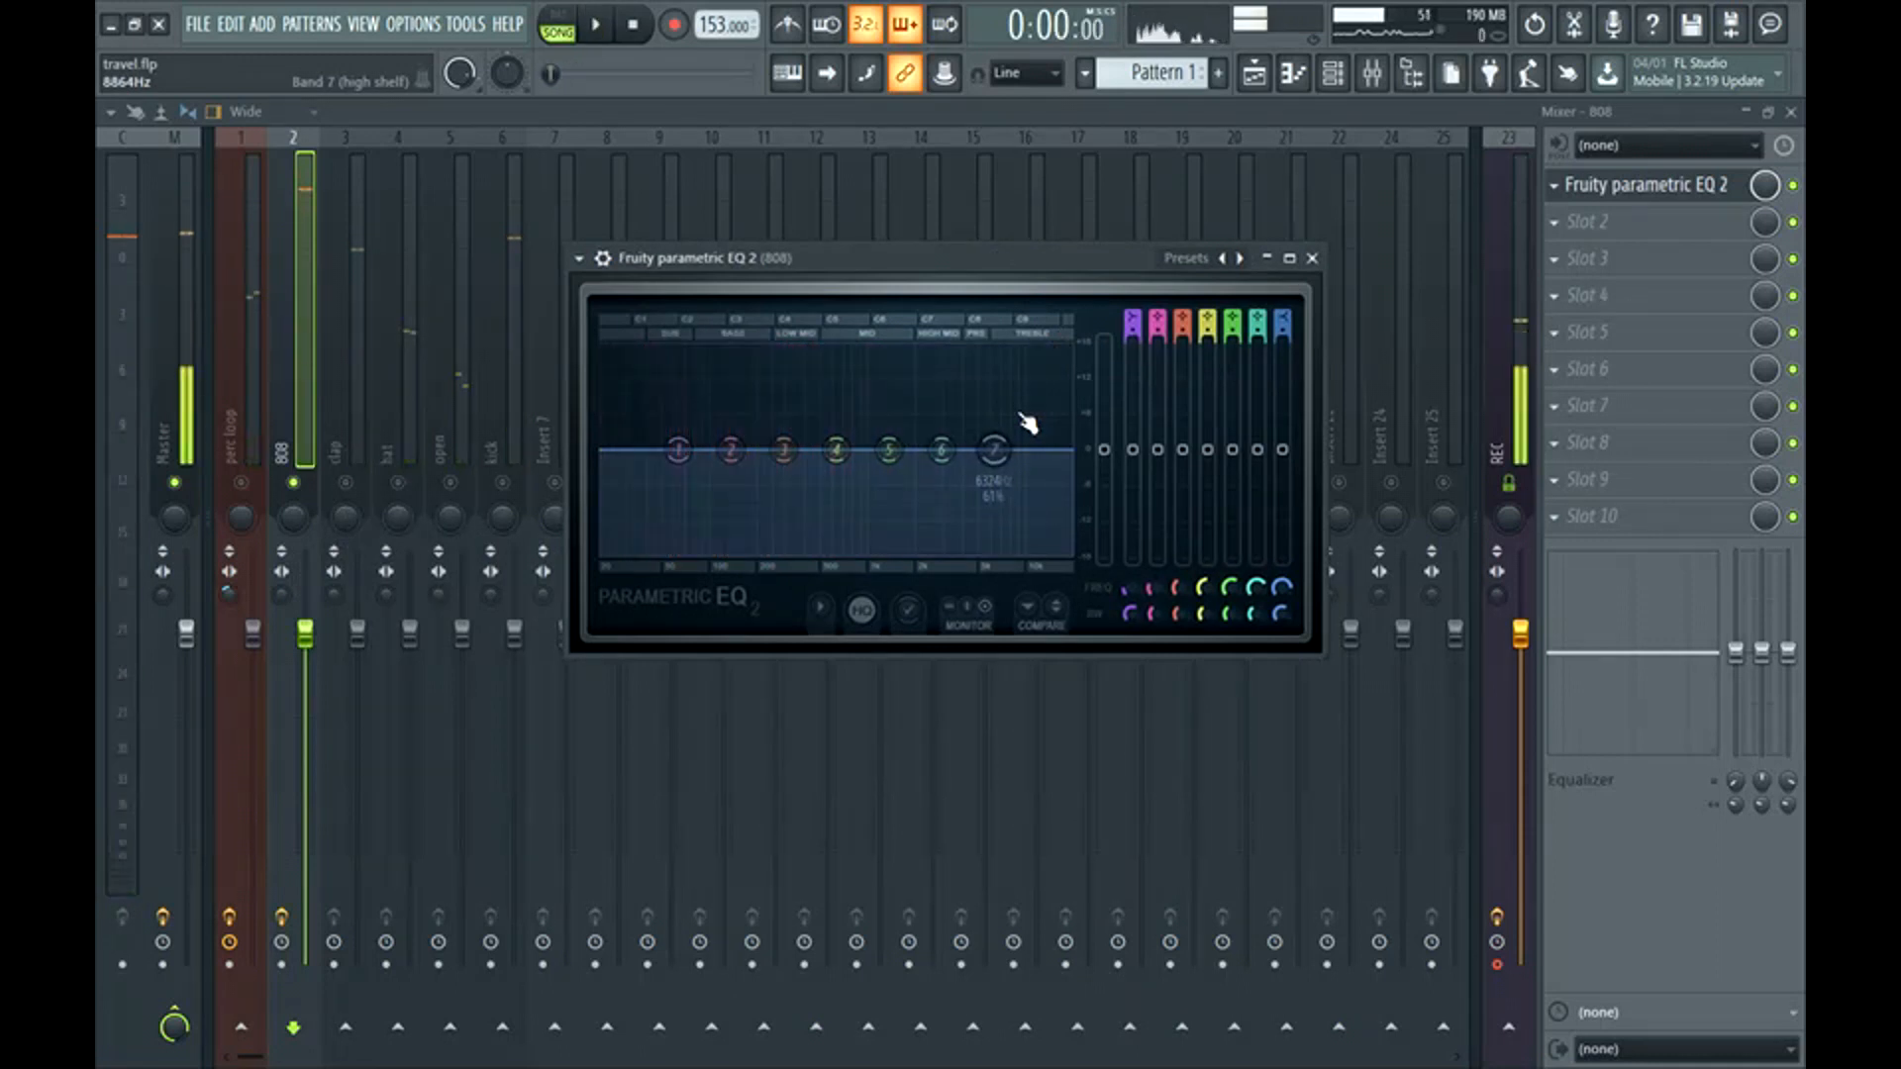
# Pull band 7 of the 808's EQ fully down as a high cut, audition it, and narrow the track's stereo separation.
pyautogui.moveTo(994, 451); pyautogui.dragTo(1012, 500)
pyautogui.press('space')
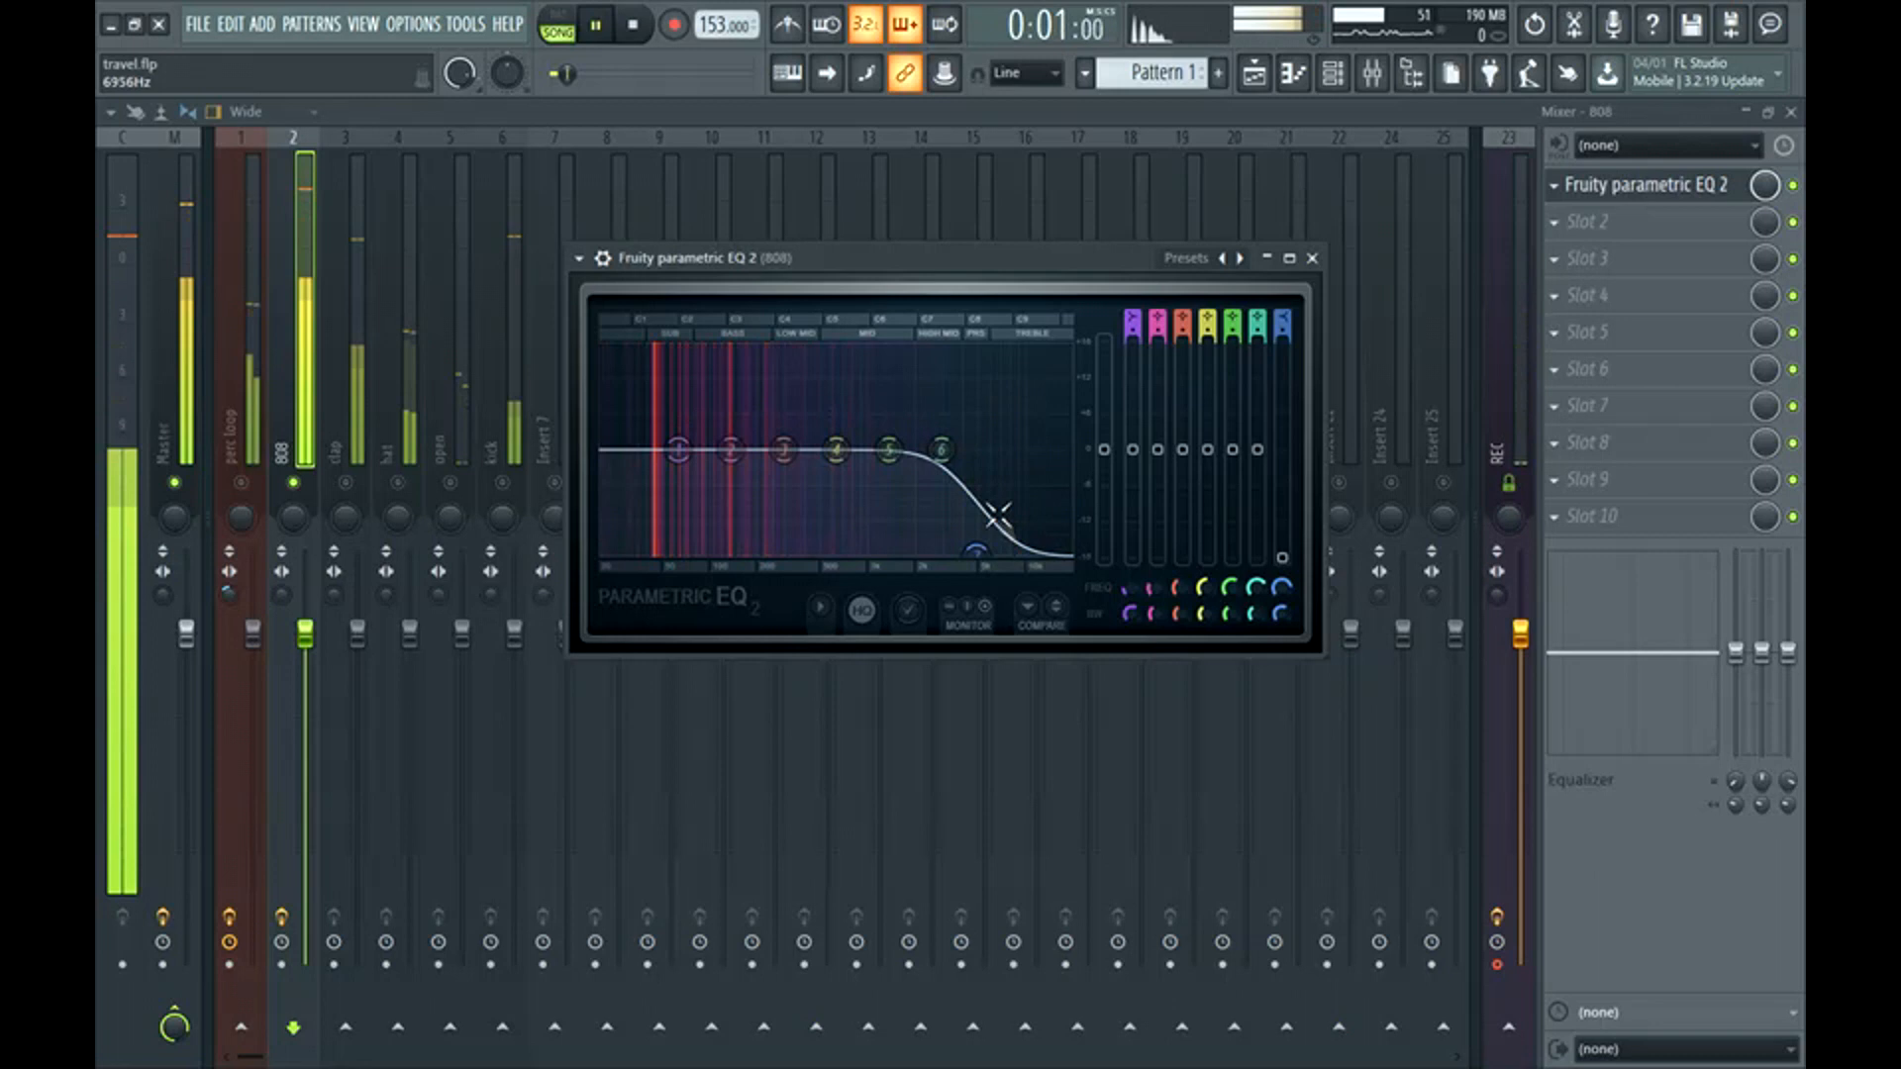
pyautogui.press('space')
pyautogui.press('Escape')
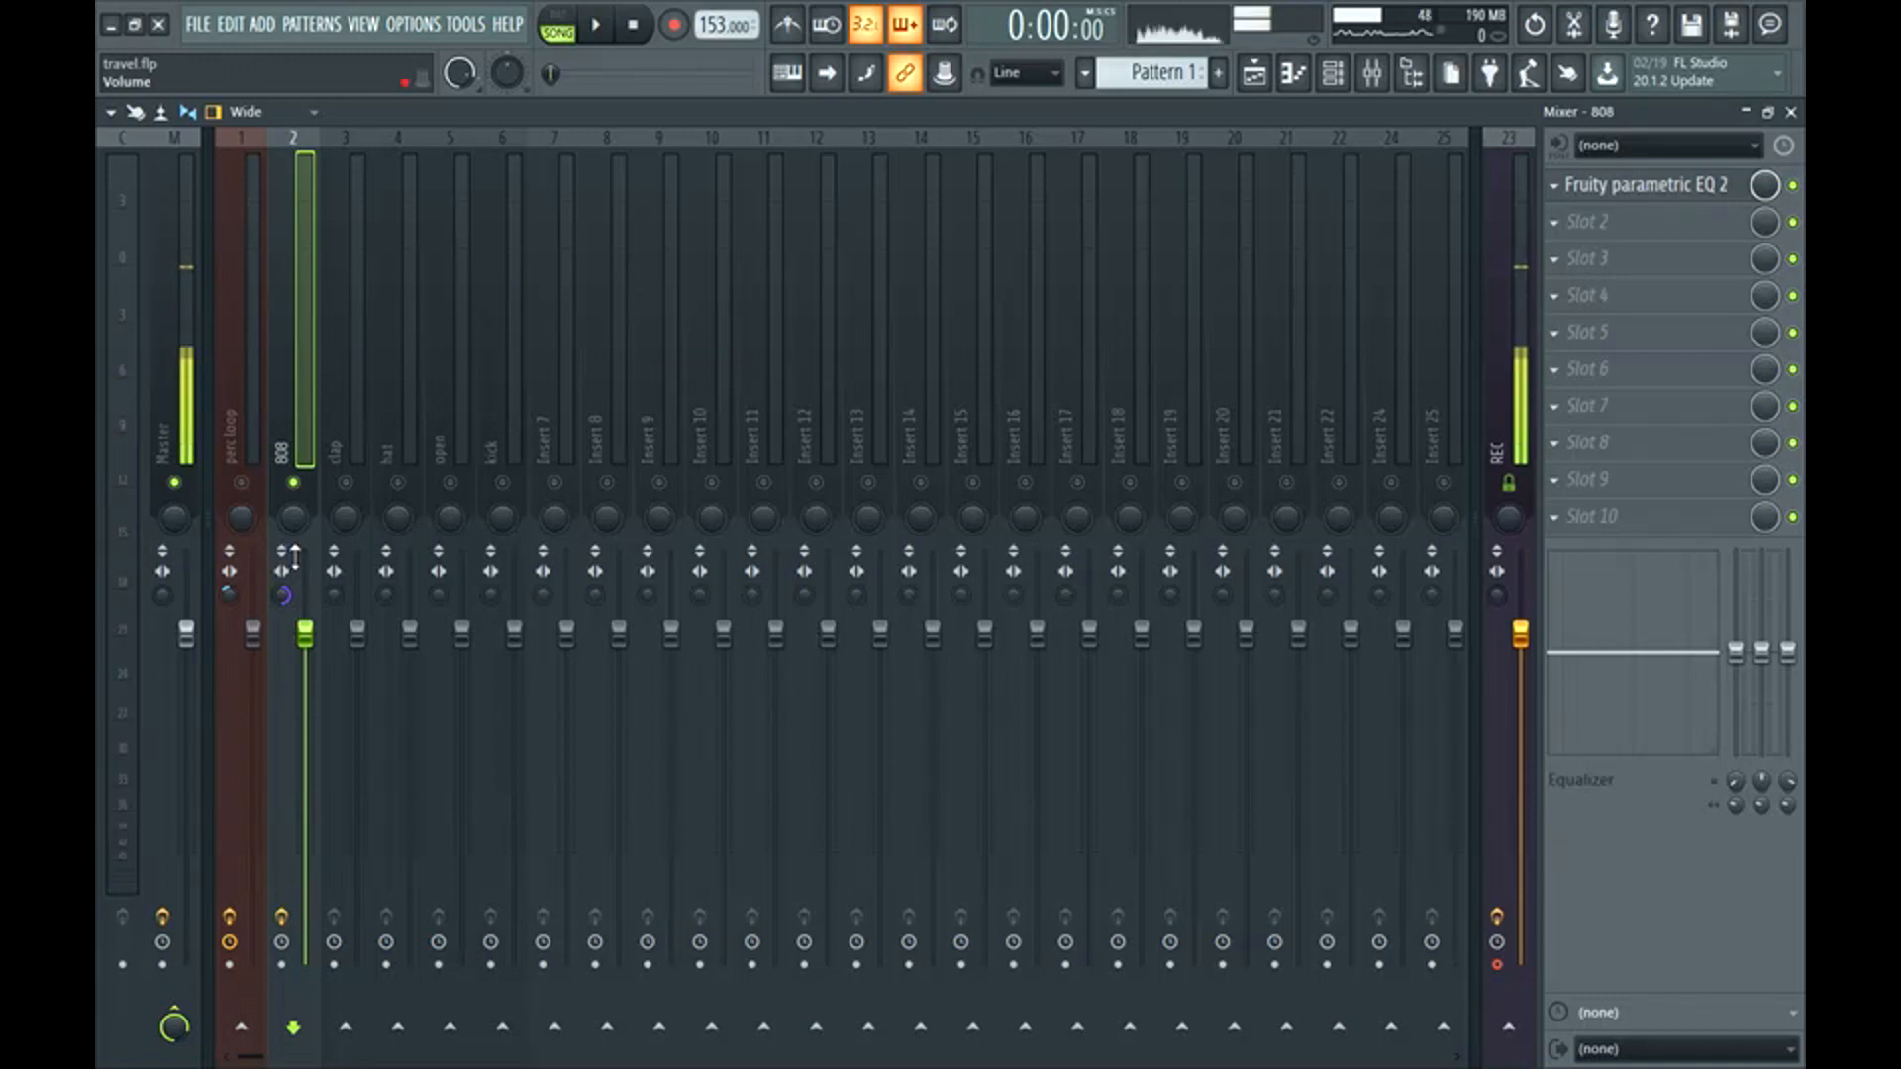
# Load Saturation Knob into the second effect slot of the 808 track and move its window higher over the mixer.
pyautogui.click(1584, 222)
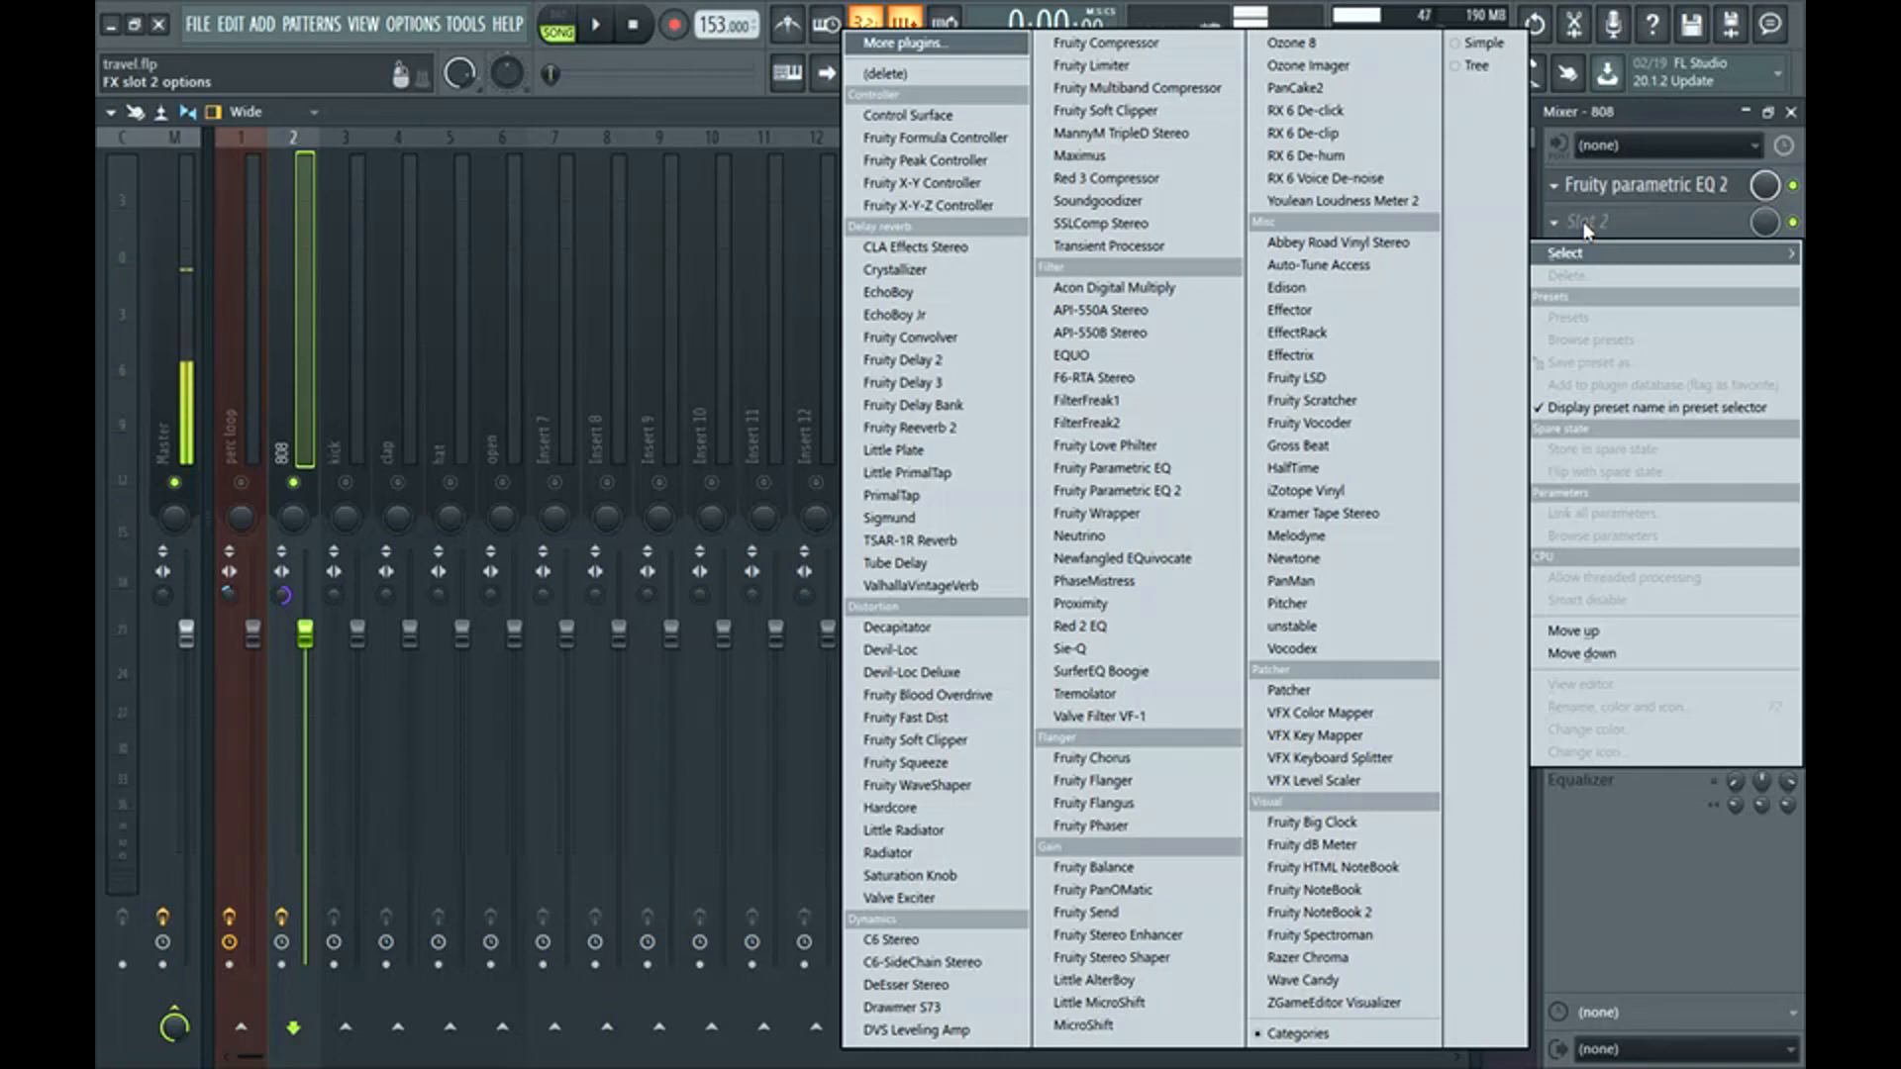
pyautogui.click(1005, 878)
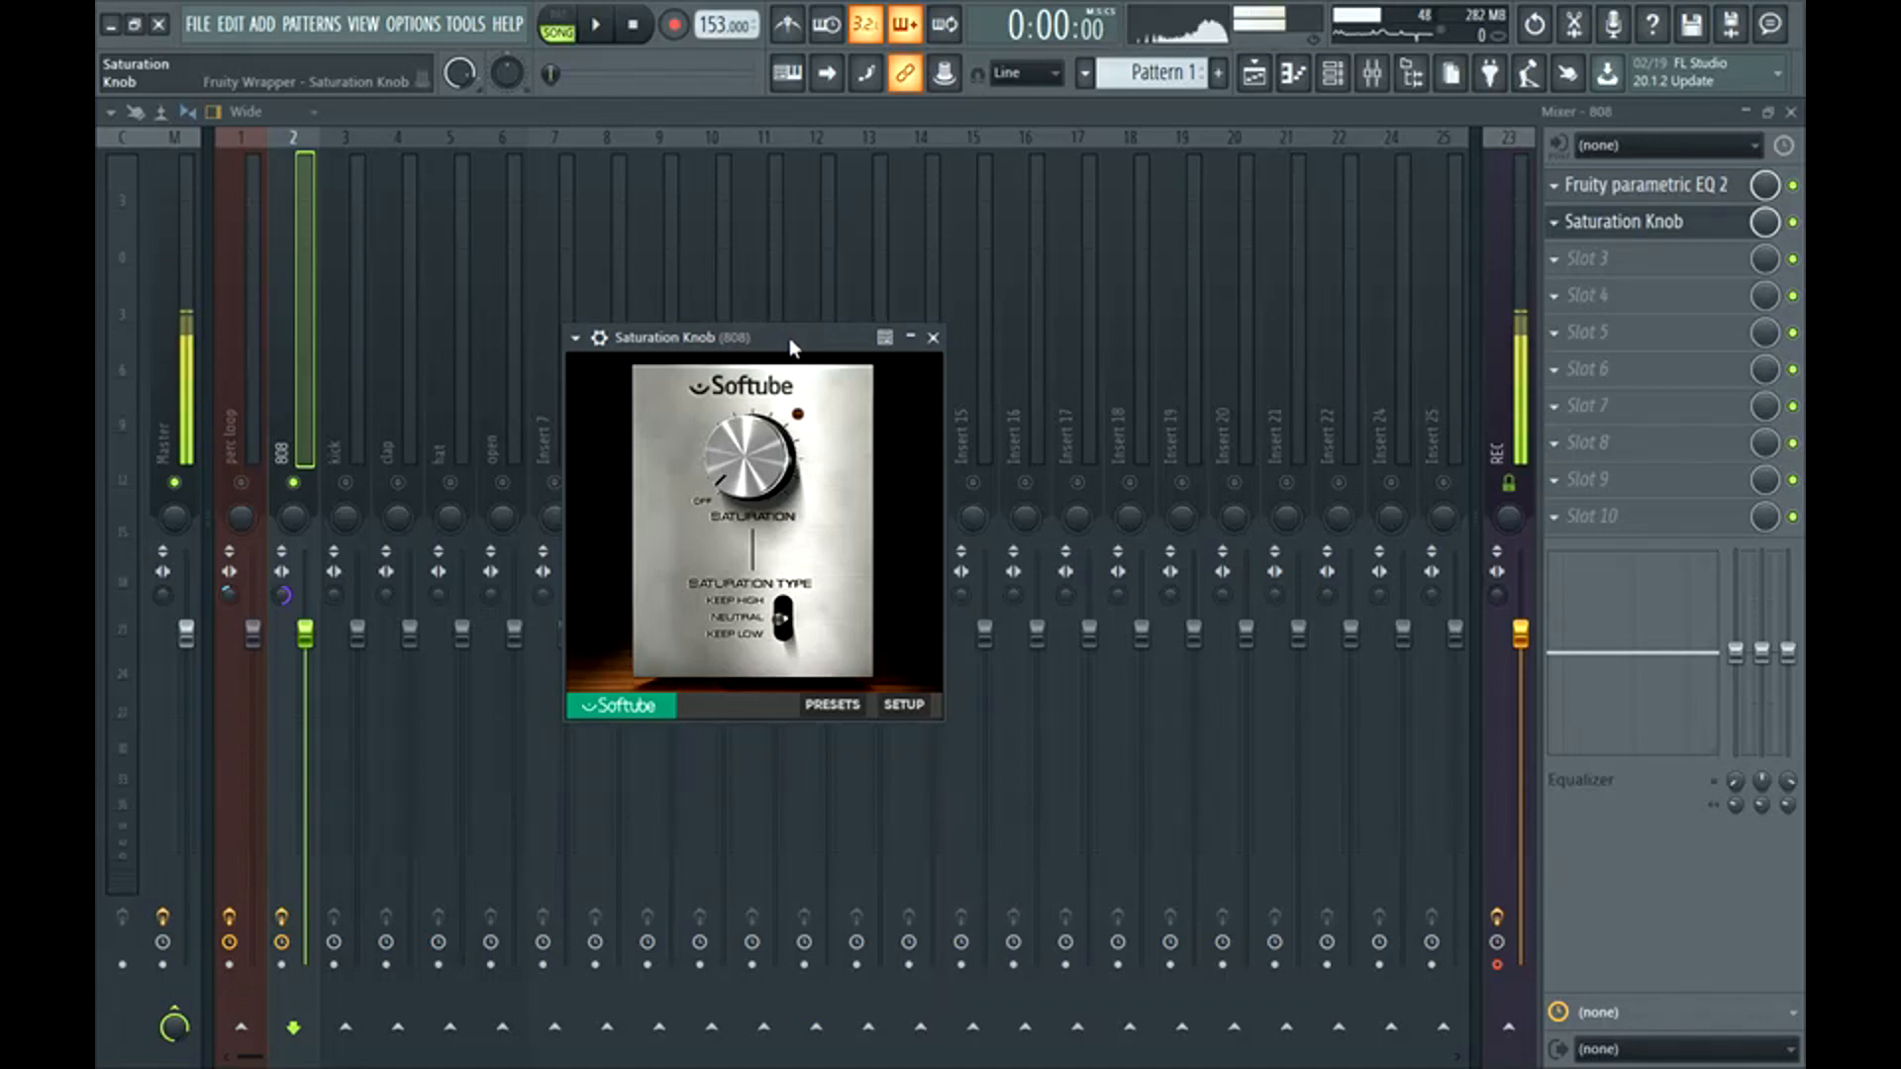
pyautogui.moveTo(792, 343); pyautogui.dragTo(829, 253)
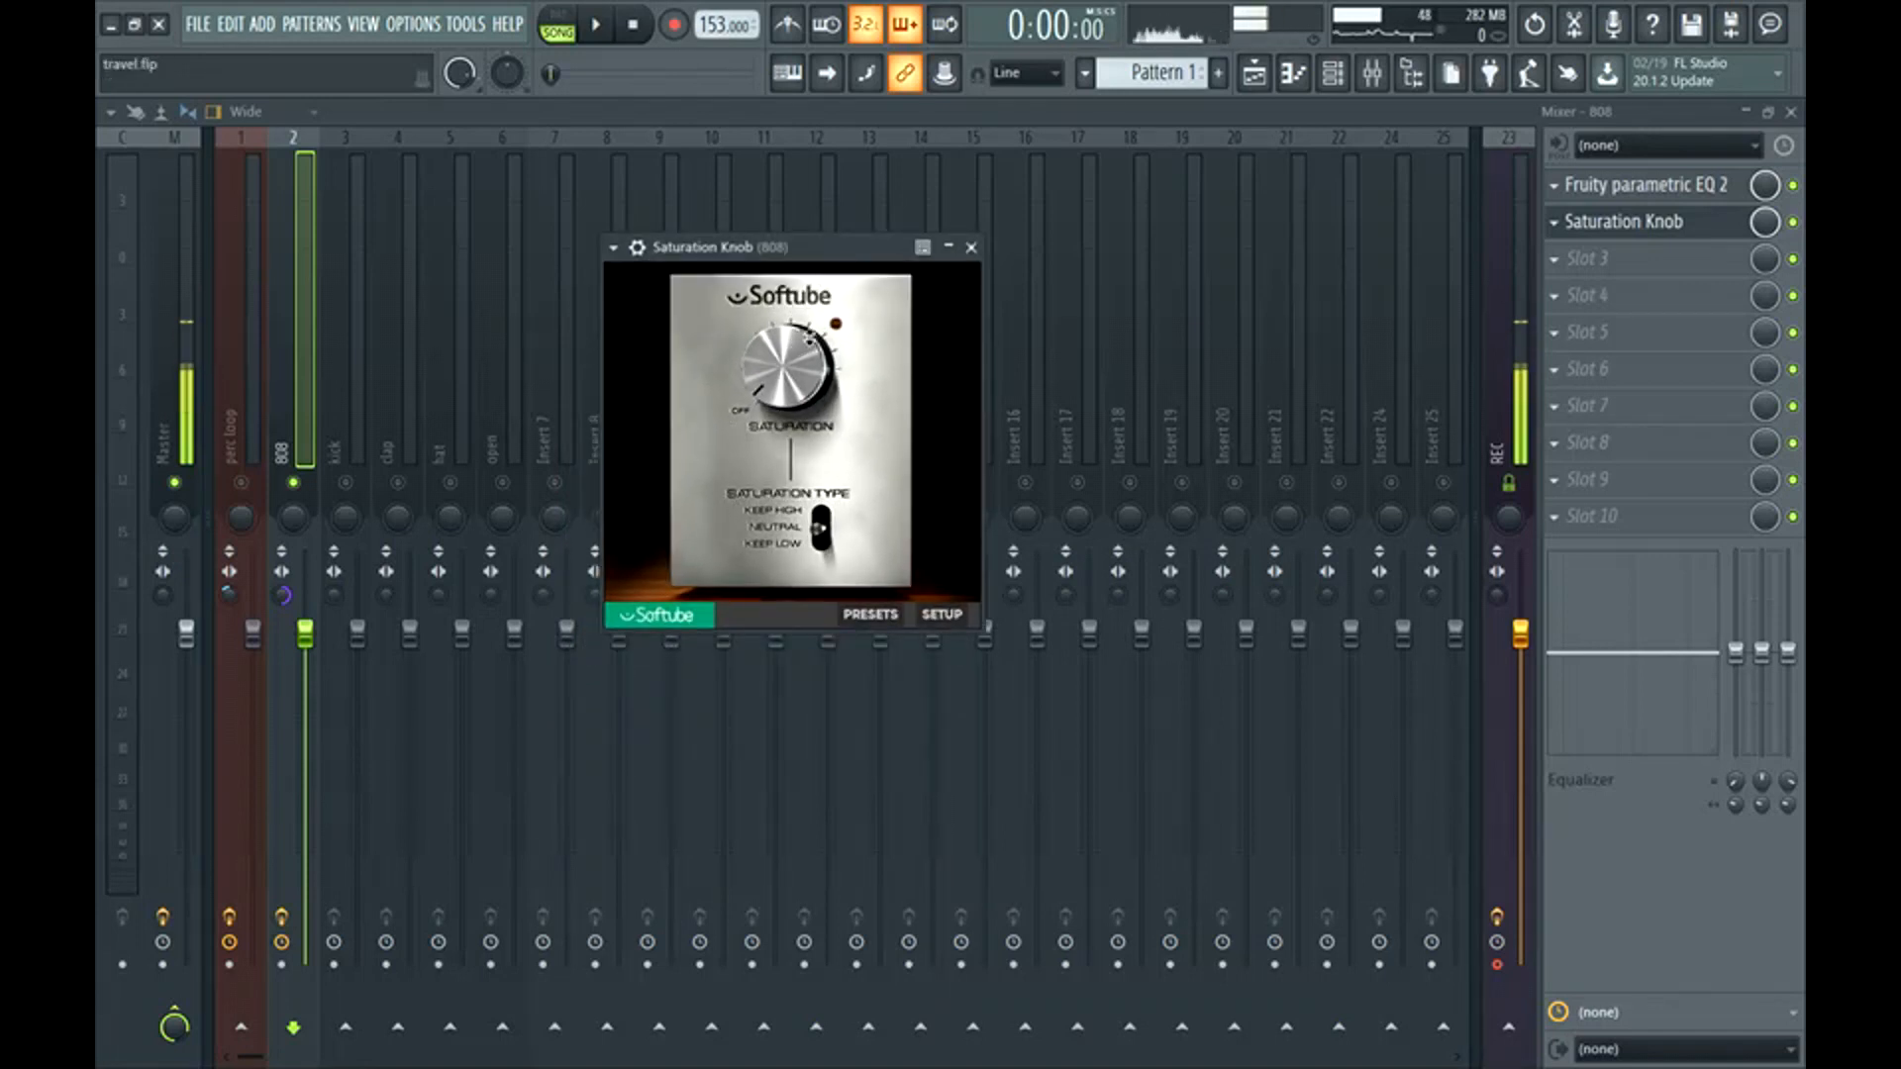
pyautogui.moveTo(840, 249); pyautogui.dragTo(842, 253)
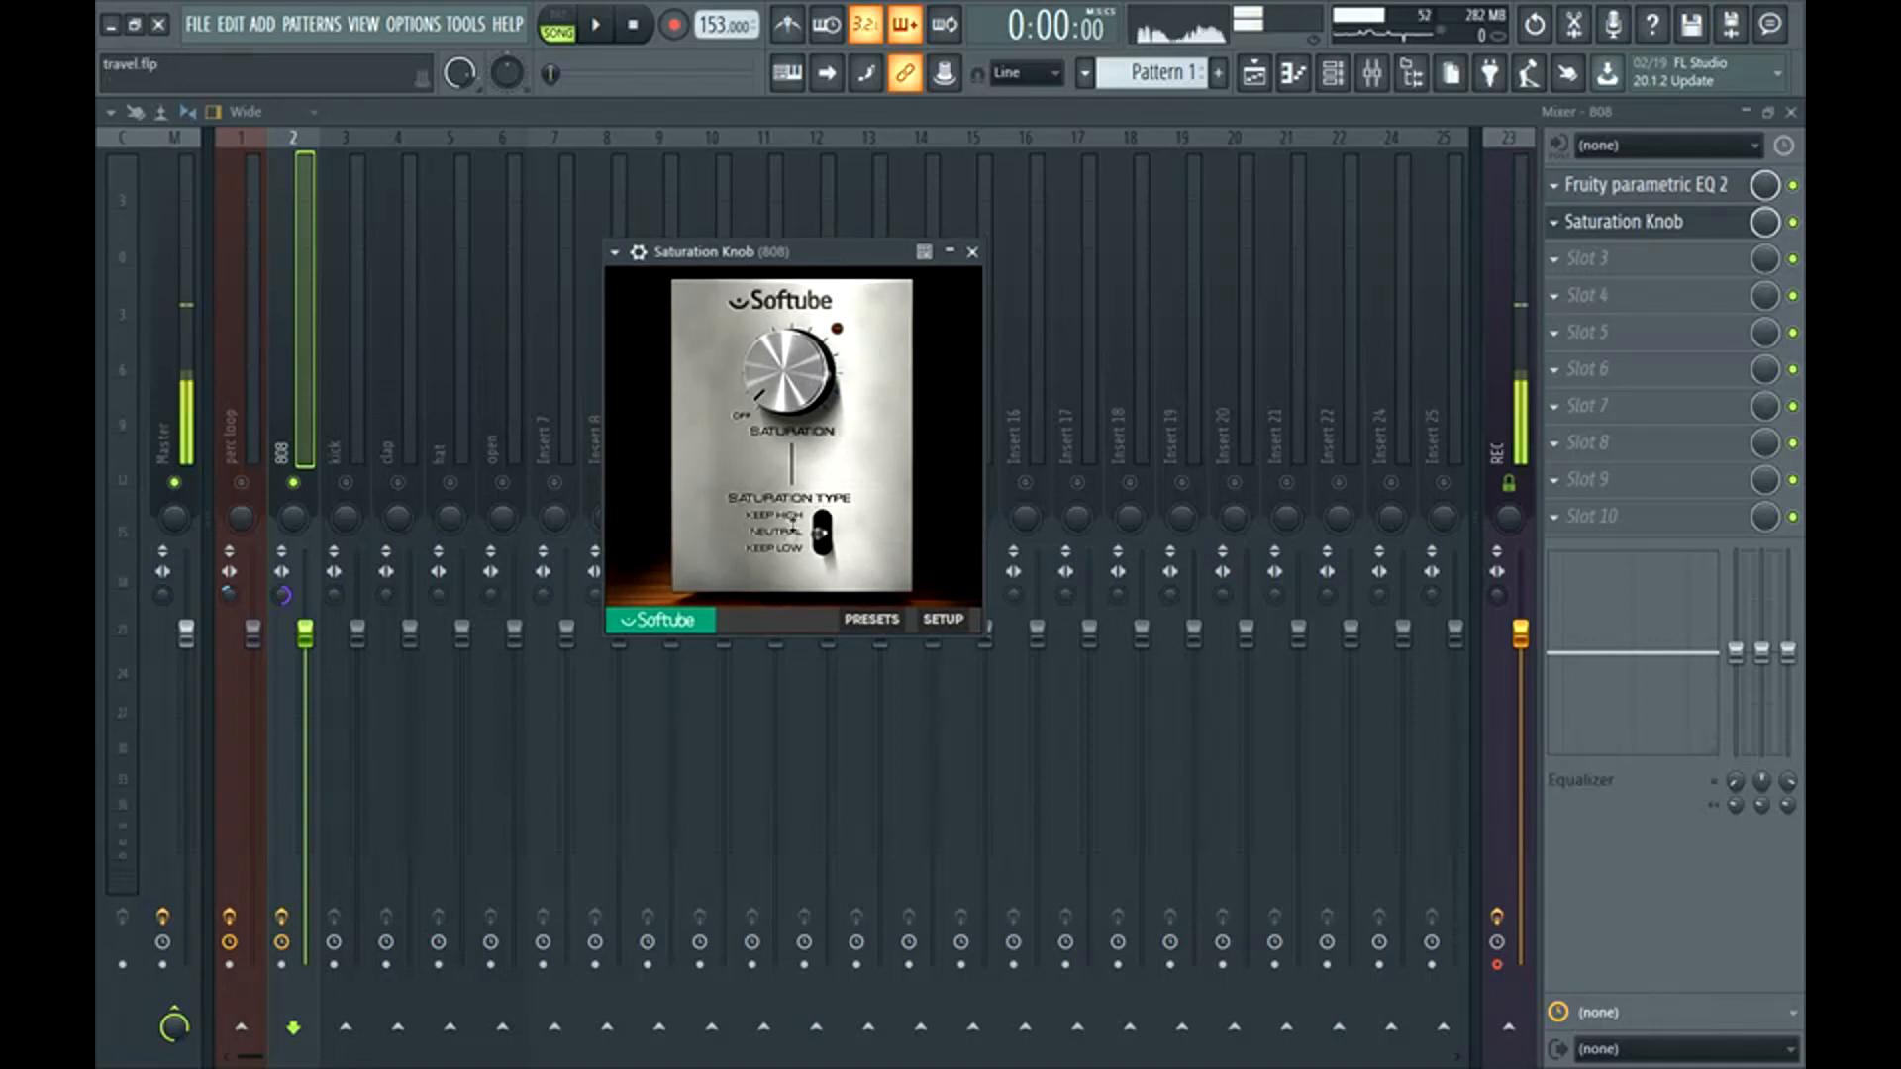
# Step through the Saturation Knob's Keep Low, Neutral and Keep High types, leaving the saturation type on Keep Low.
pyautogui.click(820, 534)
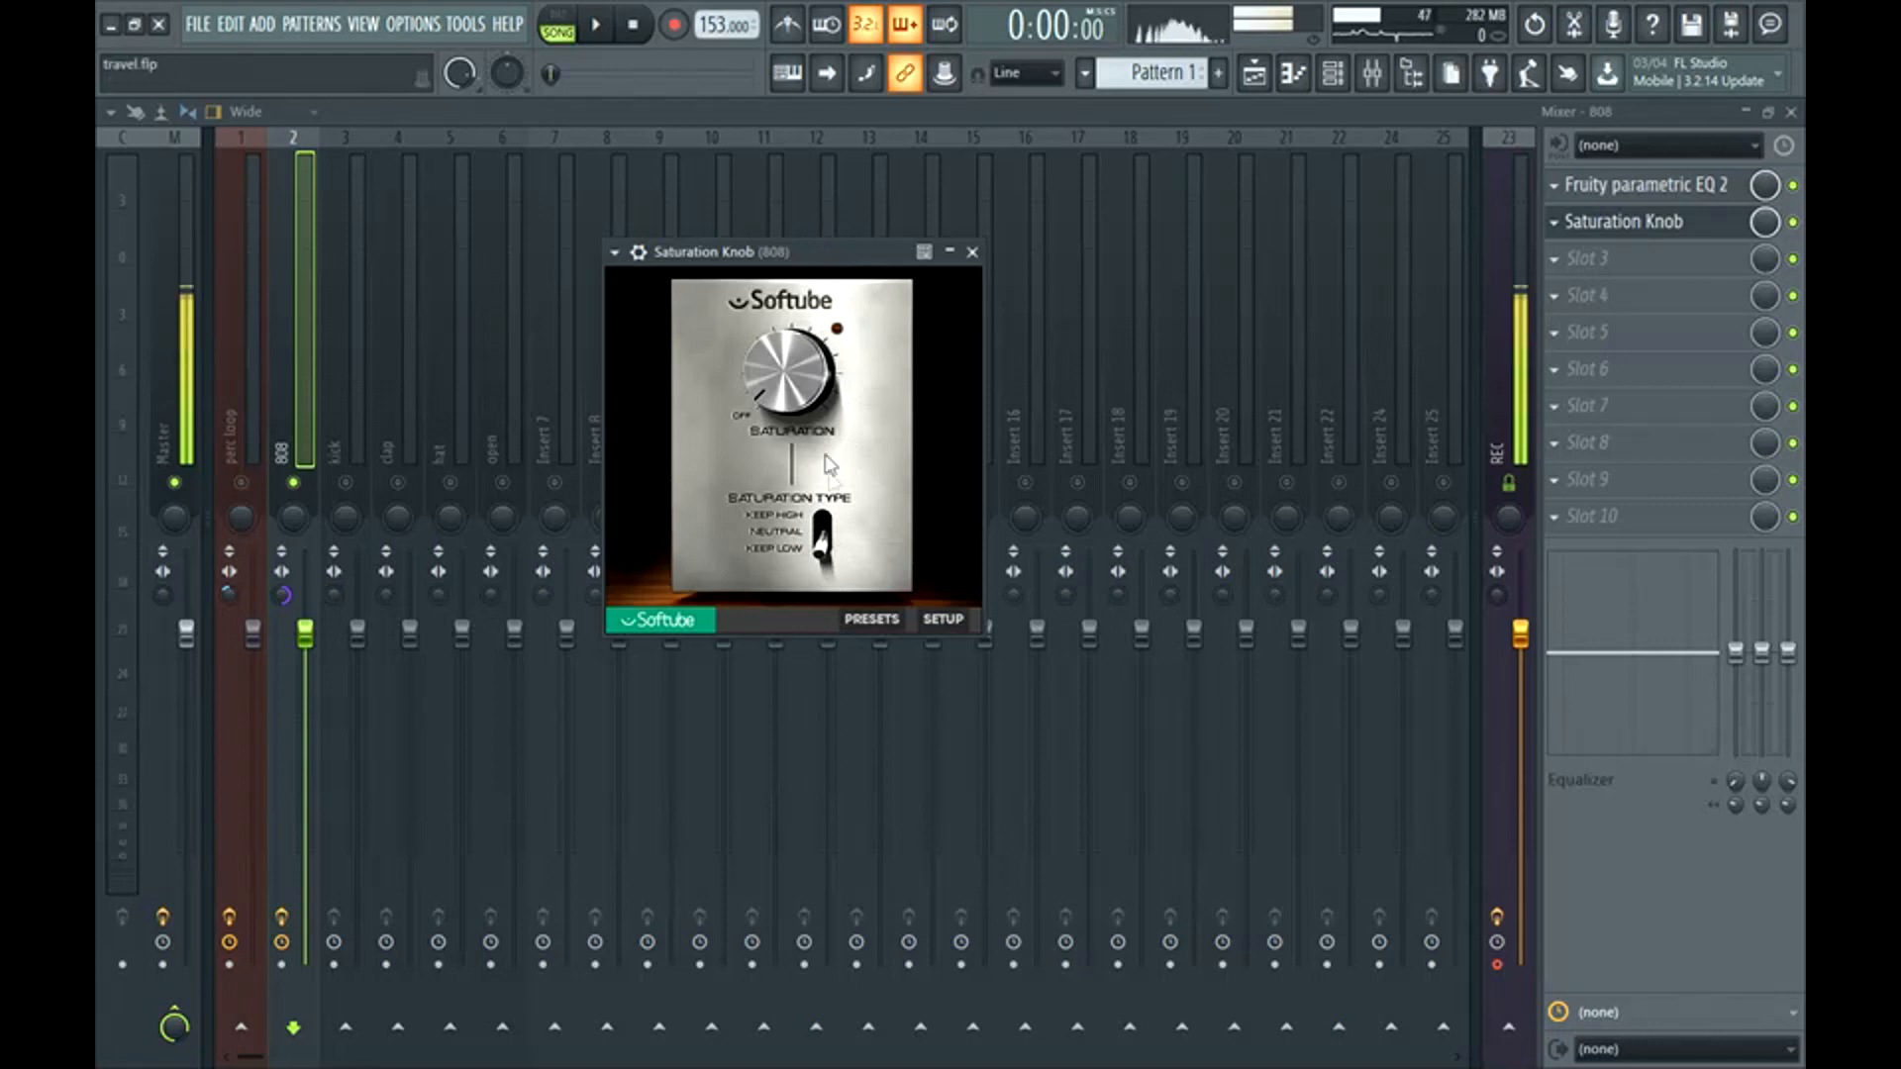
pyautogui.moveTo(822, 543); pyautogui.dragTo(826, 521)
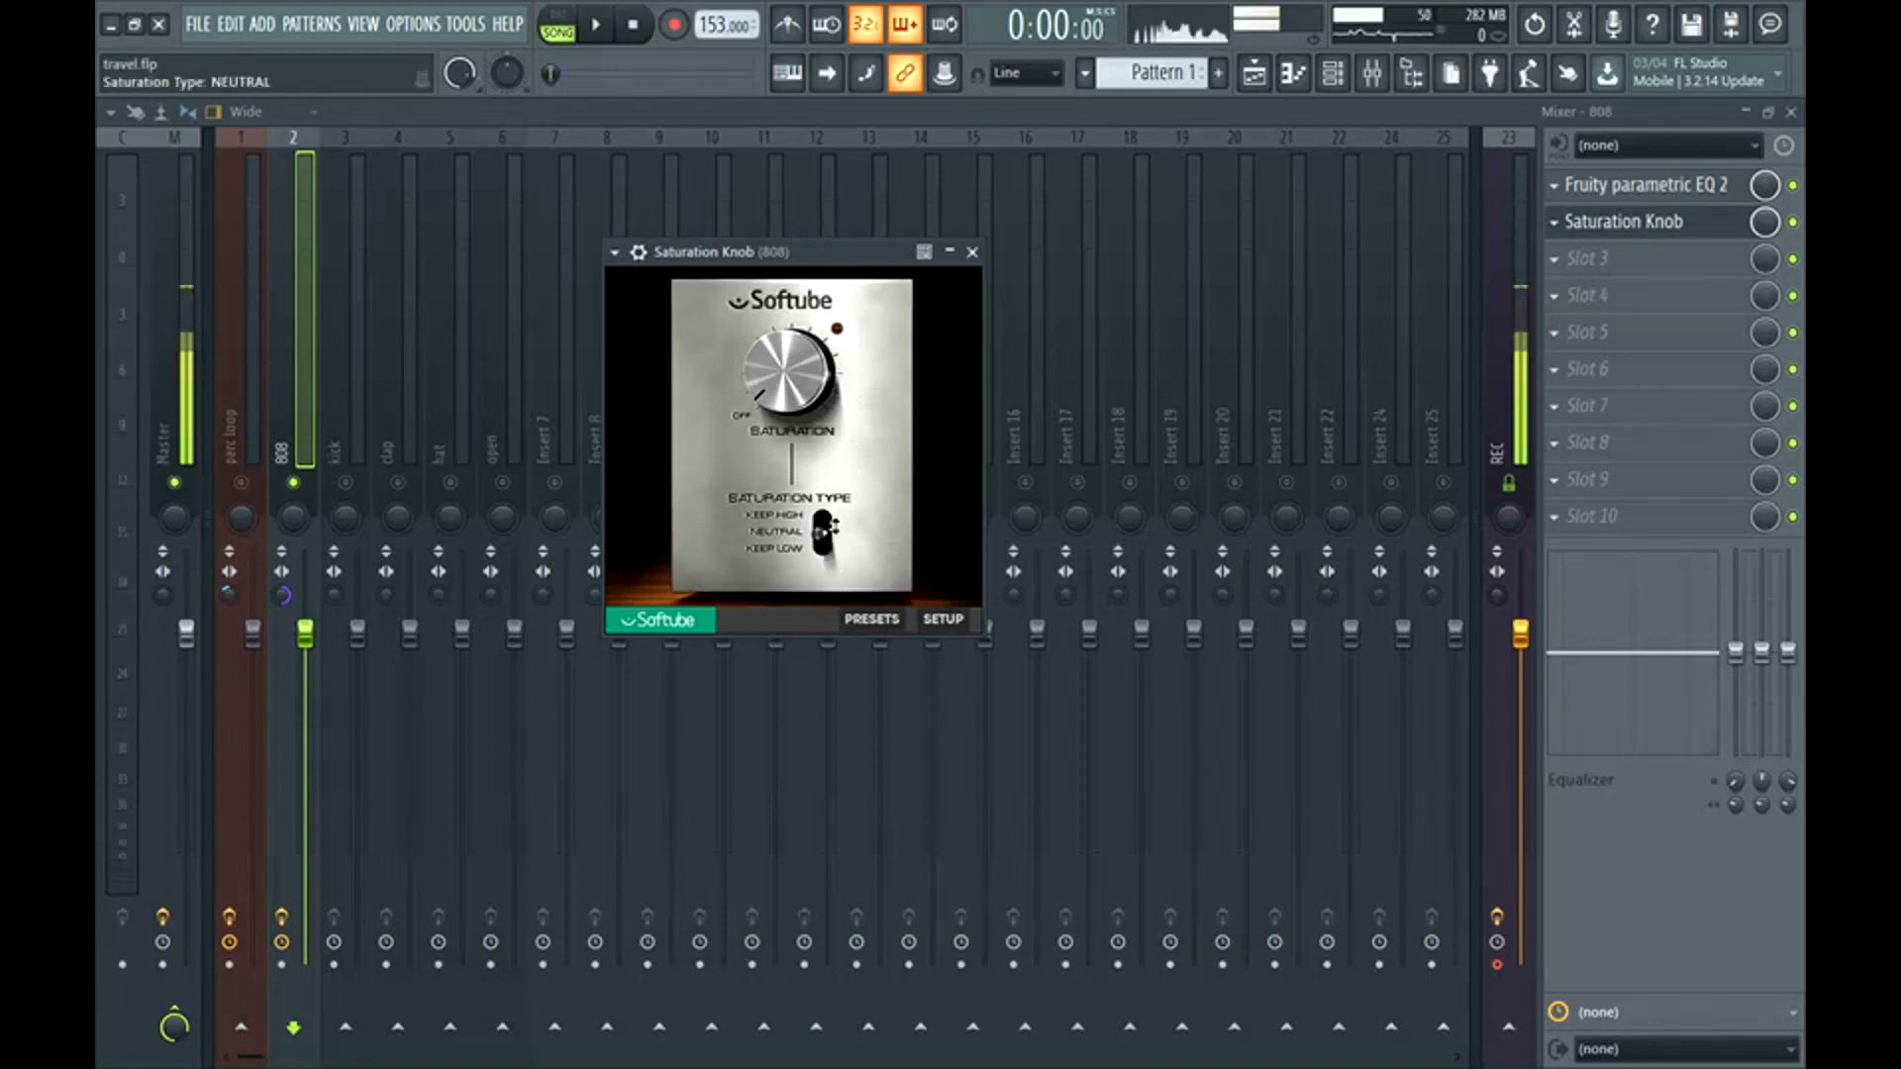
pyautogui.click(834, 511)
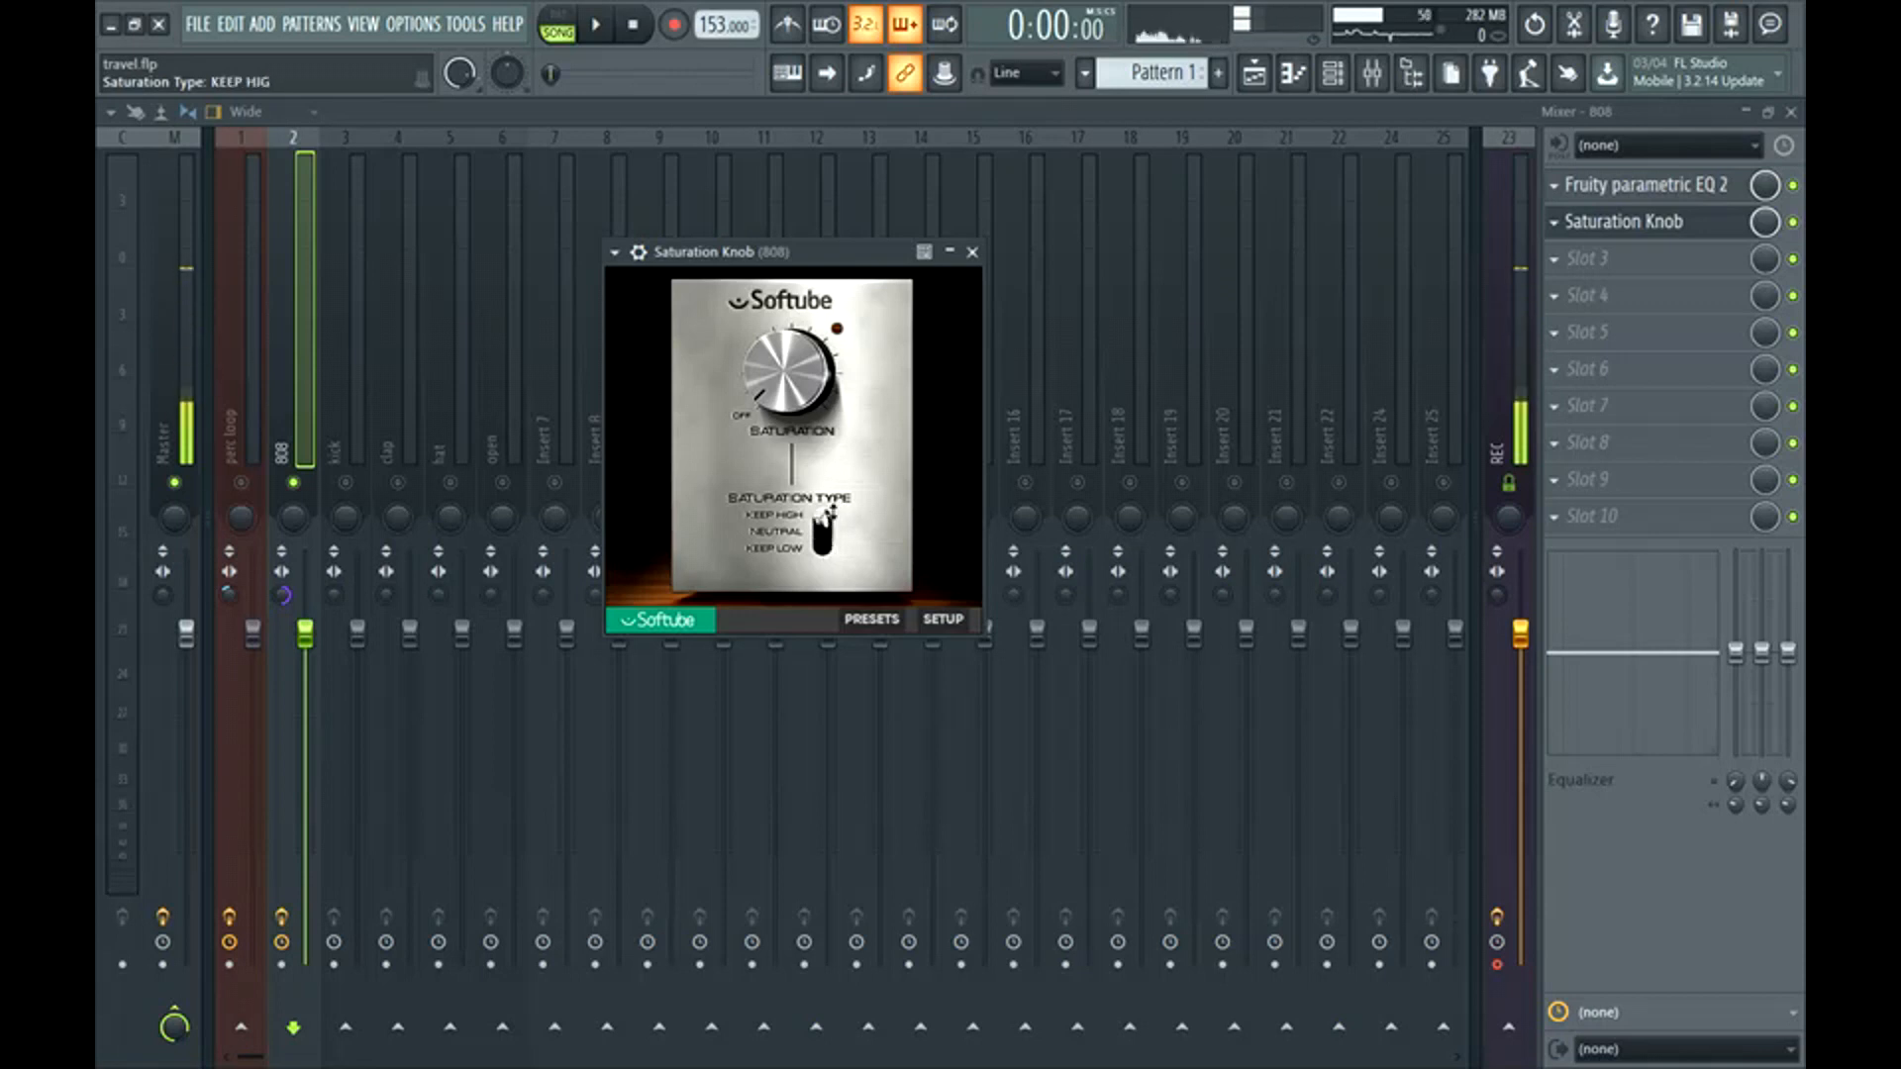
pyautogui.moveTo(822, 517); pyautogui.dragTo(823, 555)
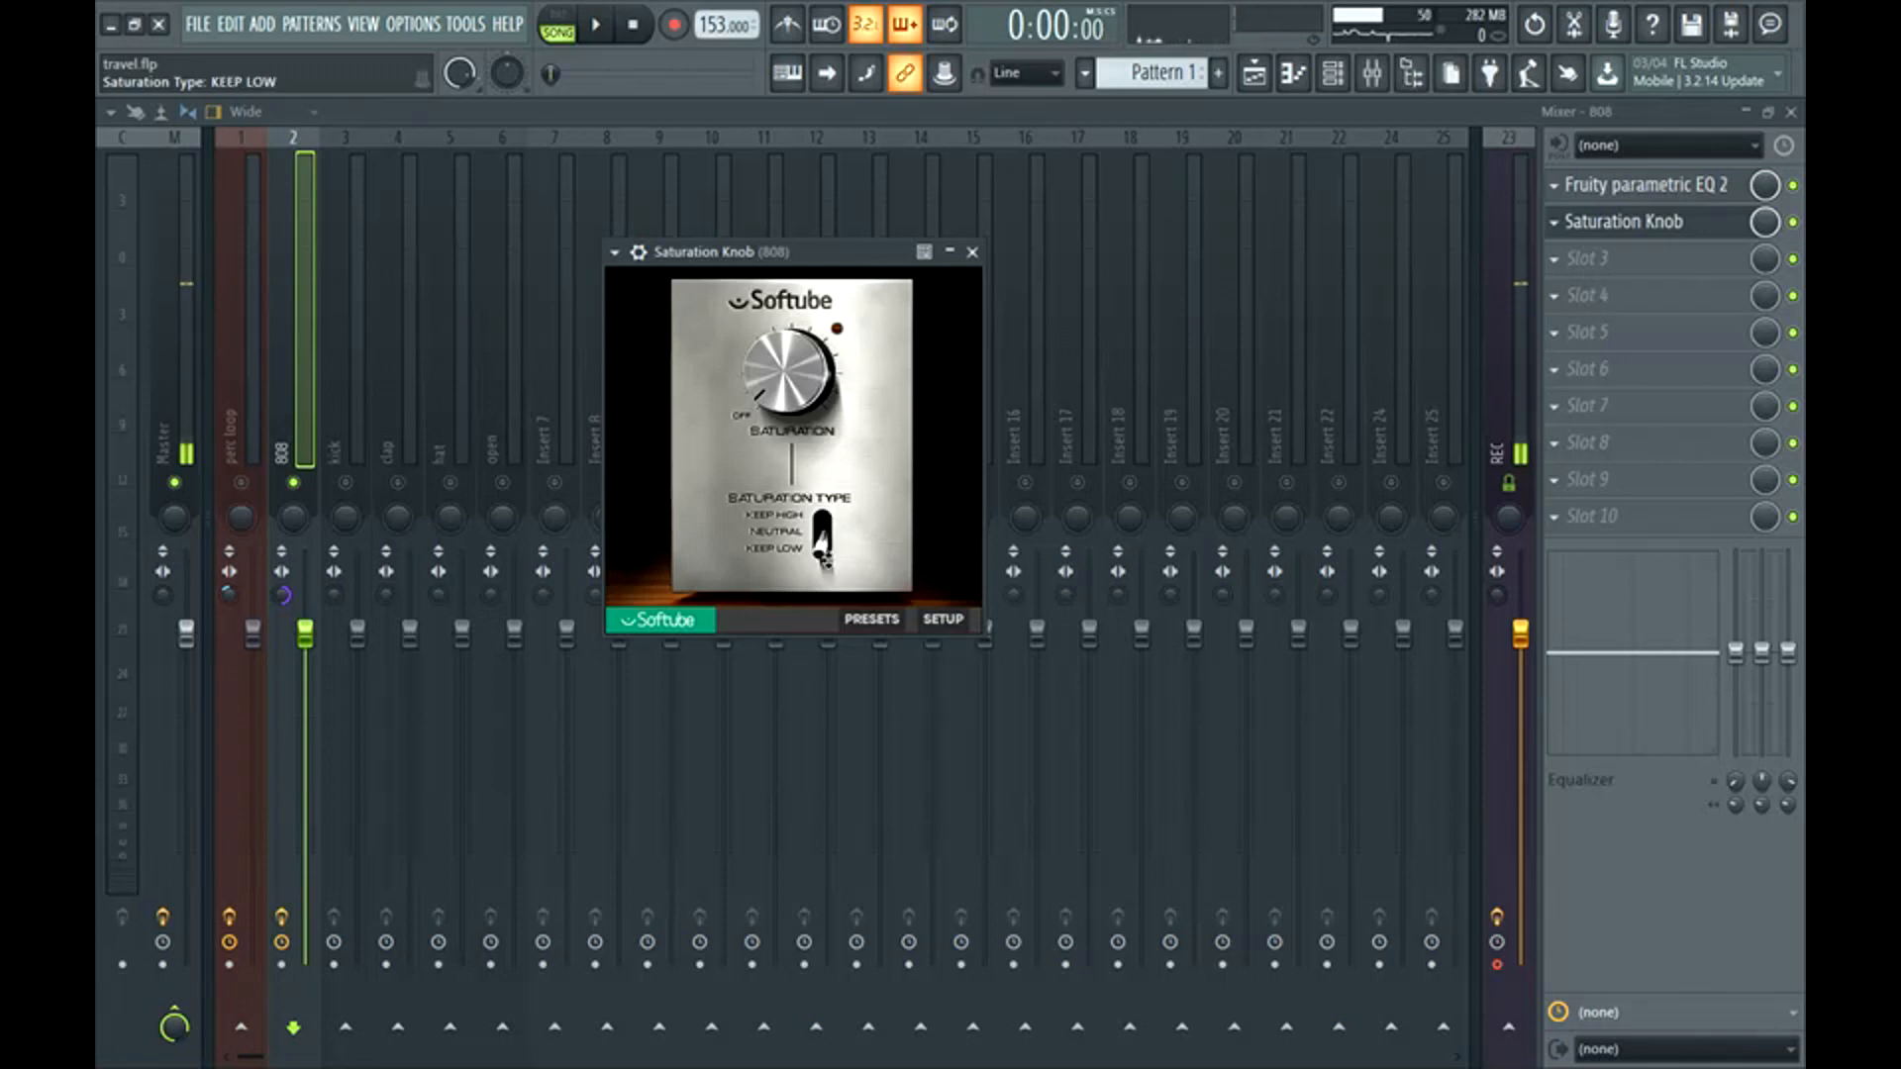
pyautogui.moveTo(836, 253); pyautogui.dragTo(889, 255)
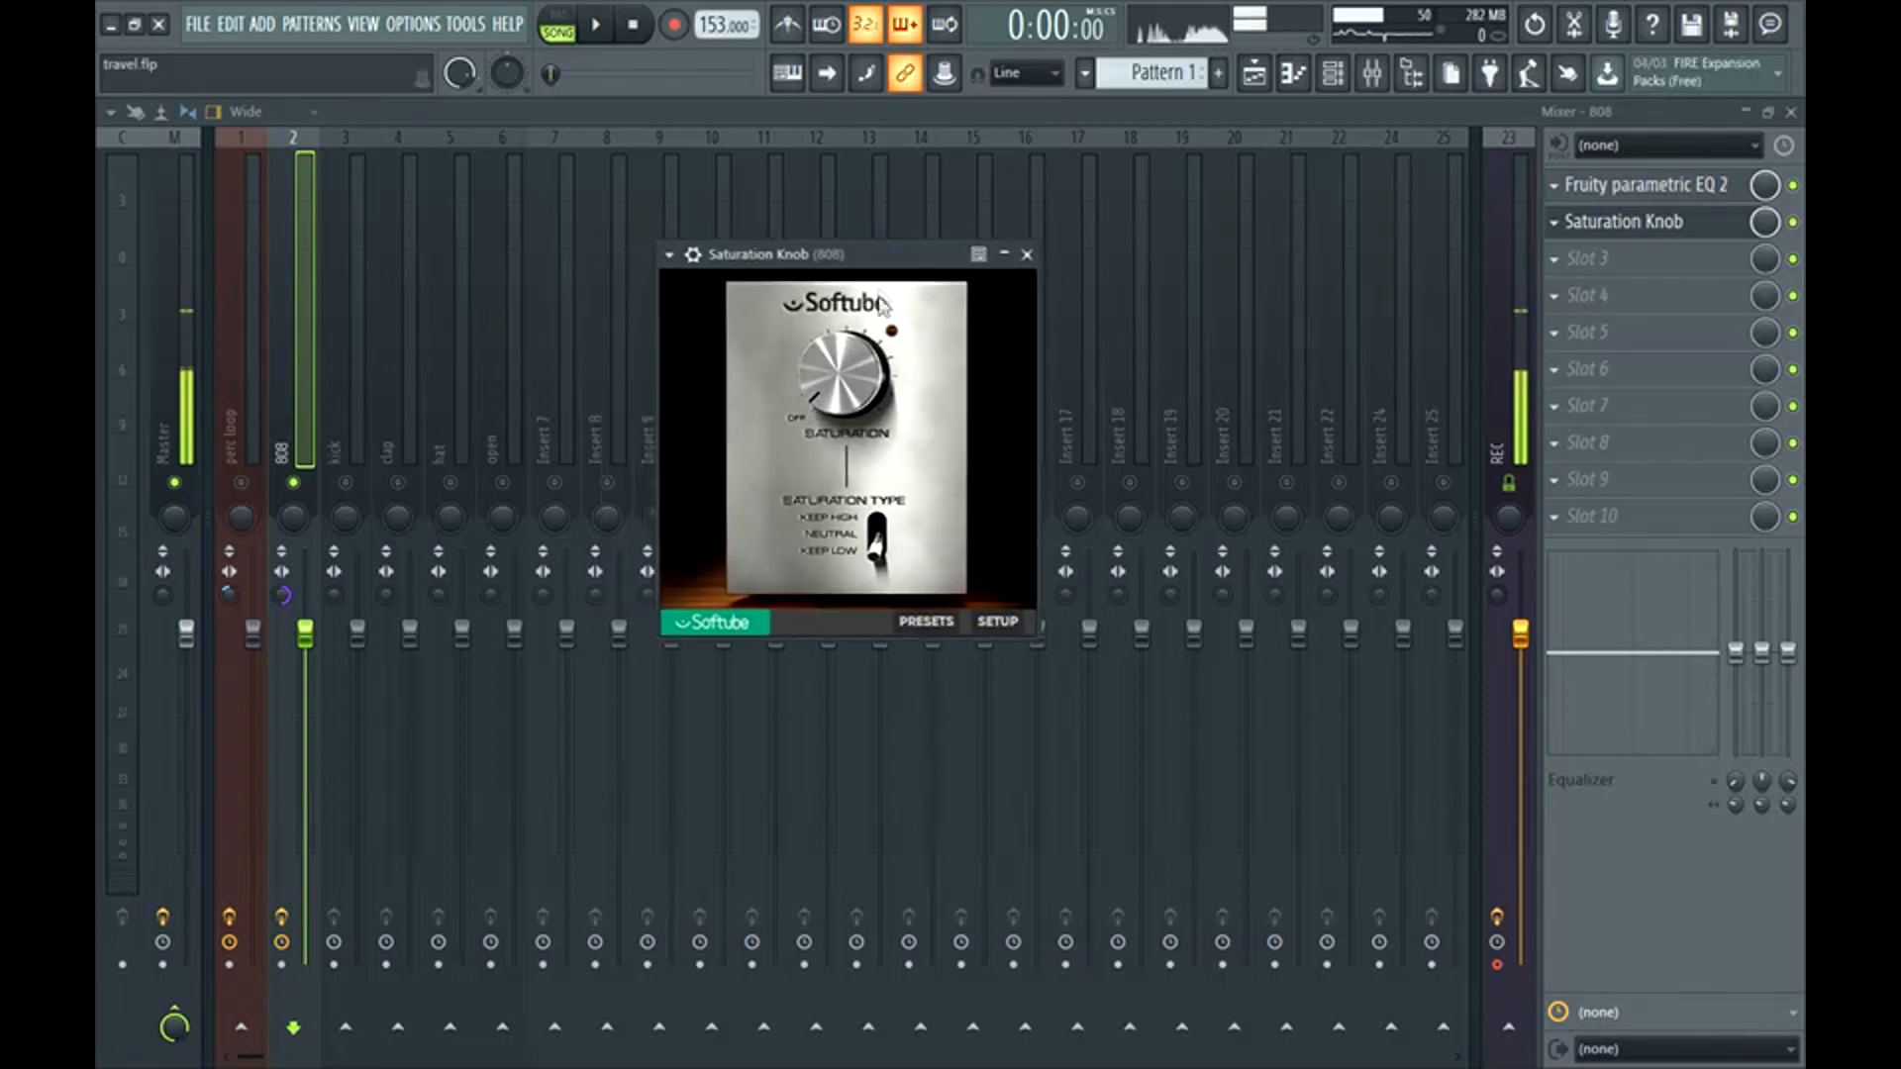
# Adjust the 808's saturation amount during playback and close the Saturation Knob window.
pyautogui.press('space')
pyautogui.moveTo(854, 349); pyautogui.dragTo(836, 358)
pyautogui.click(1026, 254)
pyautogui.press('space')
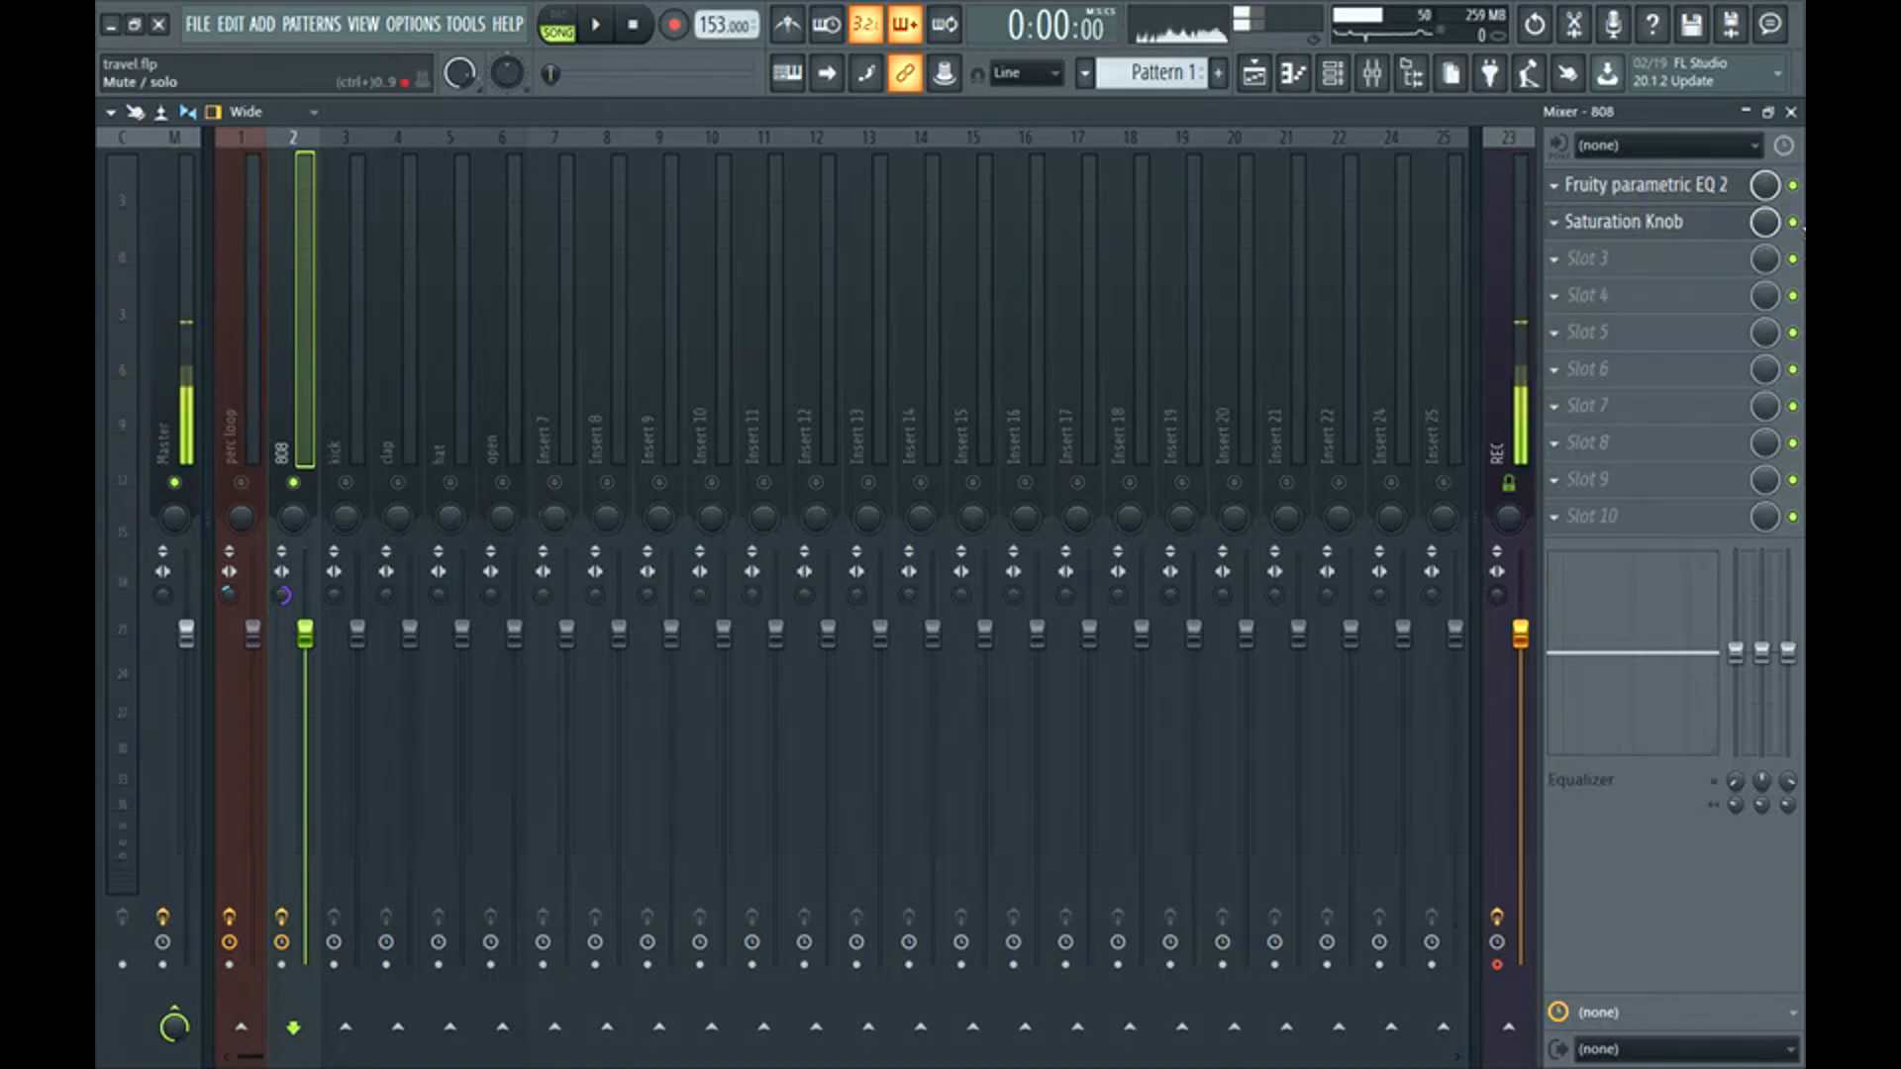
# Compare the 808's sound with Saturation Knob bypassed and with it enabled again.
pyautogui.press('space')
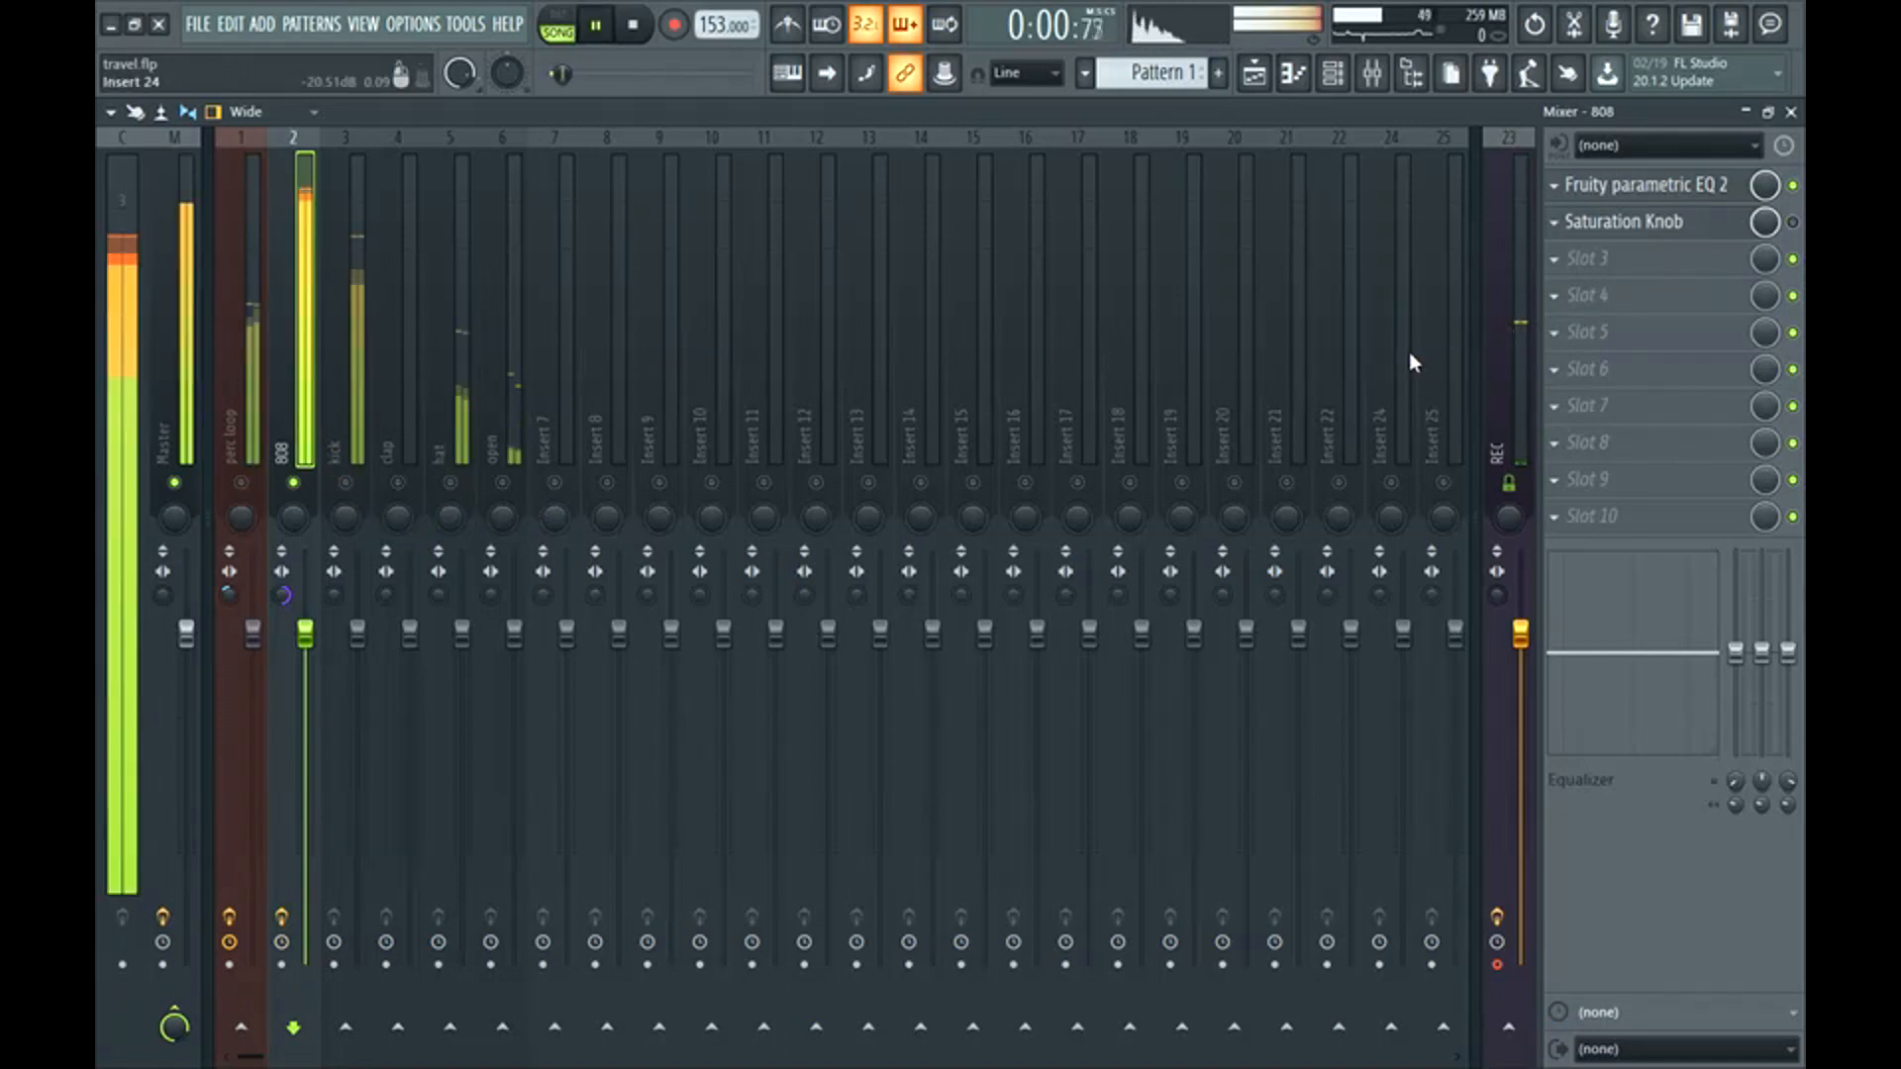
pyautogui.press('space')
pyautogui.click(1793, 222)
pyautogui.press('space')
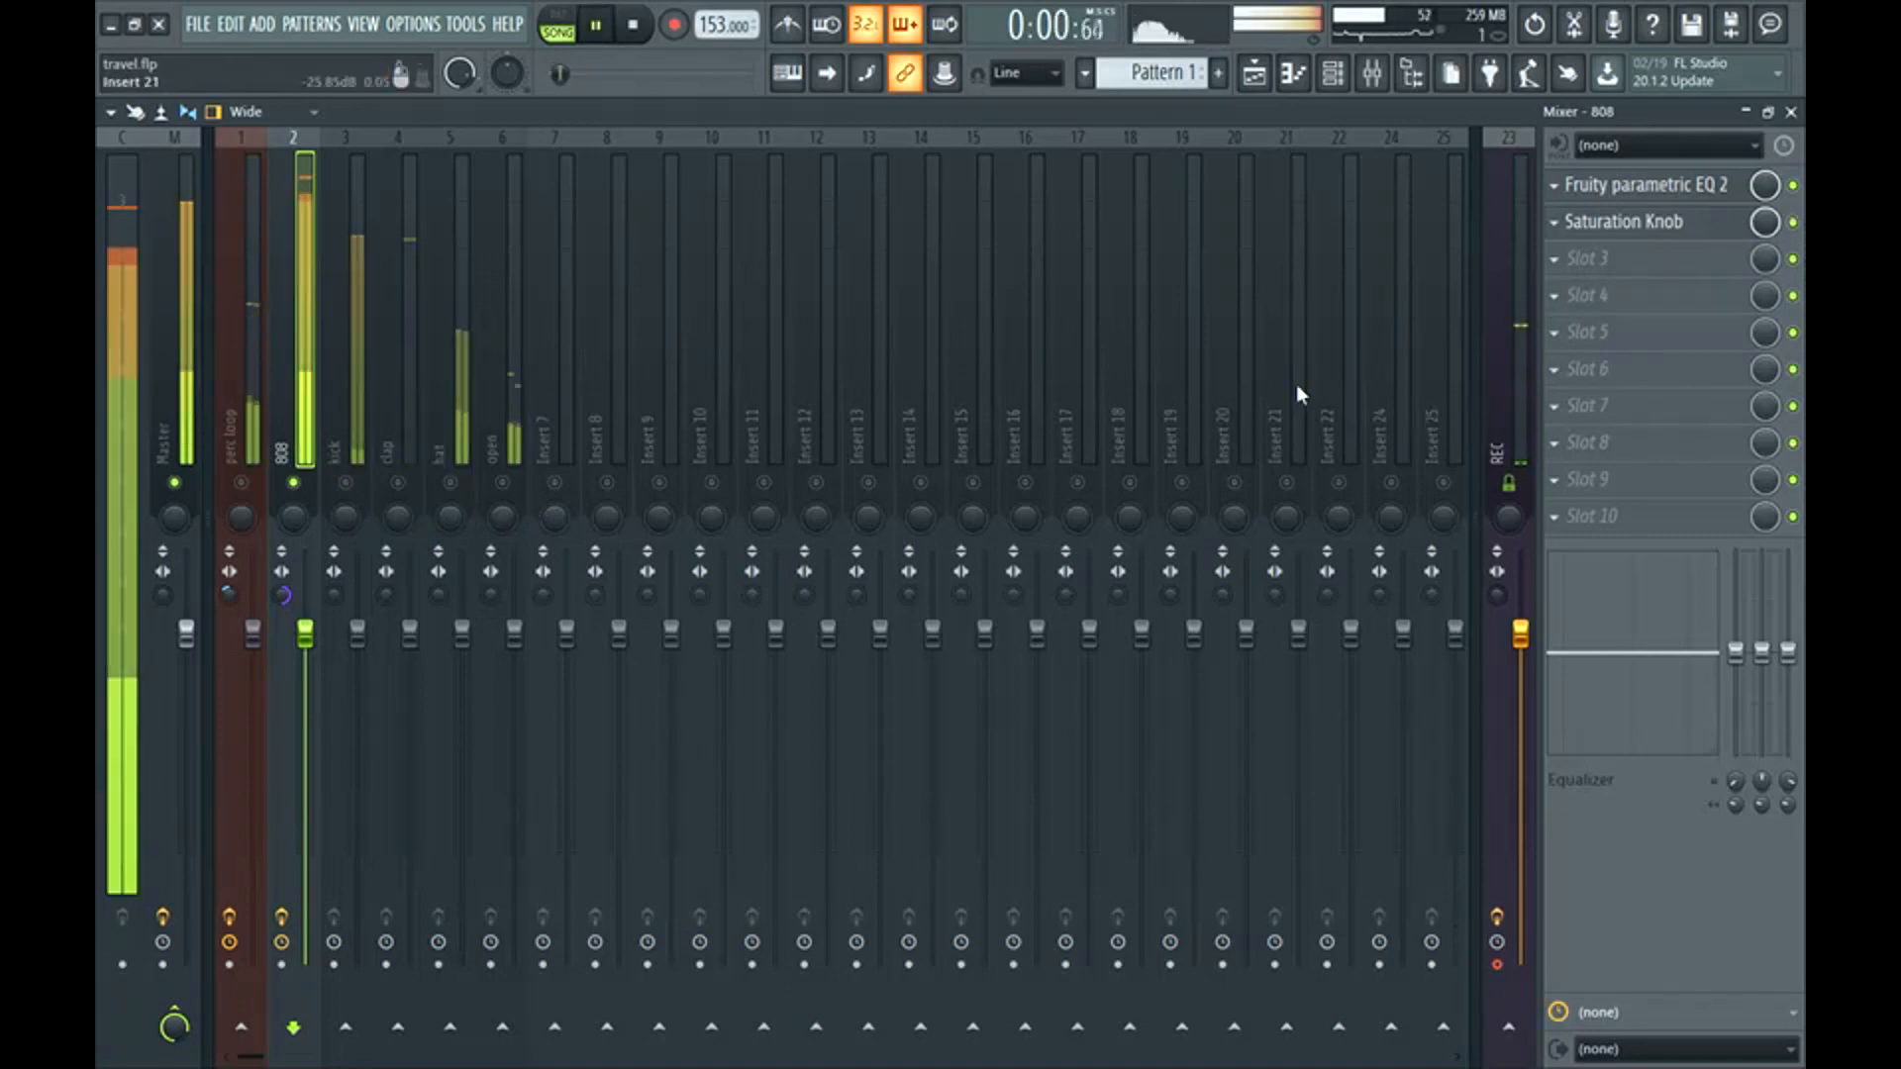
# Stop playback and lower the 808 track's volume by a few decibels.
pyautogui.press('space')
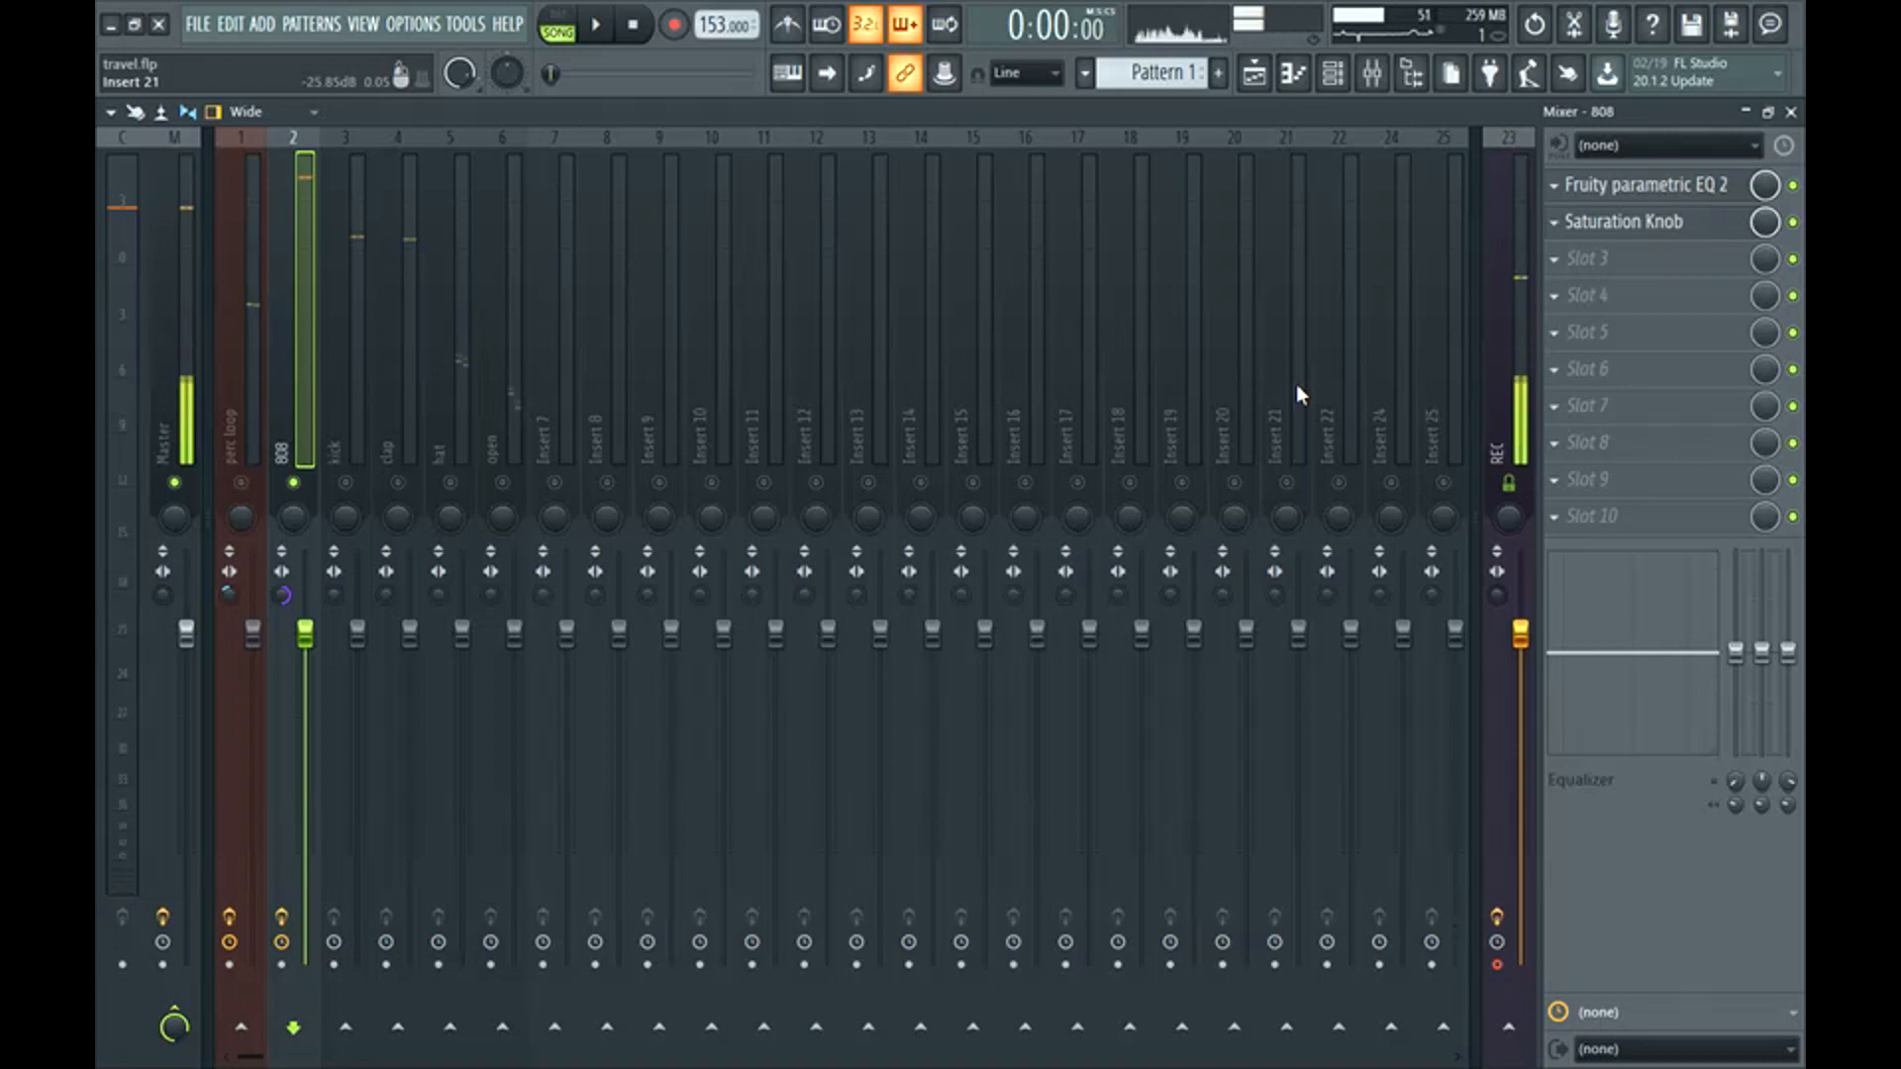
pyautogui.moveTo(306, 666); pyautogui.dragTo(306, 699)
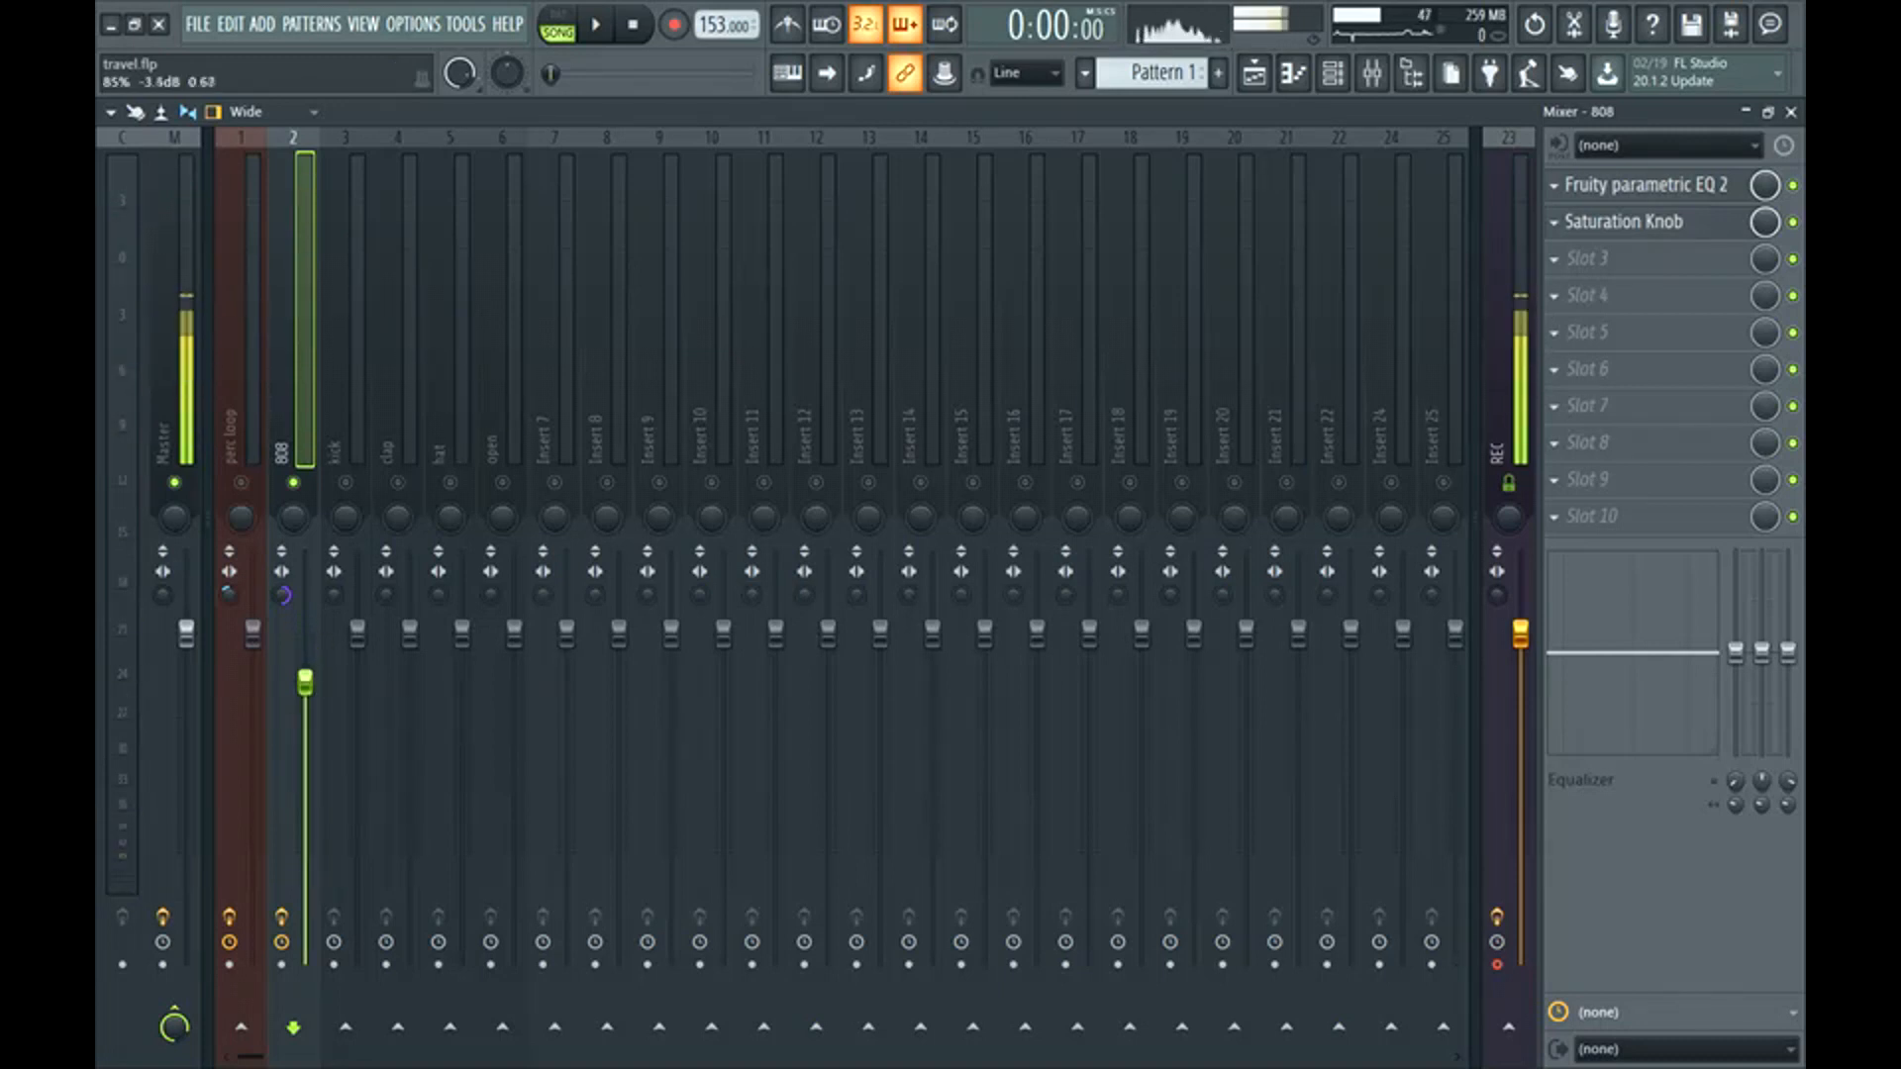
# Solo the kick track, load Fruity Parametric EQ 2 into its first effect slot and play it briefly.
pyautogui.click(346, 395)
pyautogui.click(1682, 218)
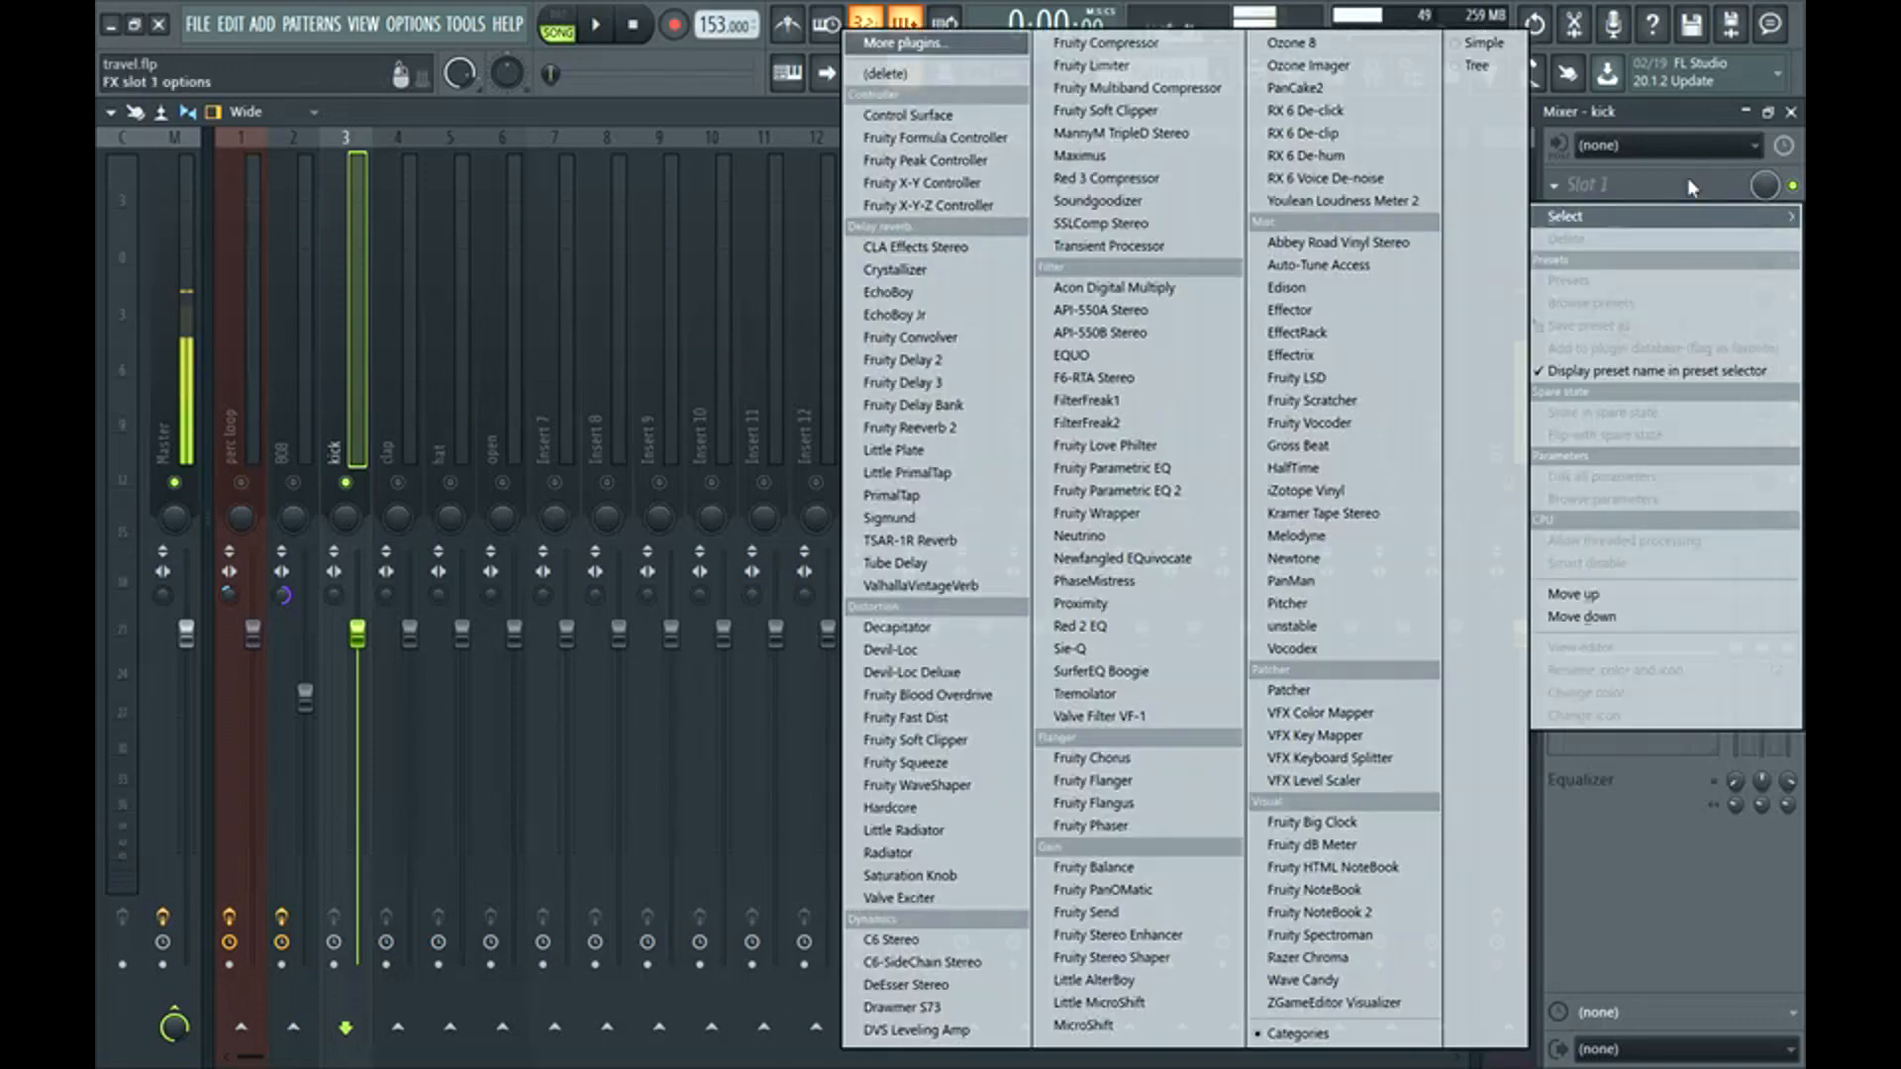
pyautogui.click(1112, 484)
pyautogui.press('space')
pyautogui.press('space')
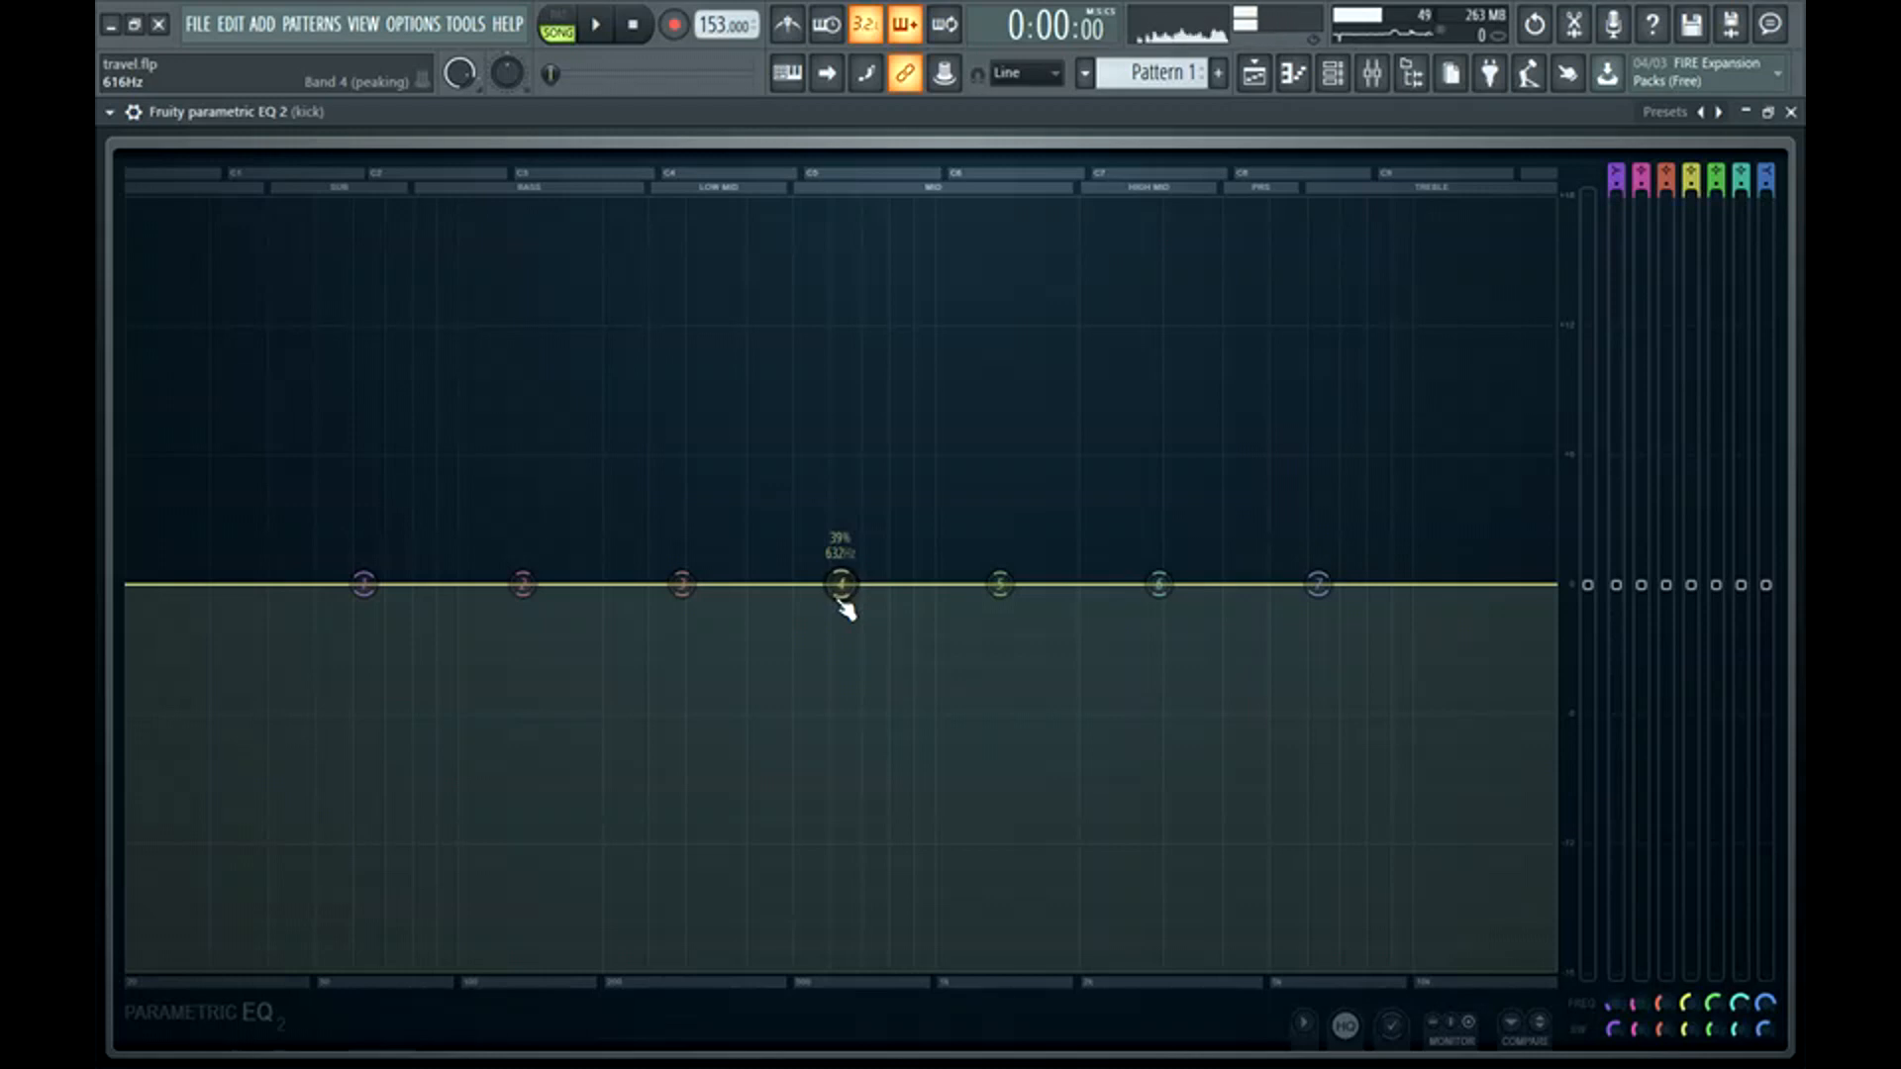
# Boost the kick EQ's band 6 by about 1.3 dB at 3005 Hz, adjust its width to about 14%, and return to the mixer.
pyautogui.moveTo(1162, 584); pyautogui.dragTo(1165, 558)
pyautogui.scroll(-3, 1165, 558)
pyautogui.scroll(3, 1164, 558)
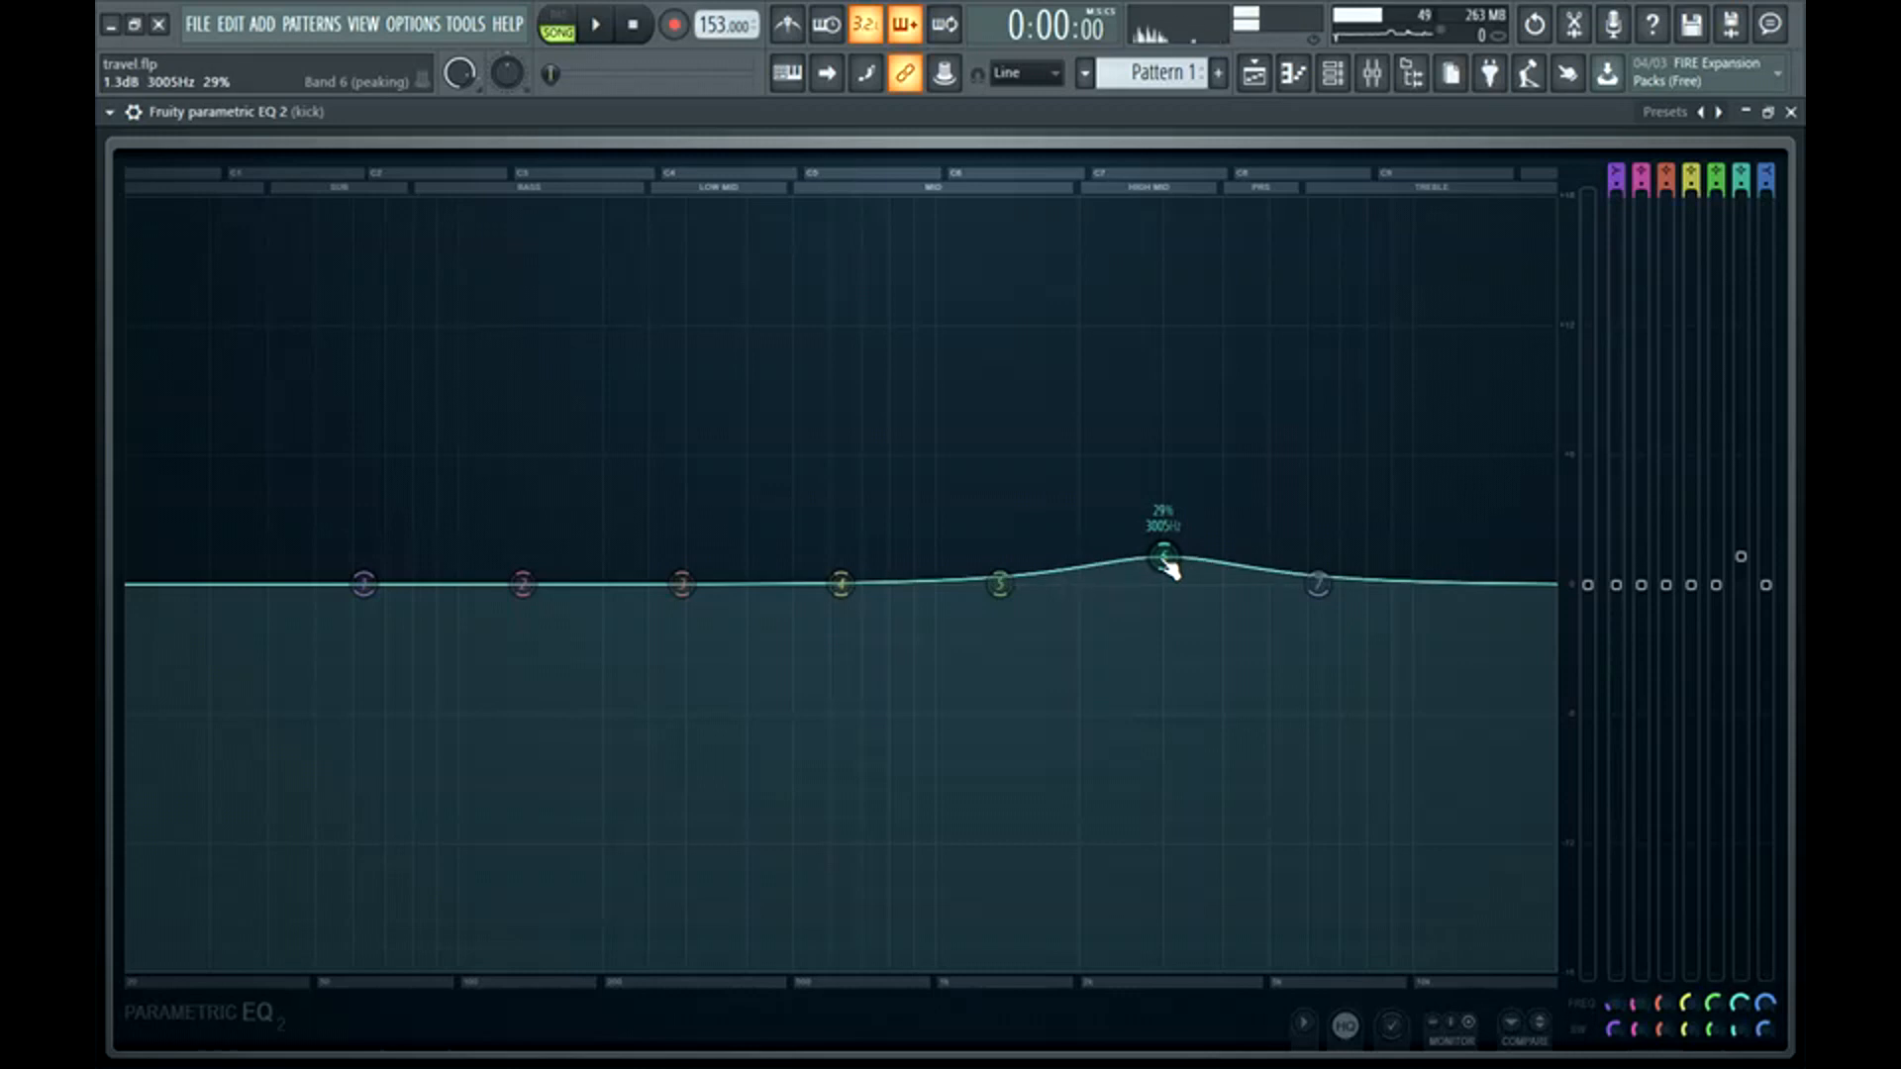
pyautogui.scroll(-3, 1180, 575)
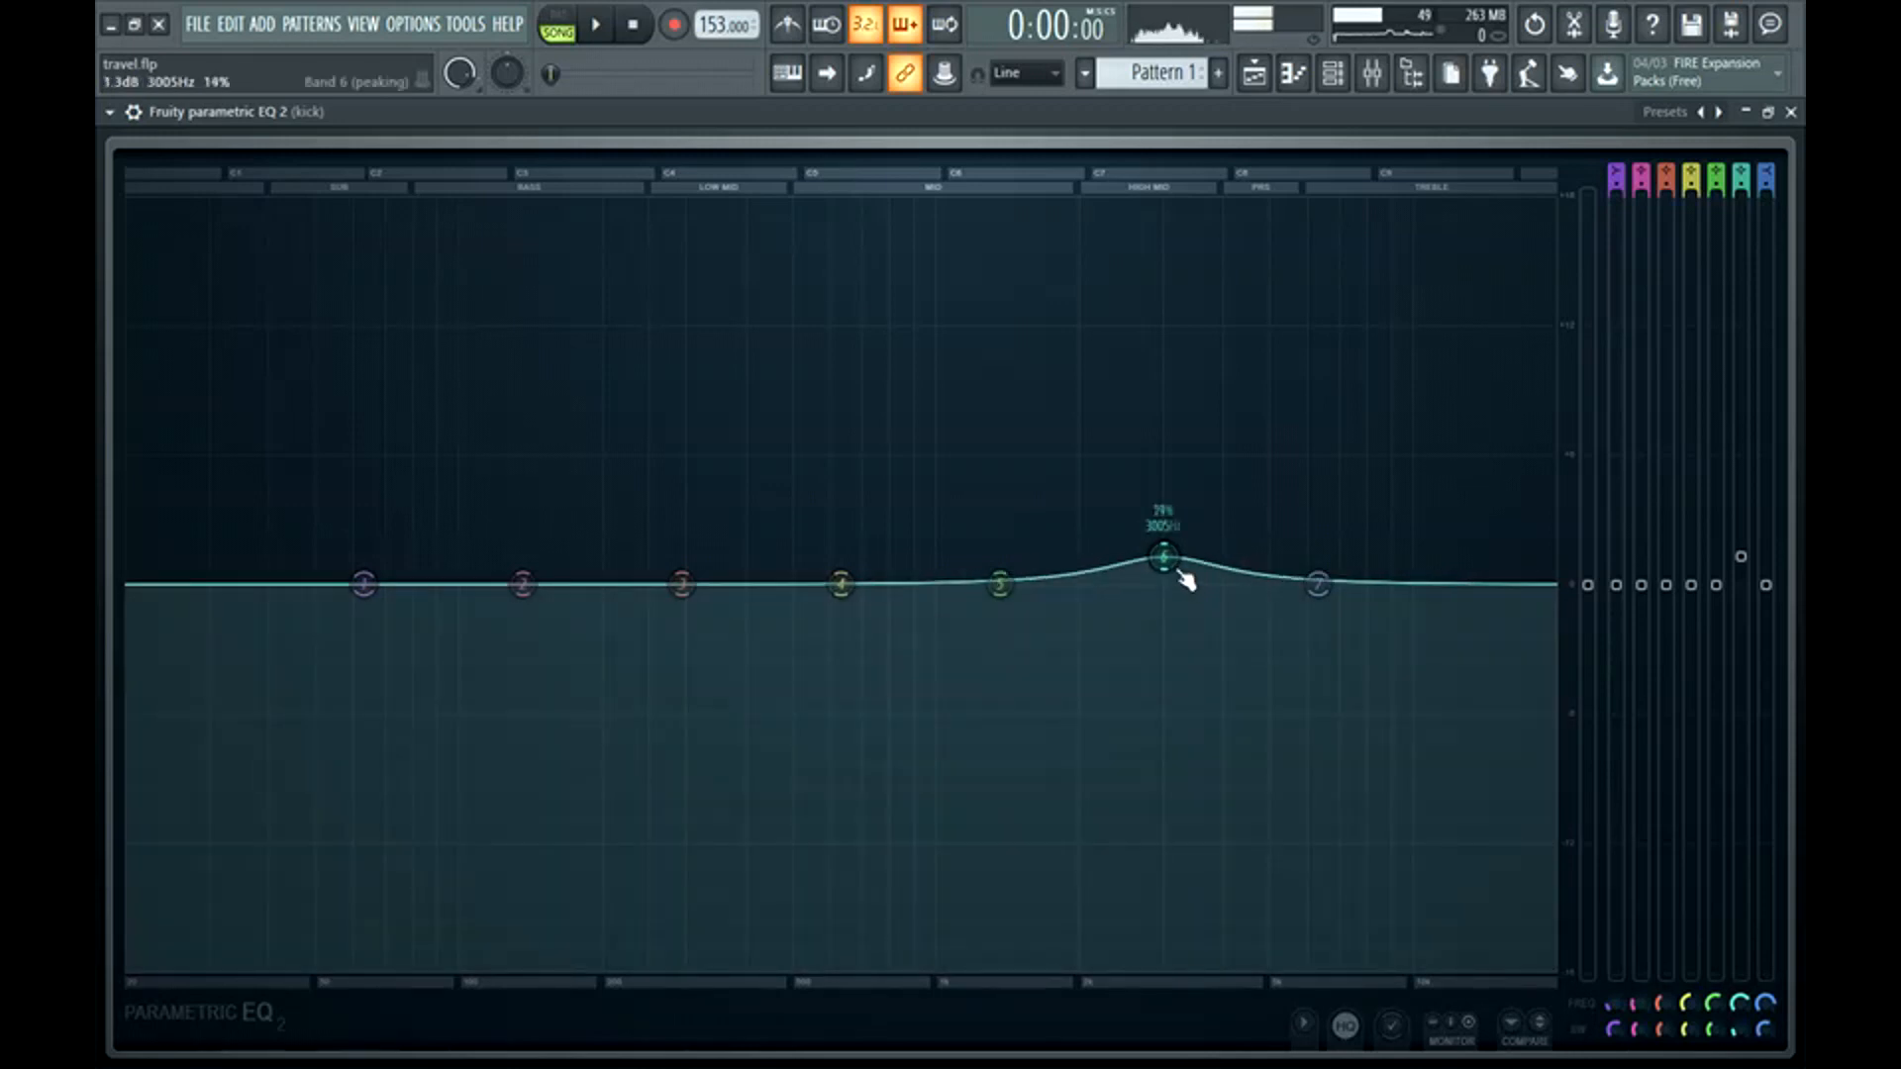
pyautogui.press('F9')
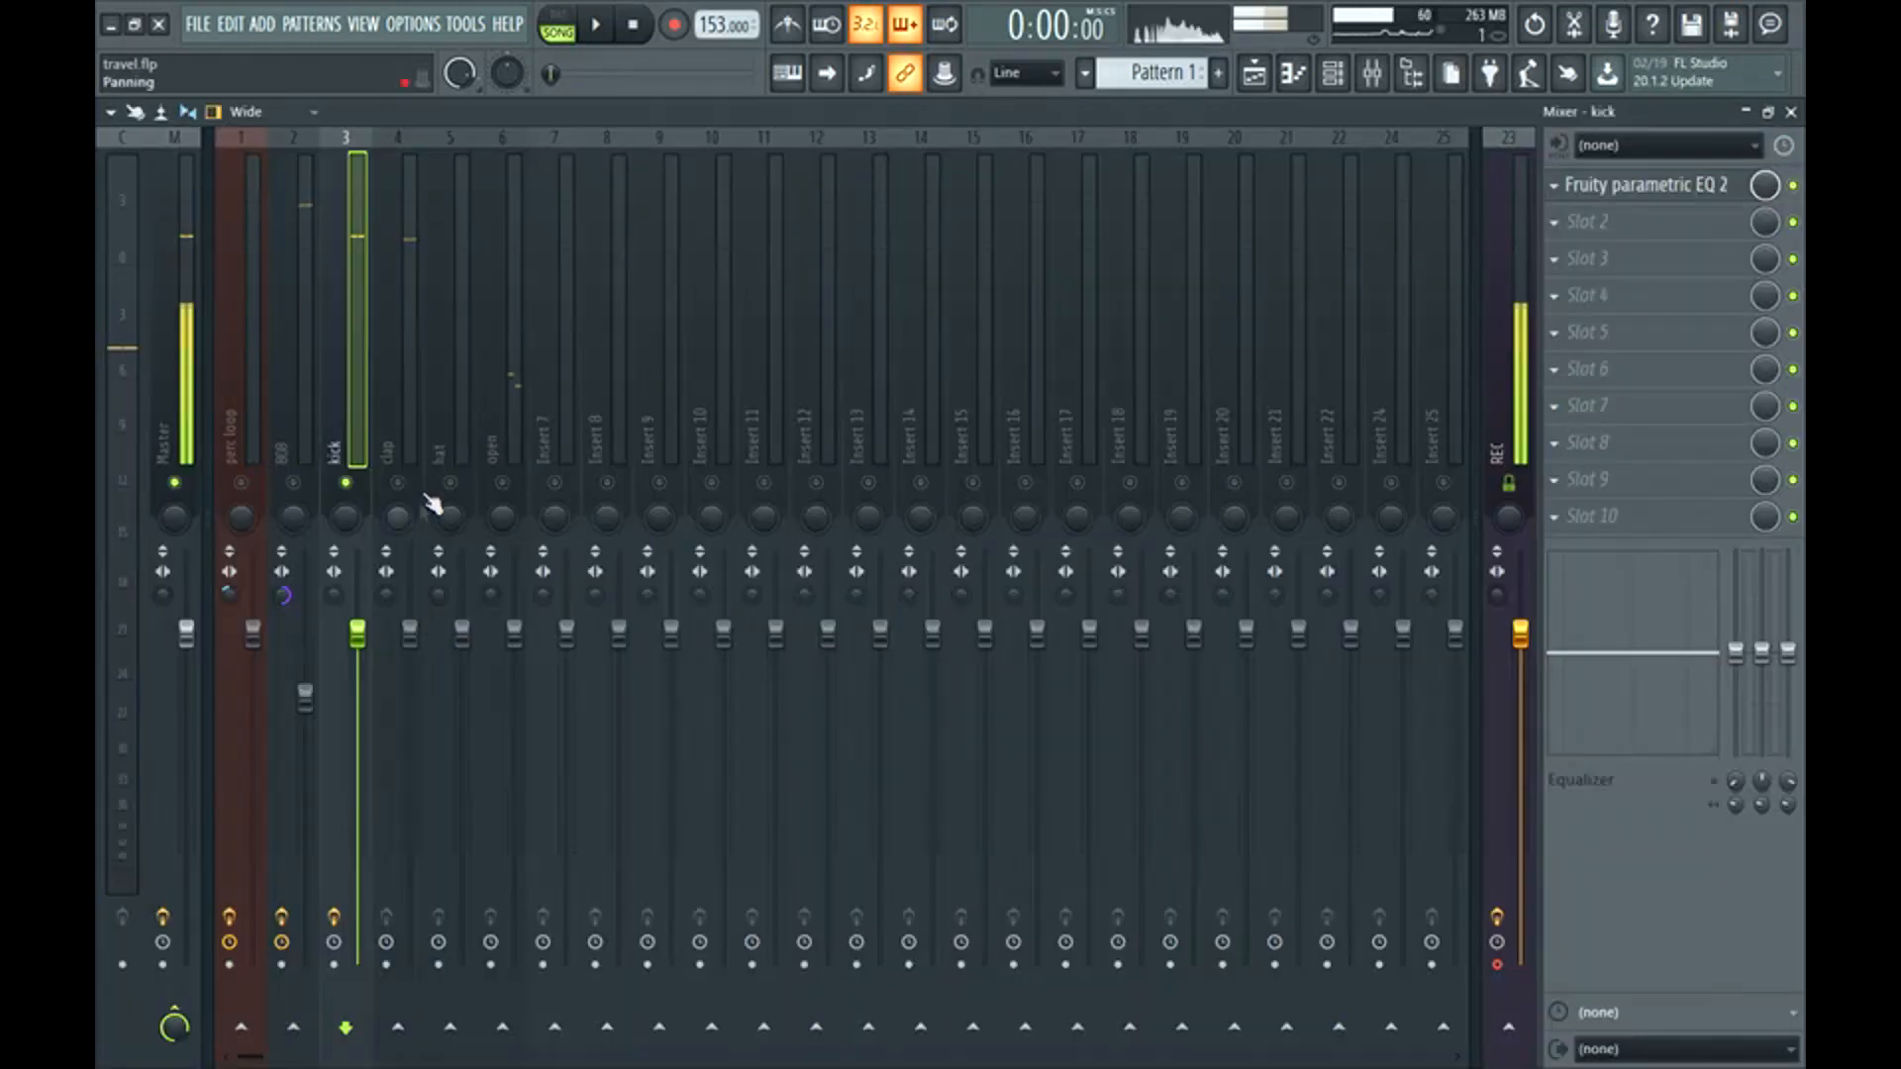
# Solo the clap track and load Fruity Parametric EQ 2 into its first effect slot.
pyautogui.click(406, 374)
pyautogui.click(1584, 185)
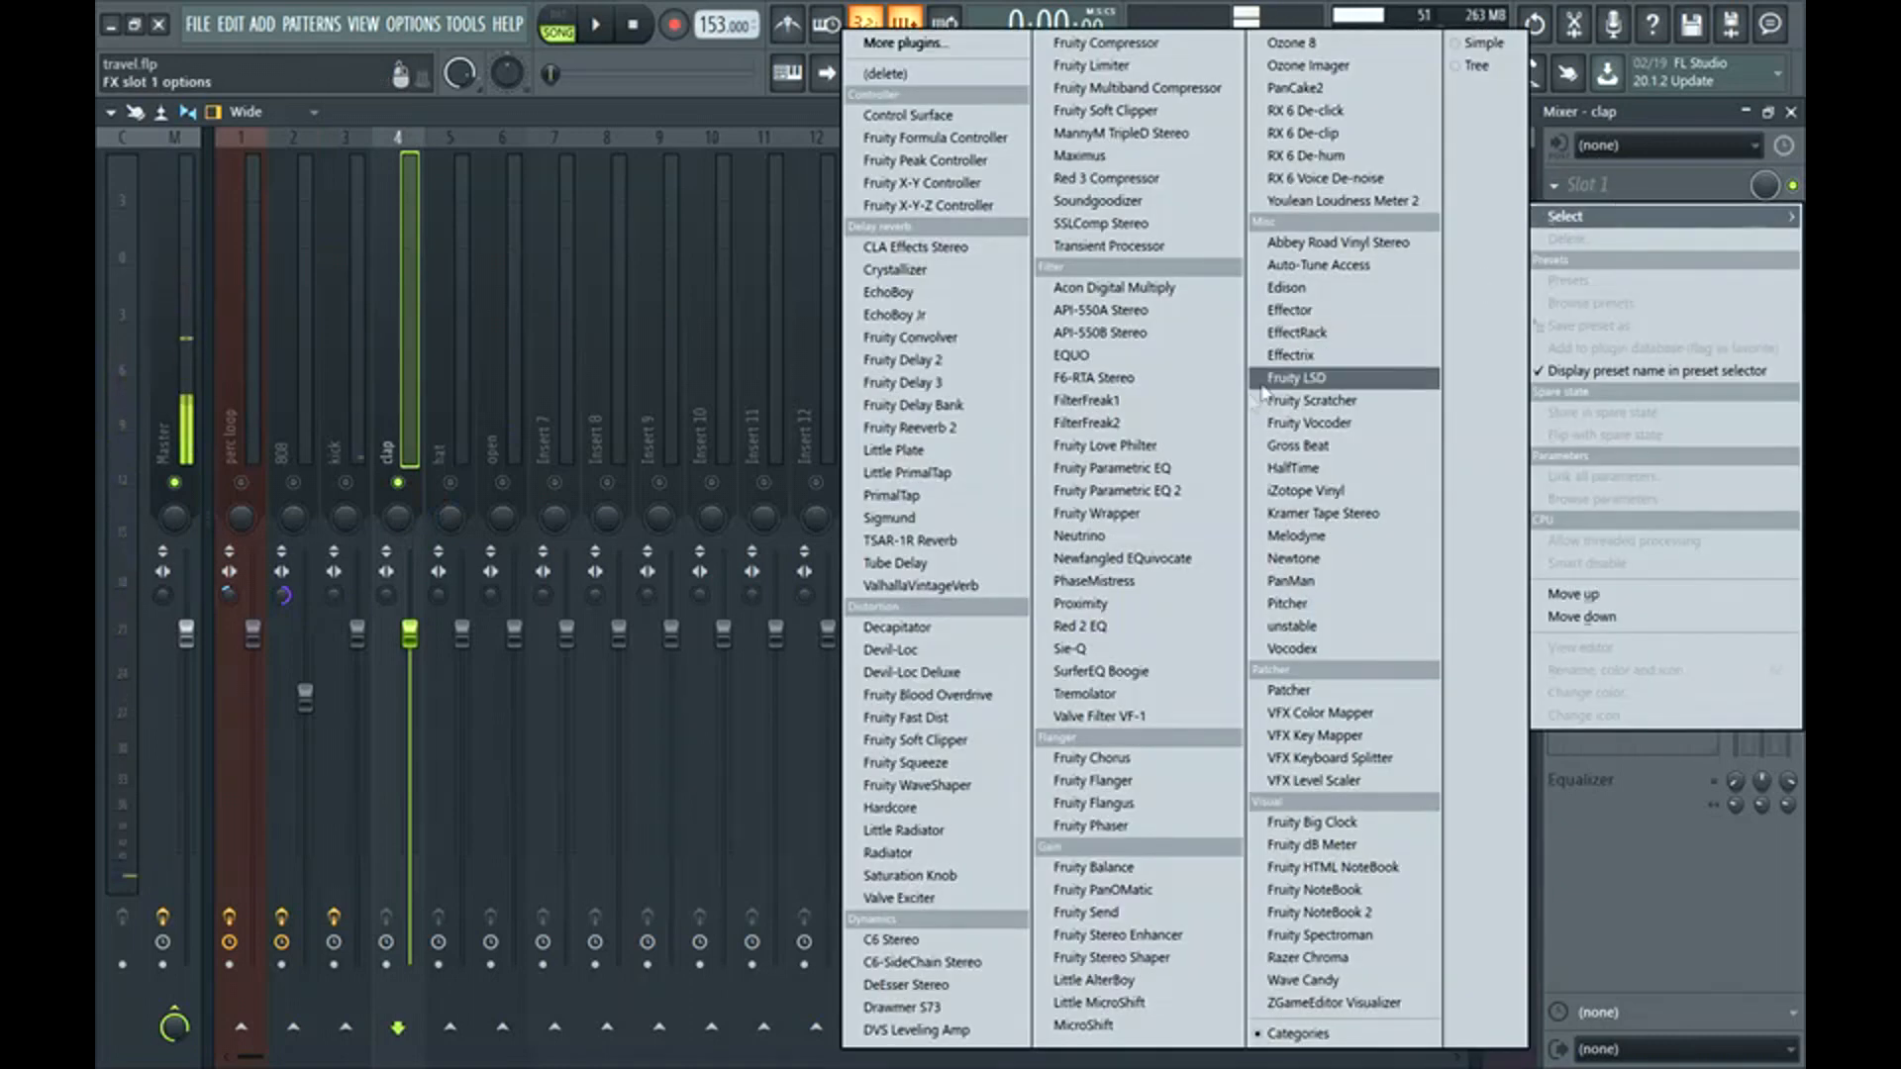
pyautogui.click(1199, 490)
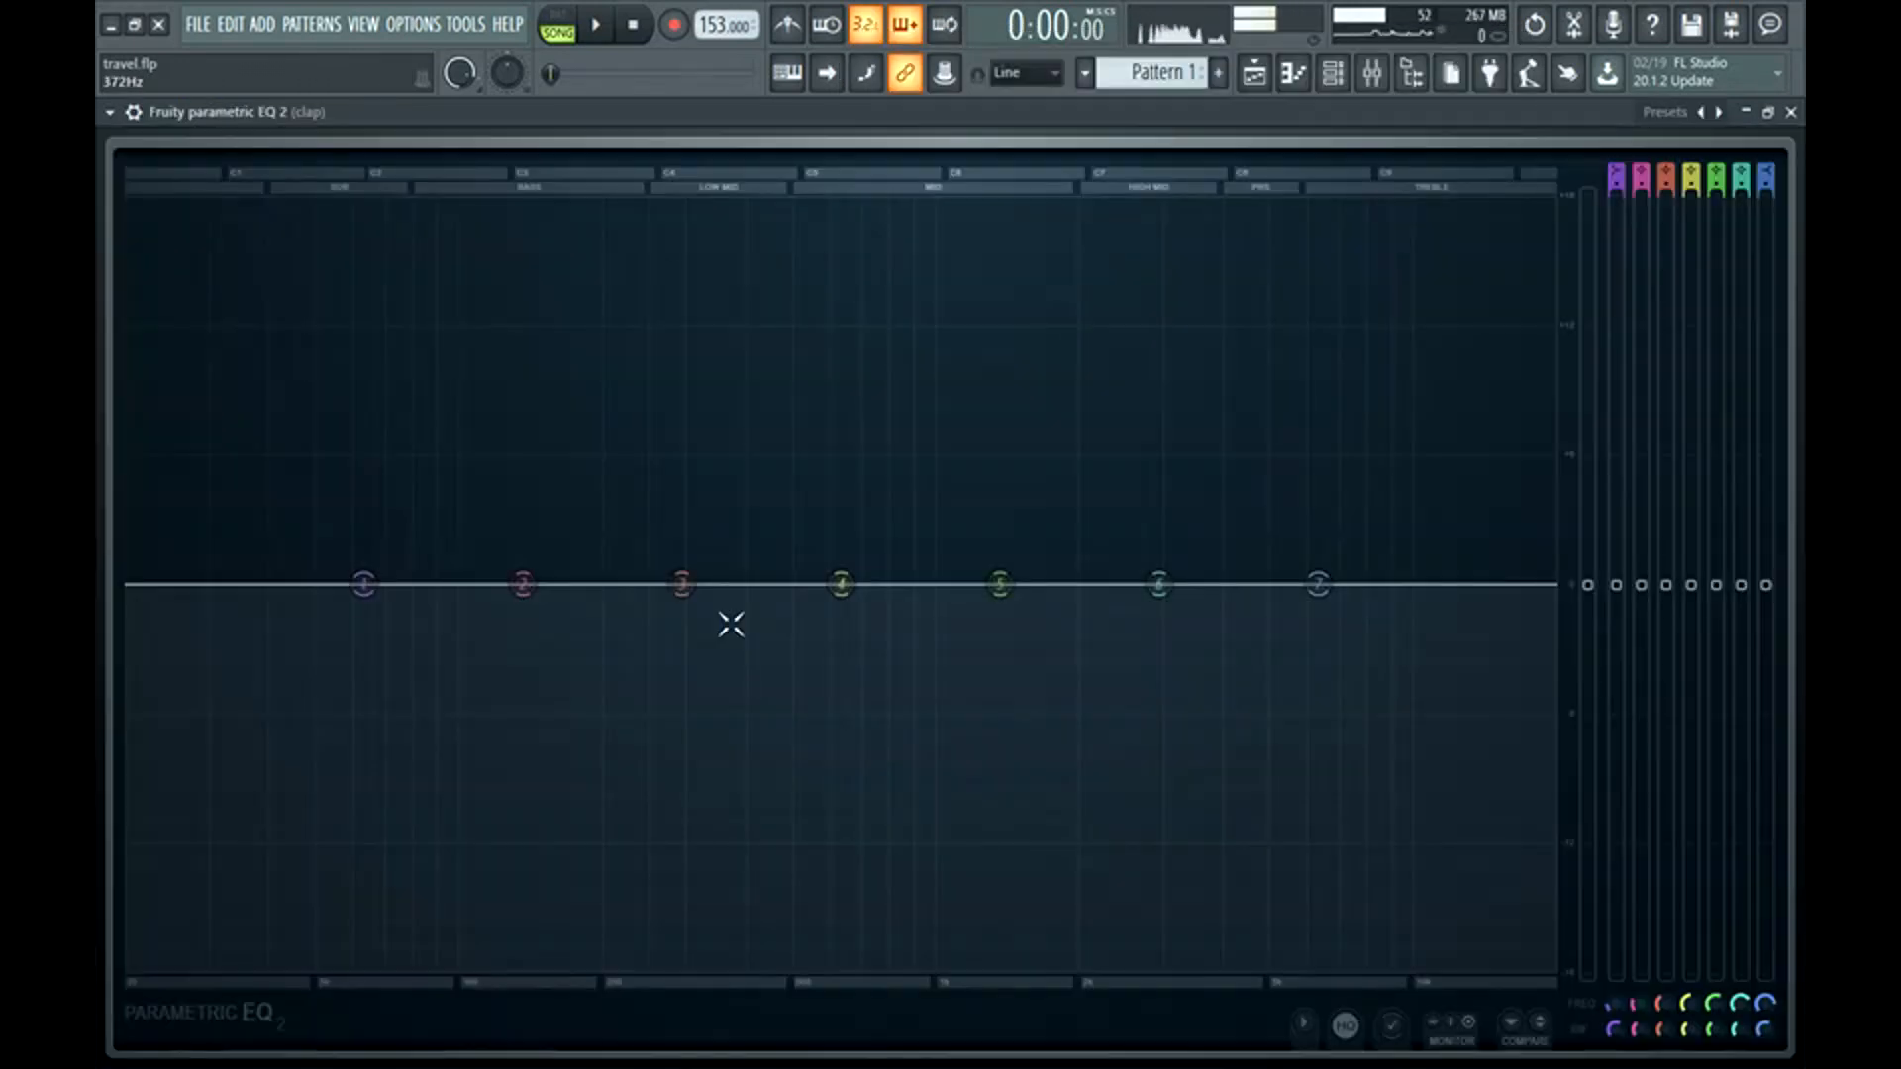
# Set the clap EQ's band 1 order to Steep 6 and pull it down to the minimum level at about 100 Hz.
pyautogui.rightClick(364, 584)
pyautogui.moveTo(419, 668)
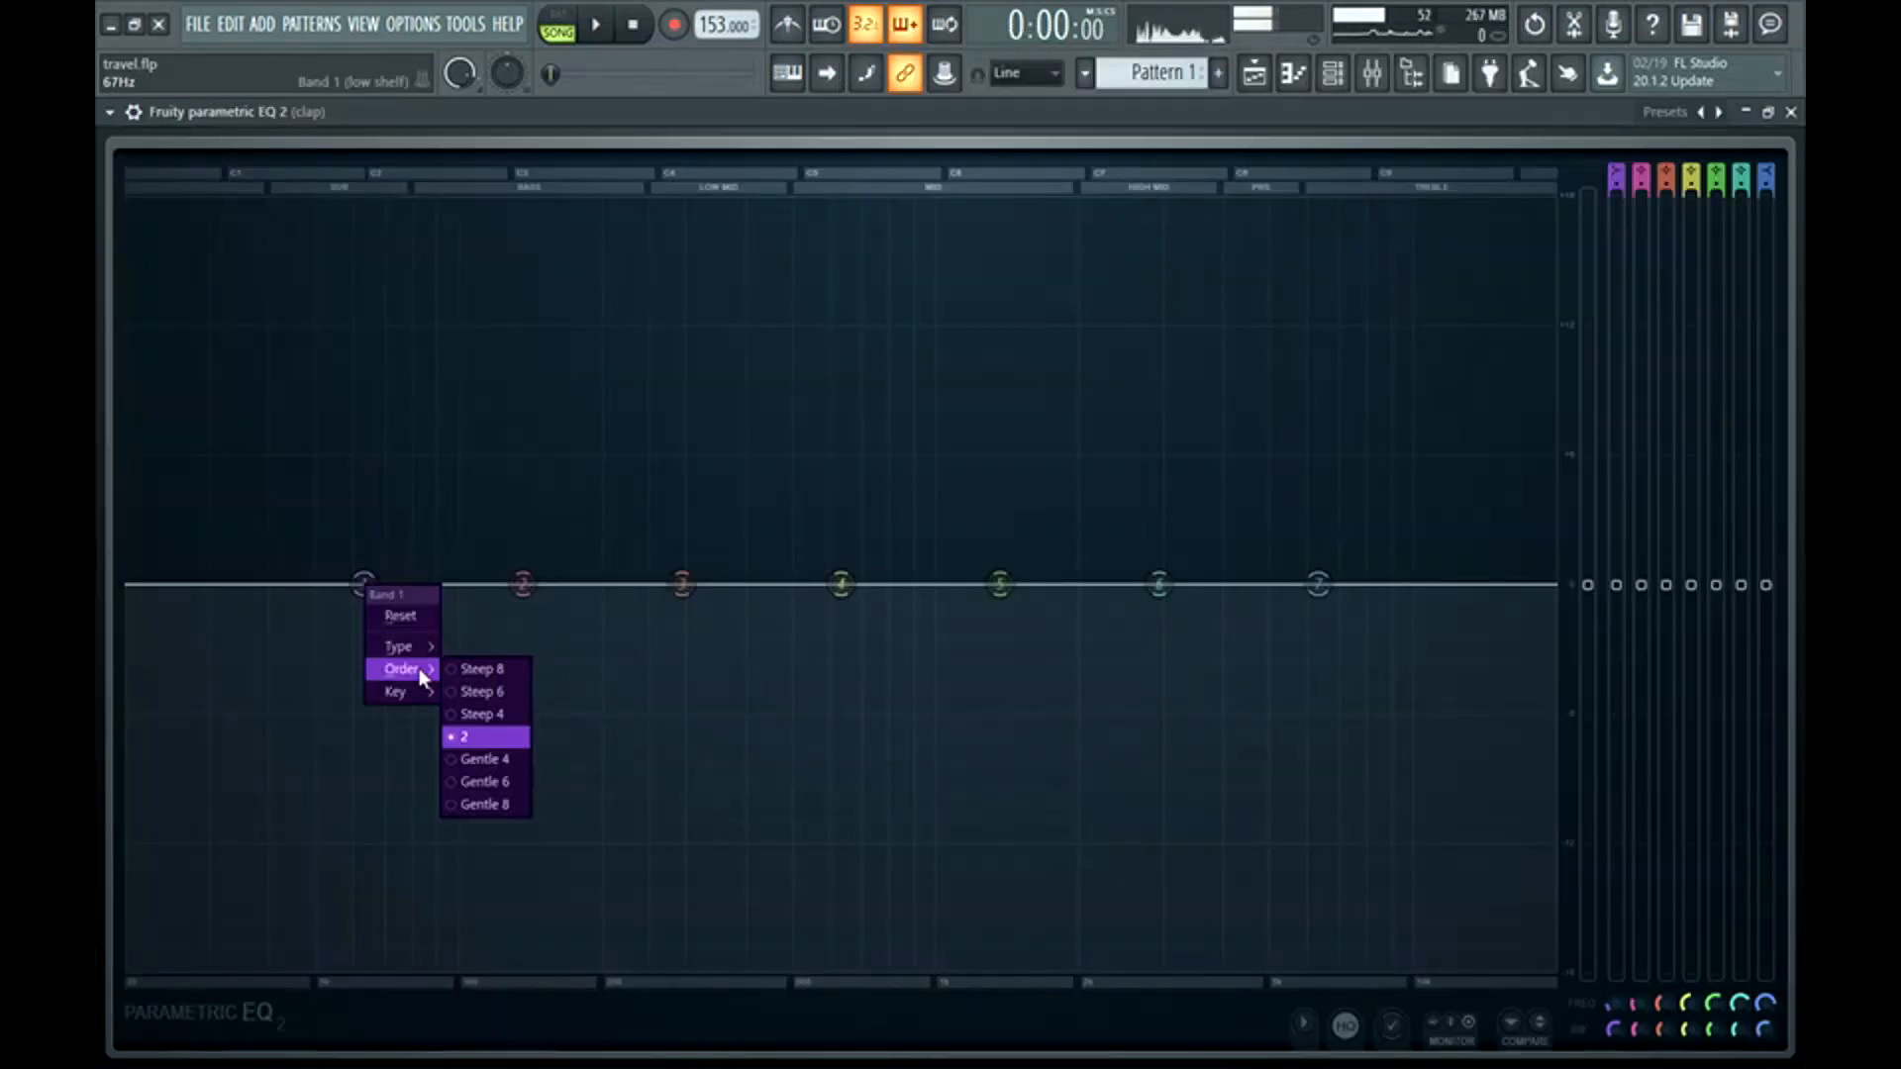
pyautogui.click(464, 692)
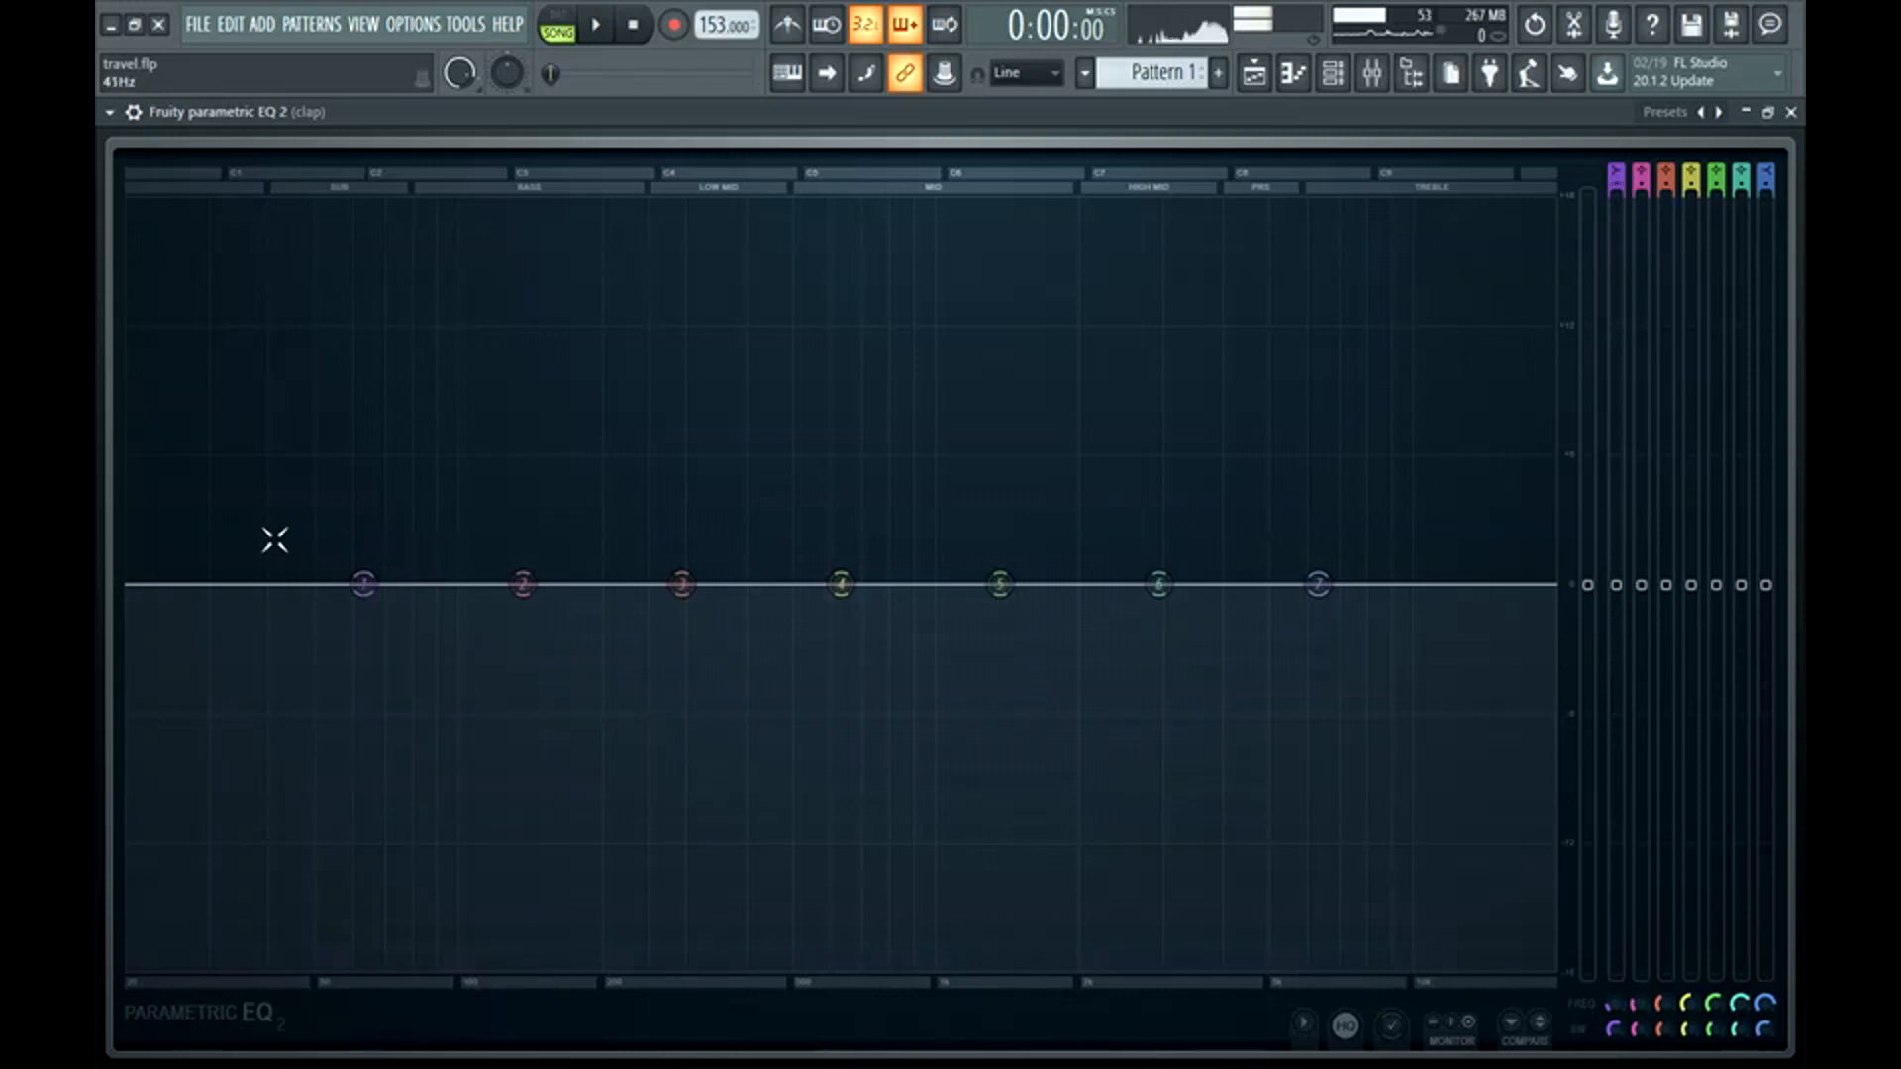
pyautogui.moveTo(358, 582); pyautogui.dragTo(459, 967)
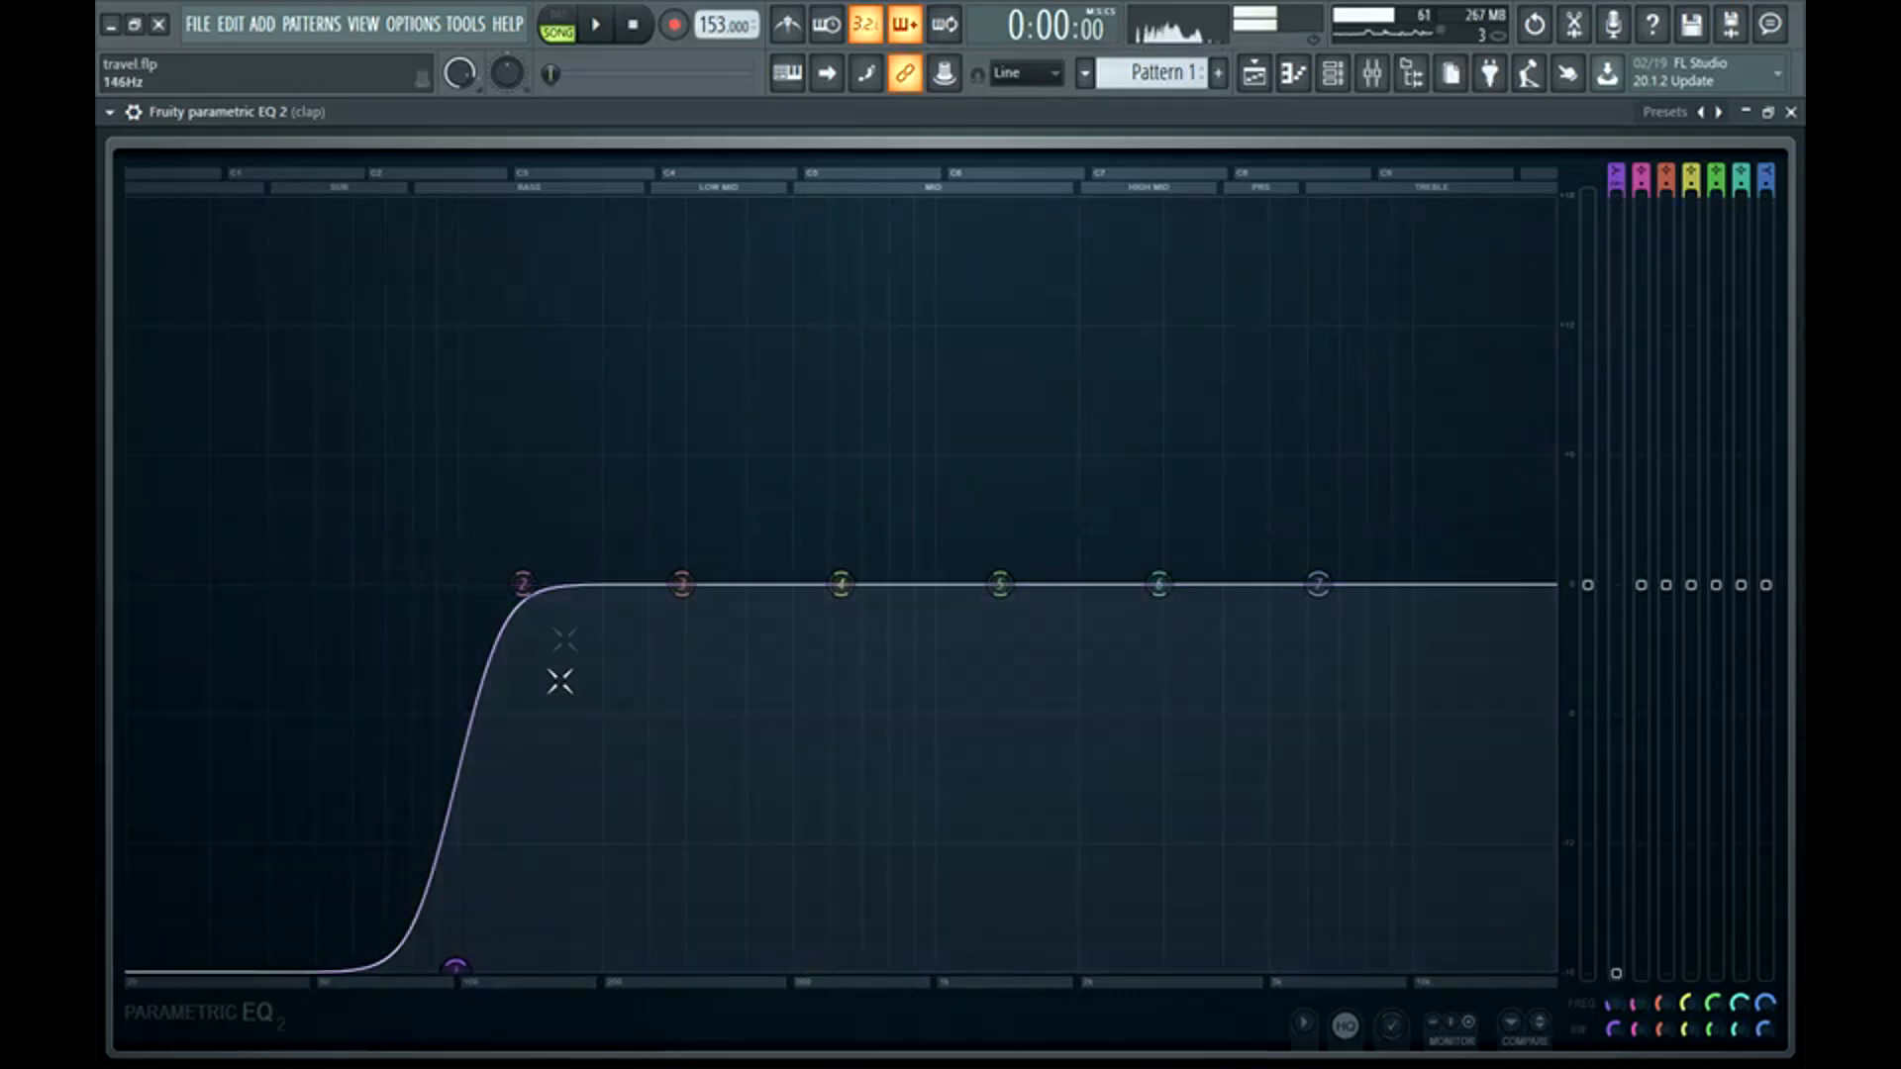
# Add a slight boost with a raised, adjusted-width band 4 and a gentle band 7 high-shelf lift at 6324 Hz on the clap.
pyautogui.moveTo(840, 585); pyautogui.dragTo(905, 555)
pyautogui.scroll(-6, 839, 534)
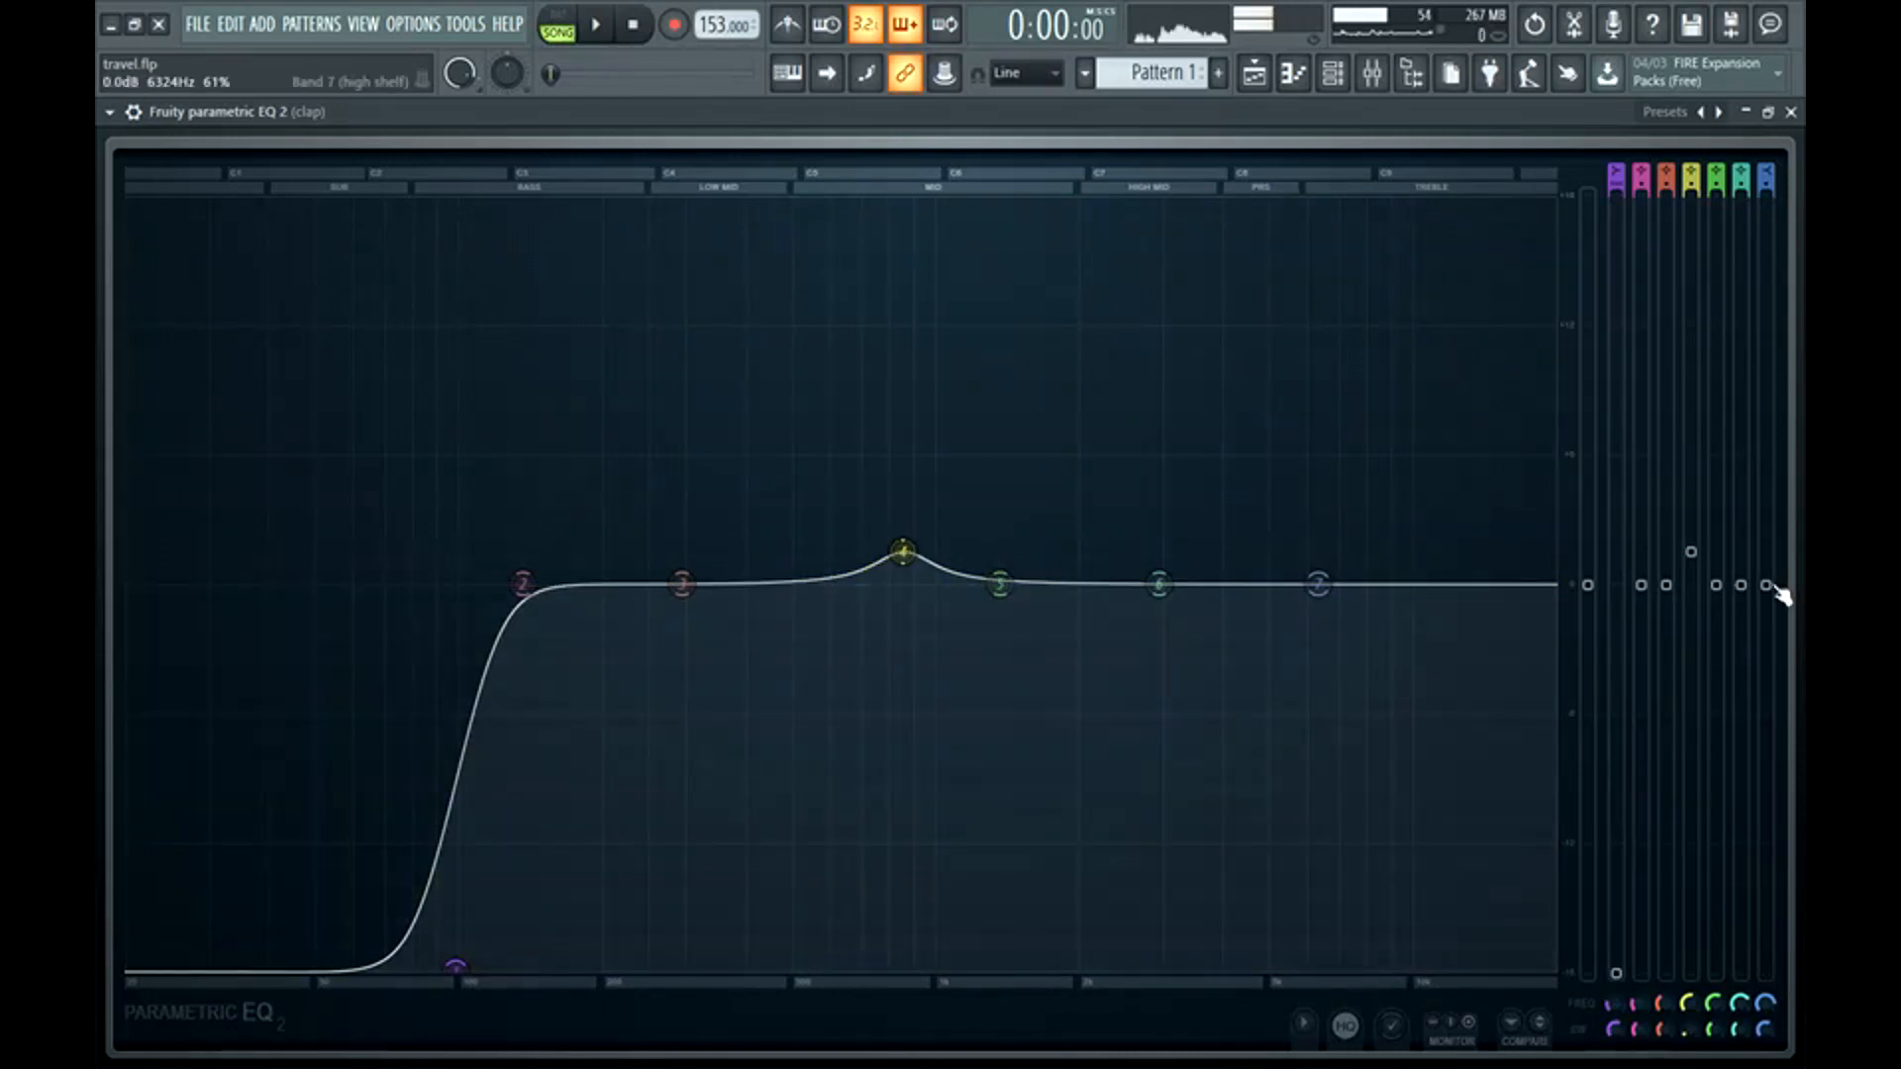
pyautogui.moveTo(1317, 585); pyautogui.dragTo(1317, 545)
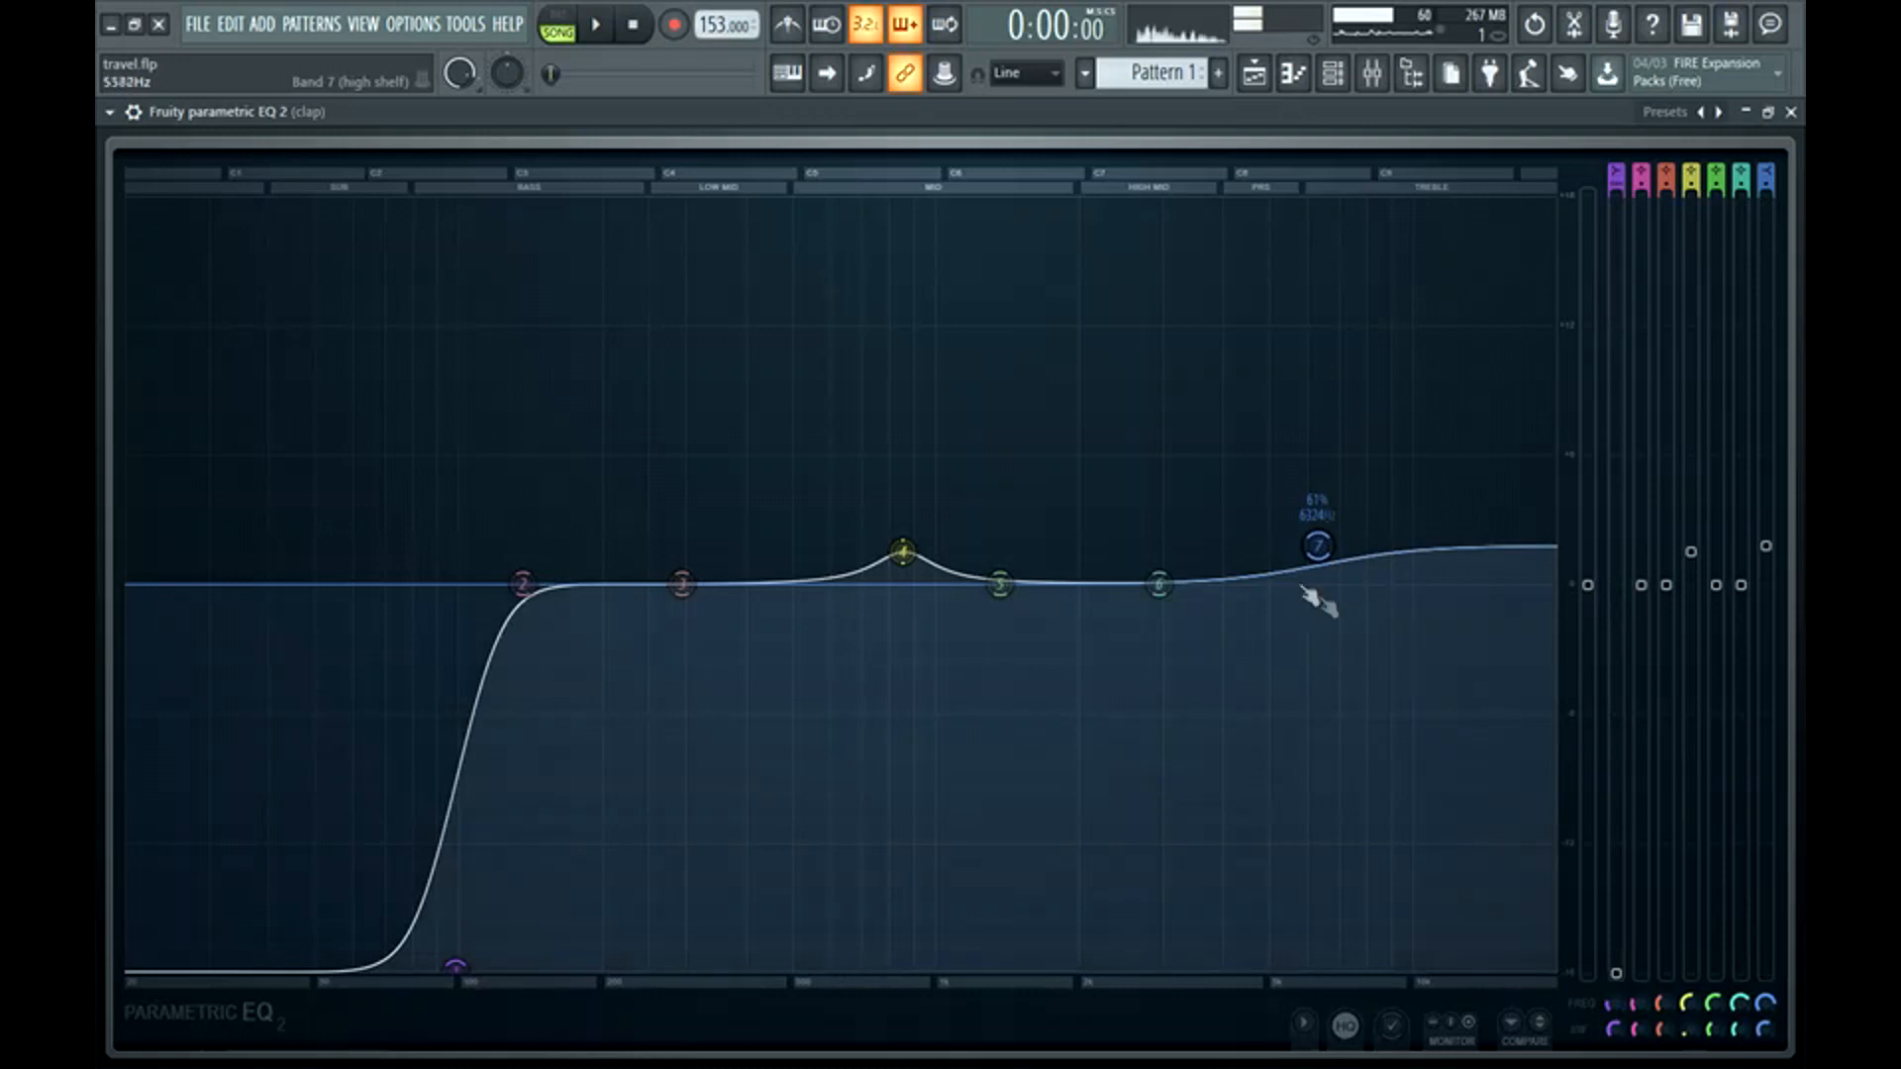
pyautogui.press('F9')
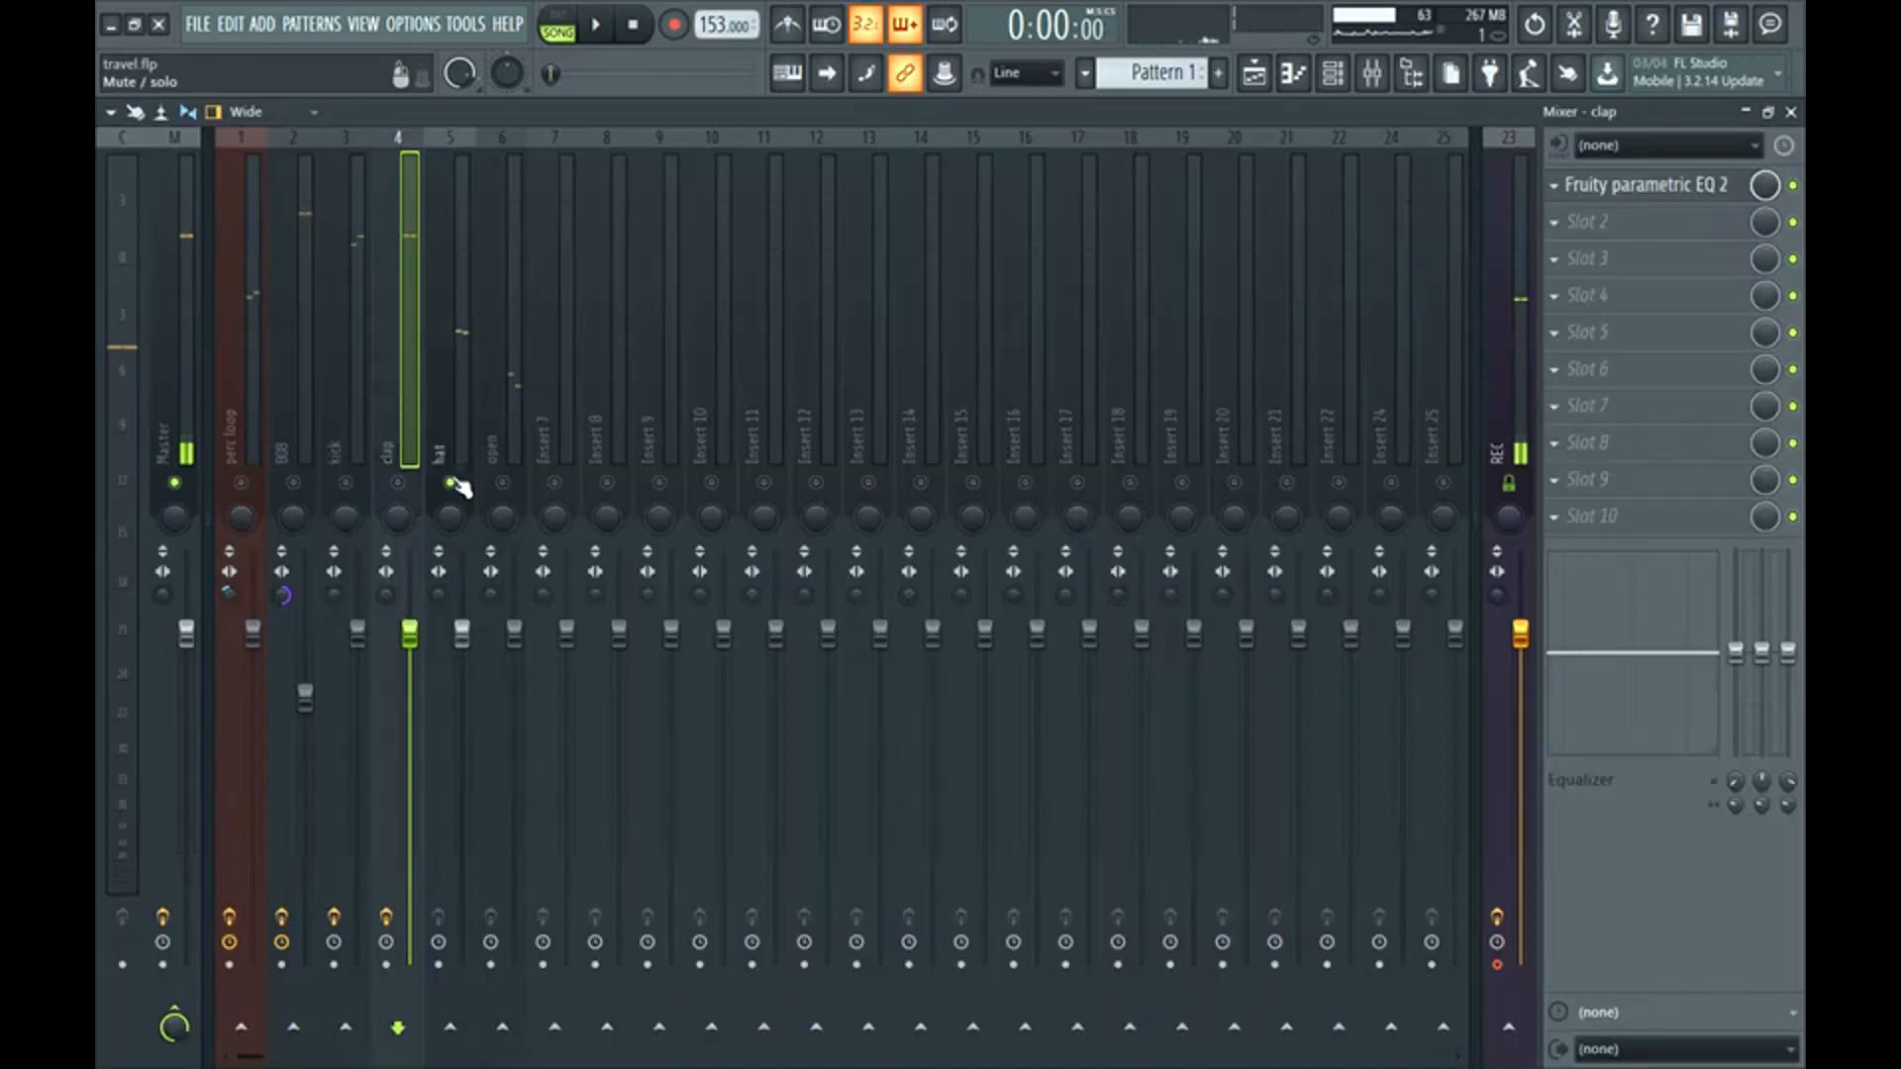
# Solo the hat track, cut its mixer equalizer low band to -18 dB at about 461 Hz, and audition it.
pyautogui.click(450, 465)
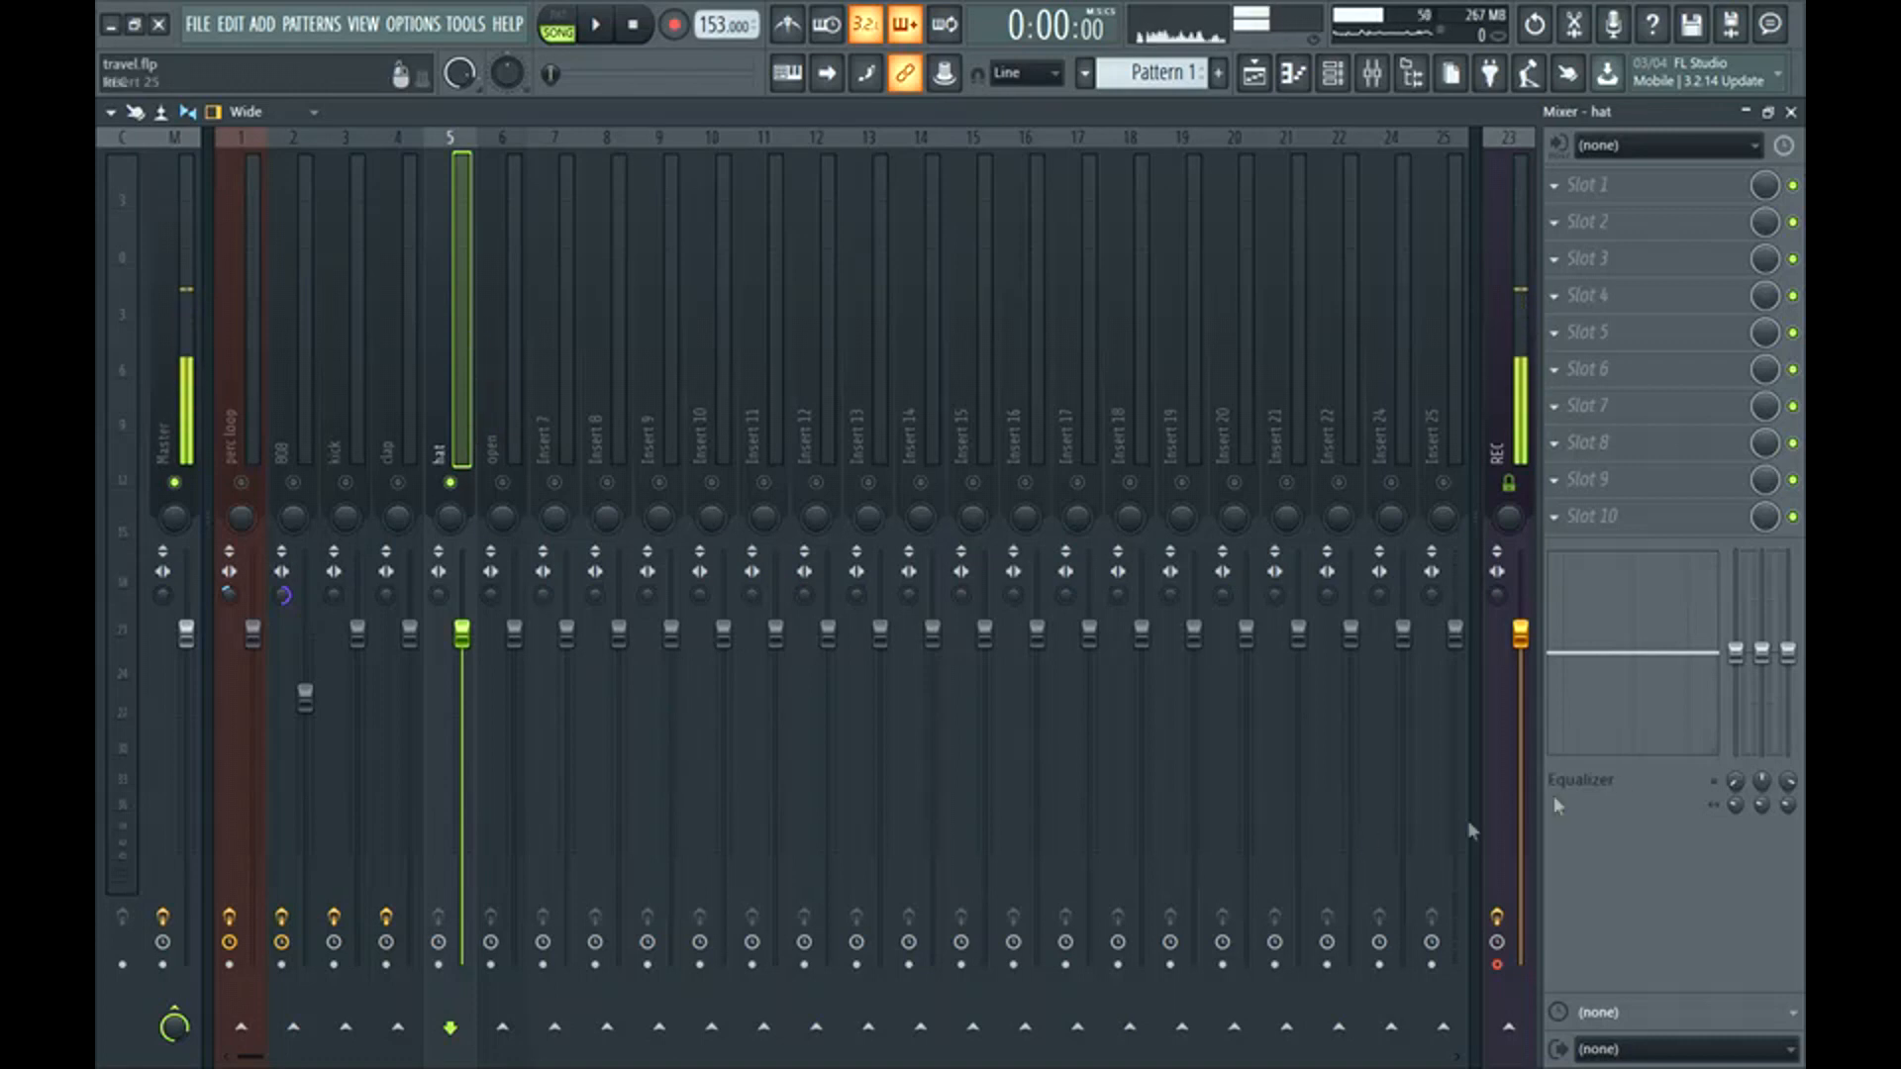
pyautogui.moveTo(1735, 651); pyautogui.dragTo(1735, 769)
pyautogui.press('space')
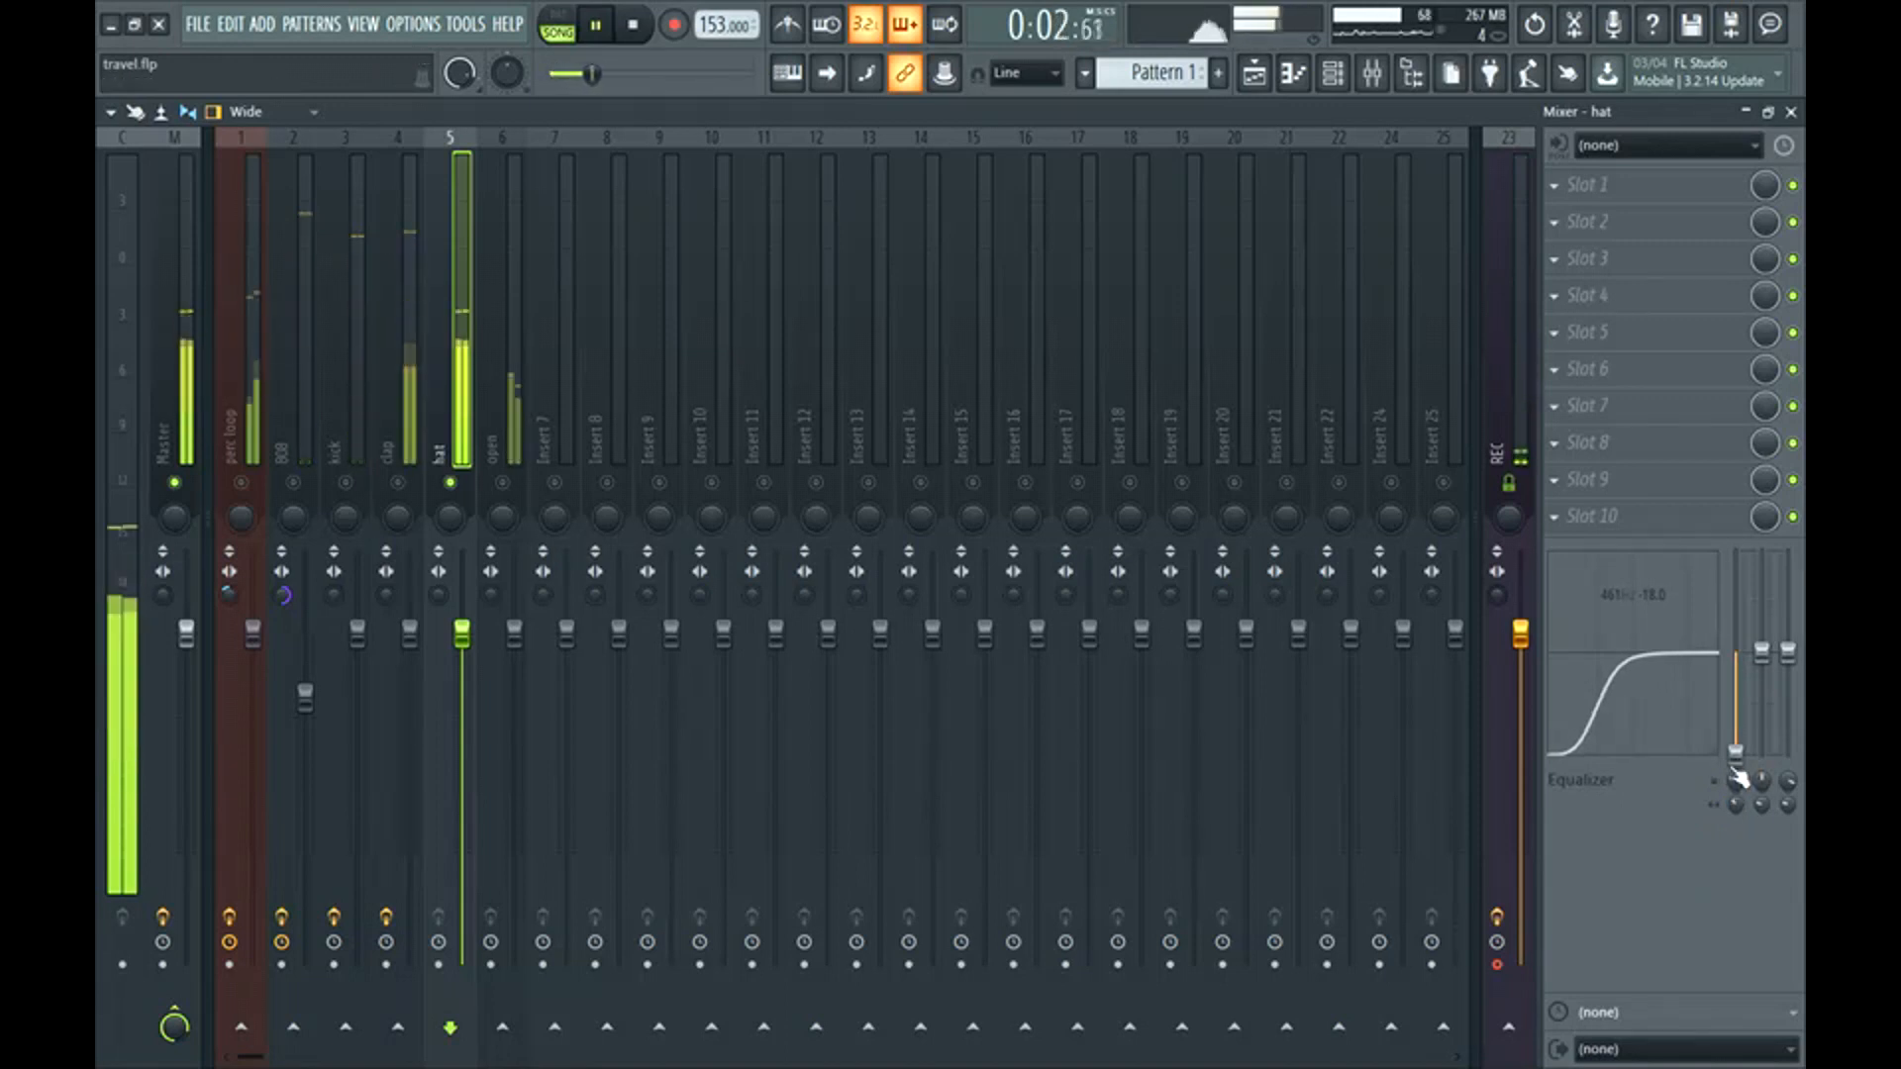
pyautogui.press('space')
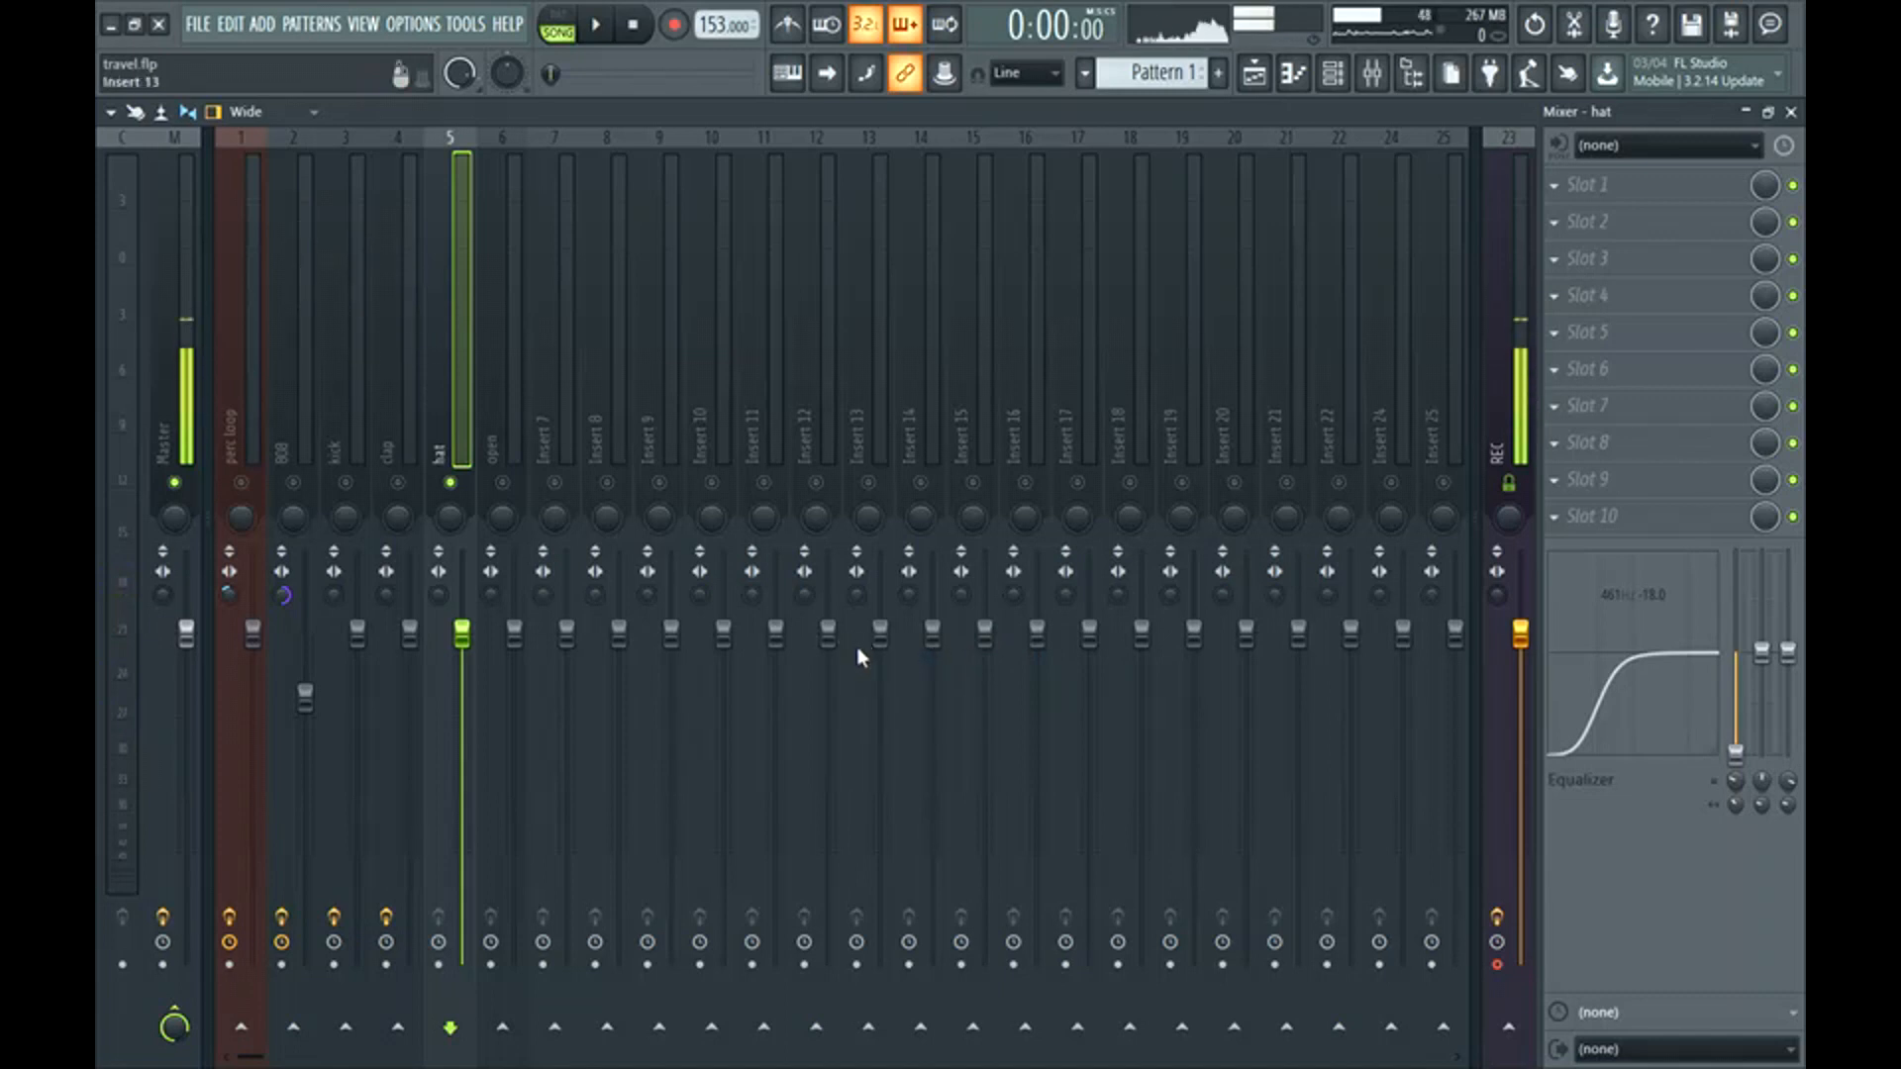
# Solo the open track, cut its mixer equalizer low band to -18 dB at about 477 Hz, and play it briefly.
pyautogui.rightClick(504, 484)
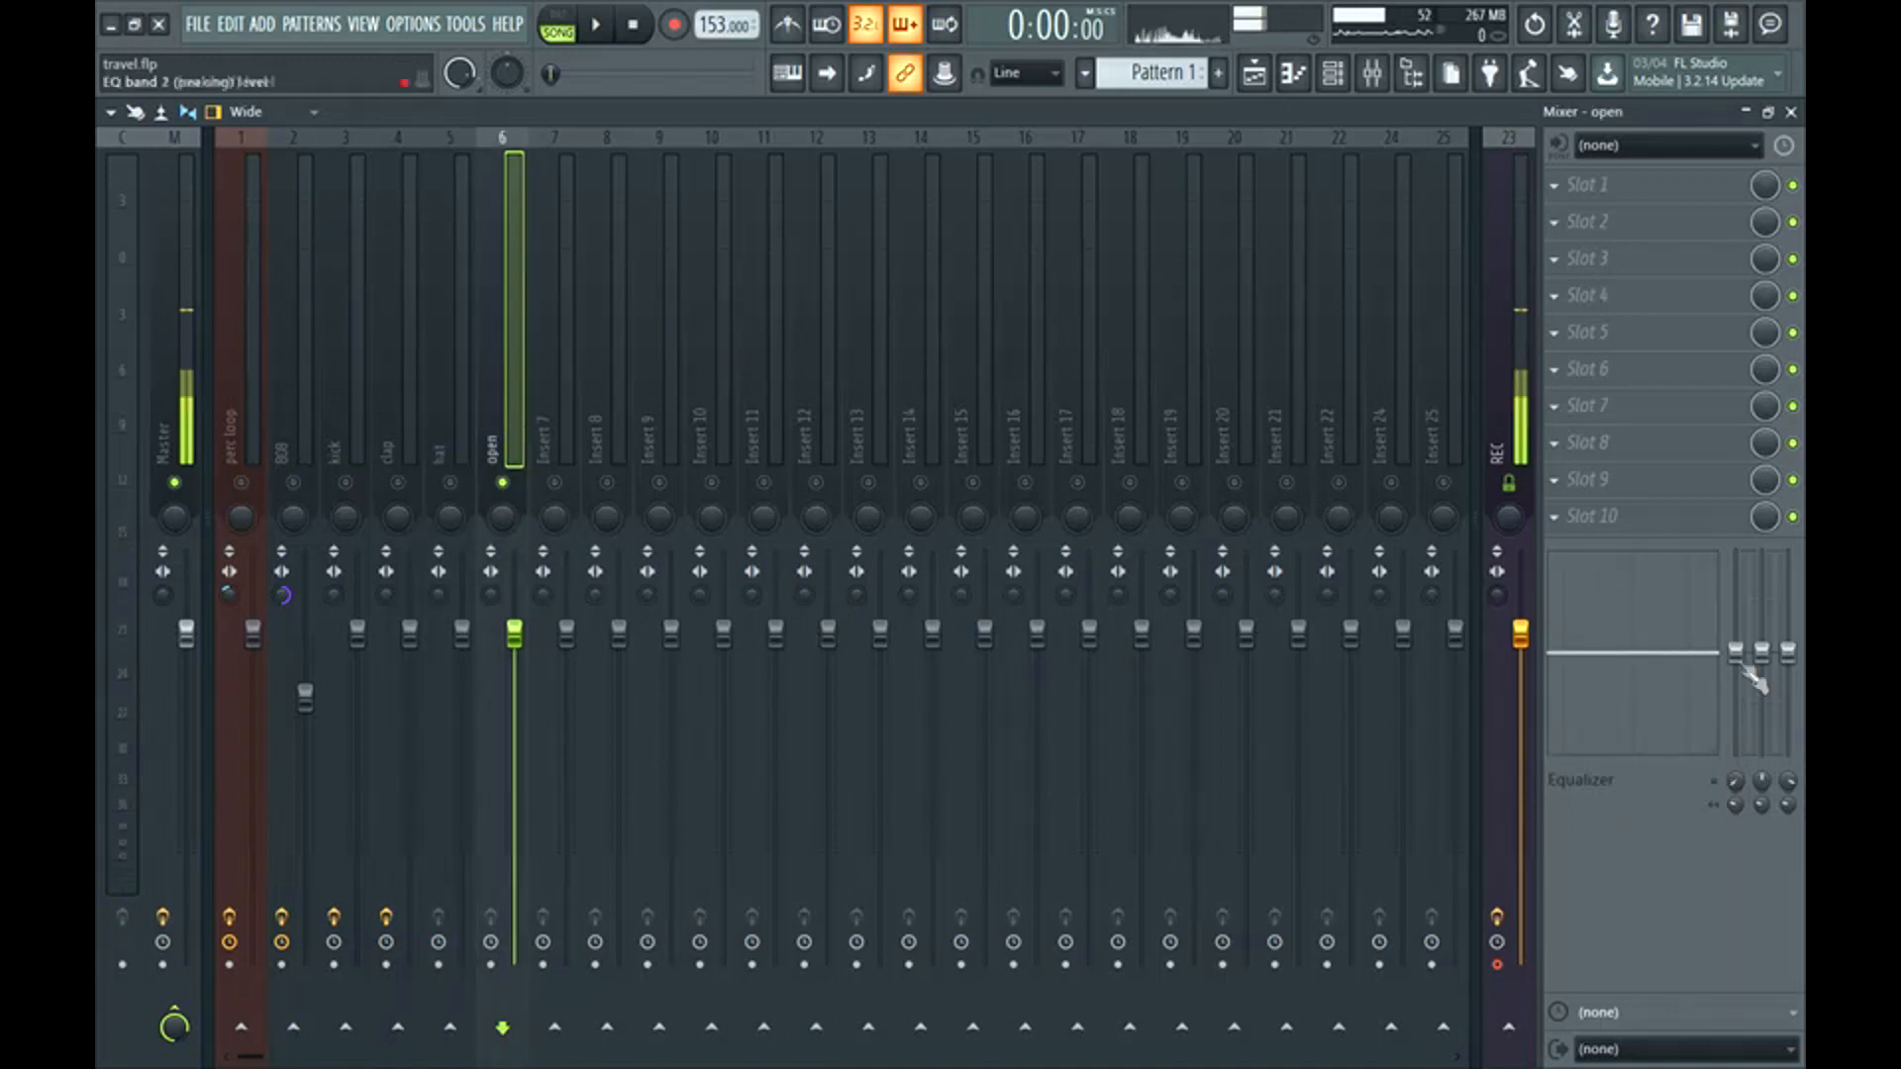
pyautogui.scroll(-5, 1711, 598)
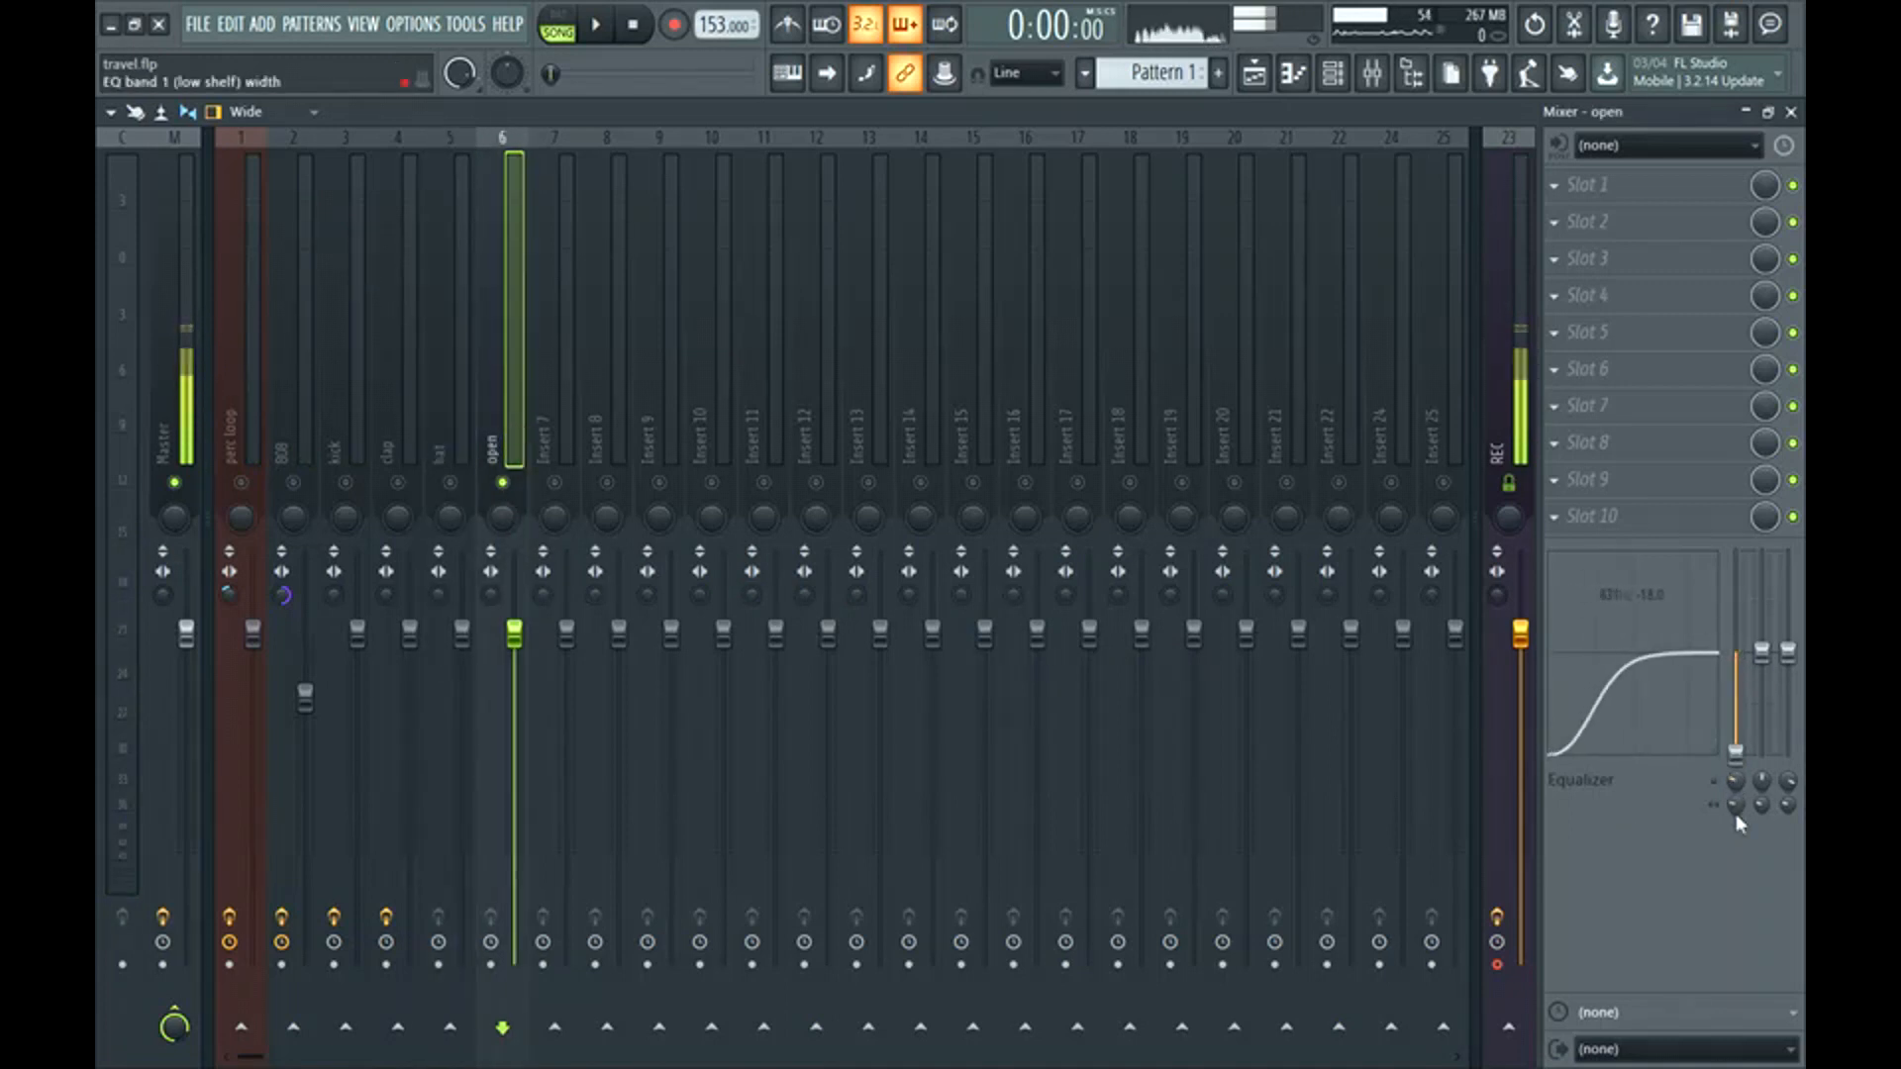
pyautogui.press('space')
pyautogui.press('space')
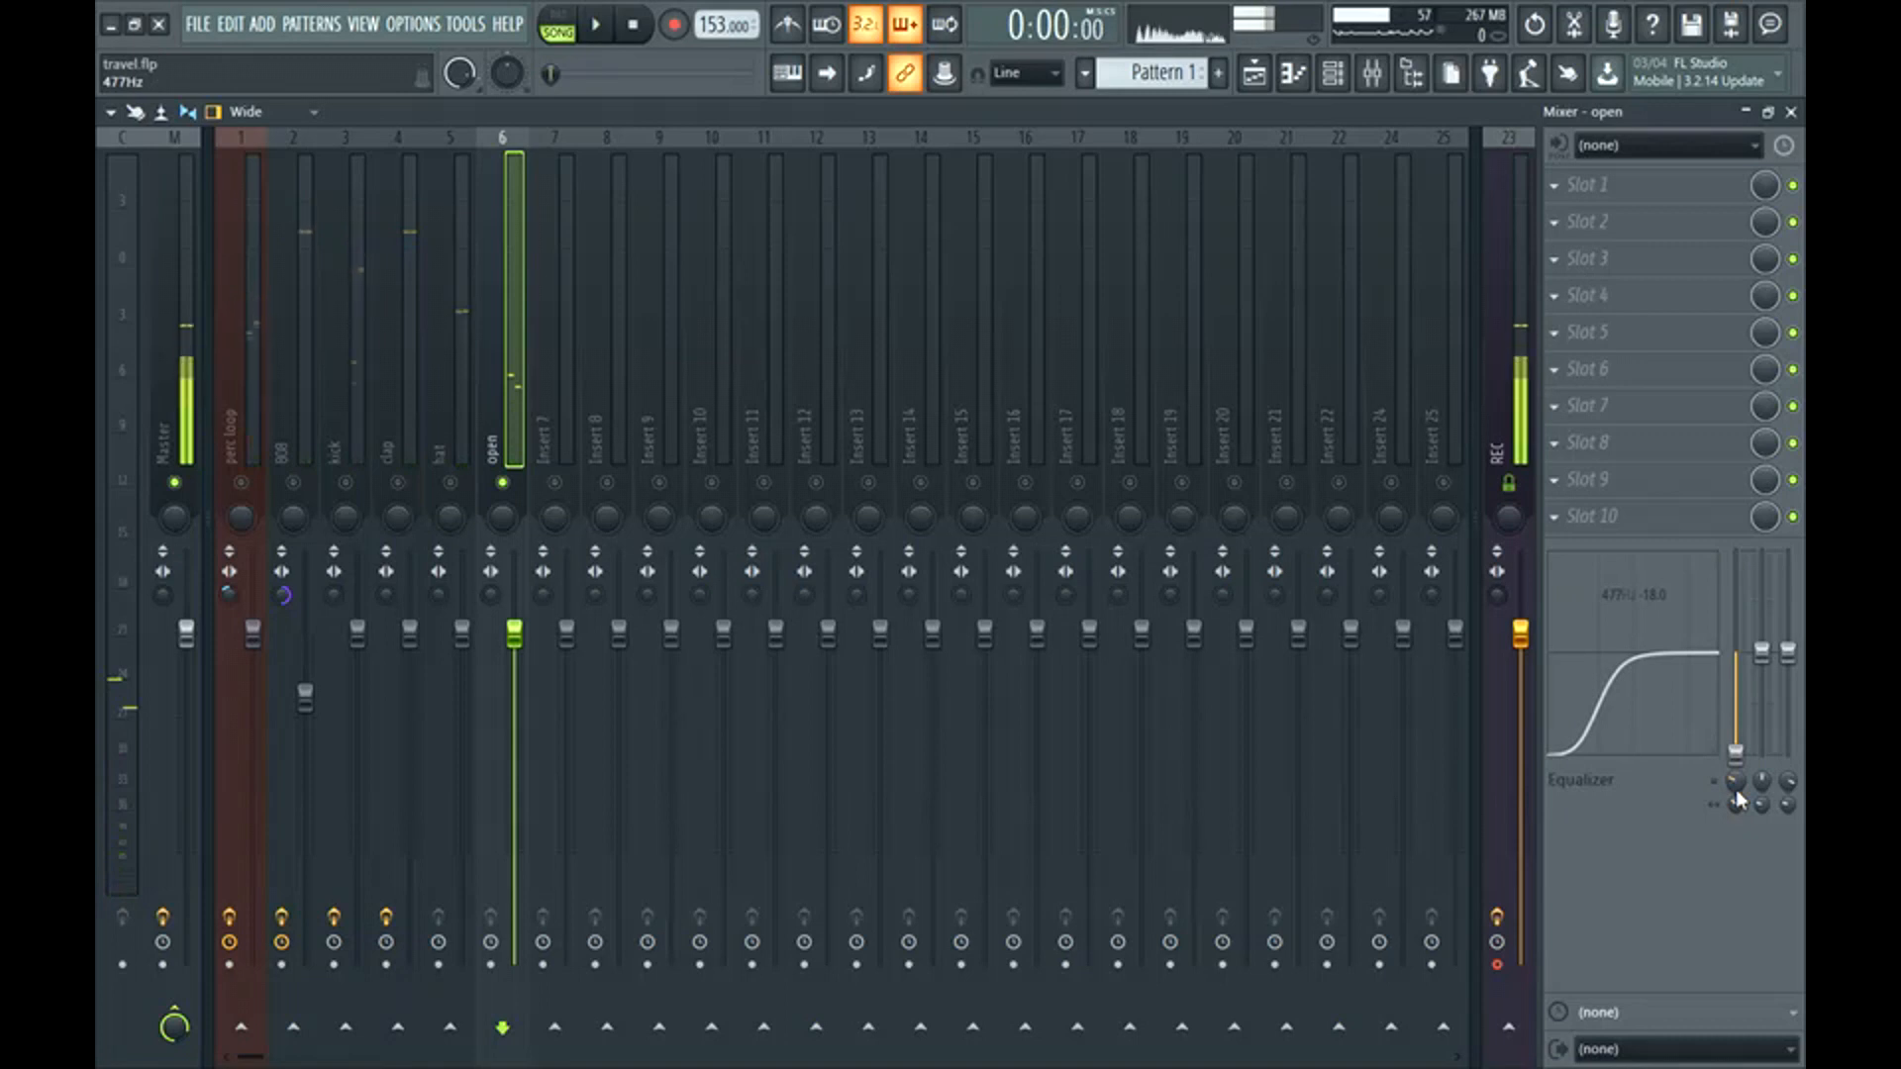
# Load Fruity Flanger into the open track's first effect slot, close its window and slightly reduce the effect's mix level.
pyautogui.click(1553, 185)
pyautogui.moveTo(1584, 216)
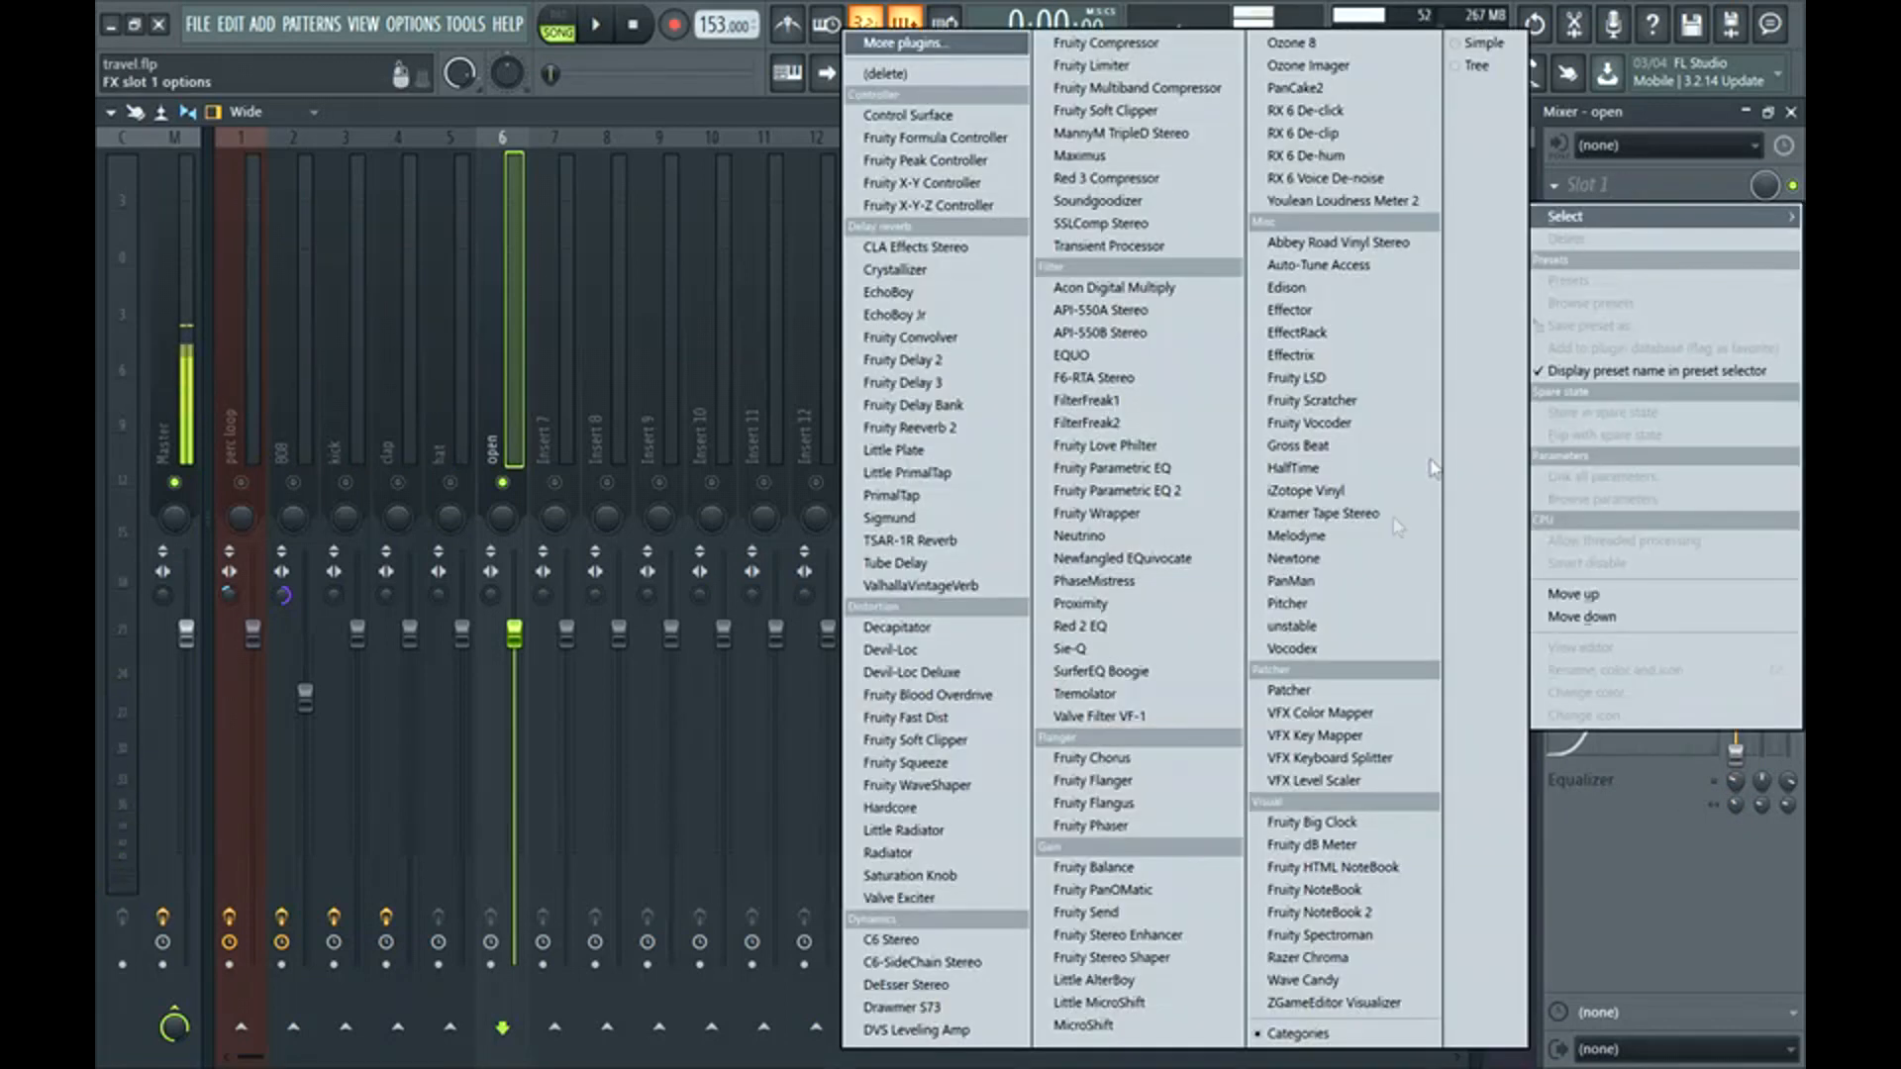
pyautogui.click(1092, 780)
pyautogui.click(822, 344)
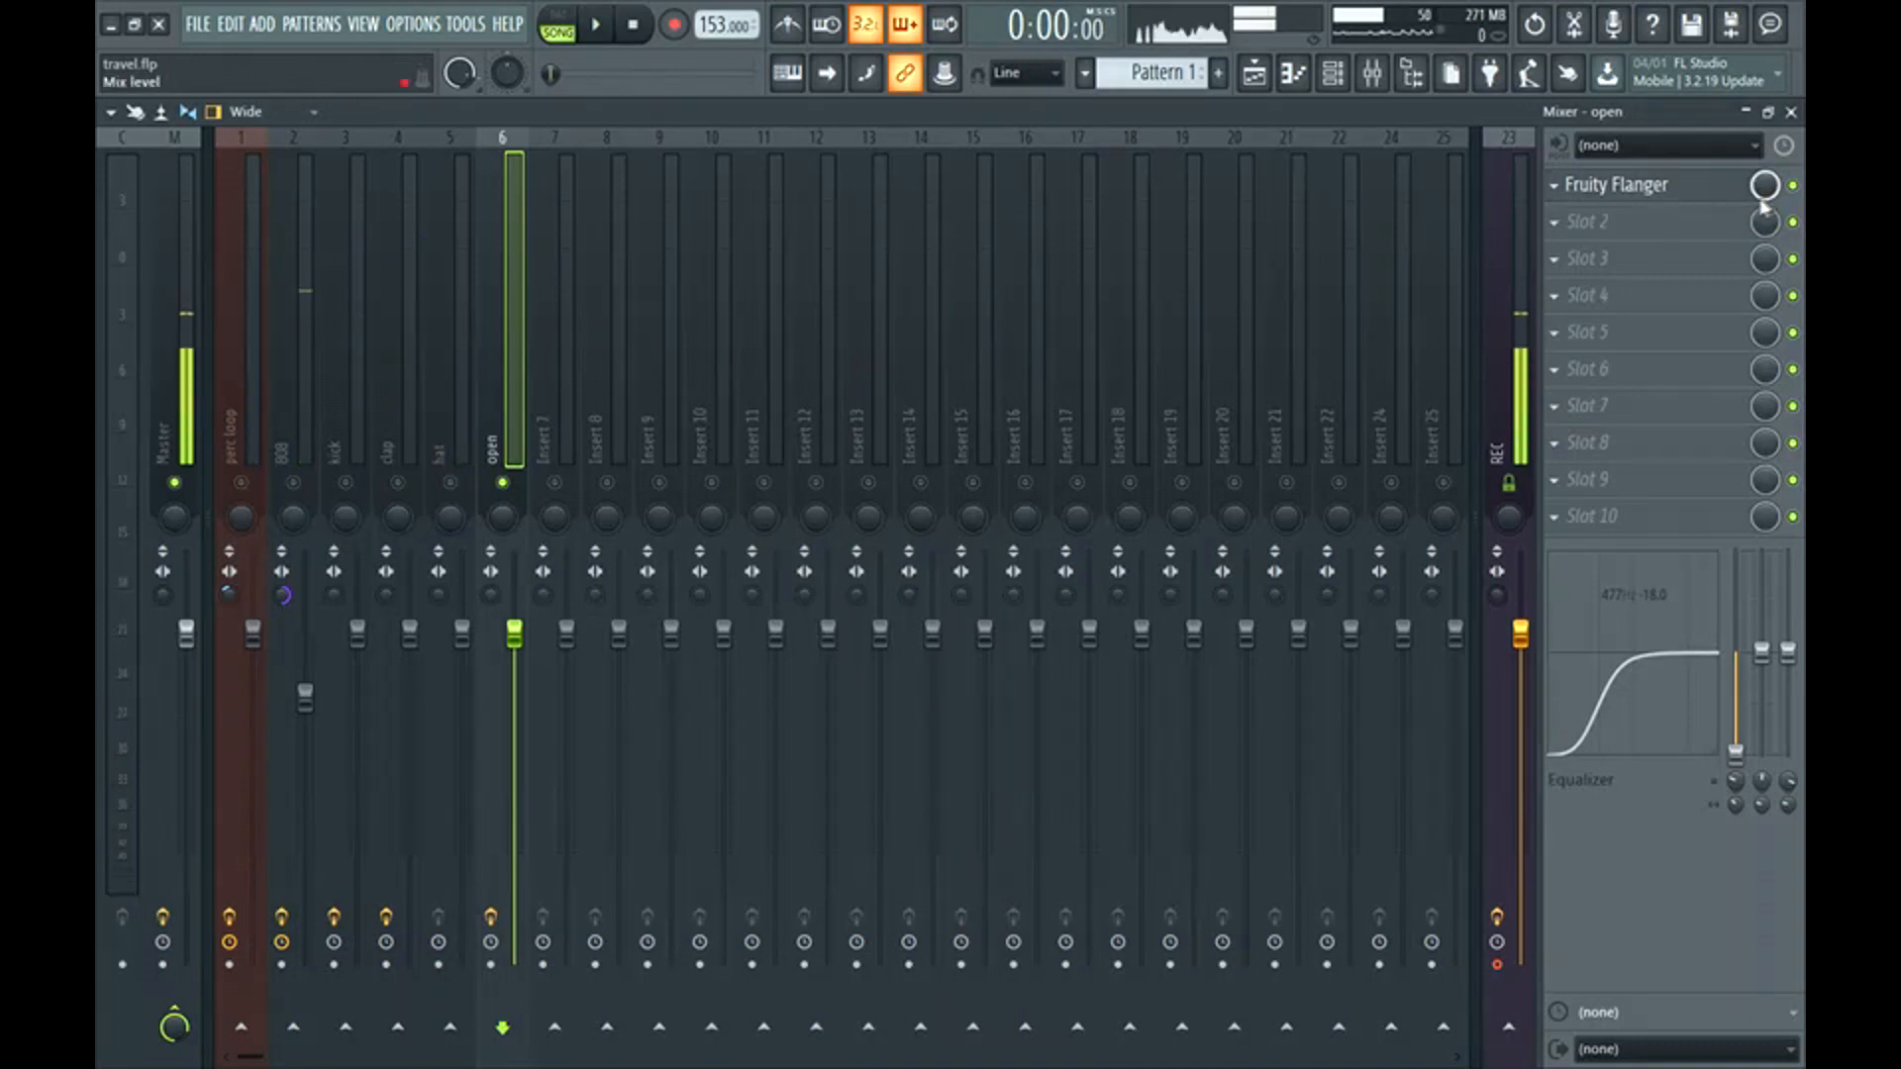
pyautogui.moveTo(1770, 191); pyautogui.dragTo(1769, 196)
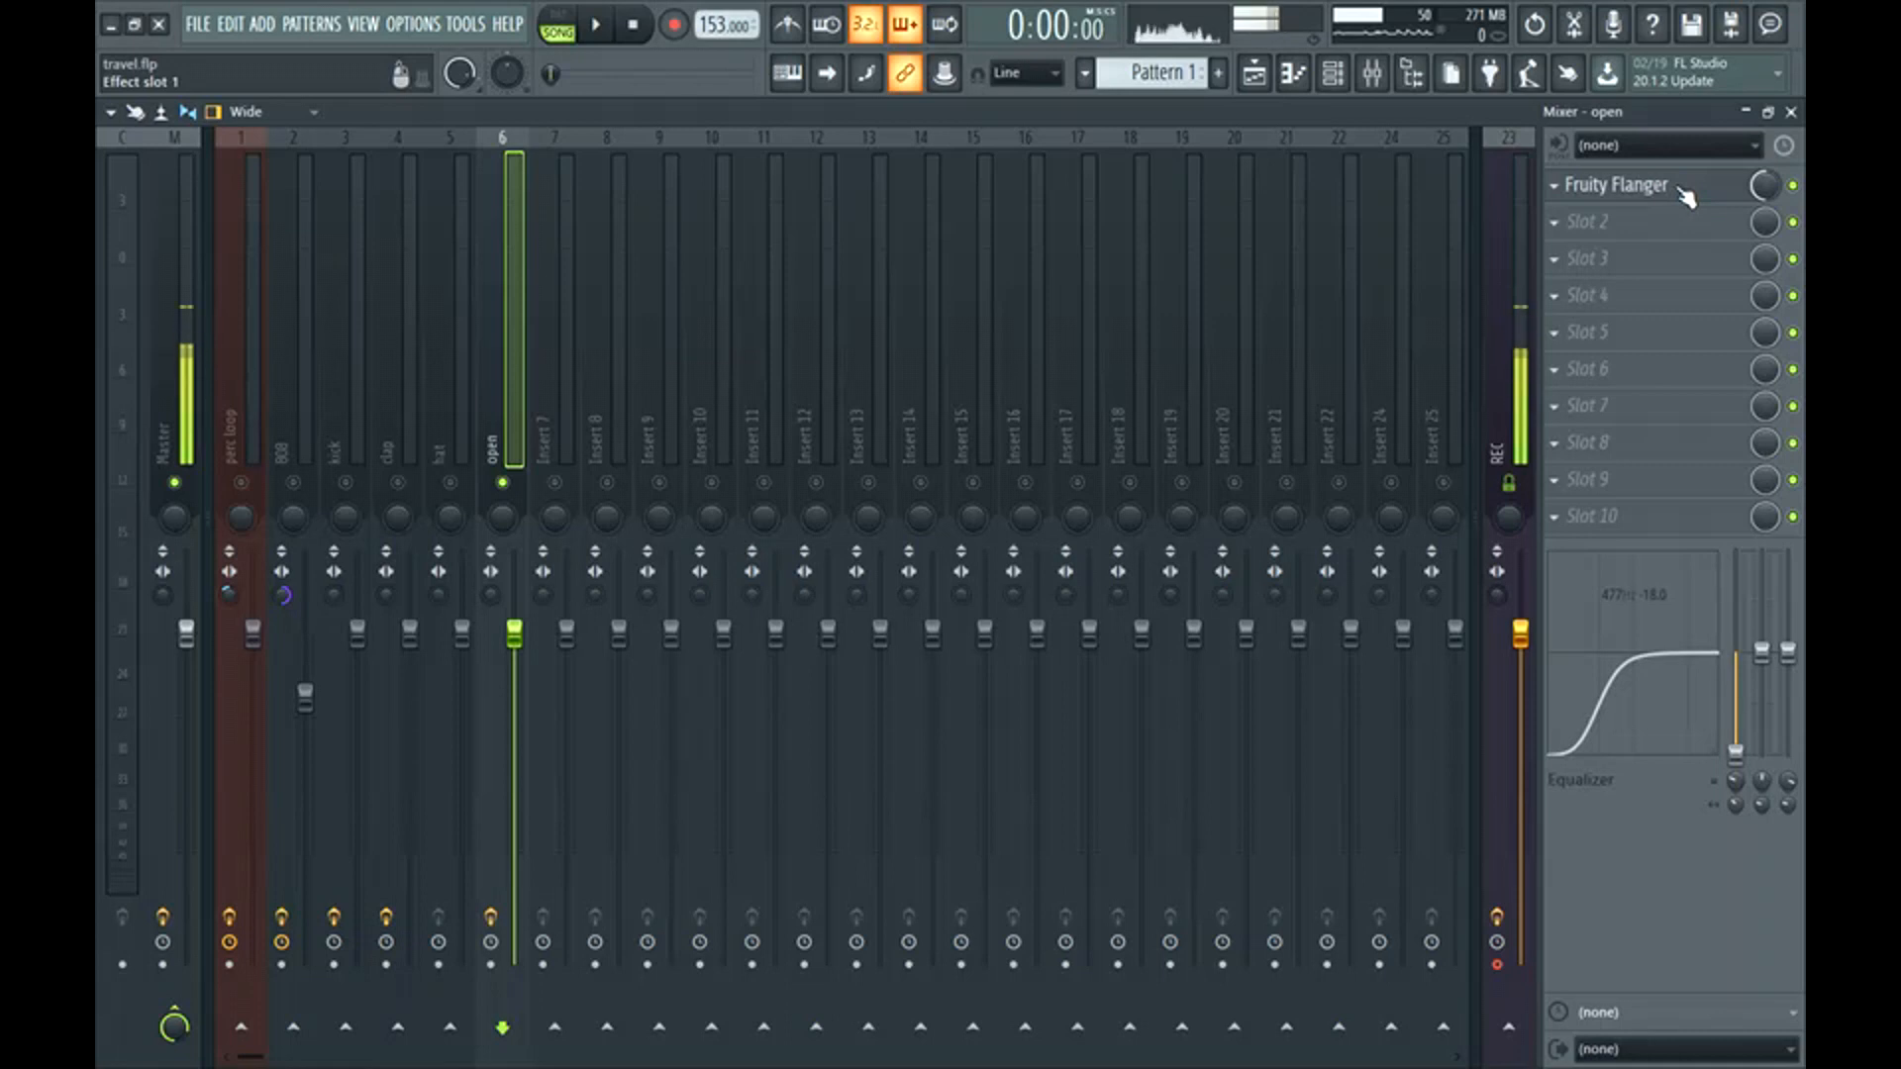
# Audition the open track with the flanger and increase its stereo separation slightly.
pyautogui.press('space')
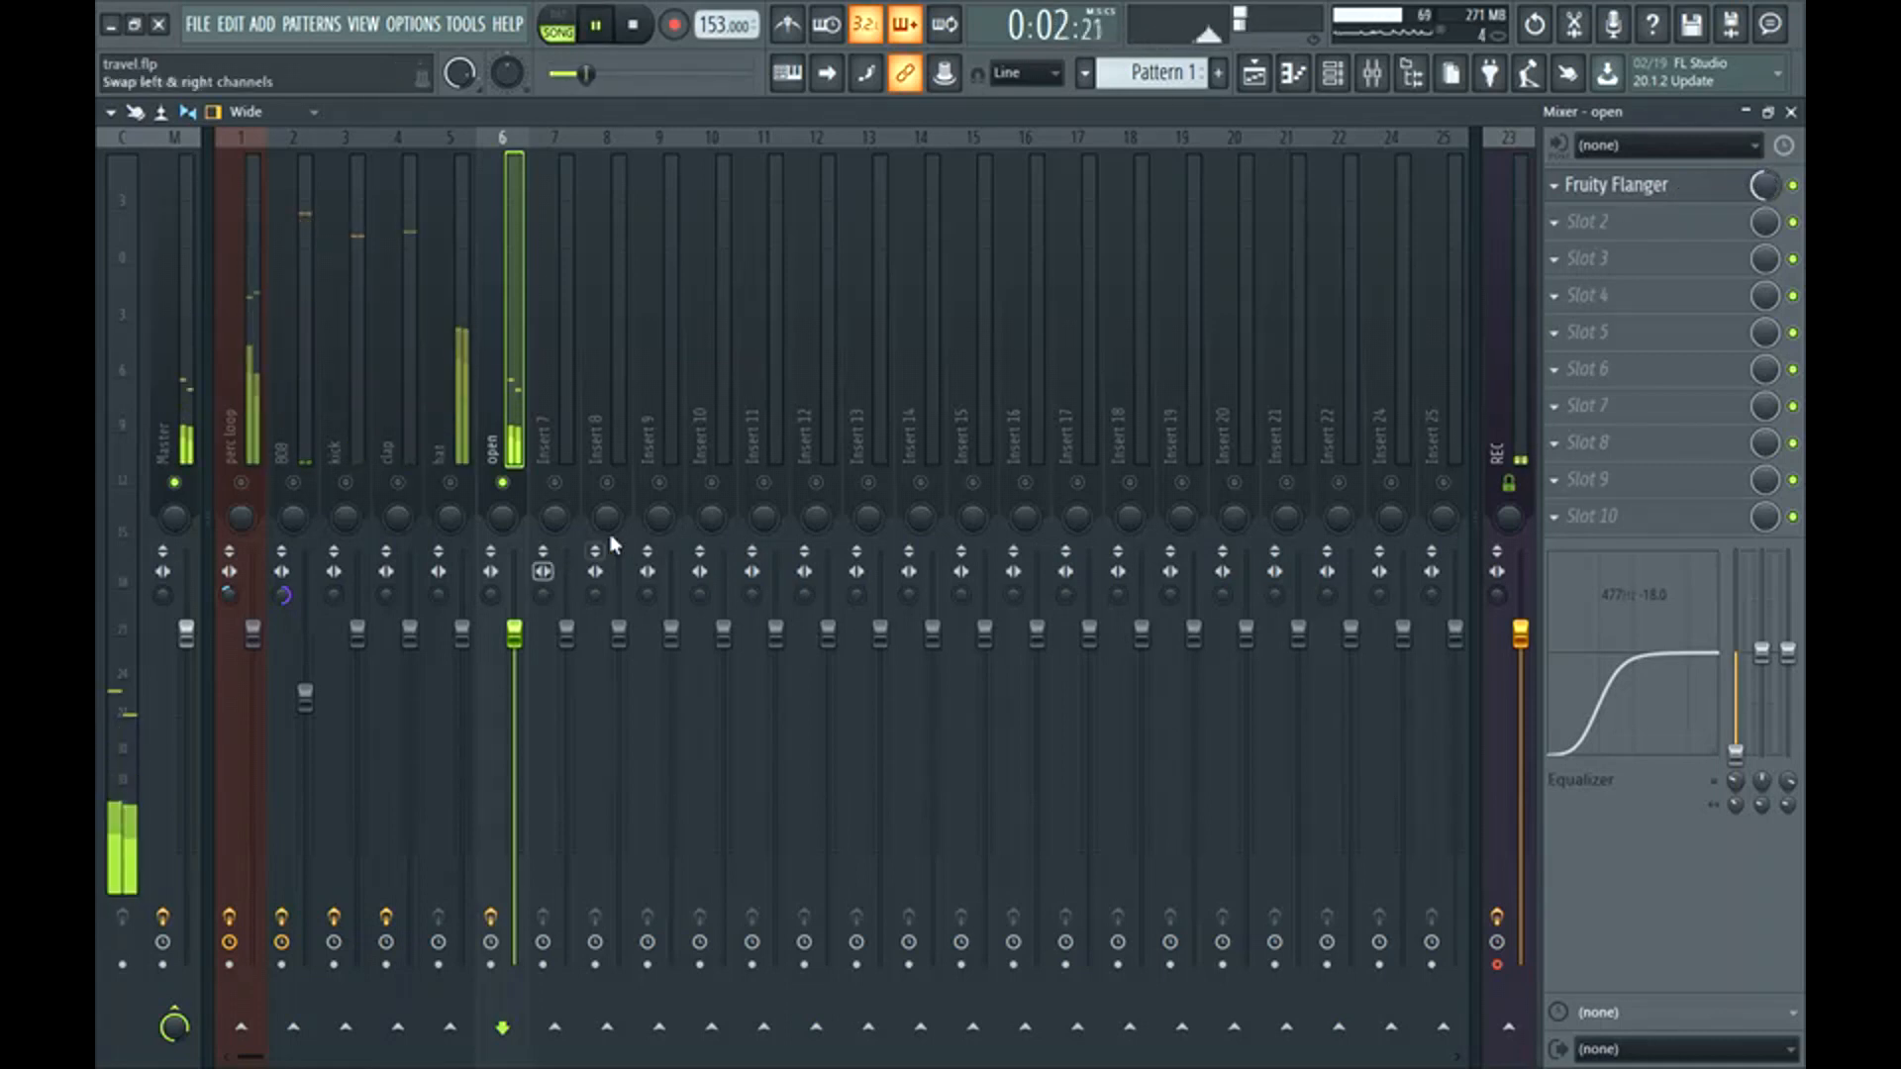
pyautogui.press('space')
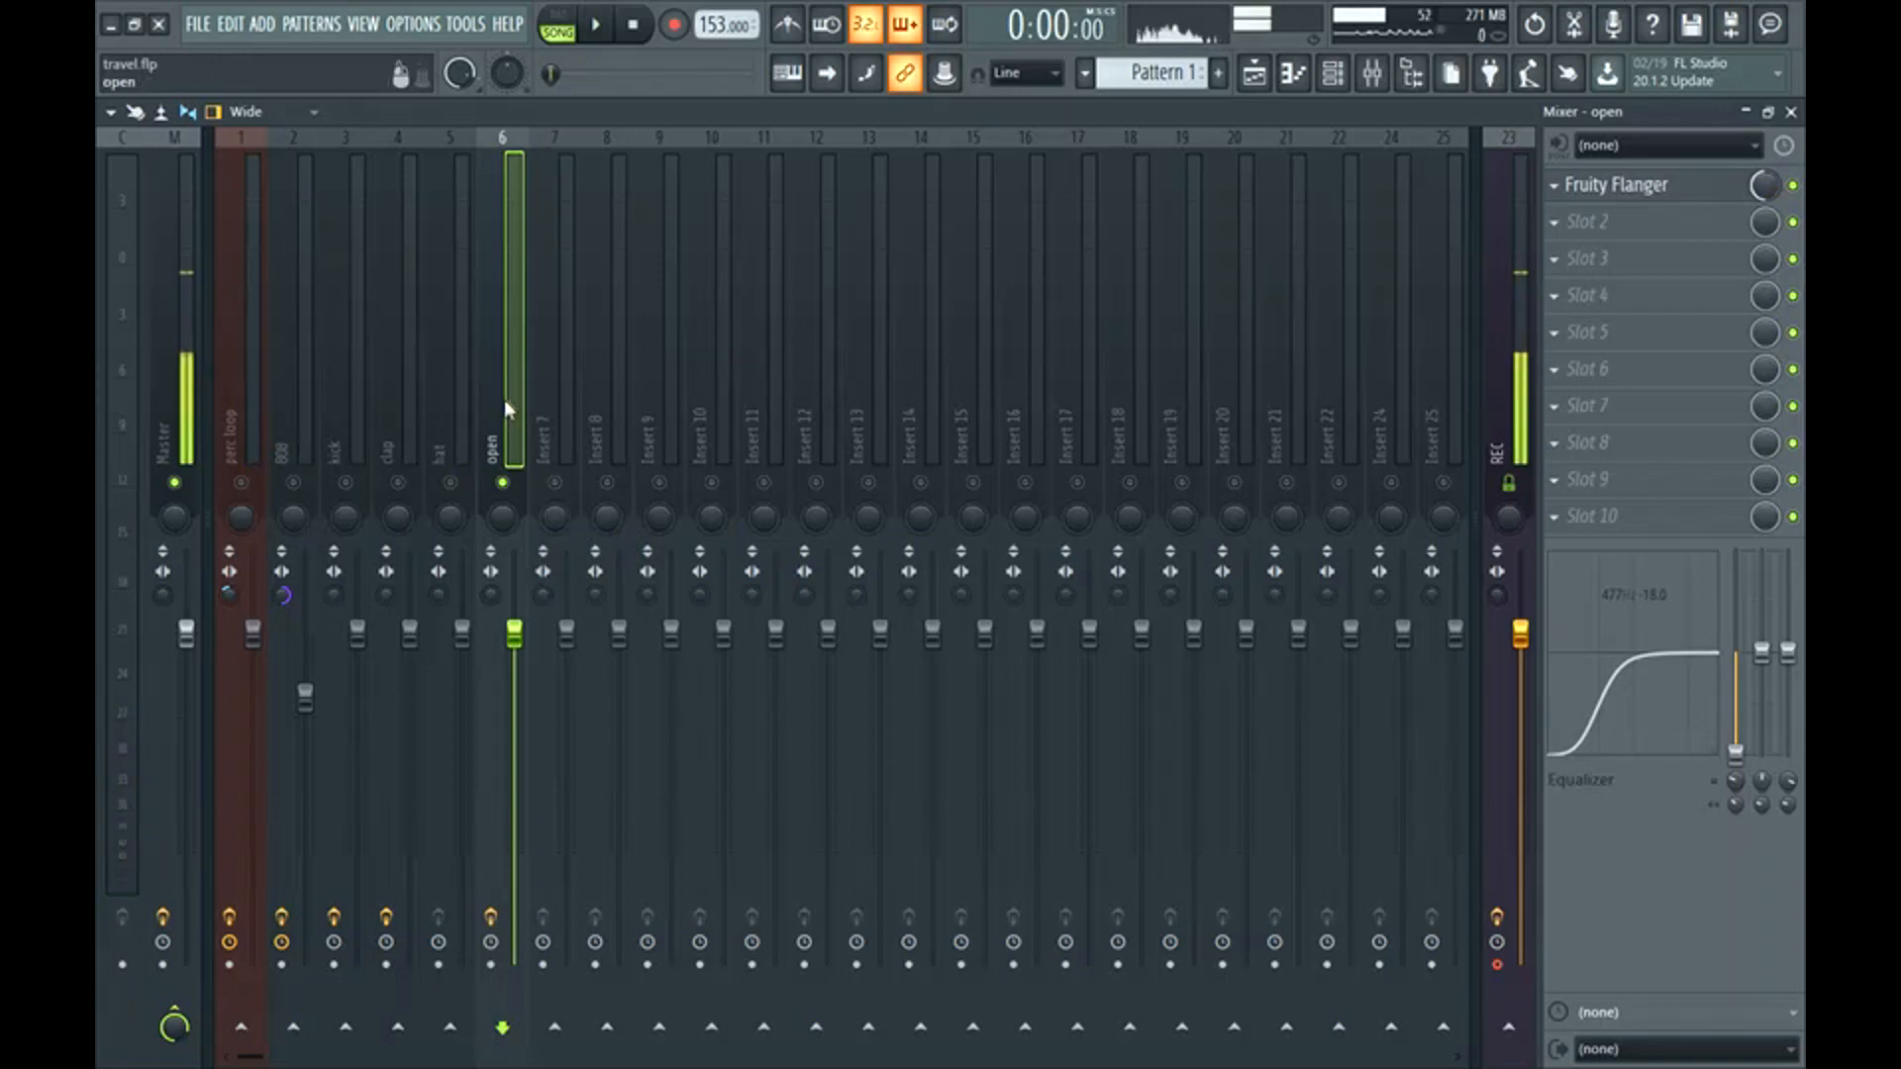
pyautogui.moveTo(489, 602); pyautogui.dragTo(496, 597)
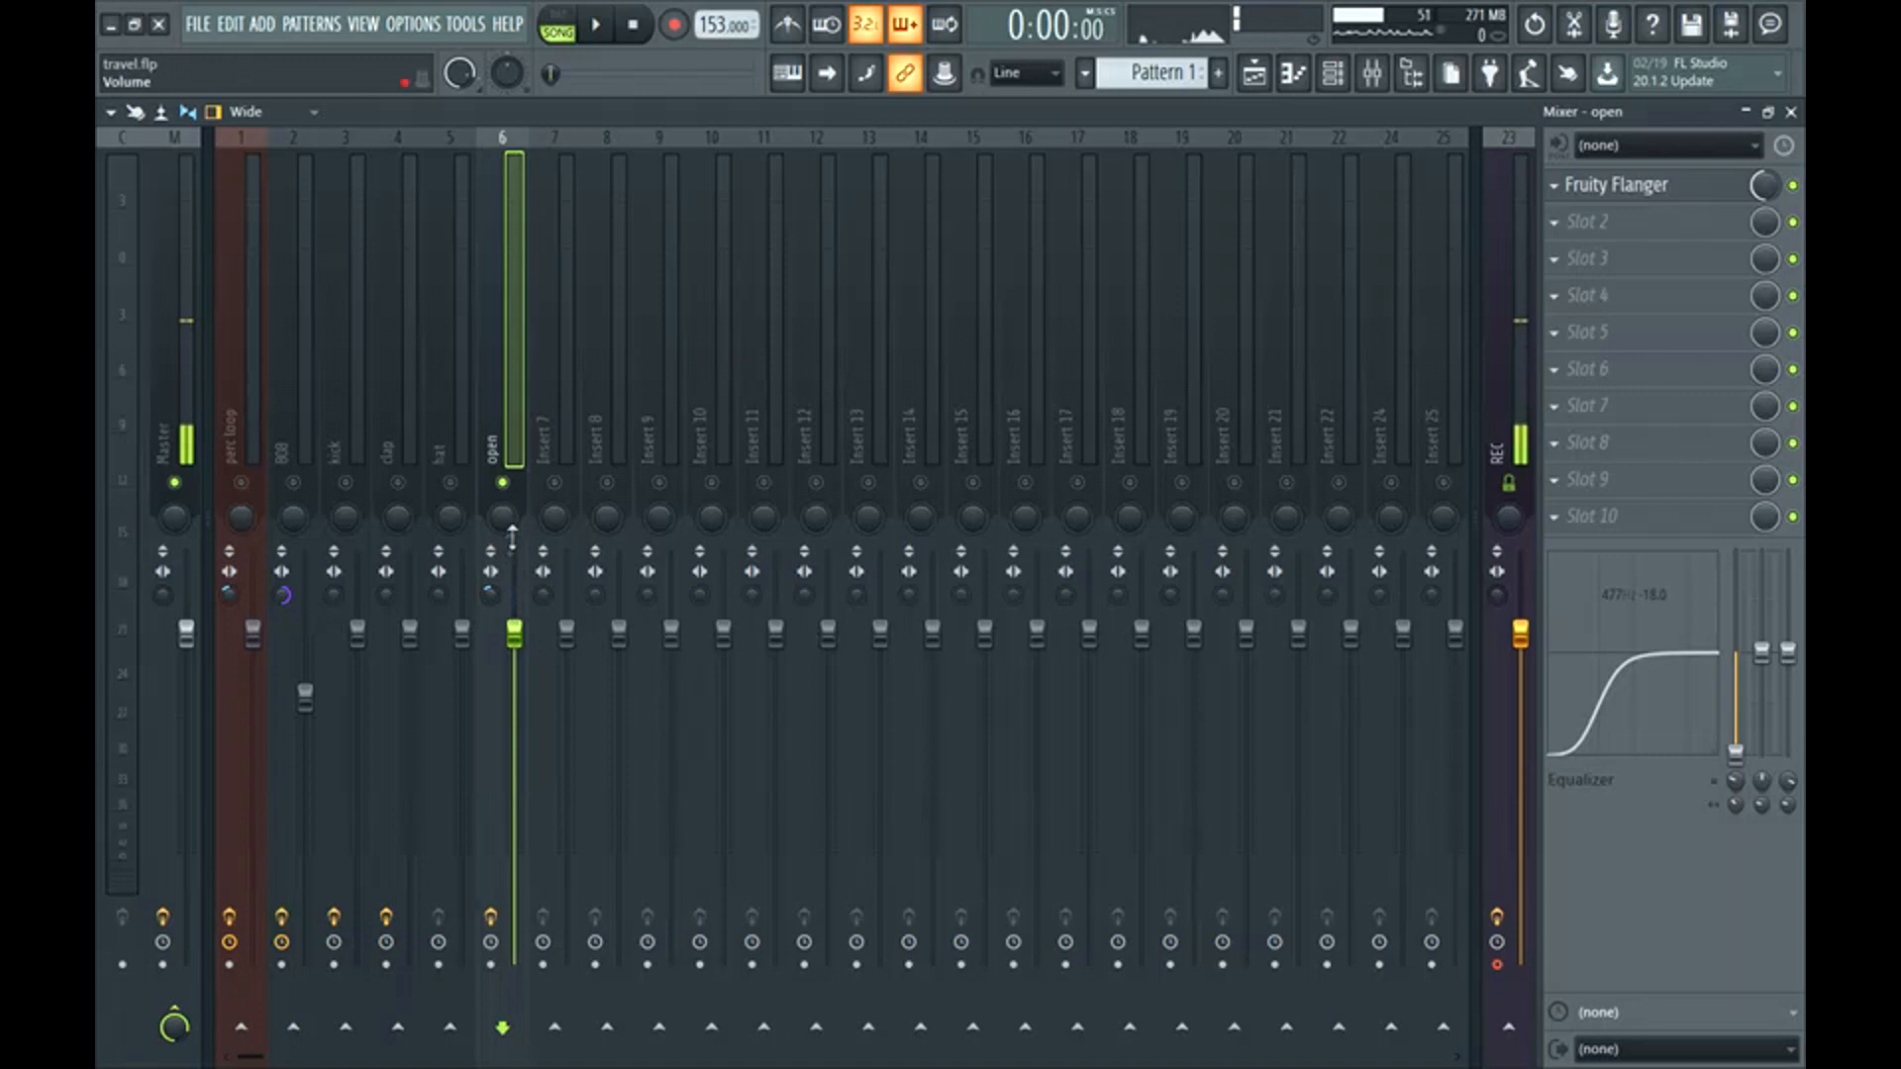
# Solo the perc loop and review the effects and equalizer settings on the perc loop, 808, clap and hat tracks.
pyautogui.click(252, 416)
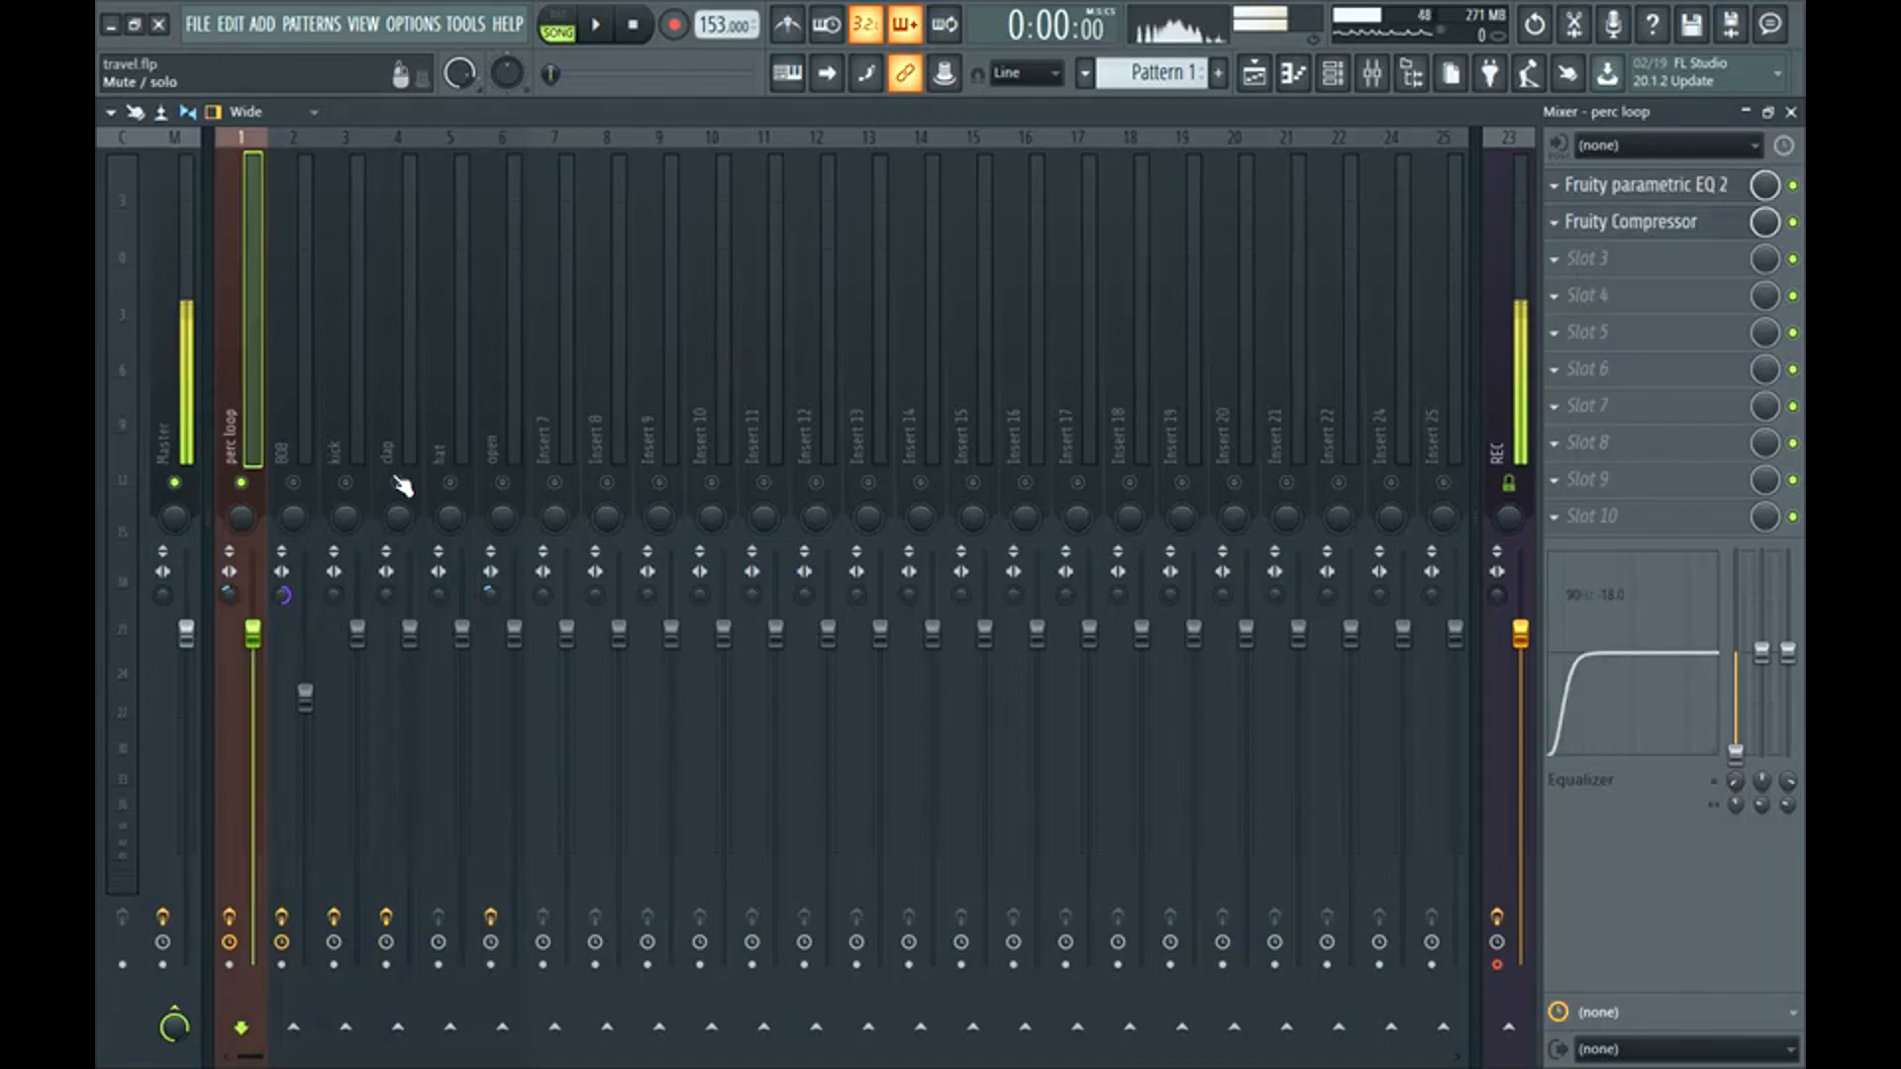
pyautogui.click(402, 484)
pyautogui.click(236, 337)
pyautogui.click(305, 357)
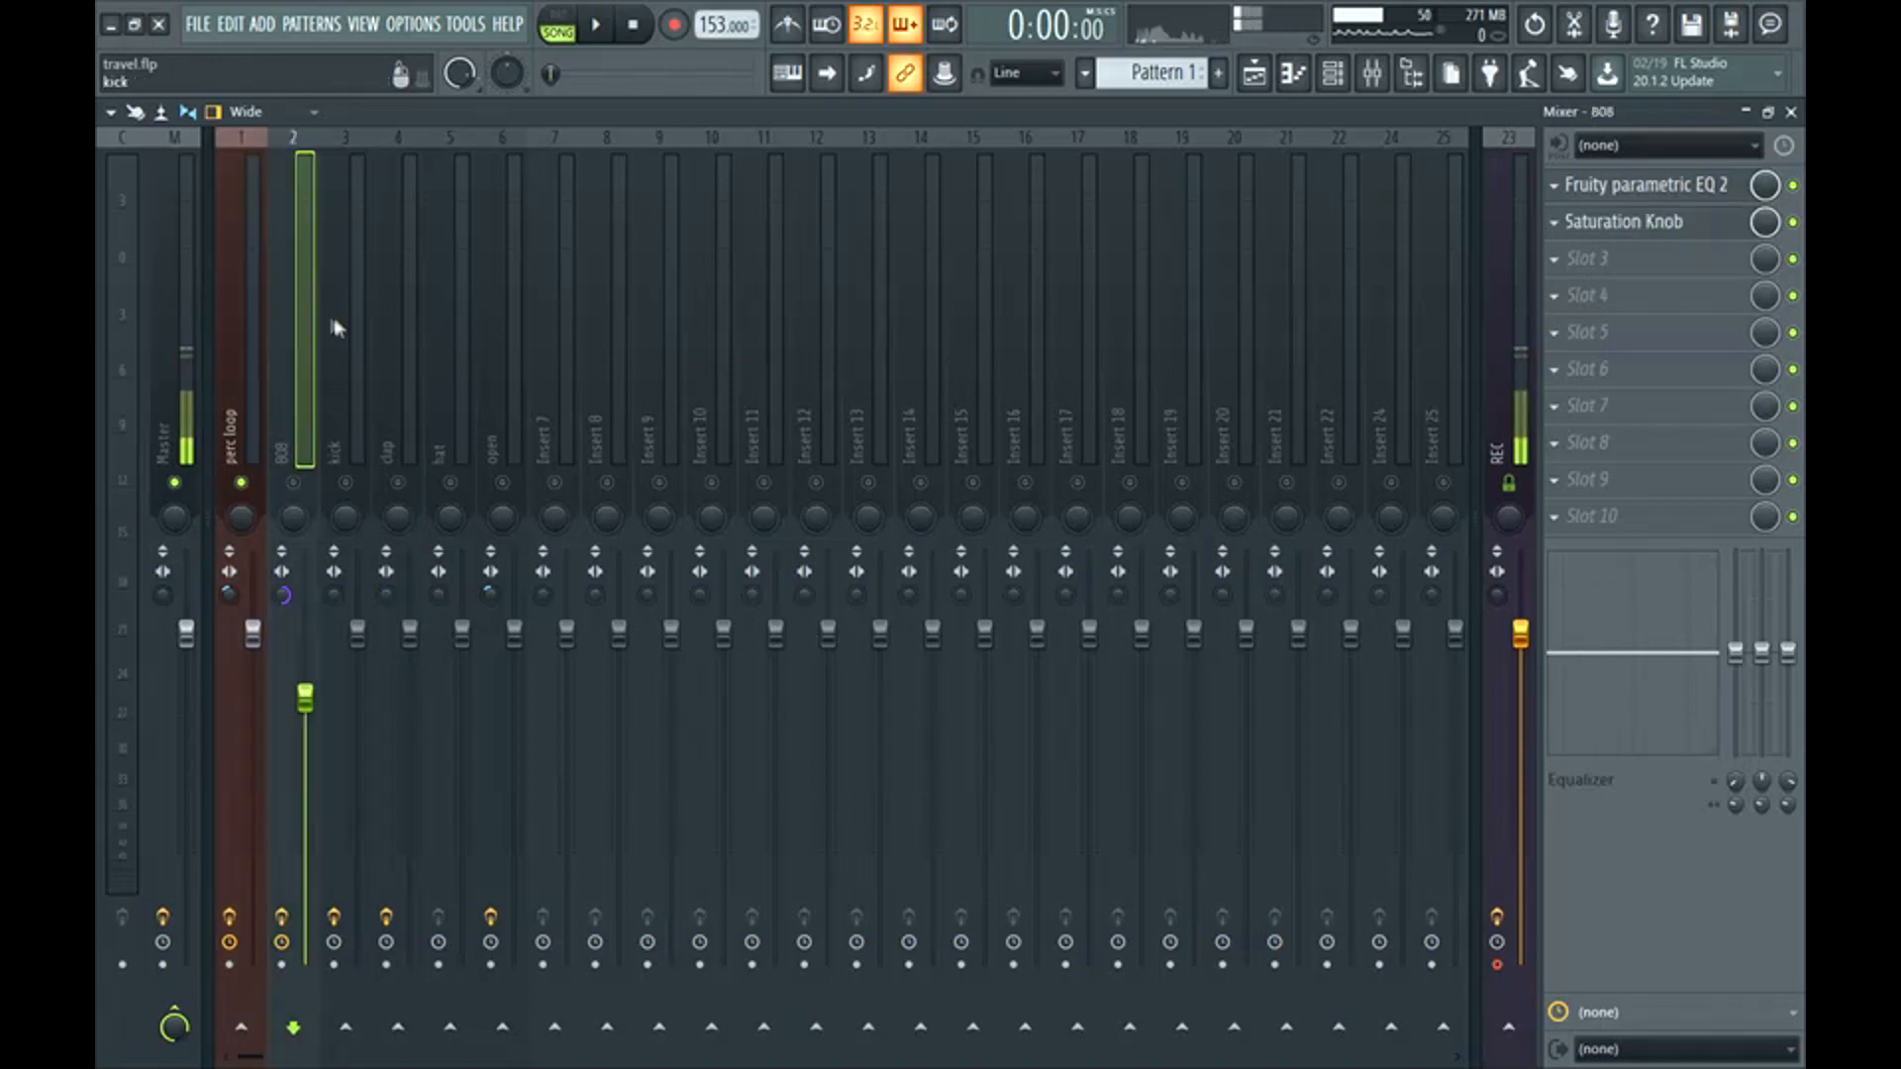
pyautogui.click(385, 395)
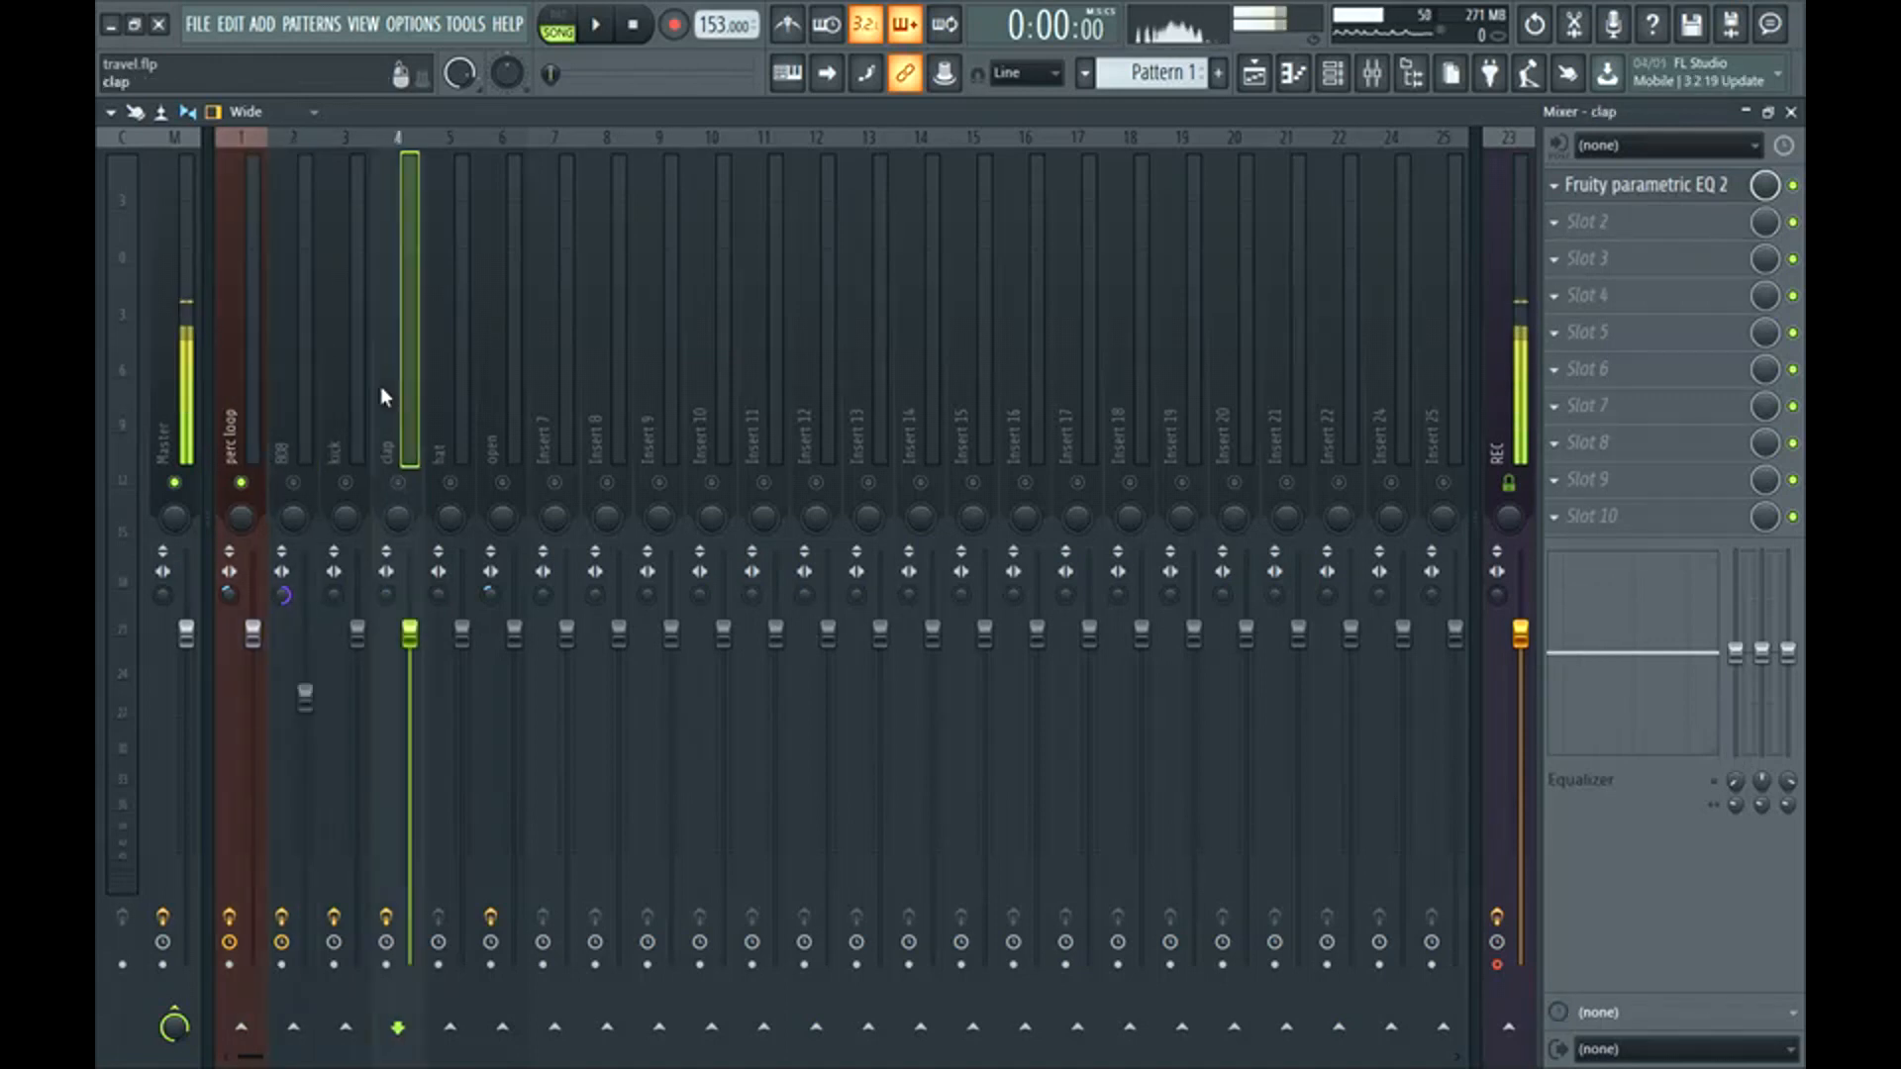
pyautogui.click(458, 384)
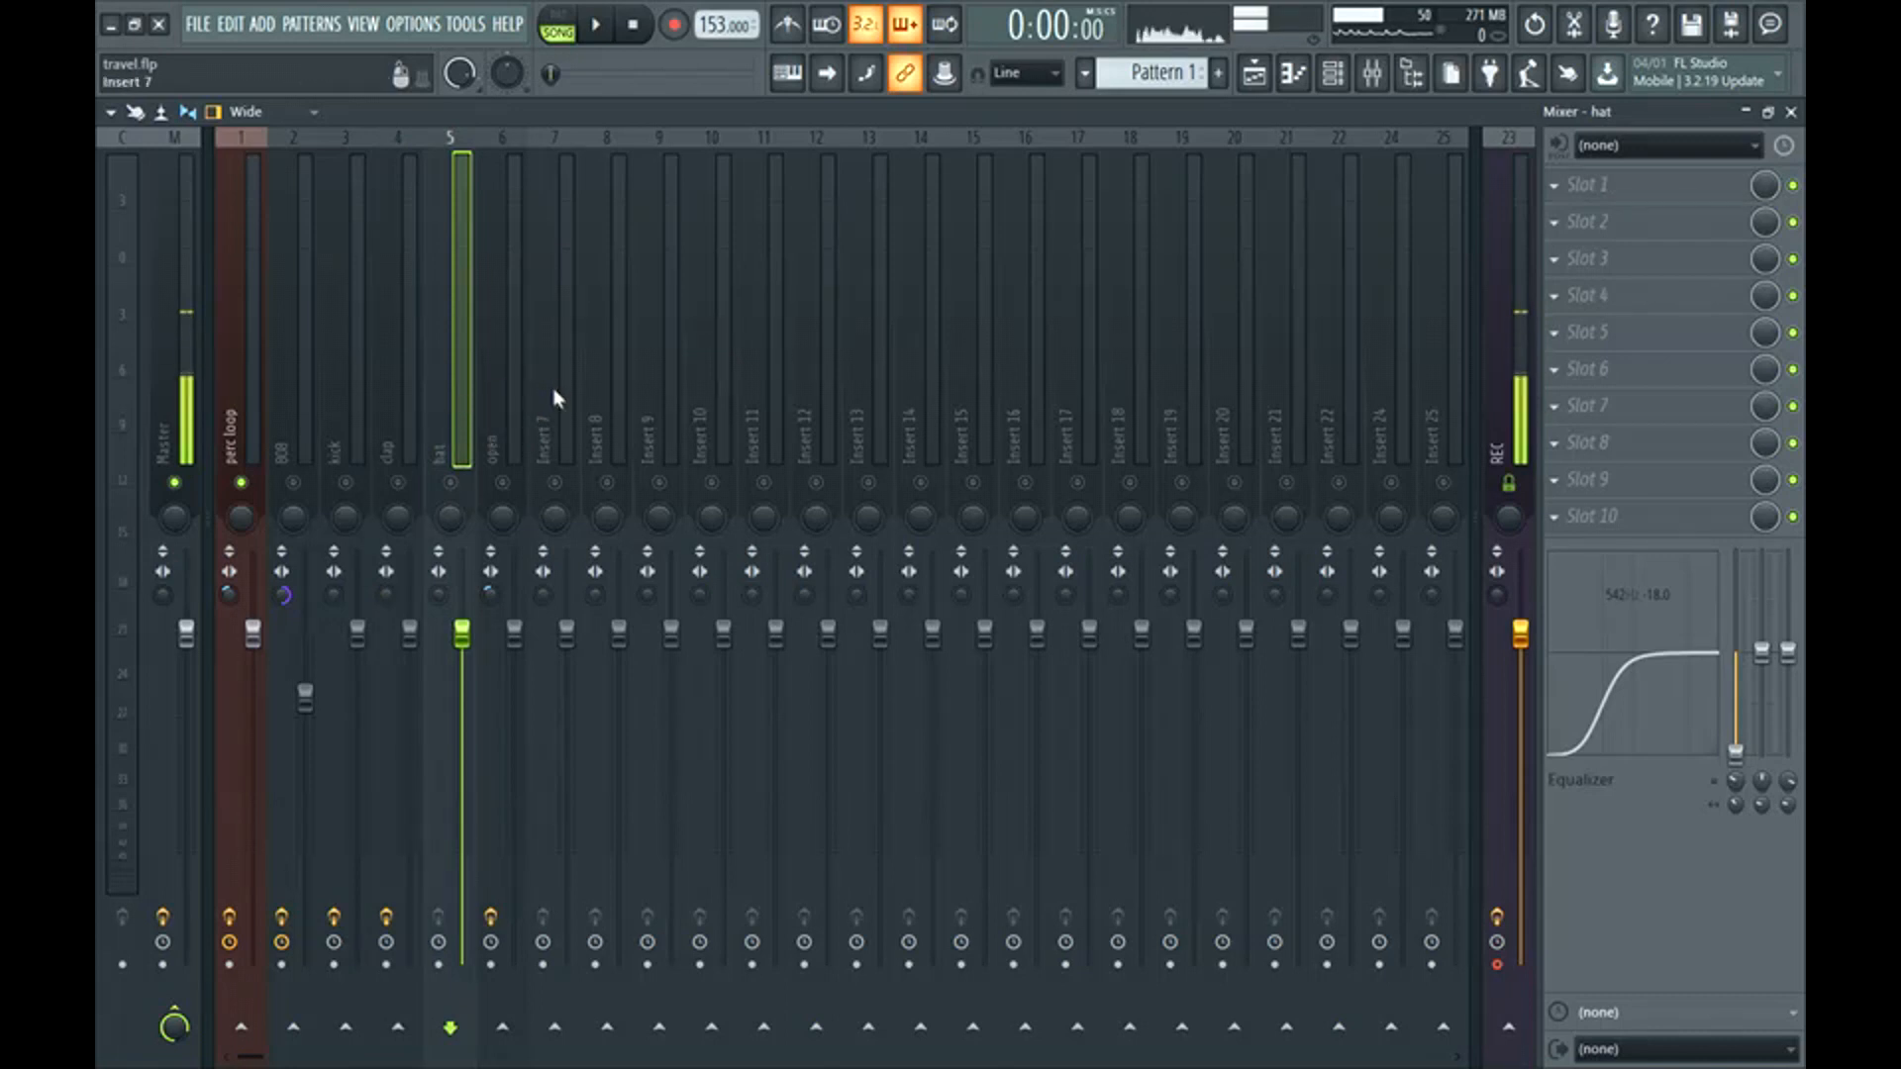
pyautogui.click(681, 392)
pyautogui.click(728, 396)
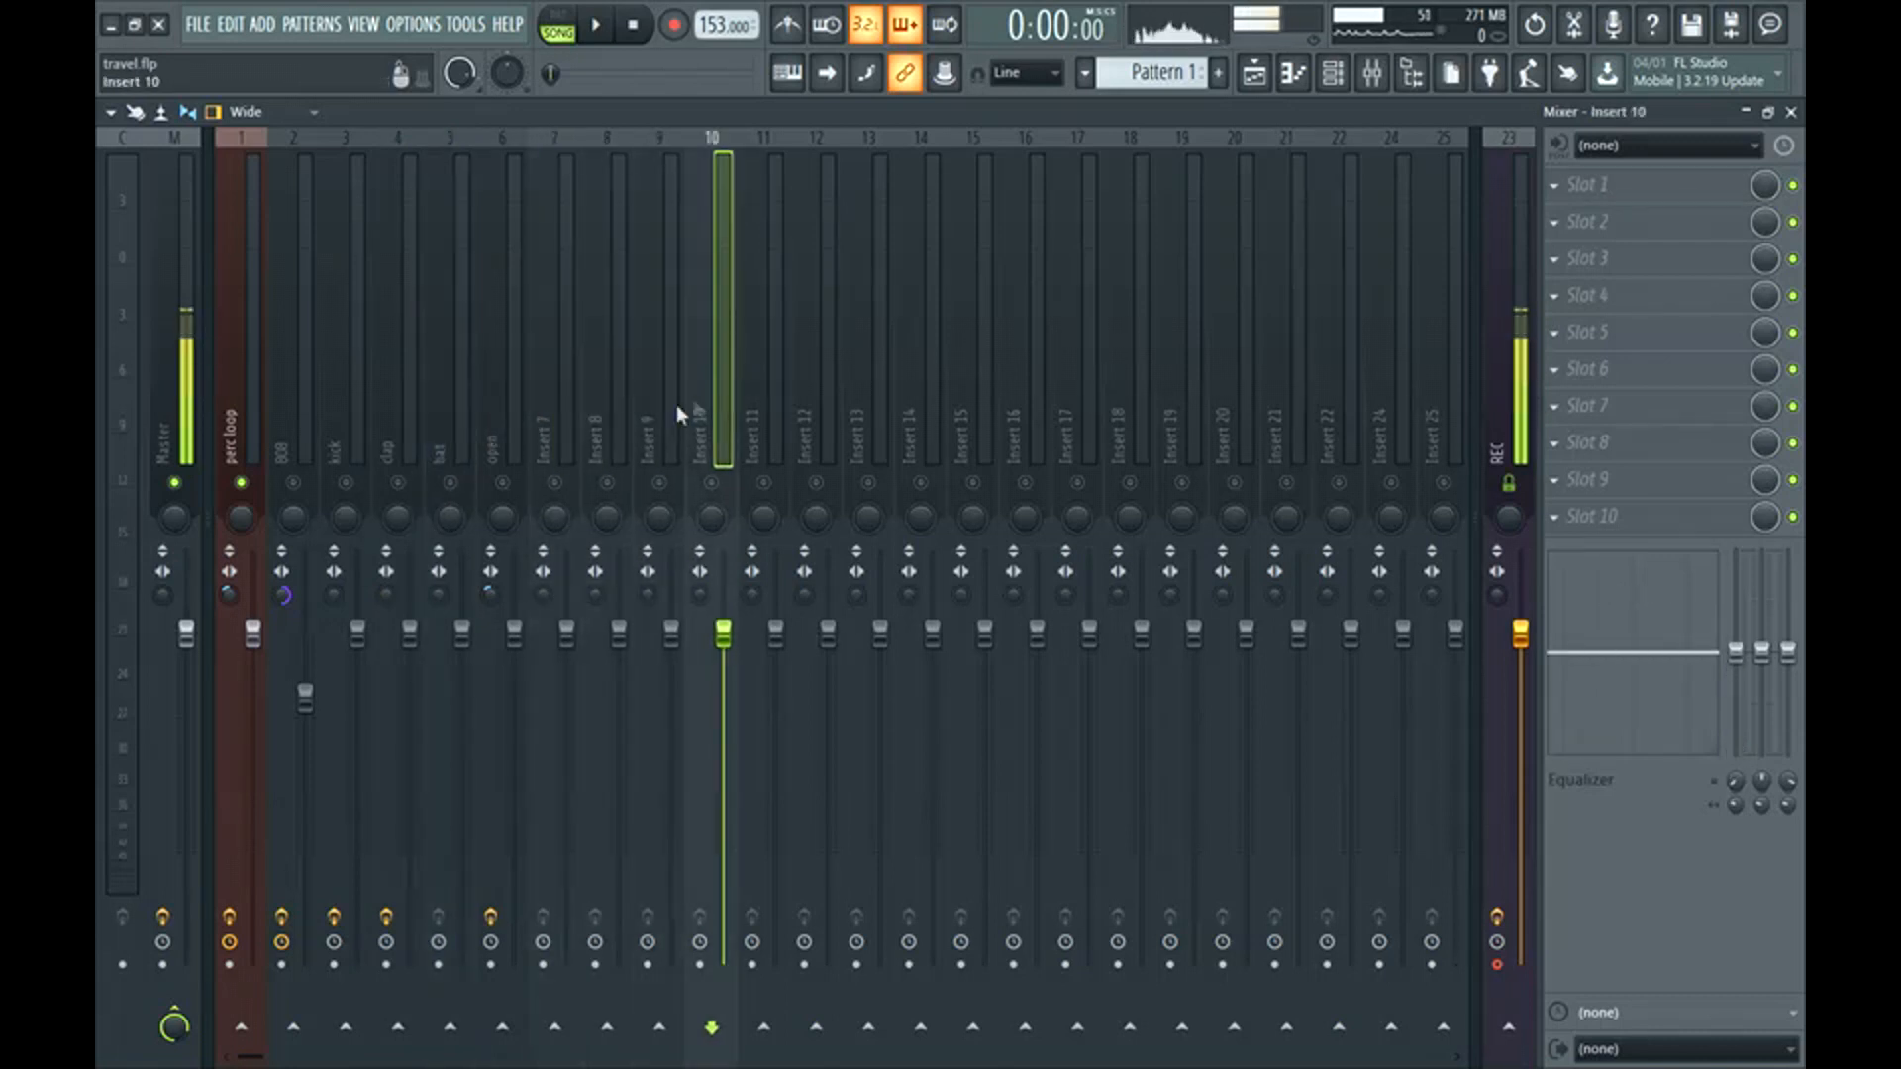
pyautogui.click(261, 433)
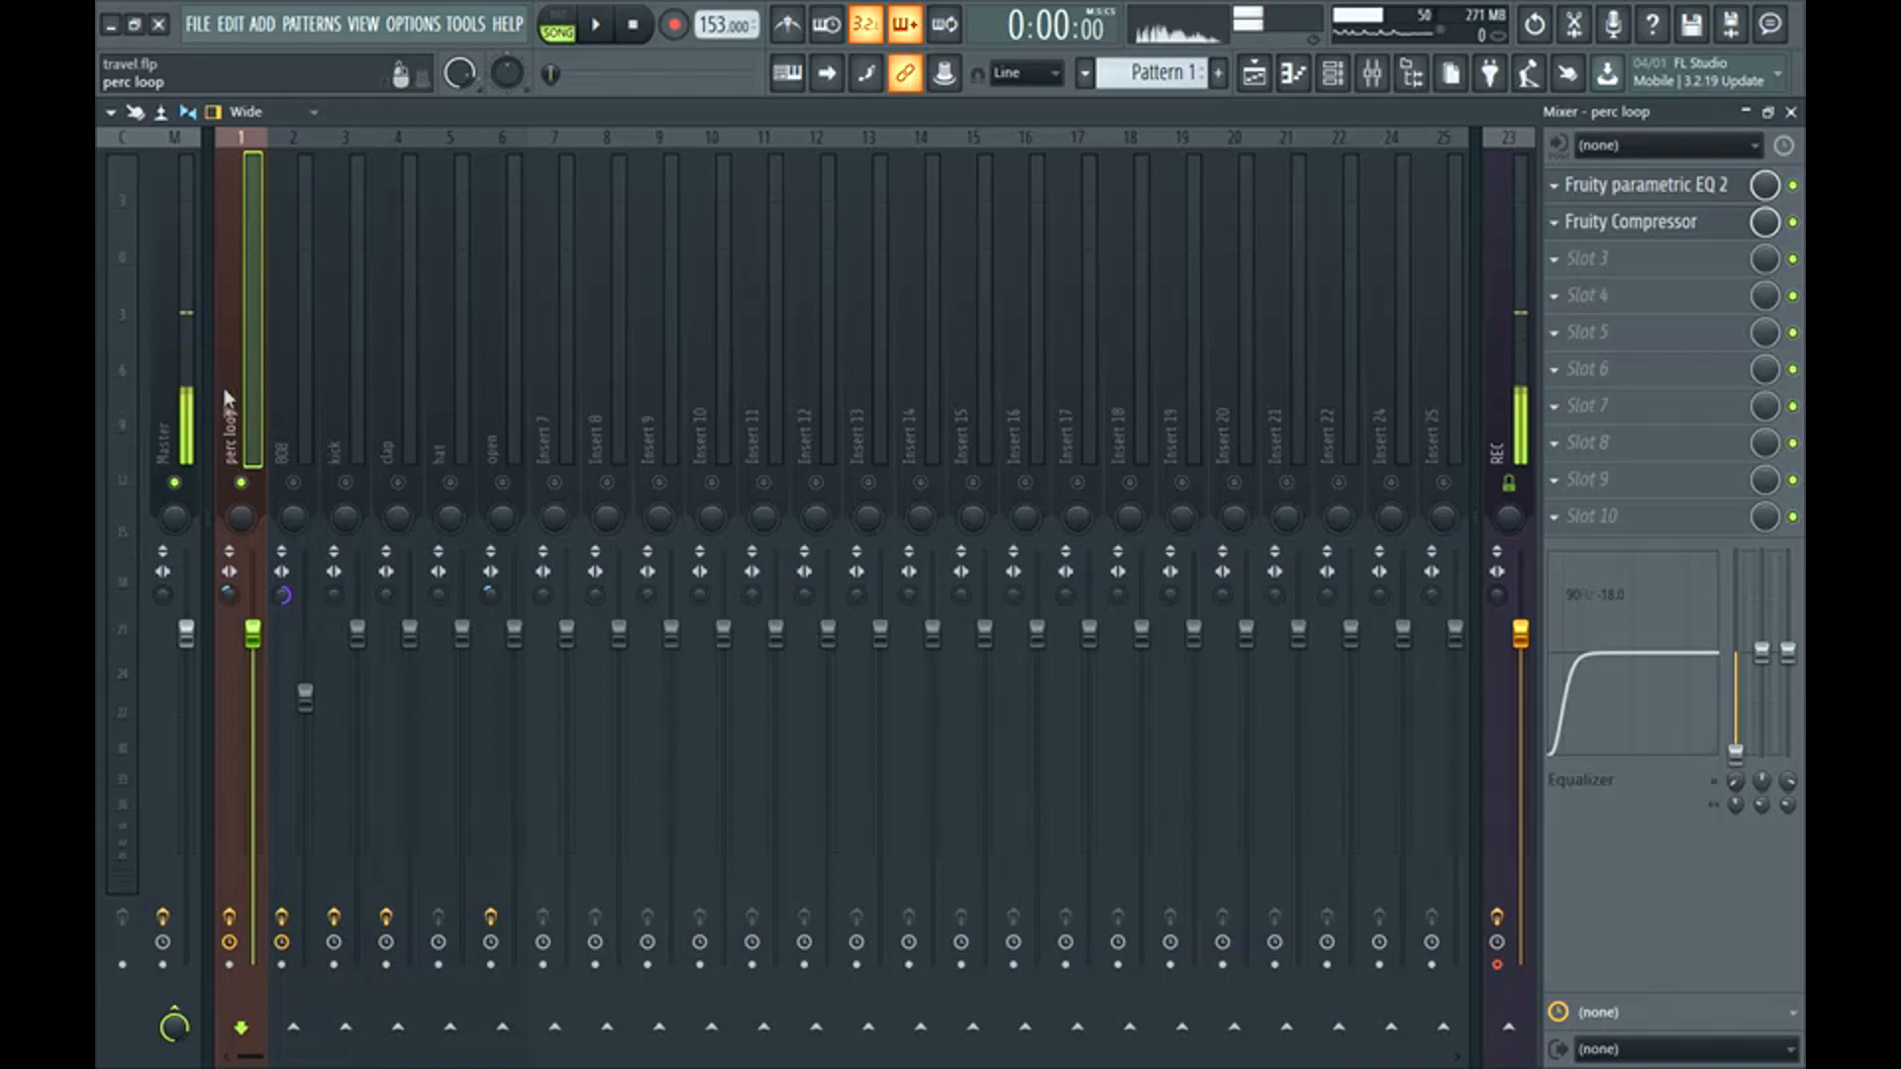
# Solo the clap alongside the perc loop and cut the clap's mixer equalizer low band to -18 dB at about 120 Hz during playback.
pyautogui.click(404, 436)
pyautogui.press('space')
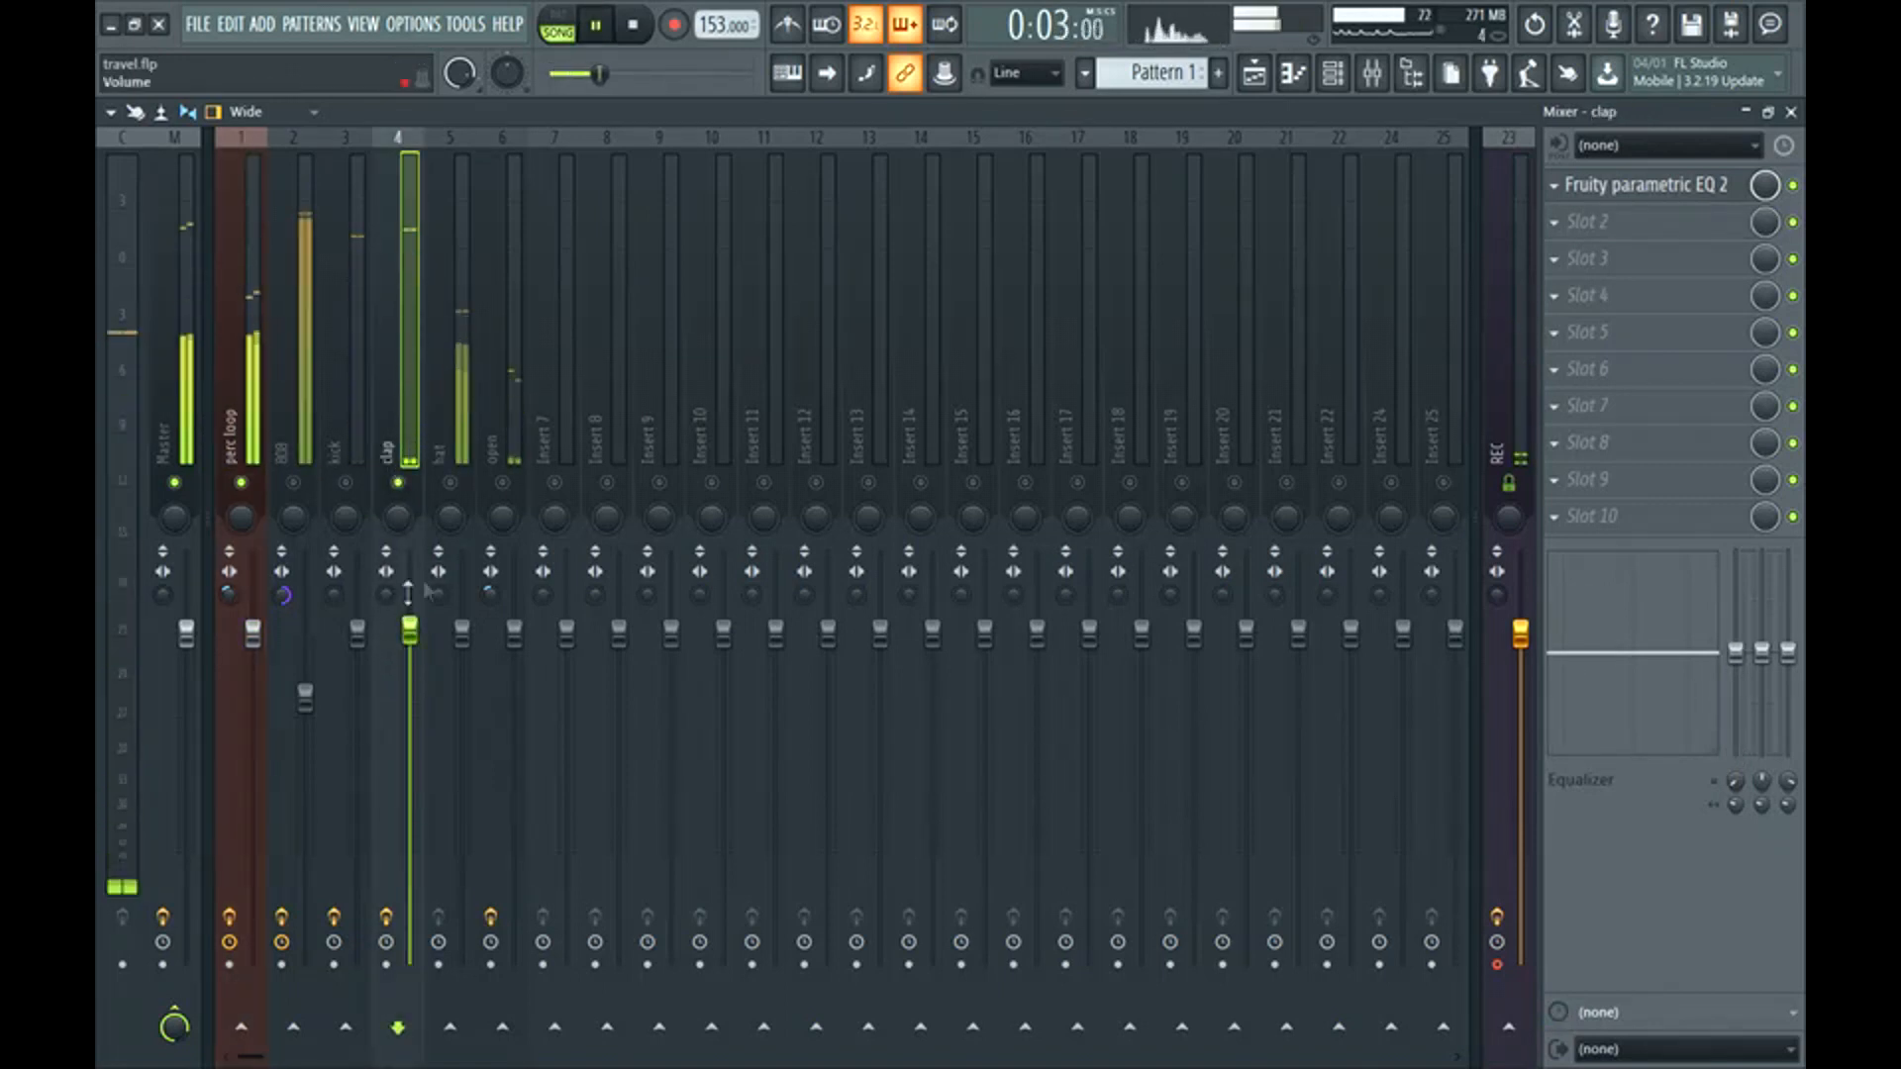
pyautogui.moveTo(1736, 652); pyautogui.dragTo(1736, 755)
pyautogui.press('space')
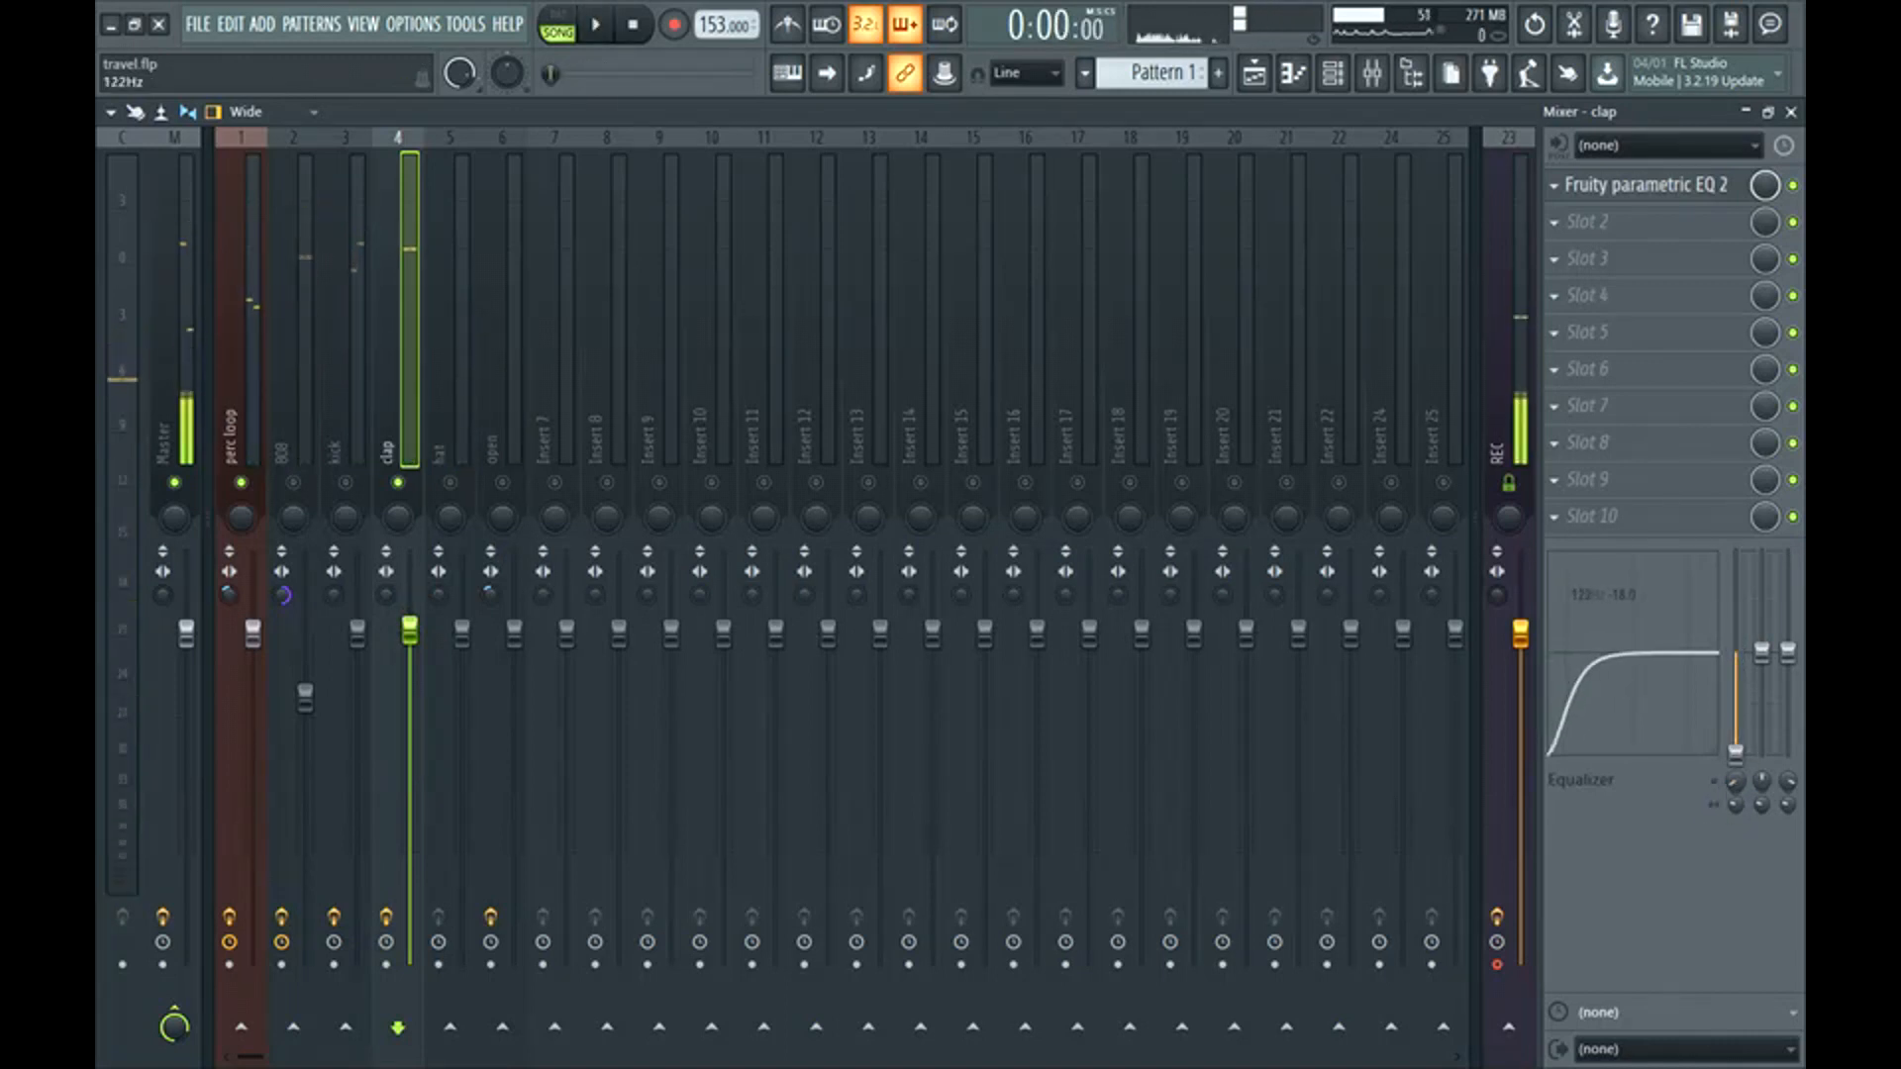
# Boost the clap's high equalizer band slightly during playback, and lower the clap's volume a little with the hat unmuted.
pyautogui.press('space')
pyautogui.moveTo(1788, 654); pyautogui.dragTo(1789, 644)
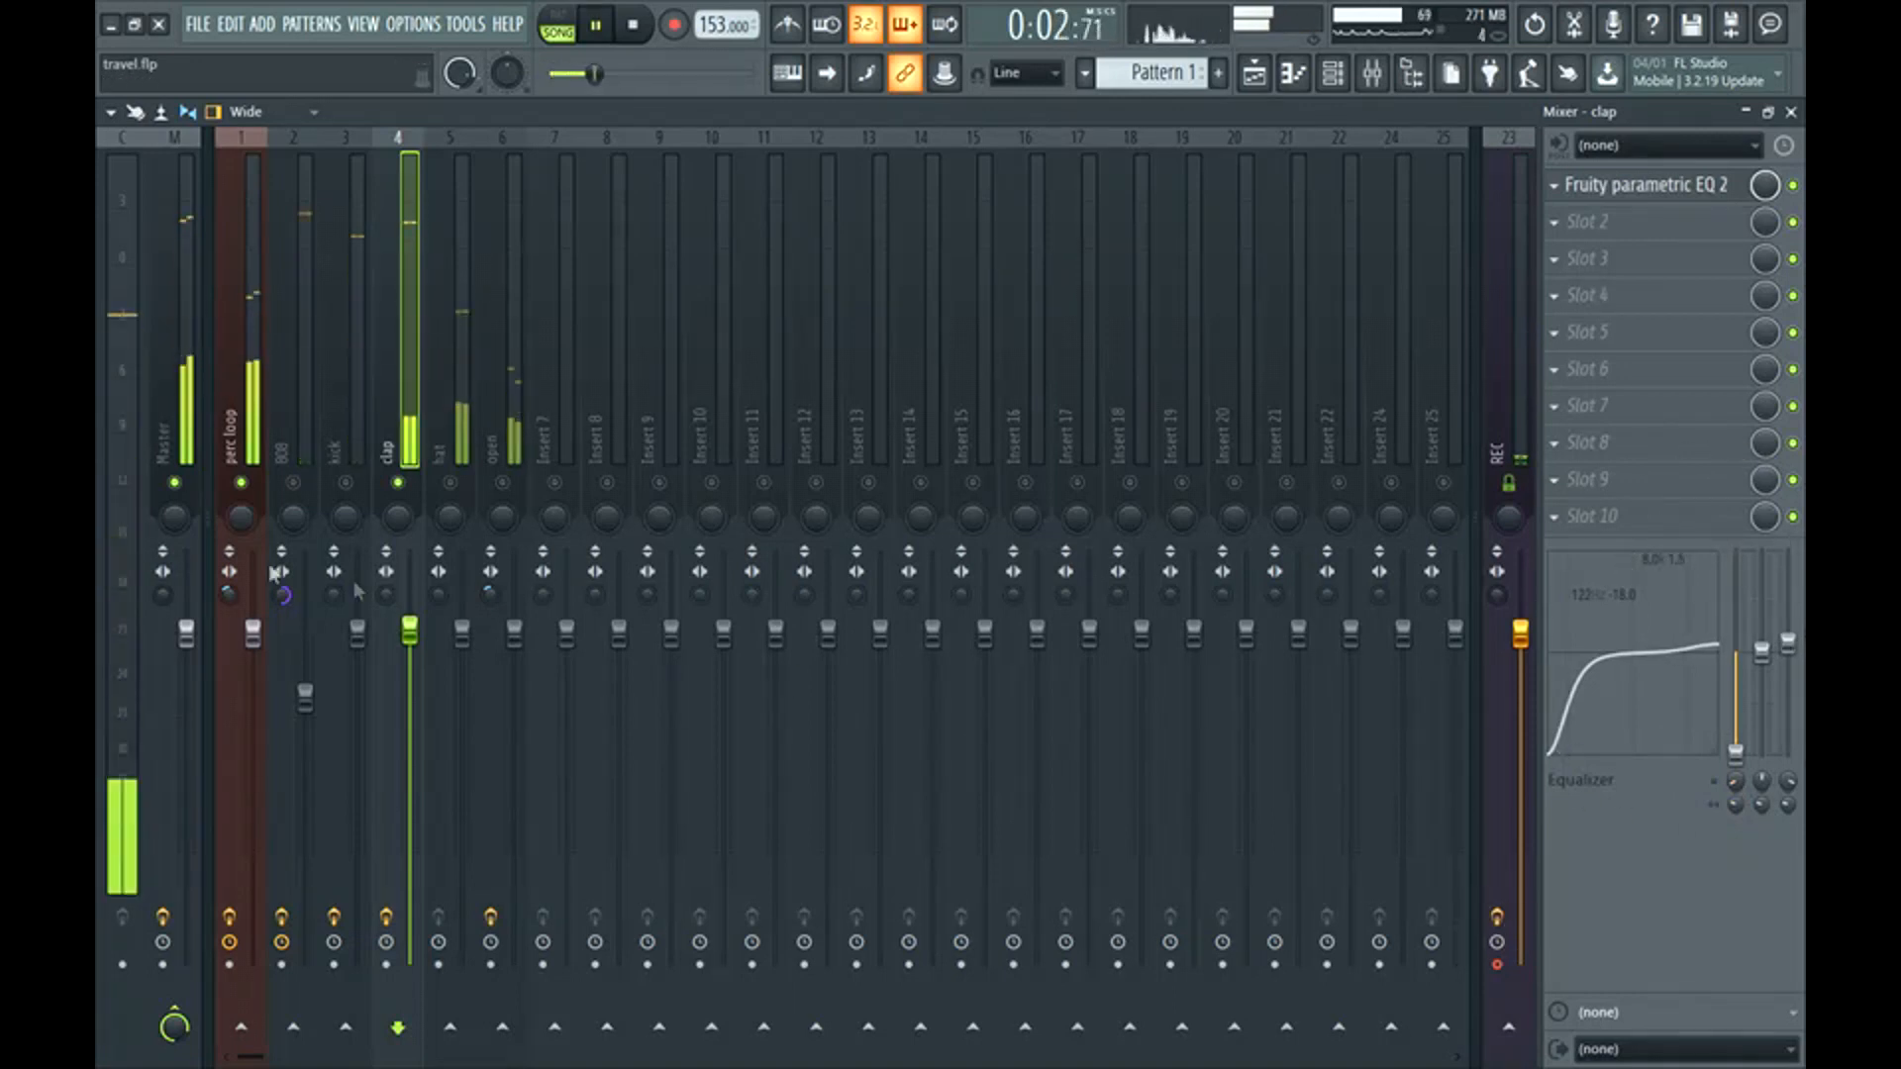
pyautogui.click(466, 413)
pyautogui.moveTo(411, 633)
pyautogui.mouseDown()
pyautogui.moveTo(463, 647)
pyautogui.moveTo(411, 643)
pyautogui.mouseUp()
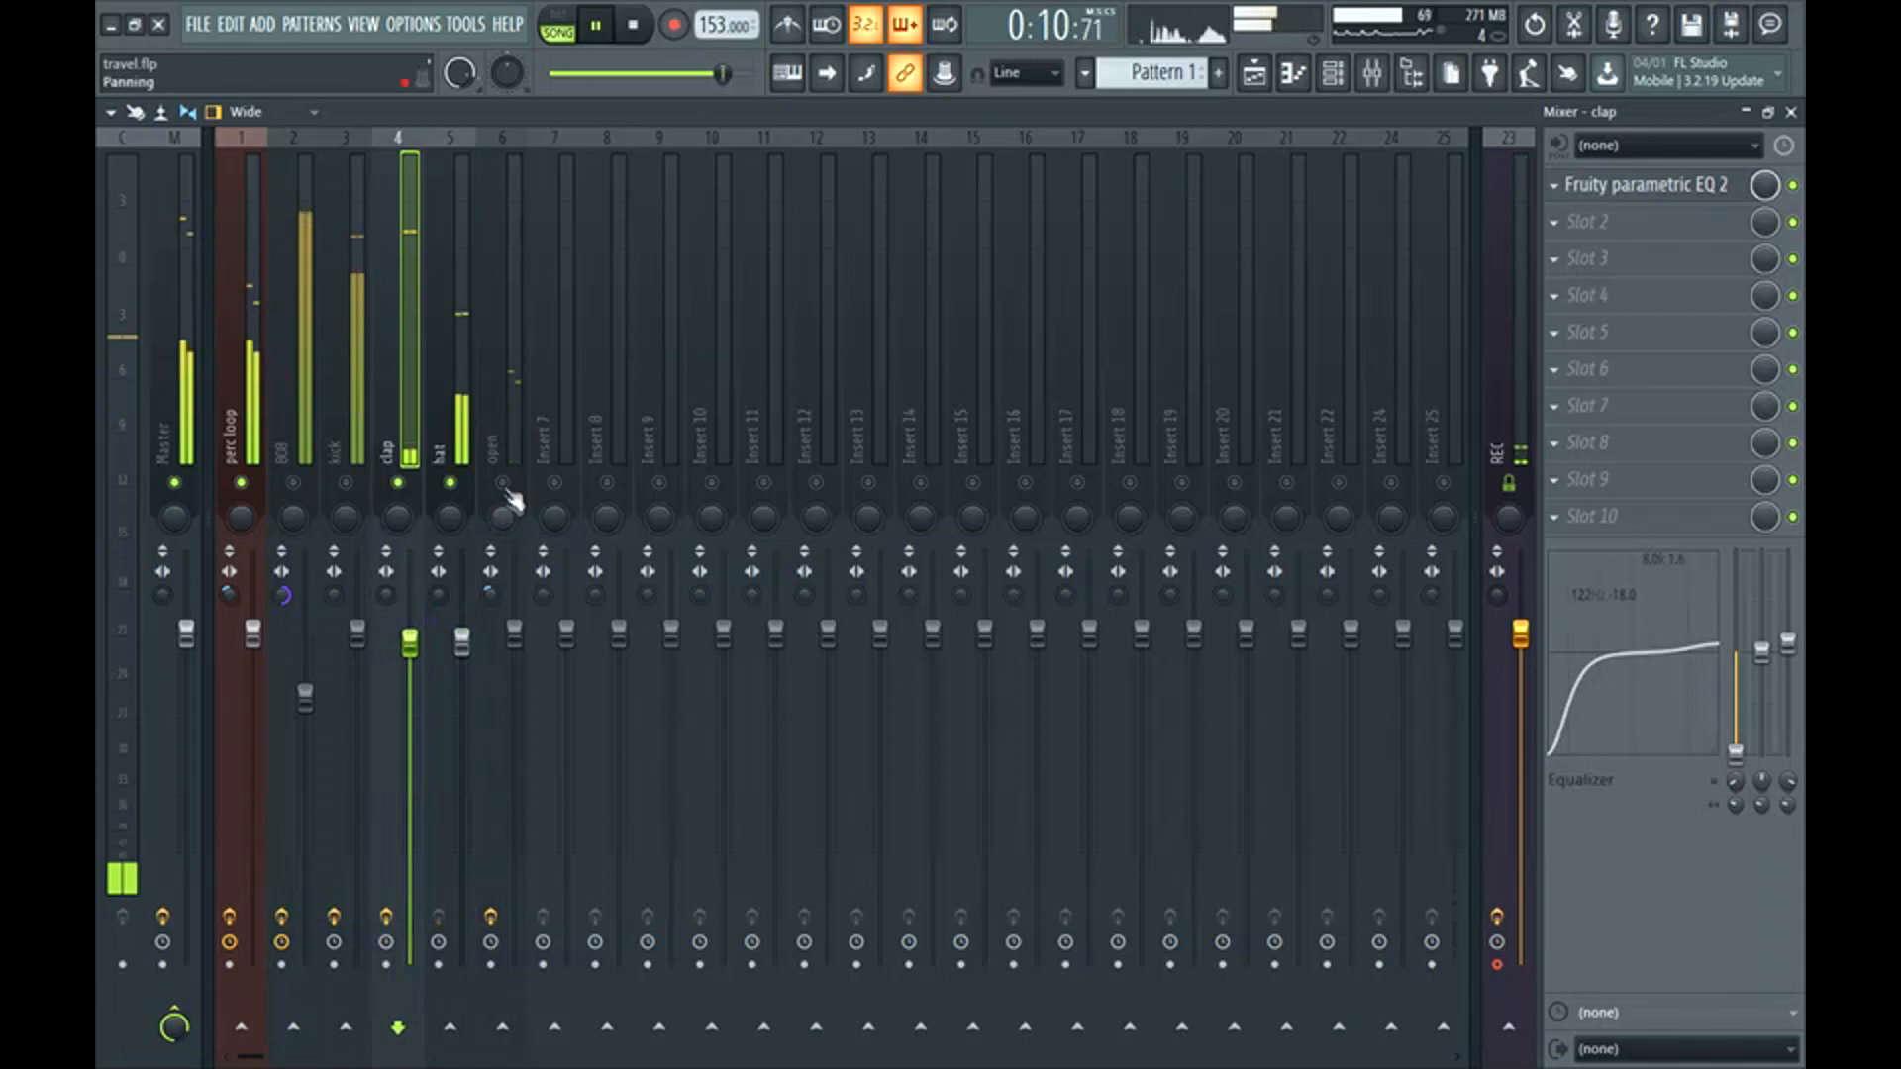
# Unmute the open track alongside the soloed tracks, raise its volume to about 1.2 dB and audition it.
pyautogui.click(510, 442)
pyautogui.press('space')
pyautogui.moveTo(524, 642); pyautogui.dragTo(517, 618)
pyautogui.press('space')
pyautogui.press('space')
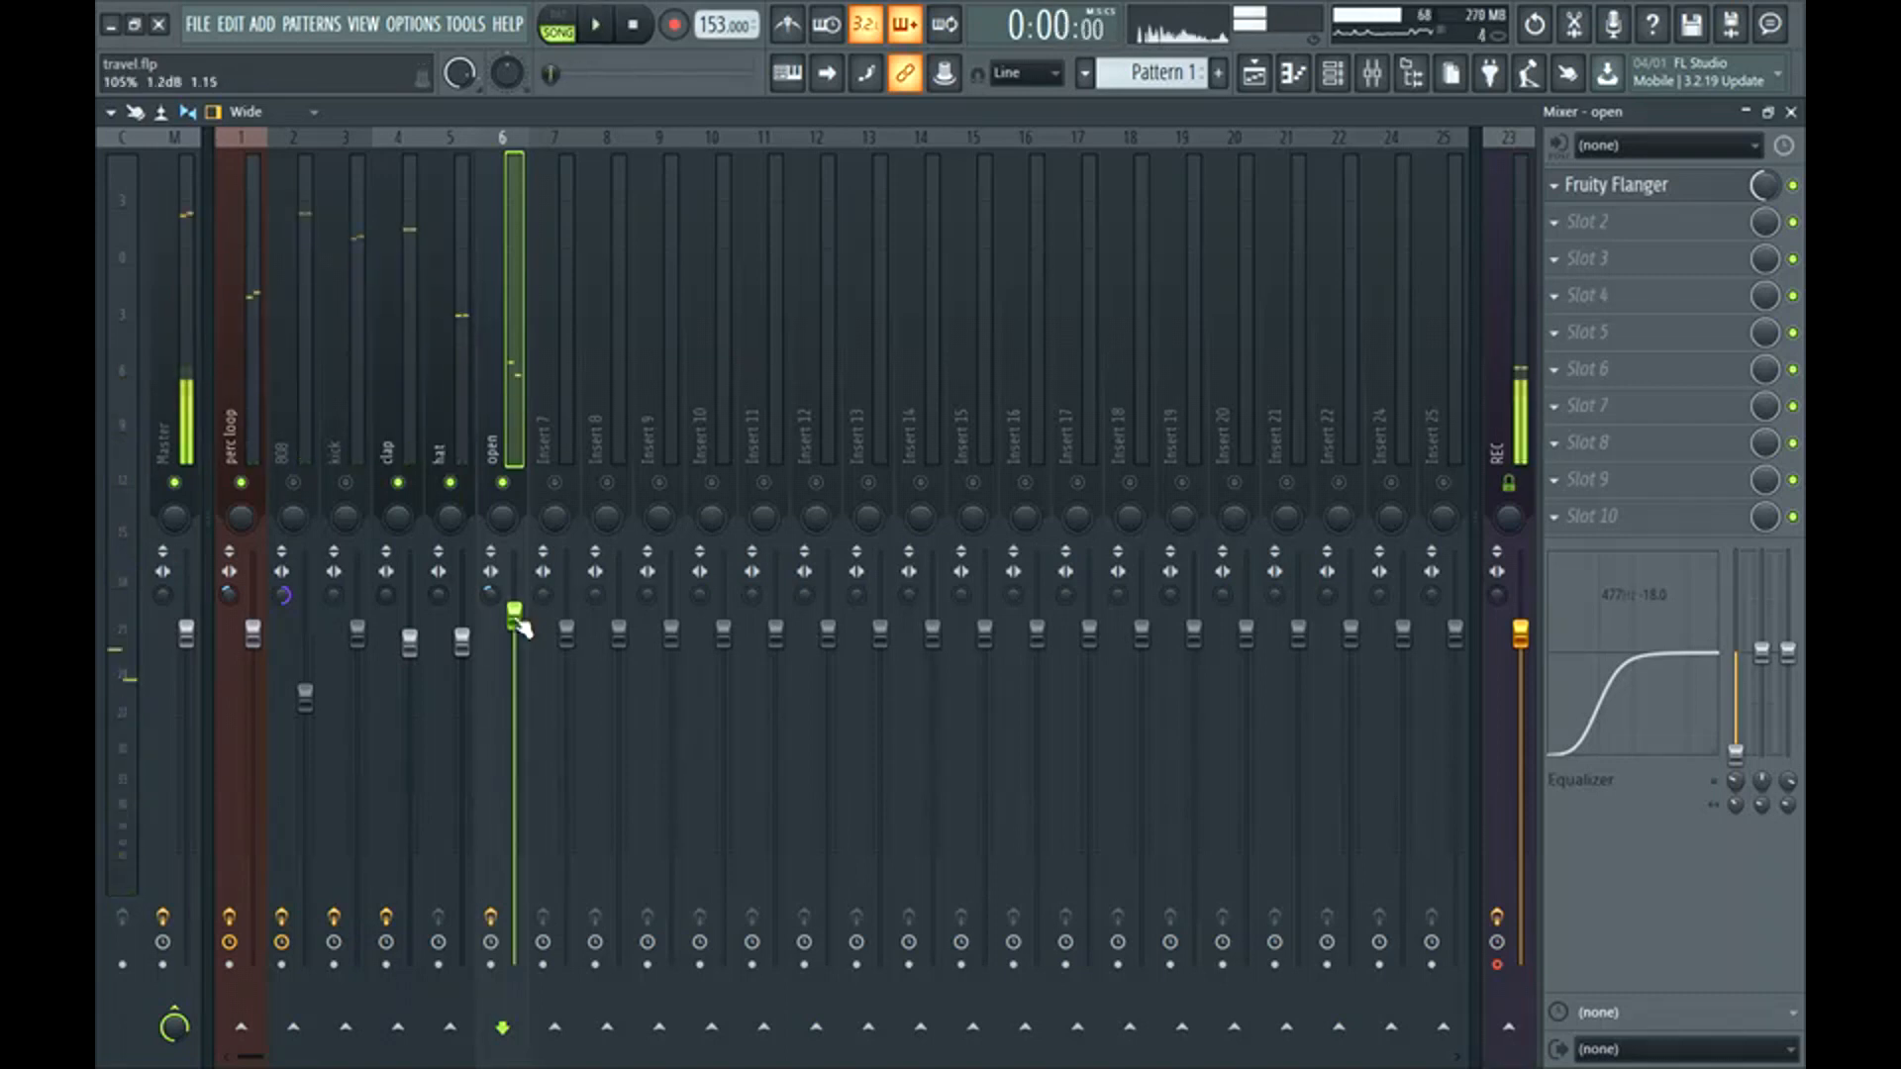
# Pan the open track partly to the left, lower its volume moderately and audition the result.
pyautogui.moveTo(501, 512); pyautogui.dragTo(500, 521)
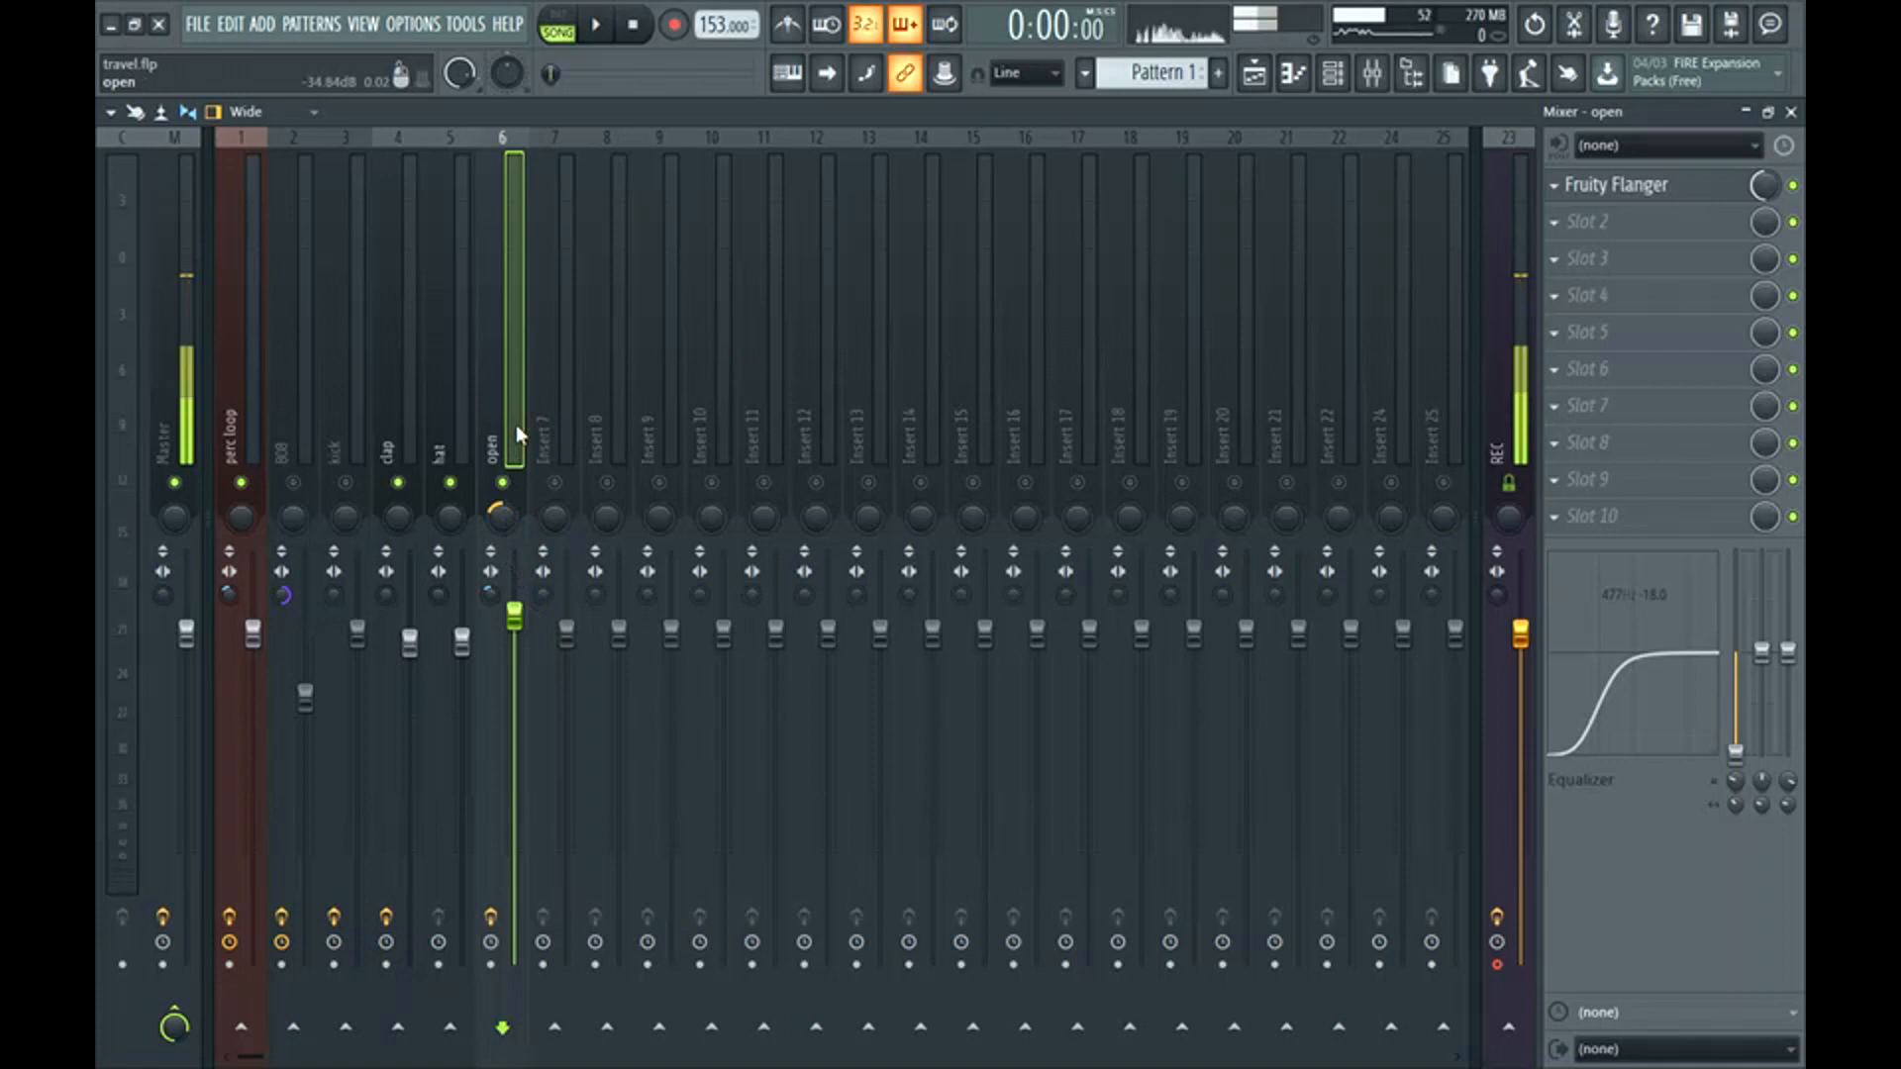
pyautogui.moveTo(514, 616); pyautogui.dragTo(517, 674)
pyautogui.press('space')
pyautogui.press('space')
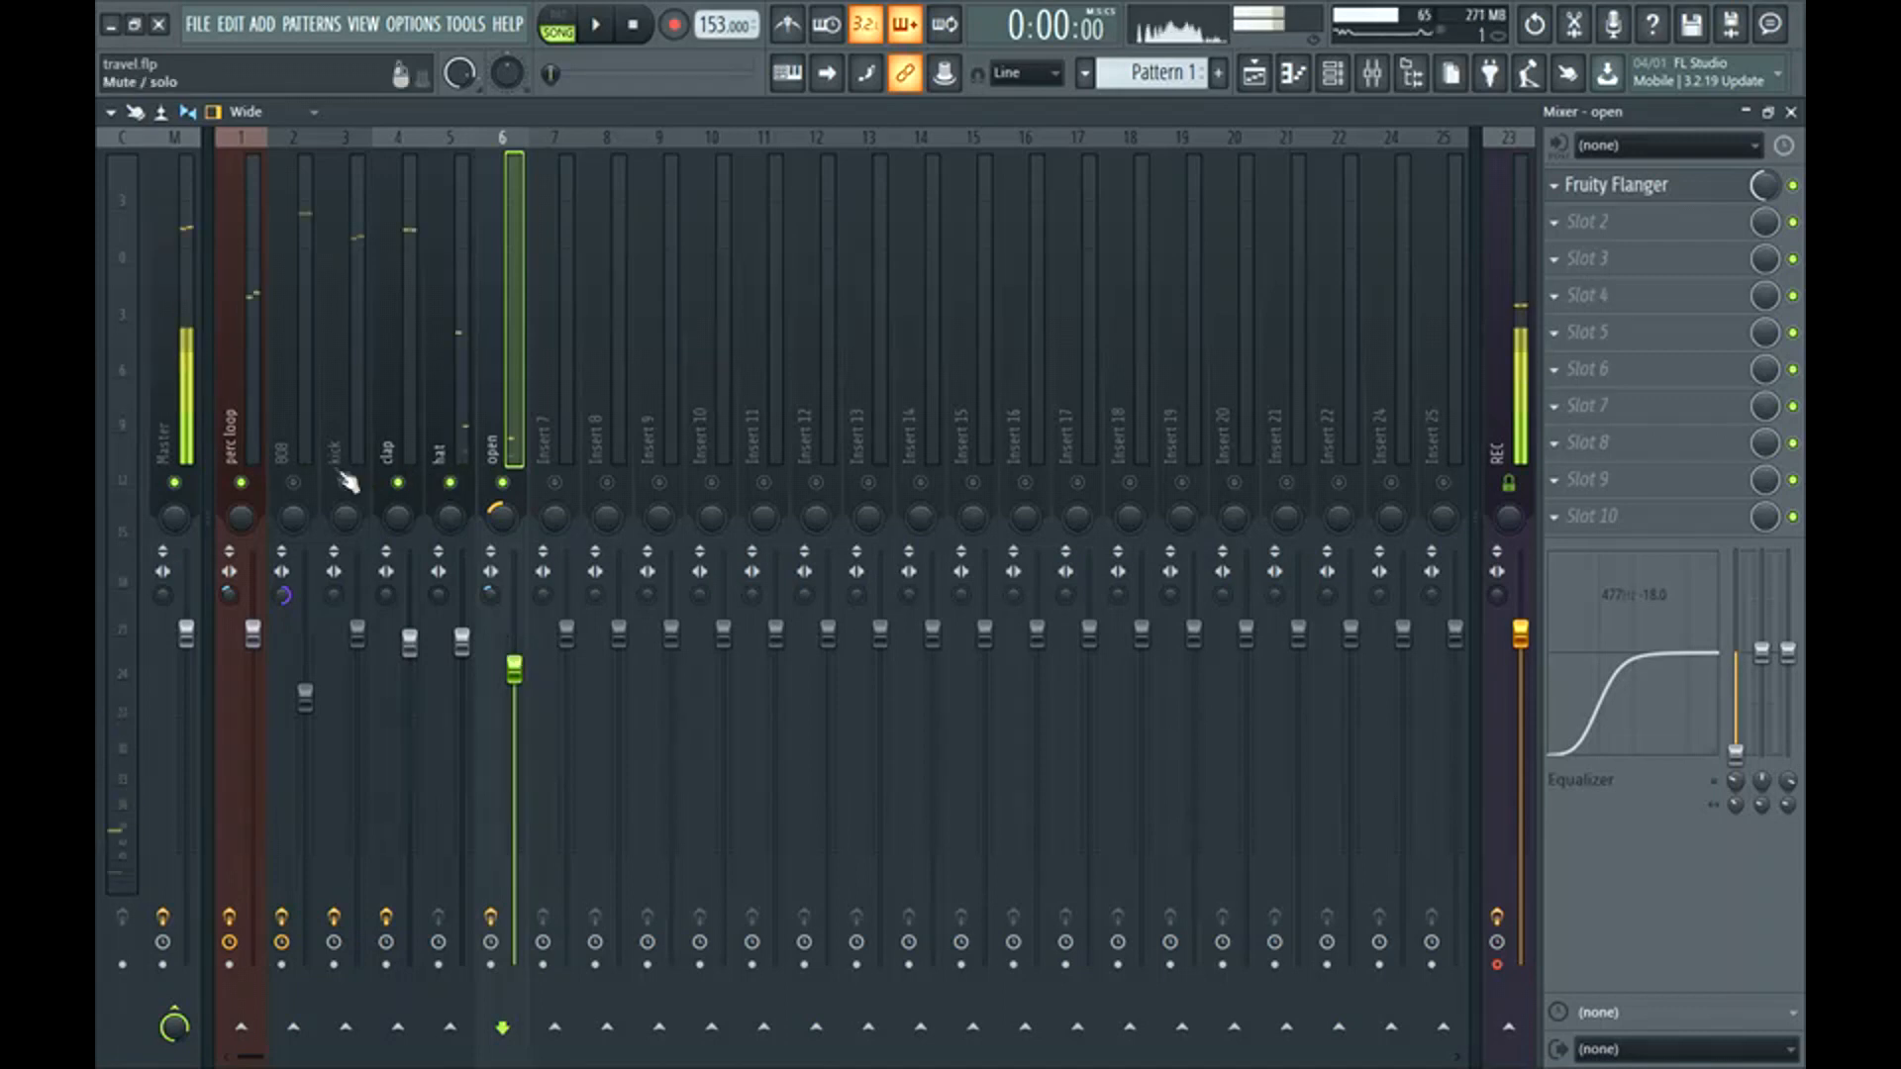
# Unmute the 808 alongside the soloed tracks and lower its volume to about -7.6 dB while auditioning.
pyautogui.click(296, 480)
pyautogui.press('space')
pyautogui.click(303, 495)
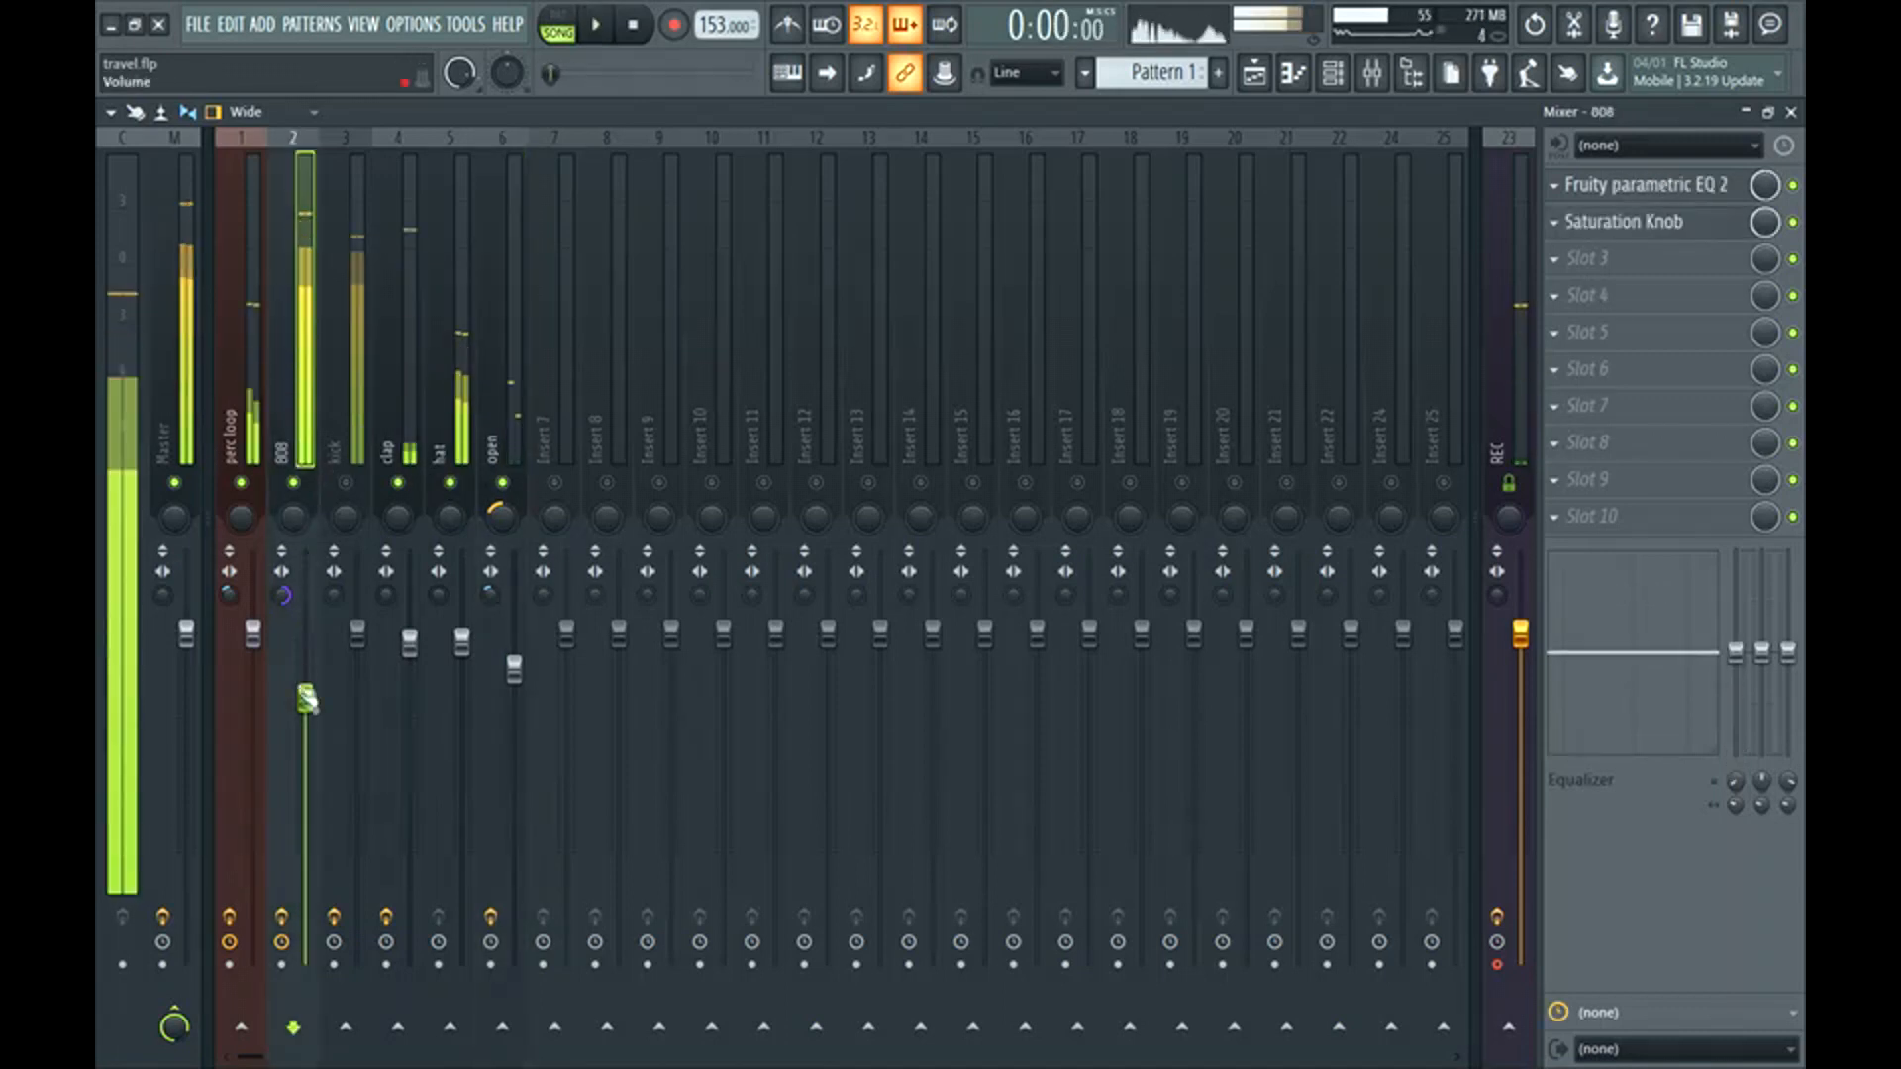
pyautogui.press('space')
pyautogui.moveTo(305, 698); pyautogui.dragTo(305, 737)
pyautogui.press('space')
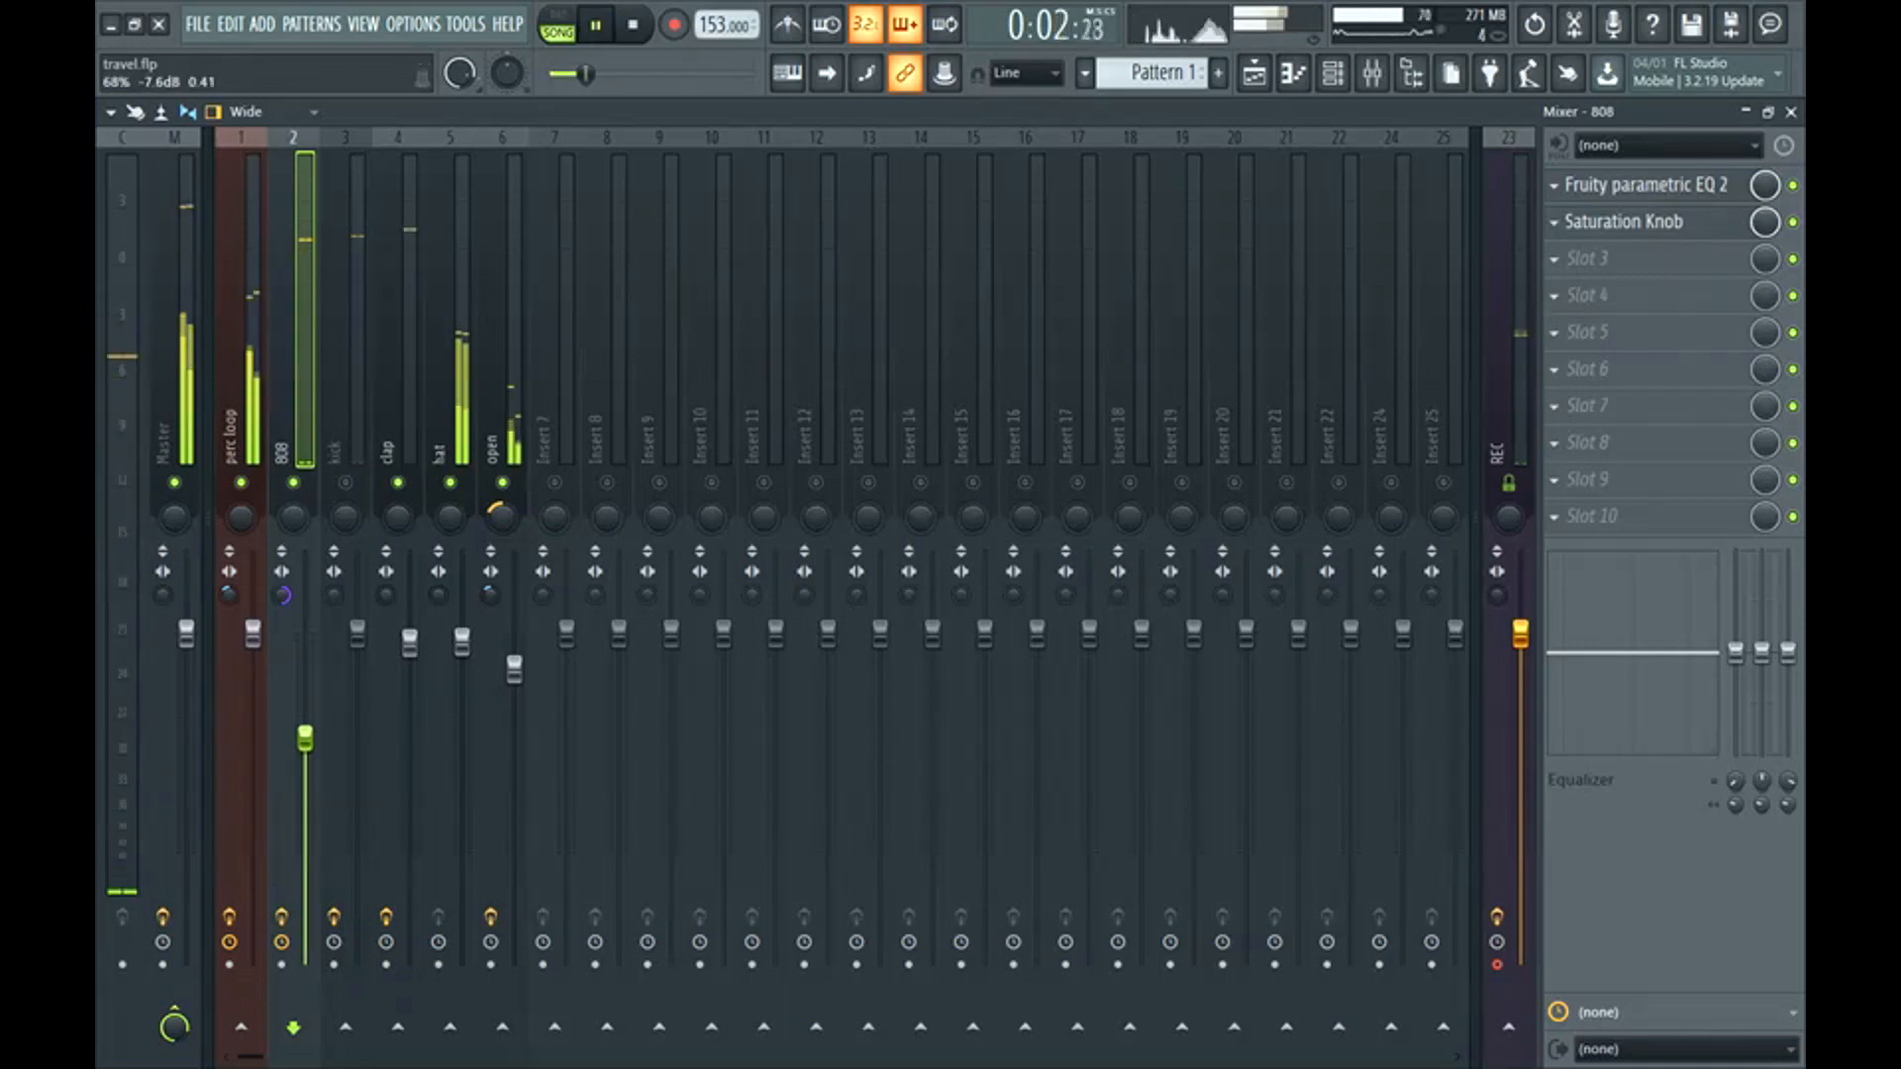
# Lower the open track's volume slightly and trim the 808's volume to -7.7 dB during playback.
pyautogui.moveTo(514, 671); pyautogui.dragTo(513, 675)
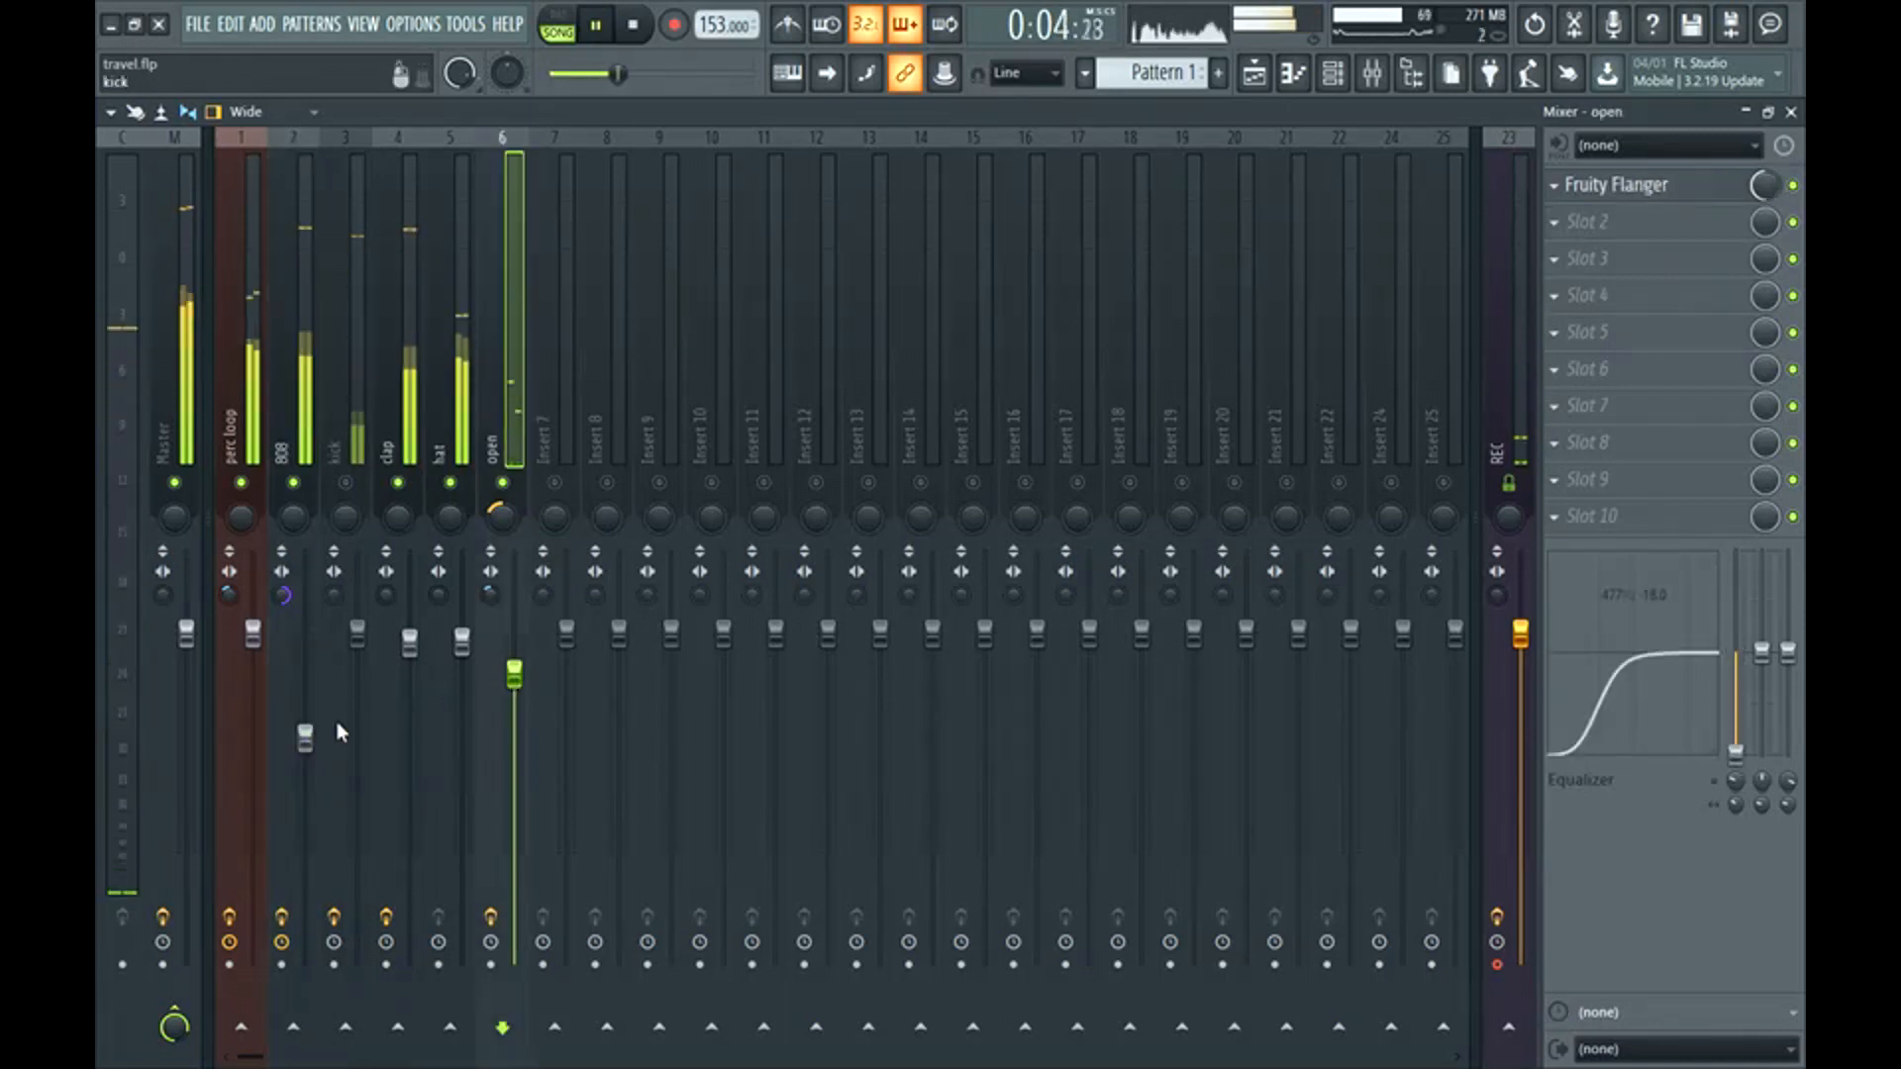
pyautogui.click(305, 738)
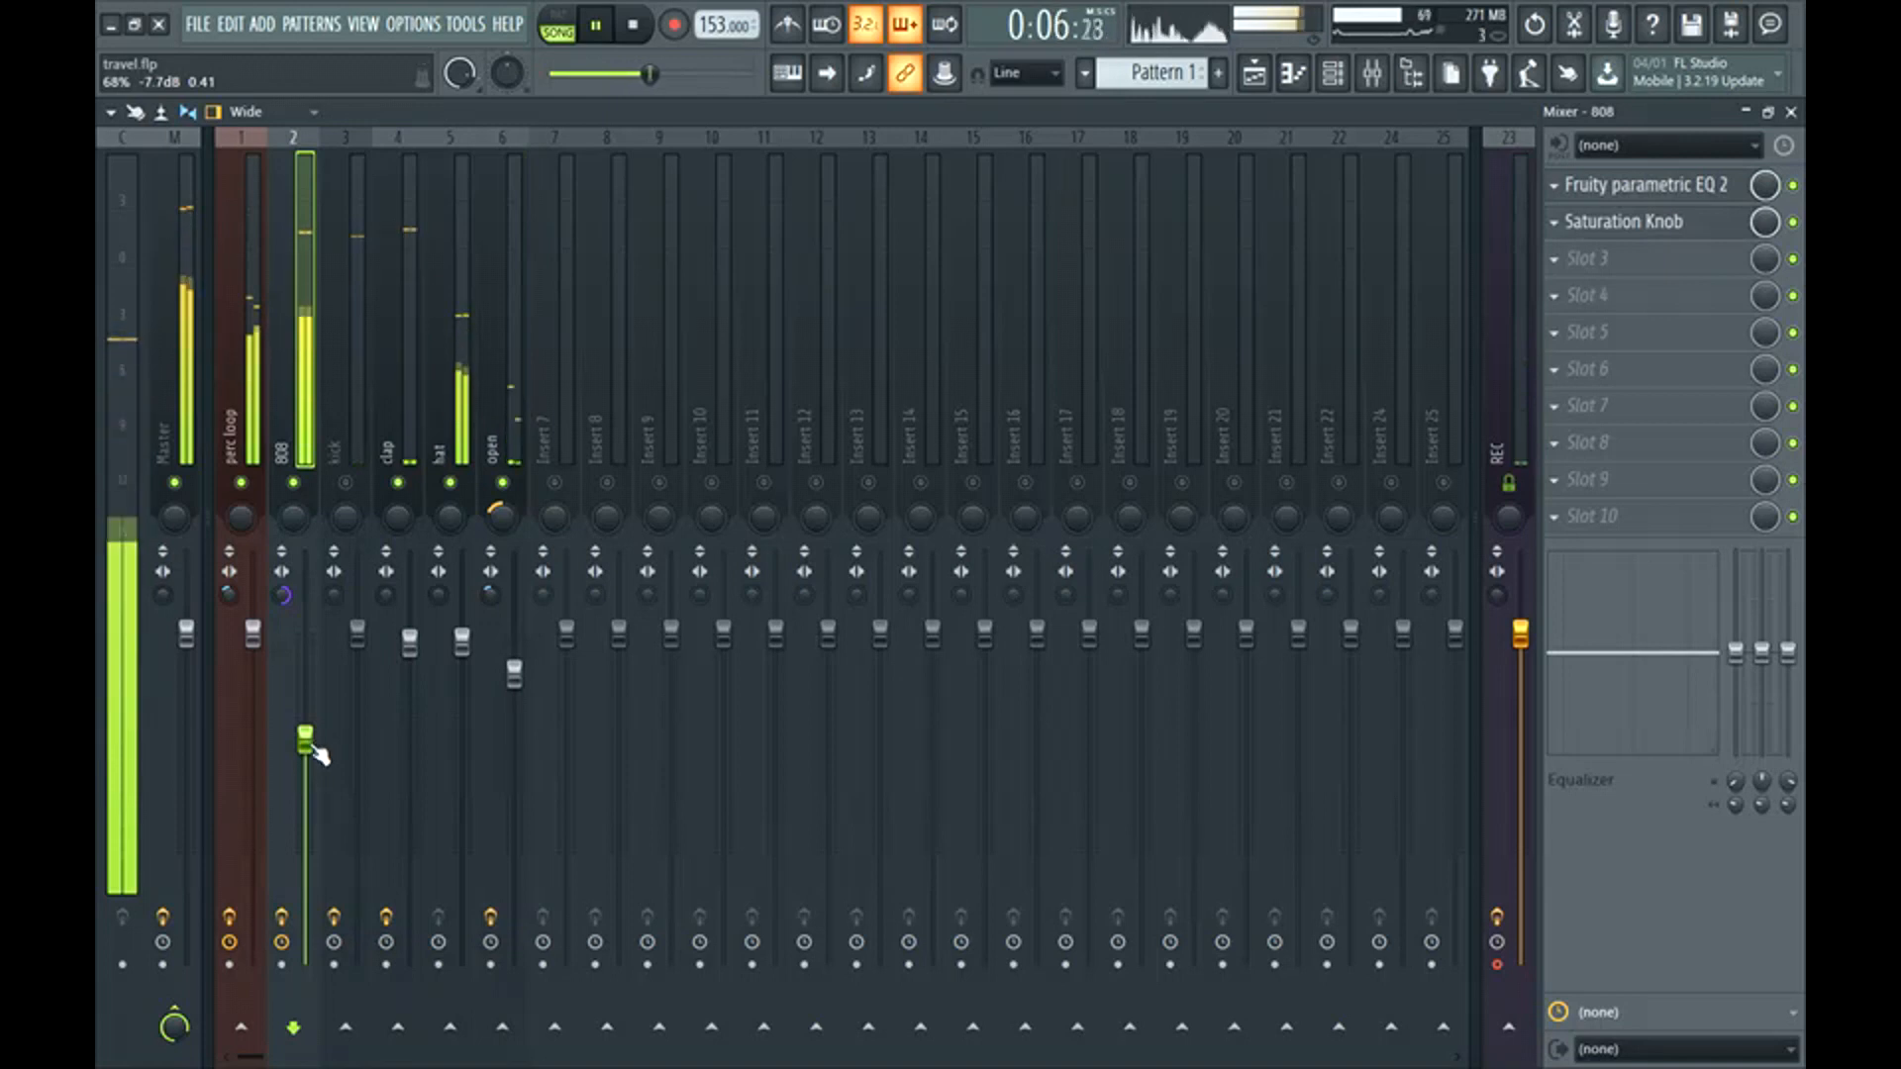
pyautogui.press('space')
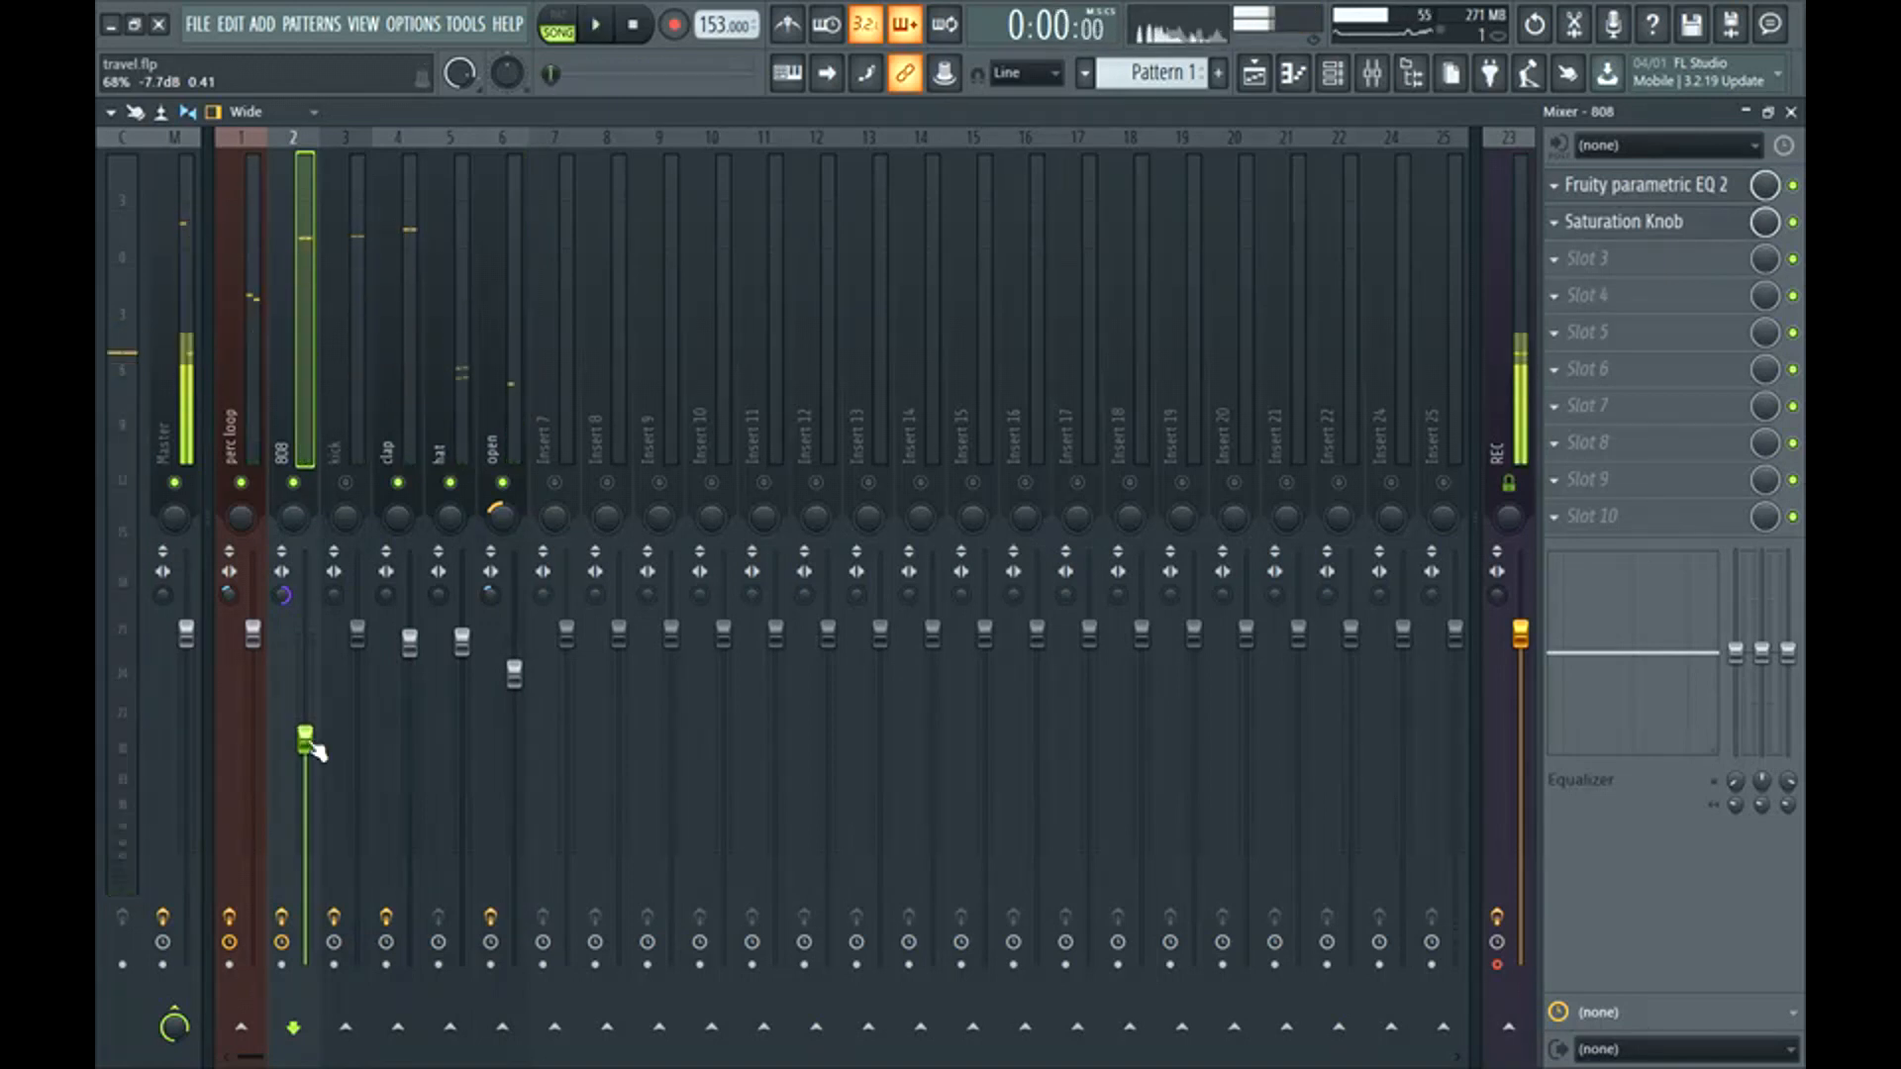
# Unmute the kick and audition it together with the other soloed tracks.
pyautogui.click(357, 475)
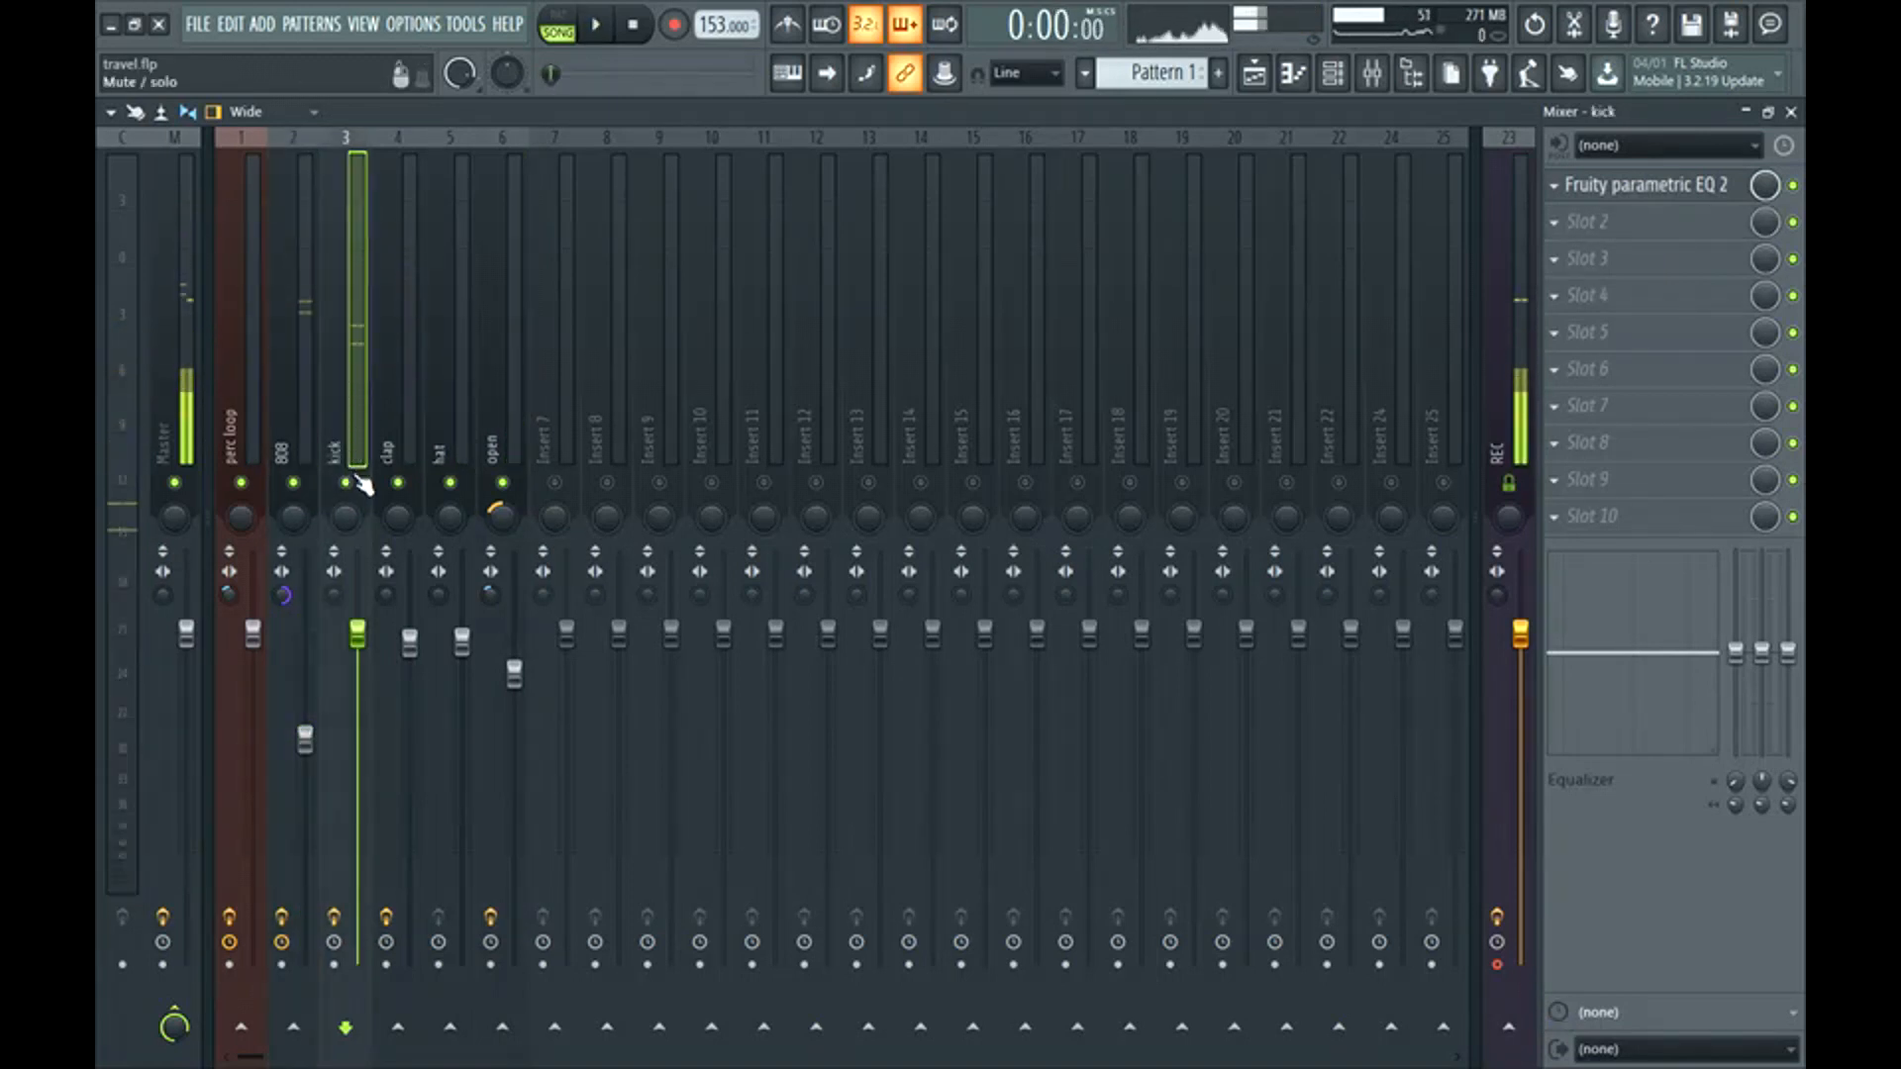
pyautogui.press('space')
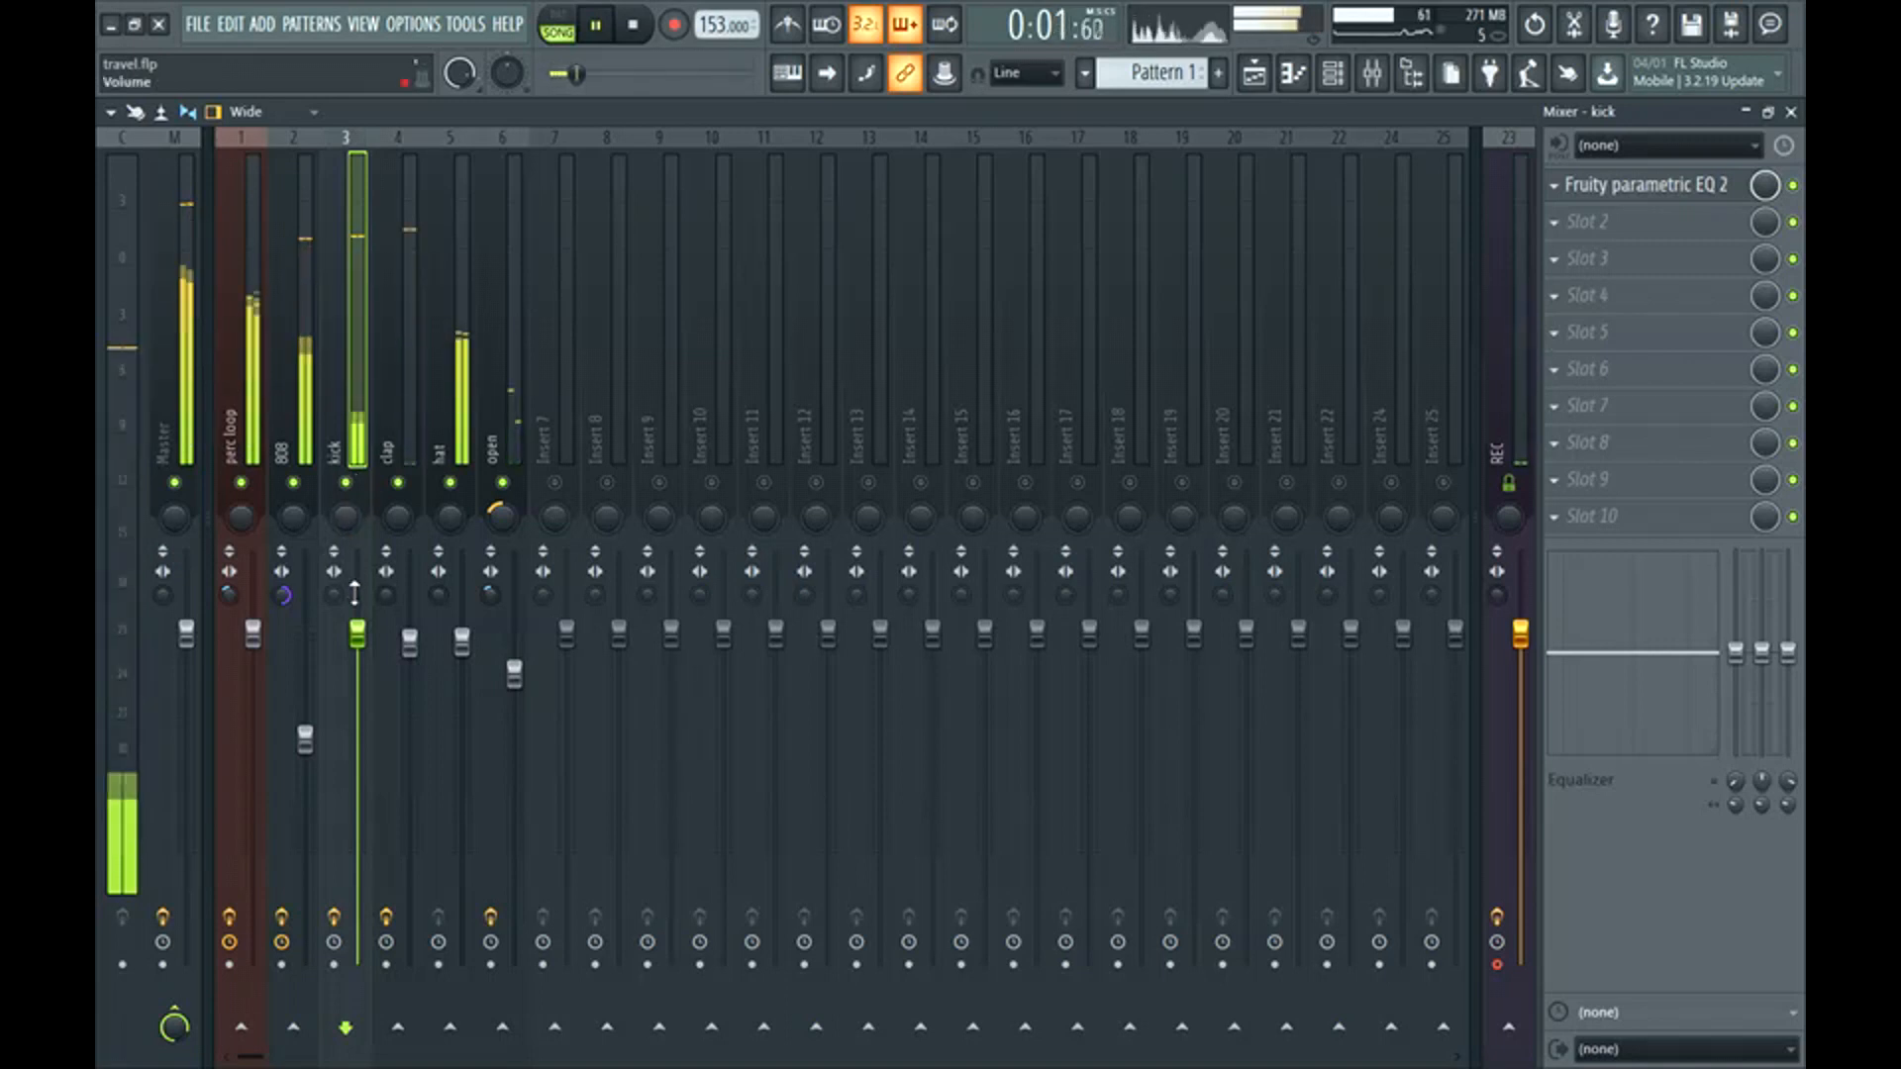
pyautogui.press('space')
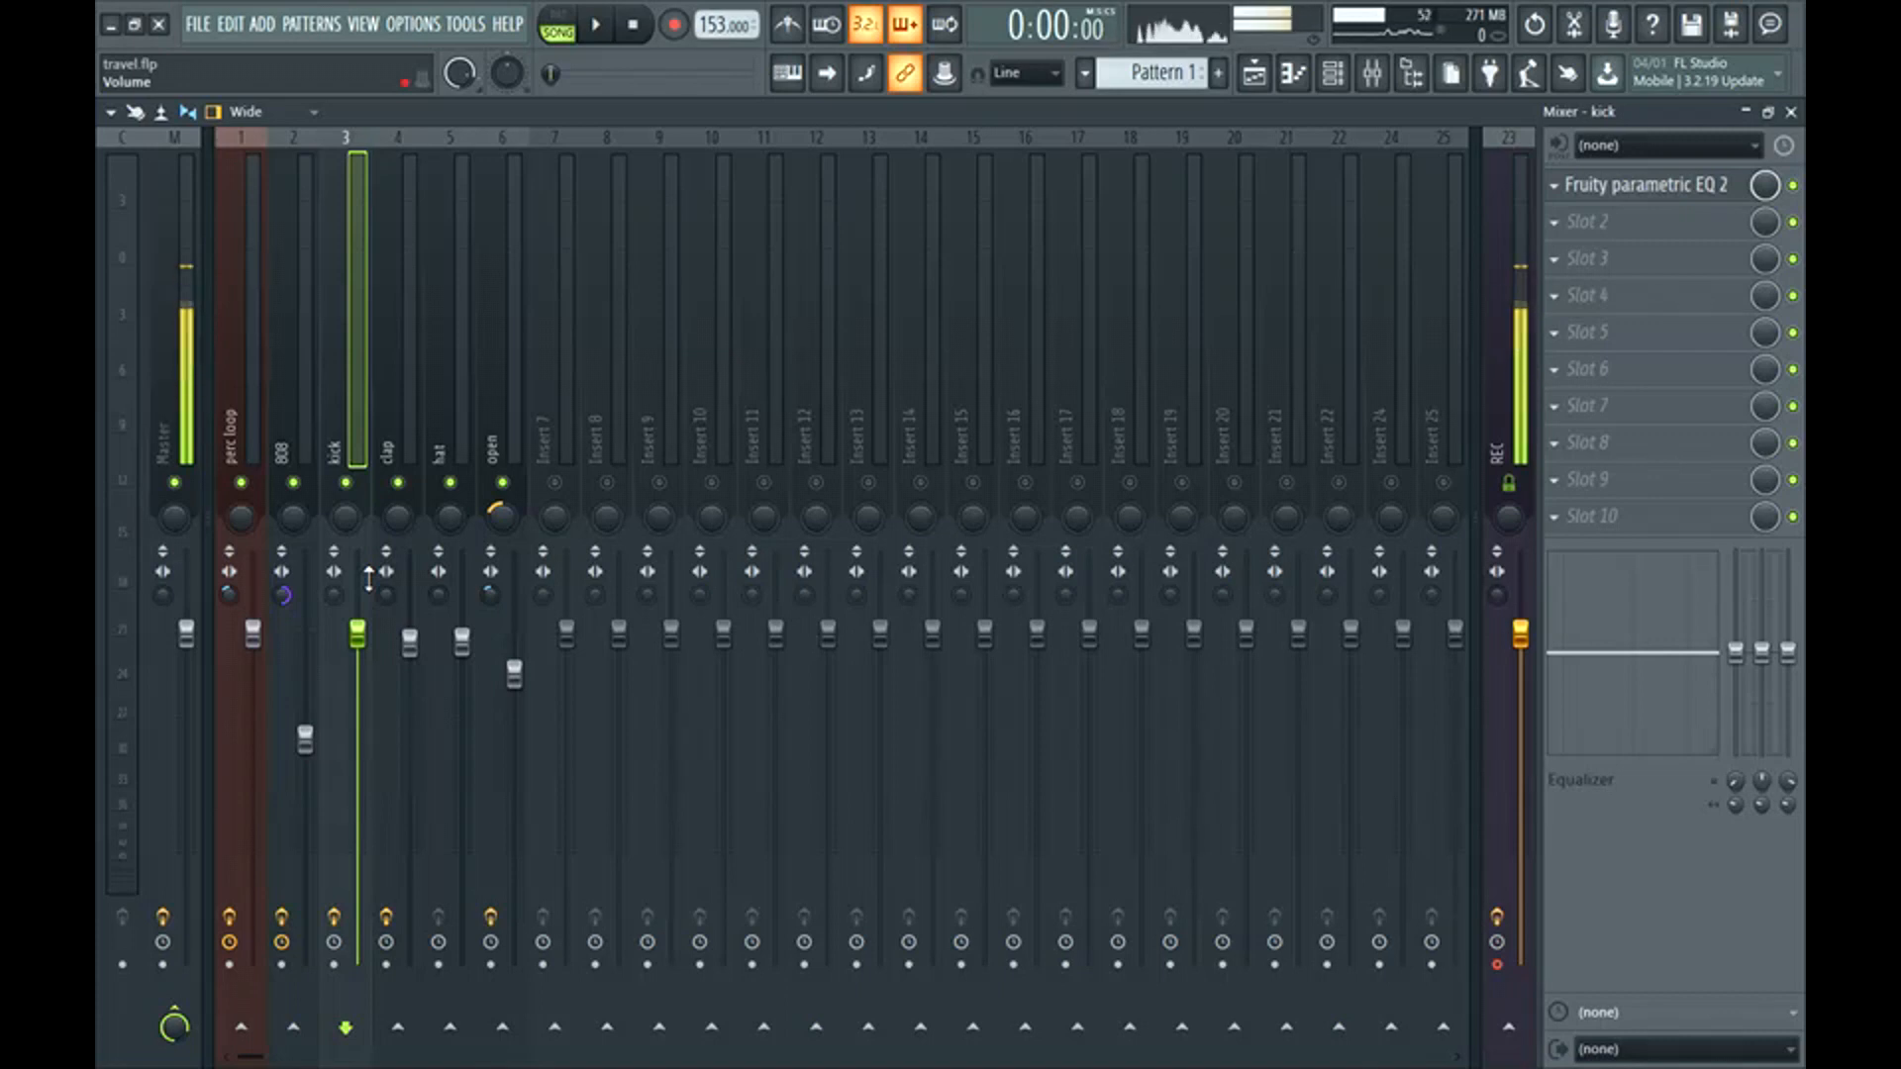
pyautogui.press('space')
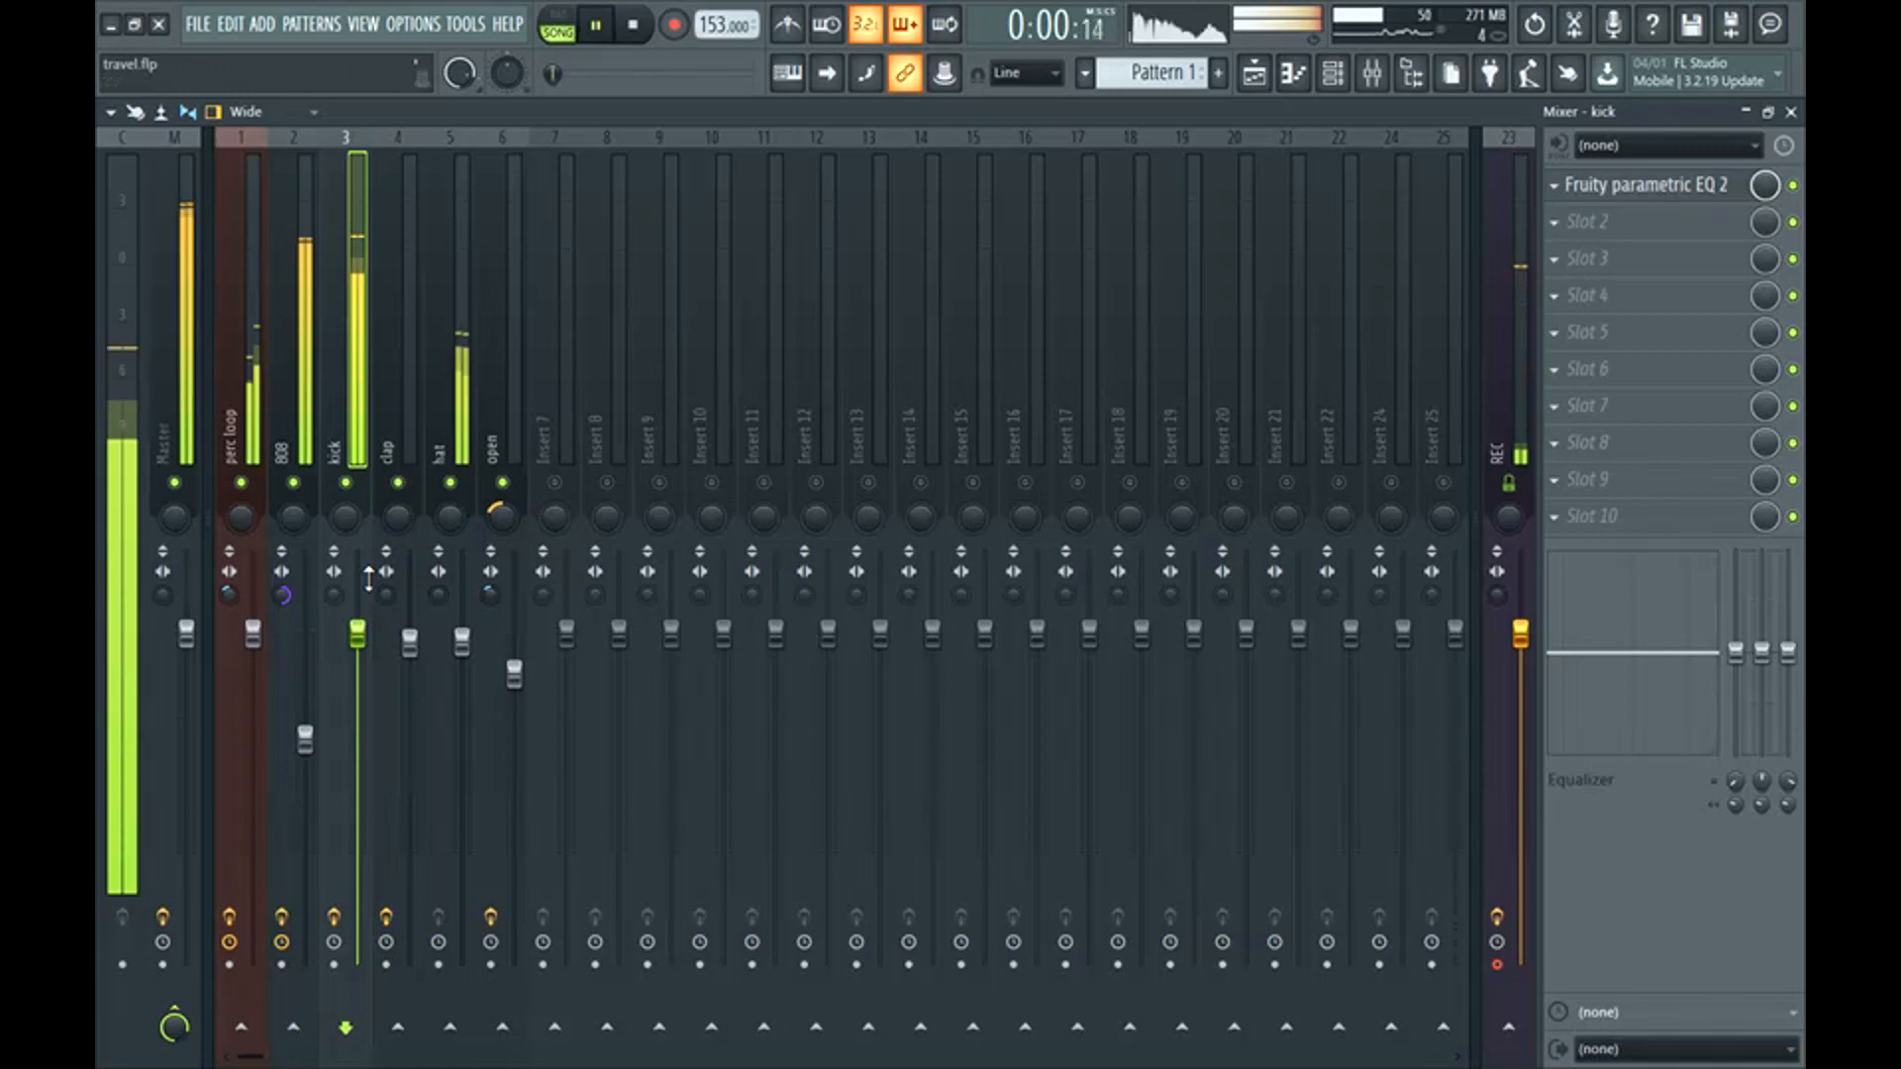
pyautogui.press('space')
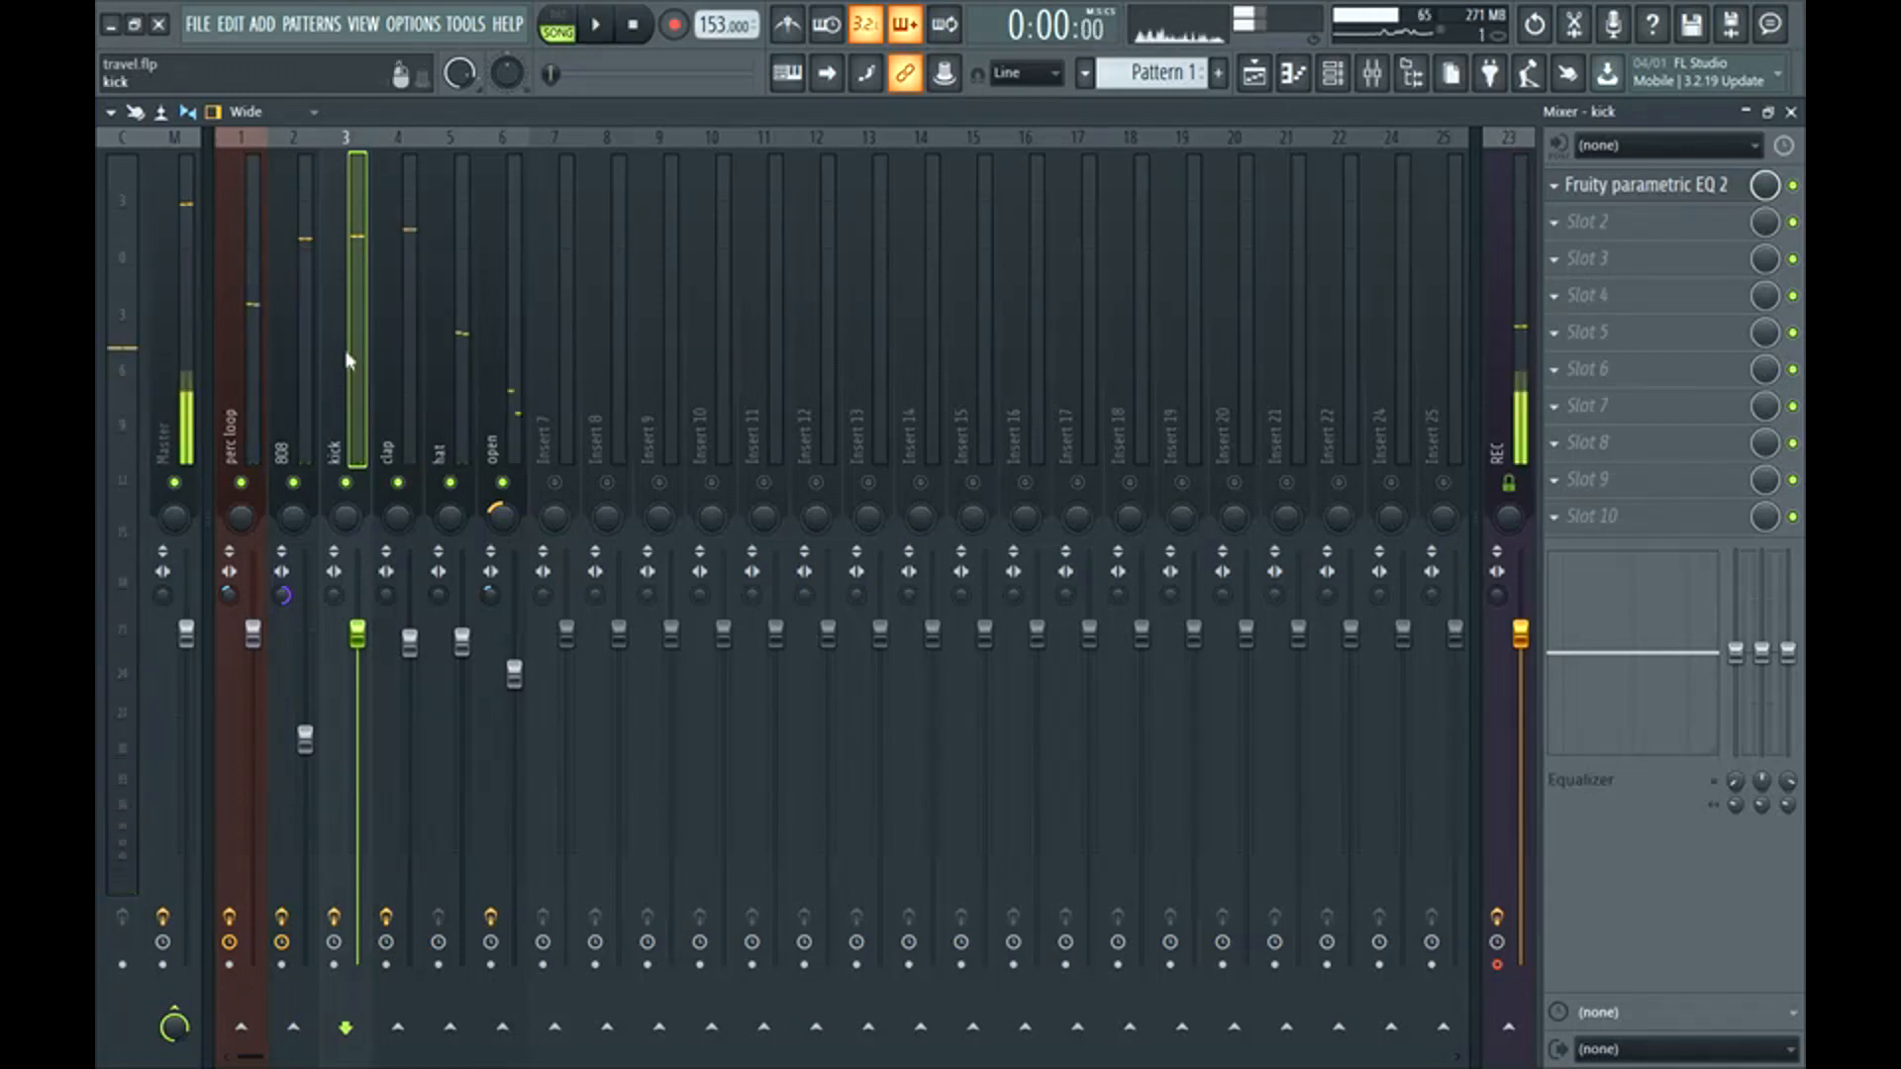
# Reverse the kick's polarity while comparing it in playback, and fine-tune the kick, 808 and clap volumes.
pyautogui.click(338, 556)
pyautogui.press('space')
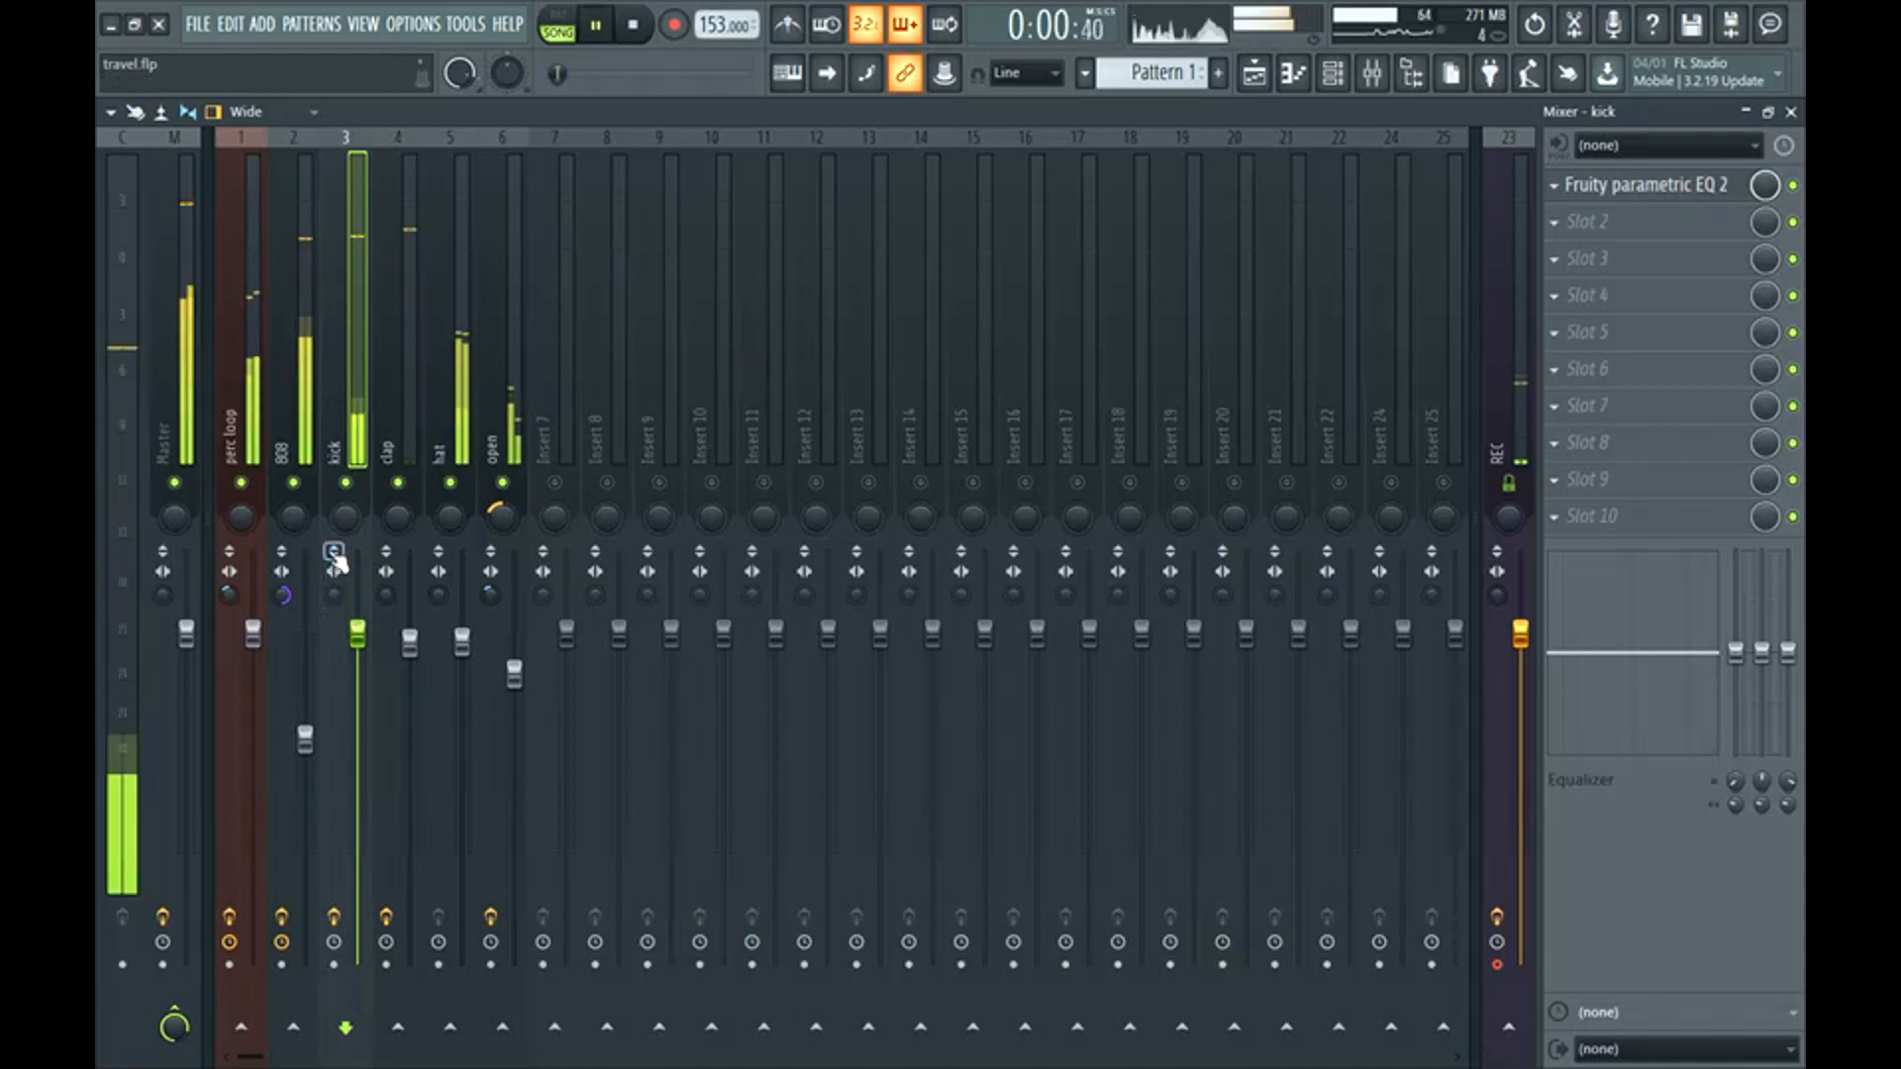
pyautogui.press('space')
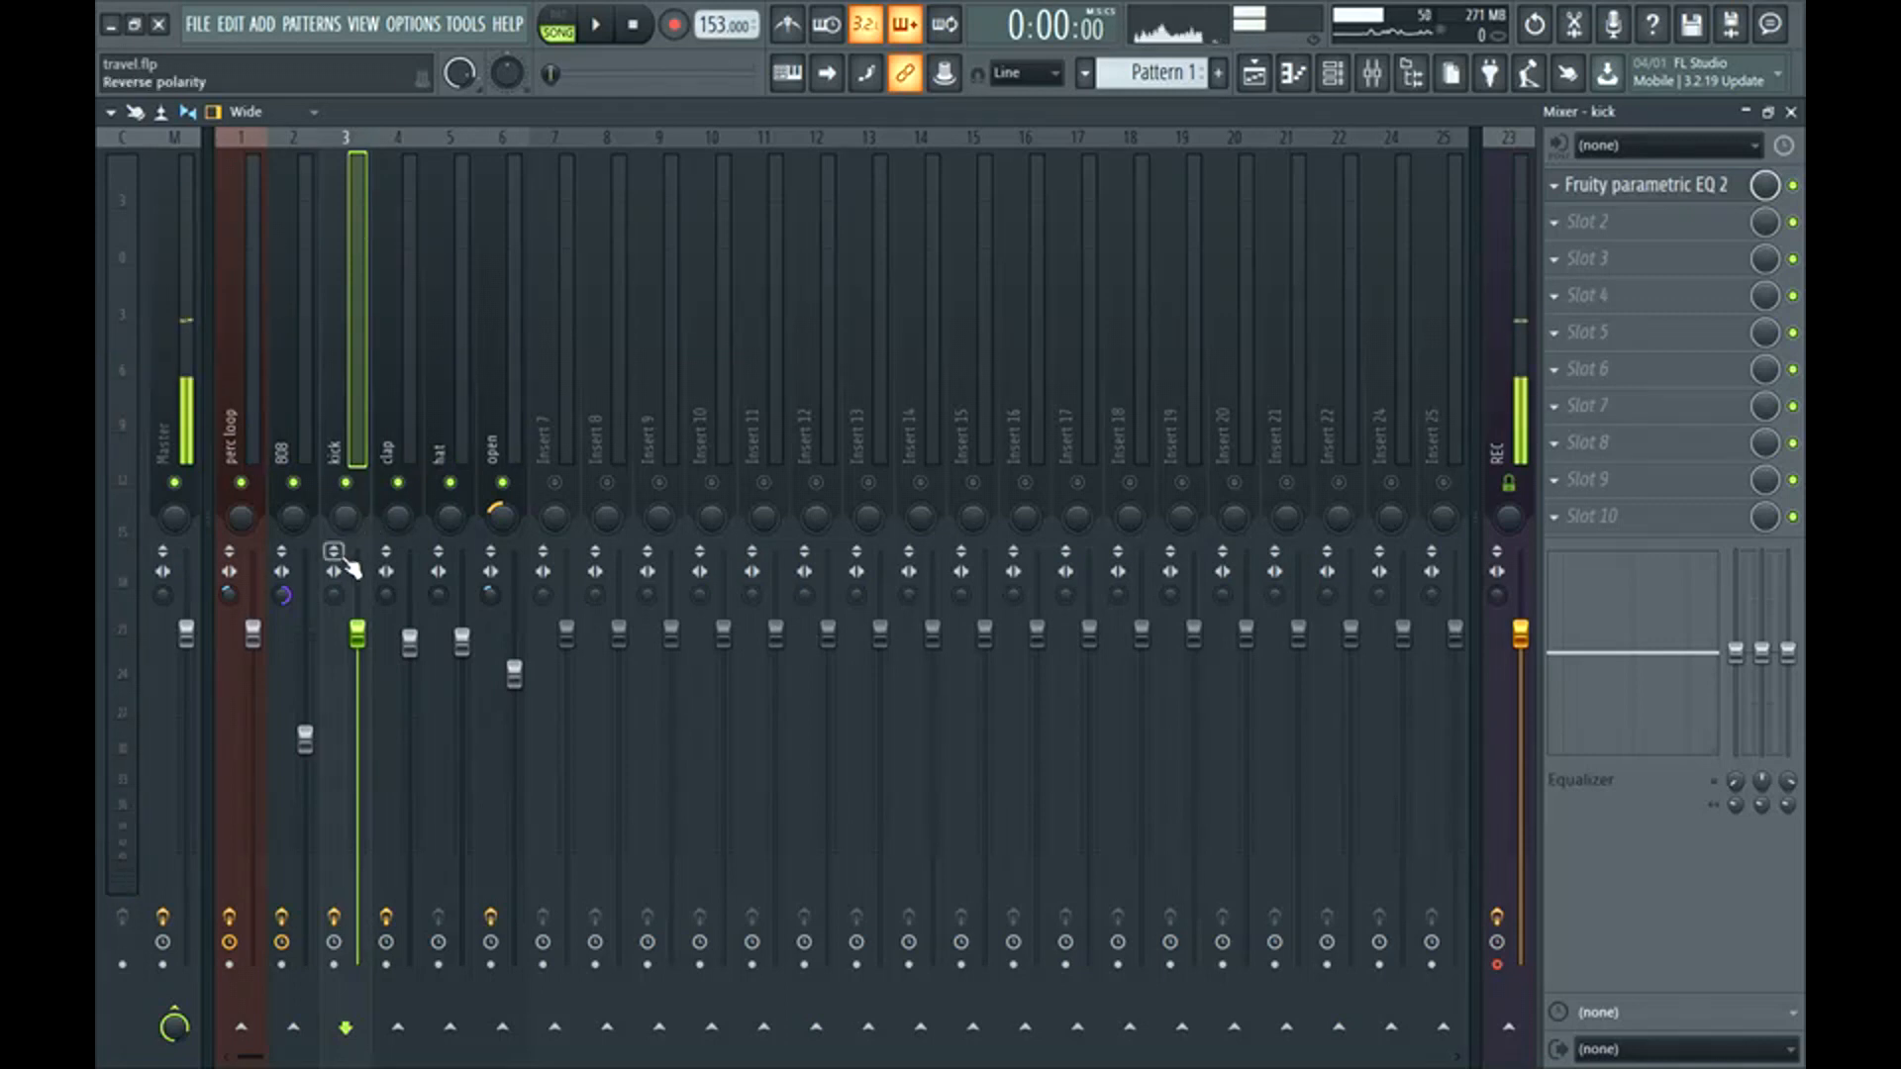
pyautogui.press('space')
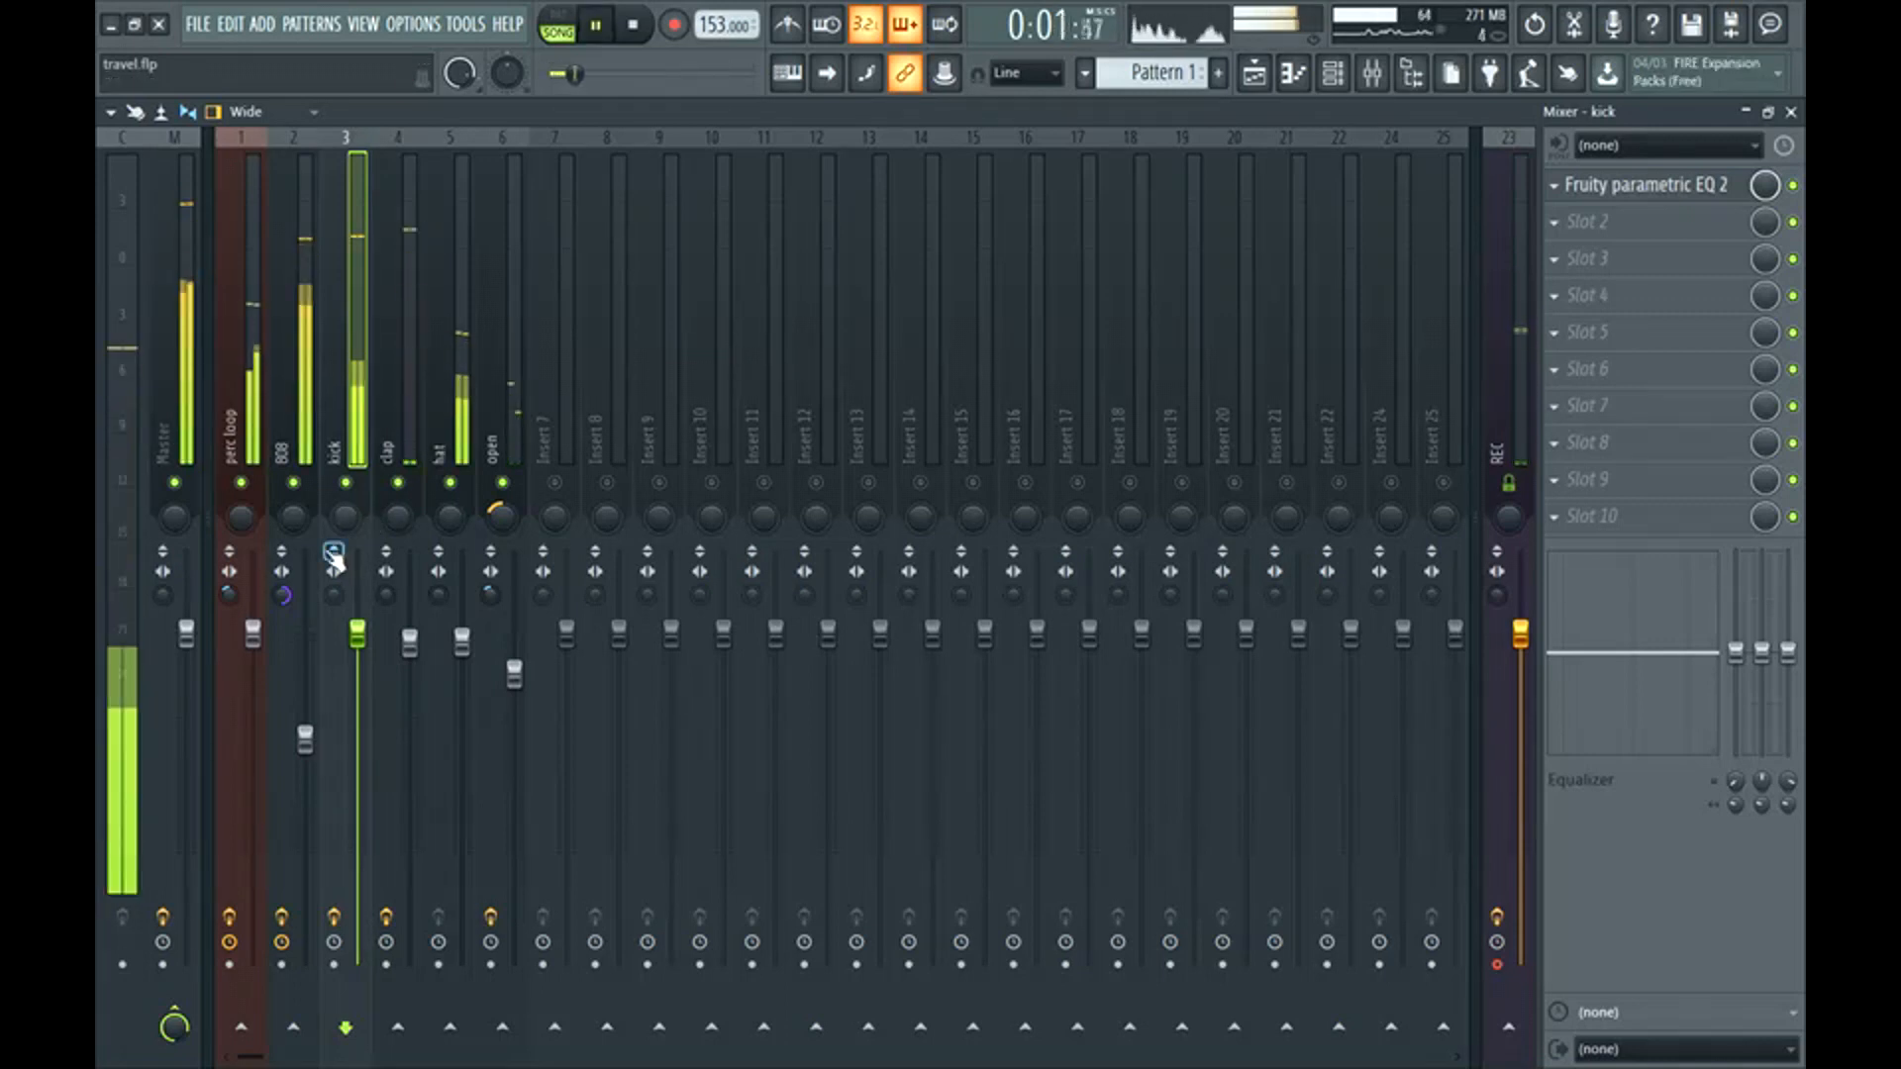
pyautogui.press('space')
pyautogui.click(424, 661)
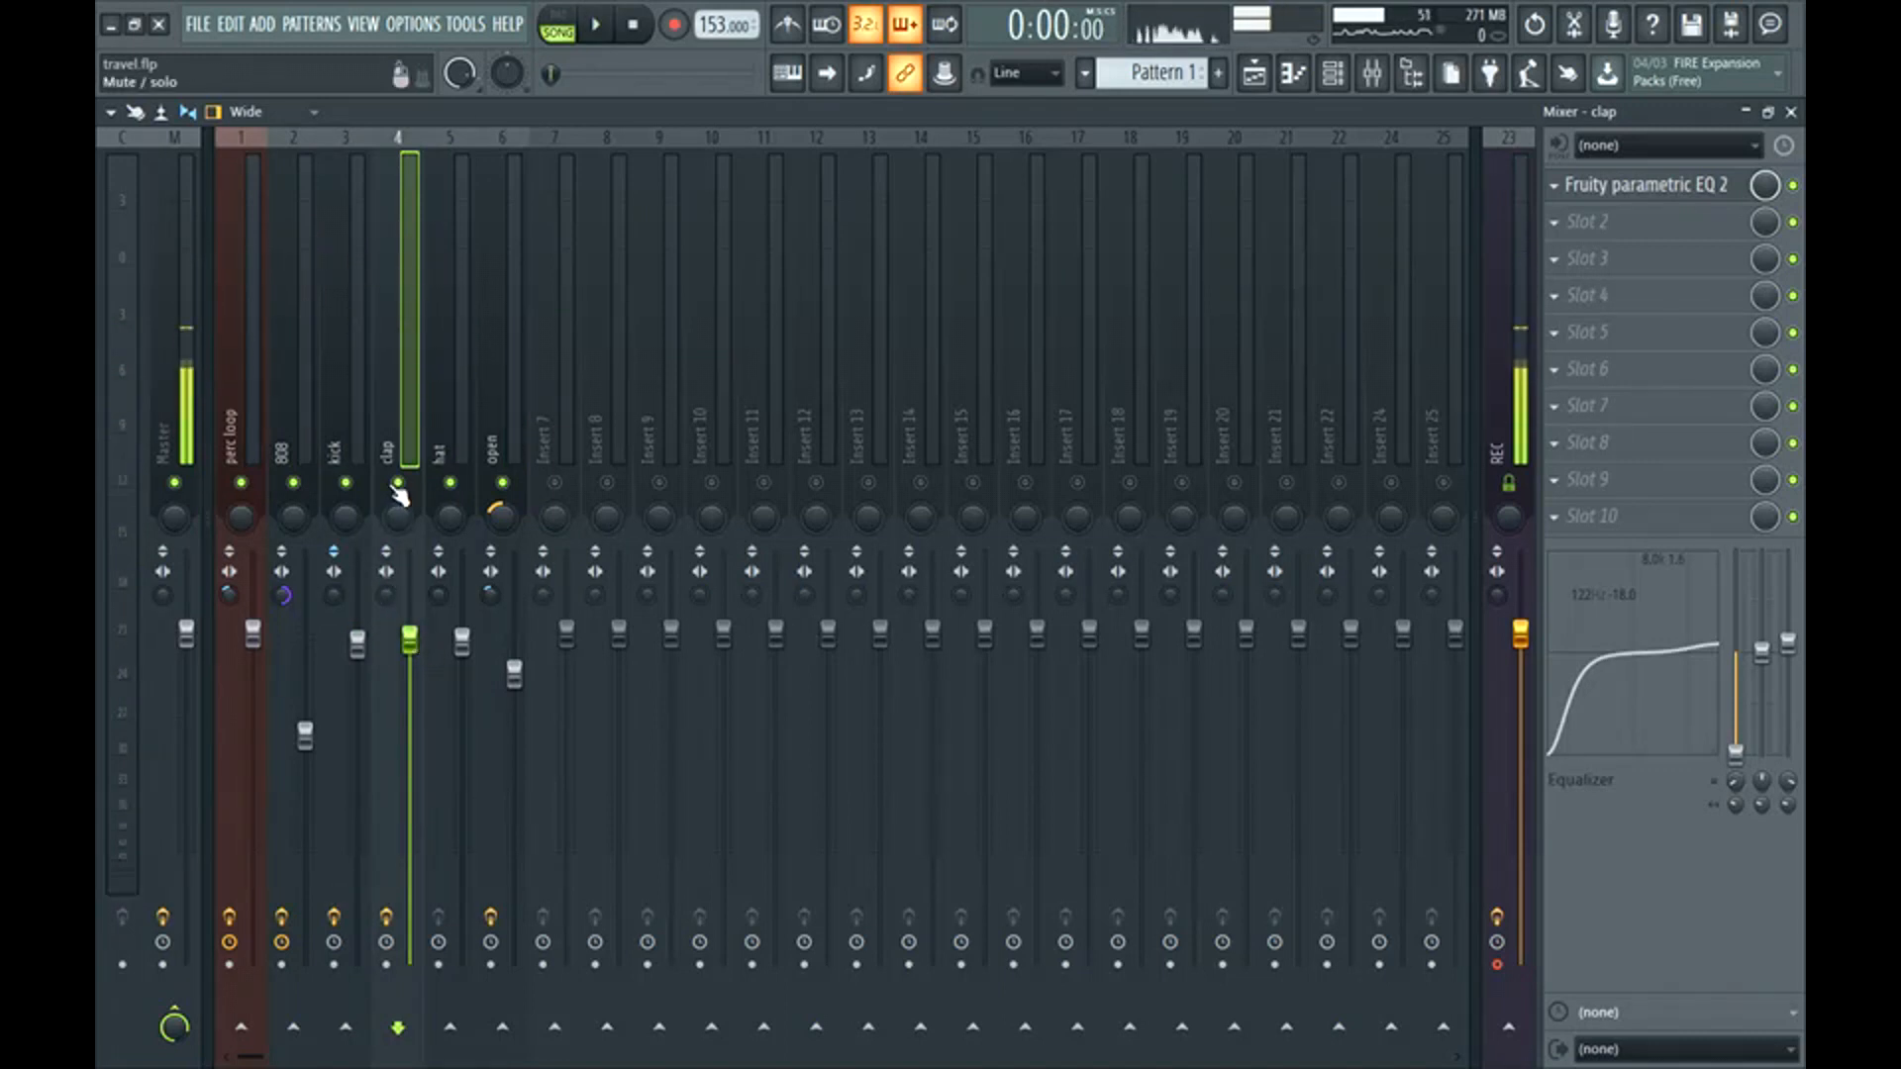
# Merge the master track's stereo separation towards mono and listen to the full mix.
pyautogui.click(181, 411)
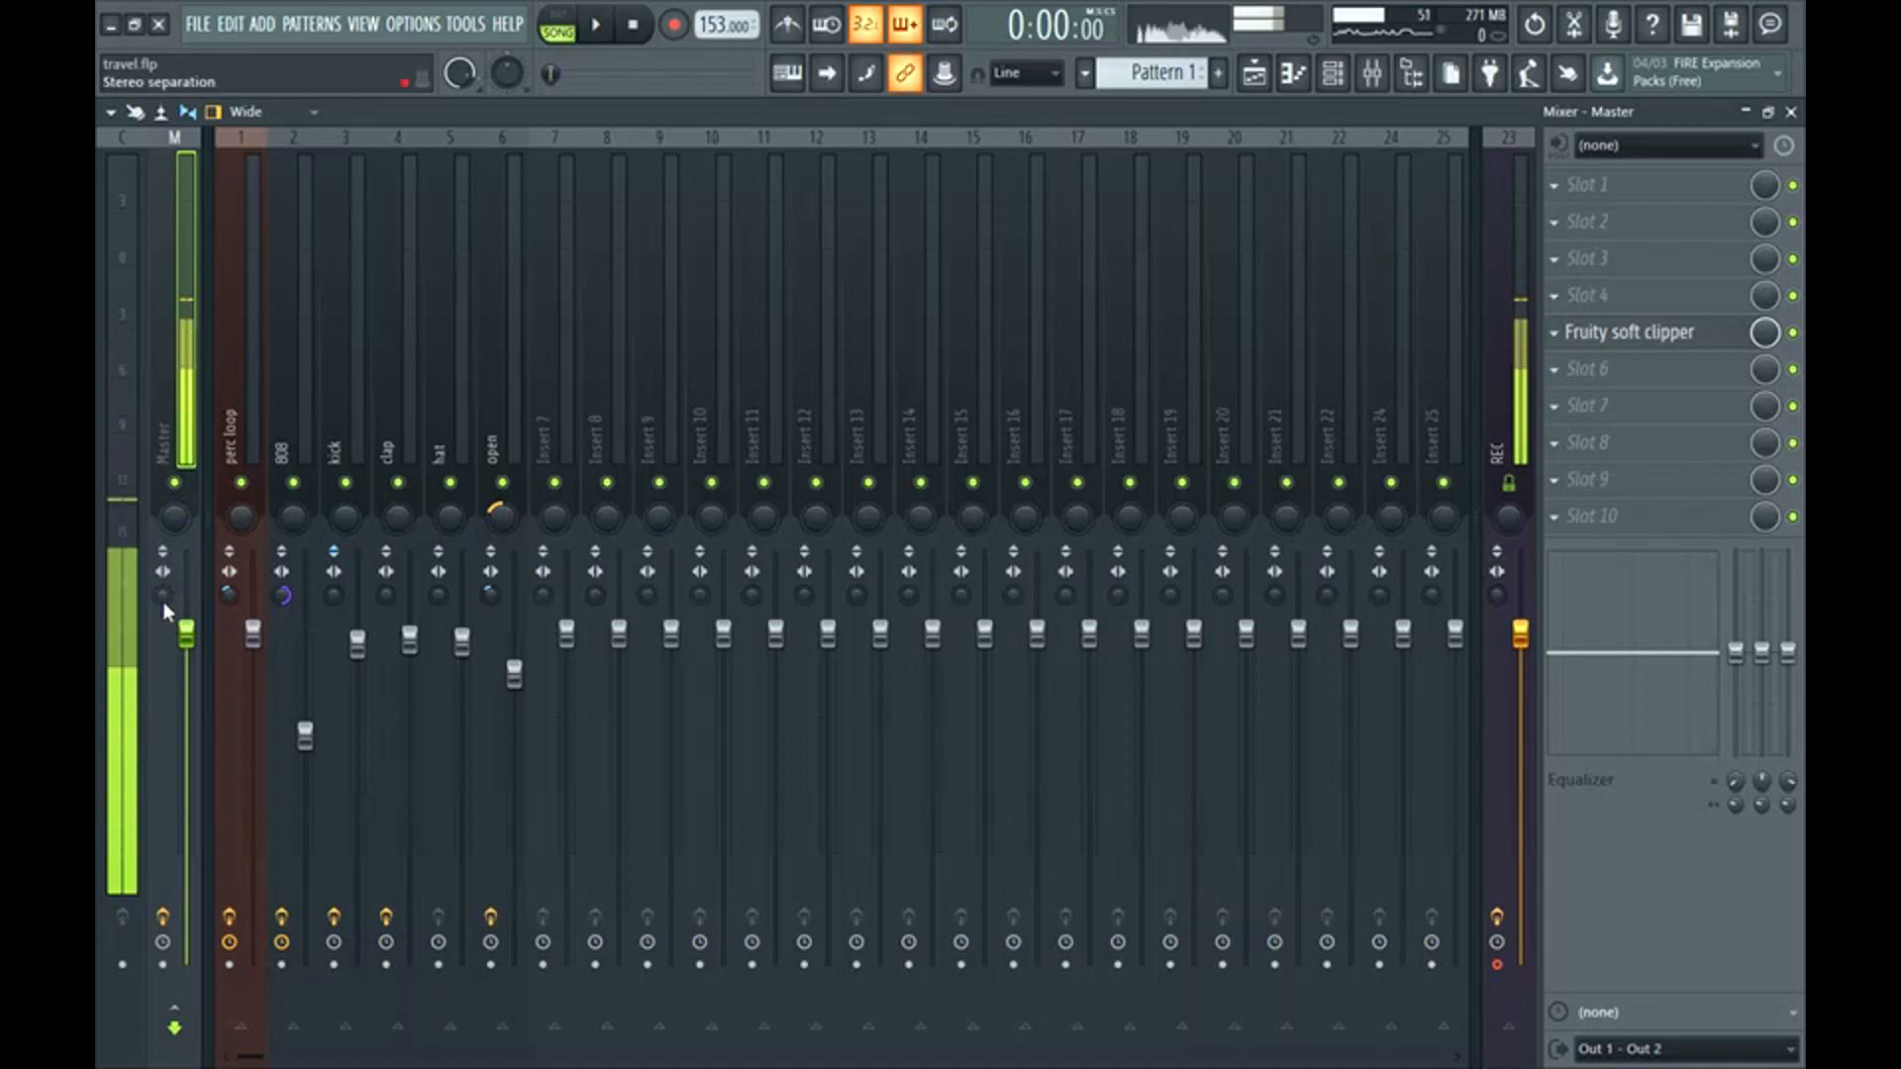
pyautogui.moveTo(164, 598); pyautogui.dragTo(164, 500)
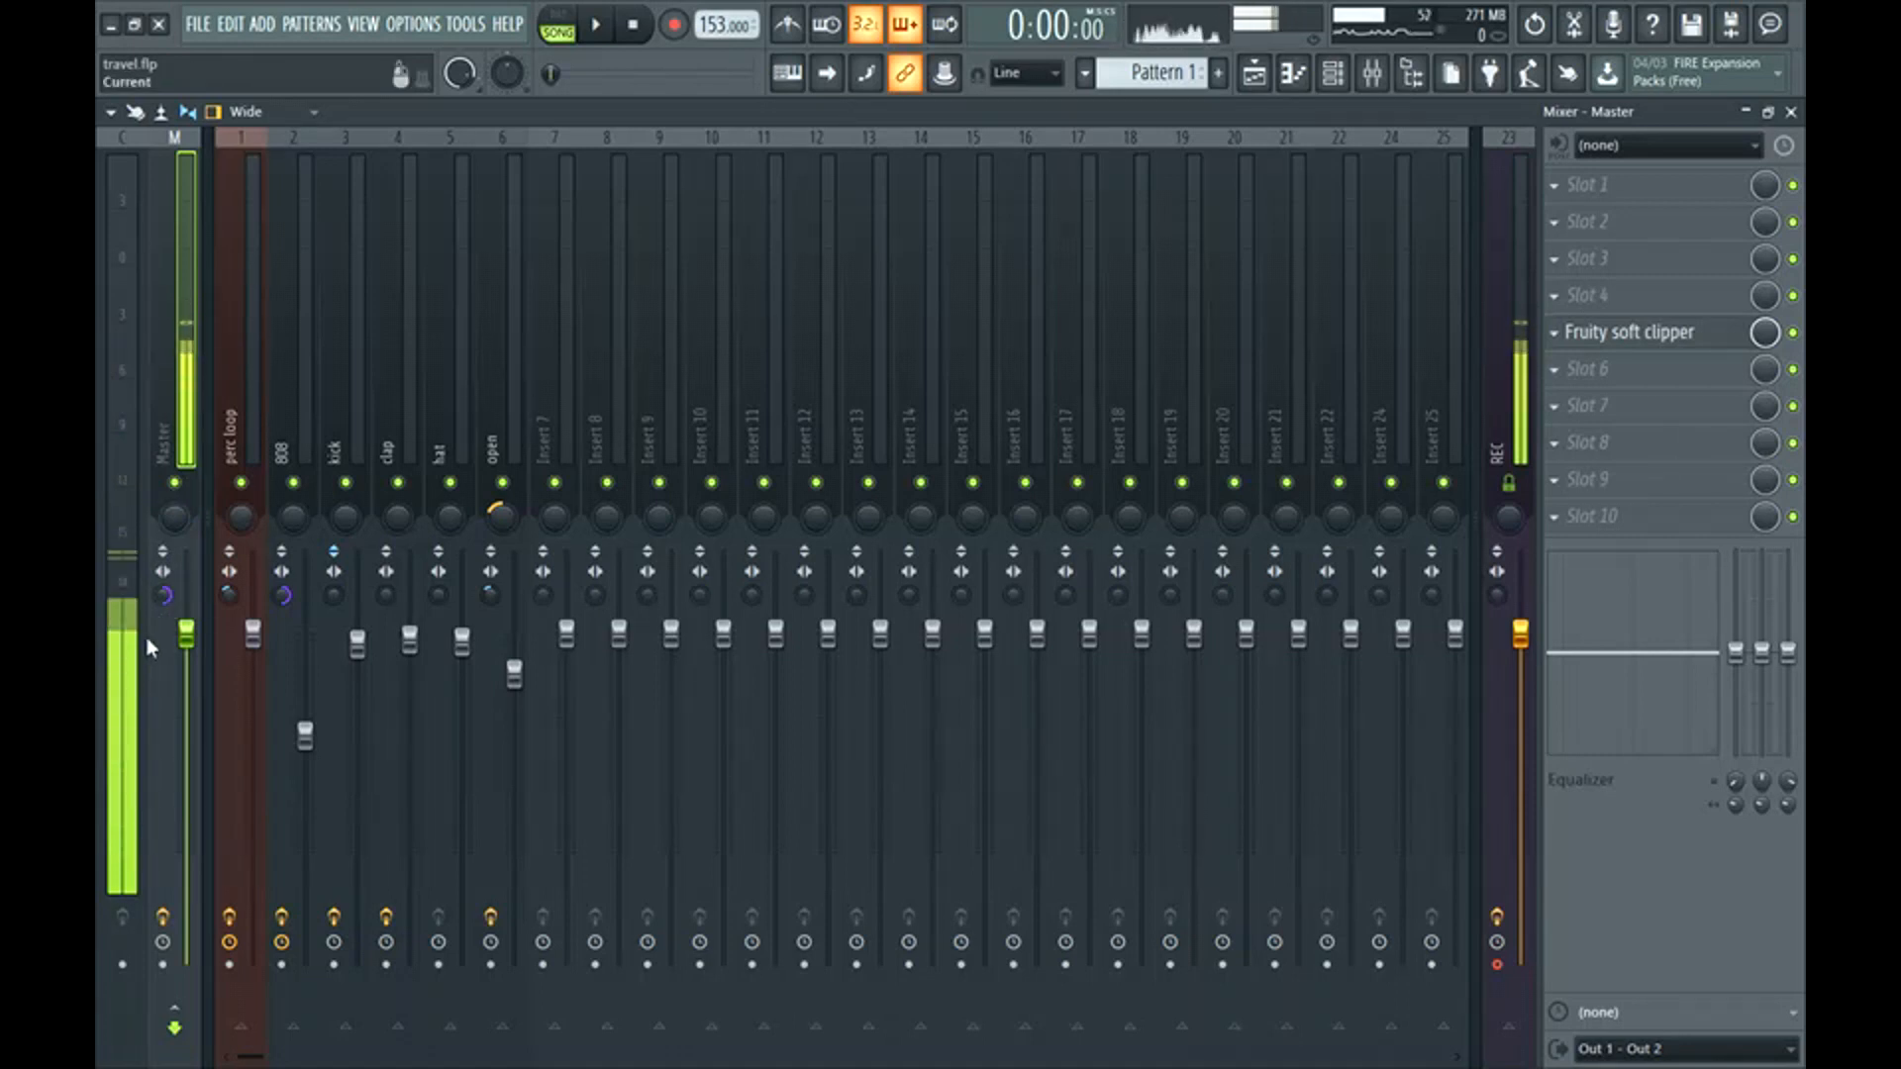
pyautogui.press('space')
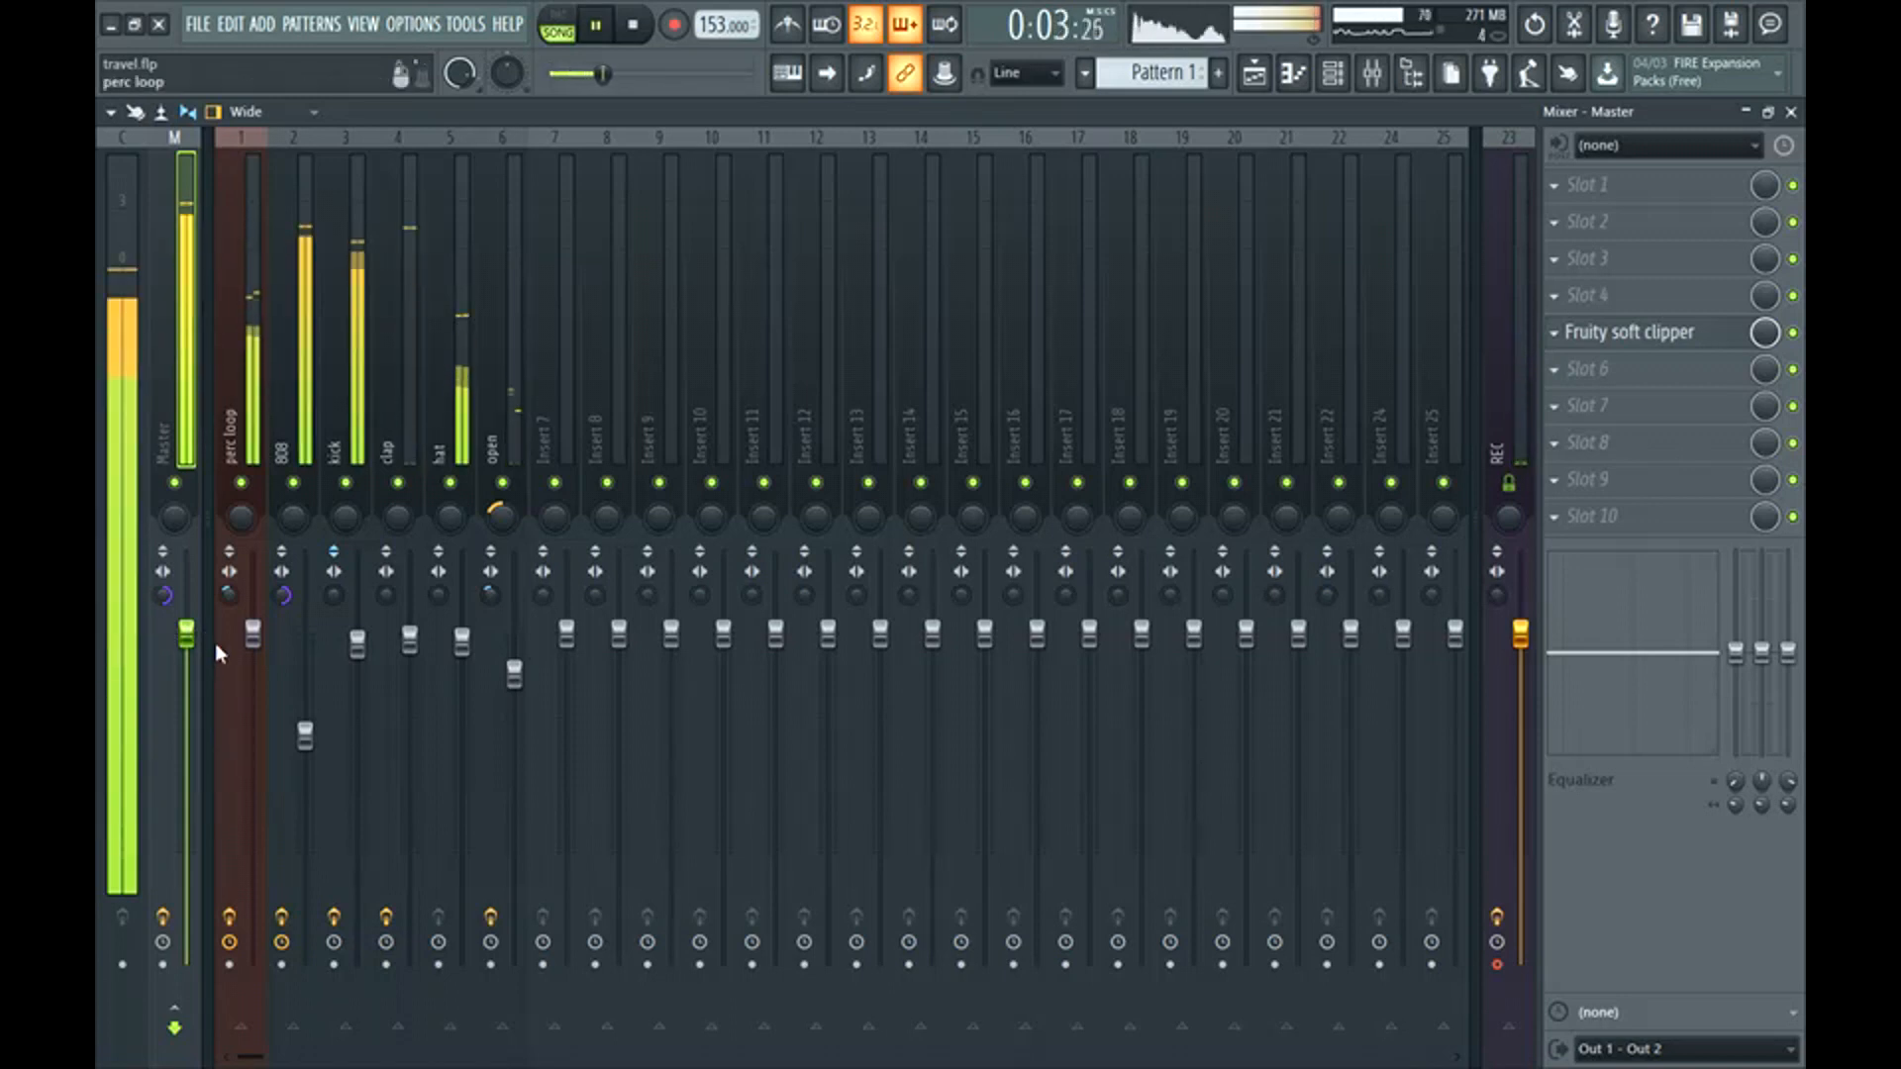
pyautogui.press('space')
# Raise the perc loop's volume slightly and audition it in the full mix.
pyautogui.click(222, 396)
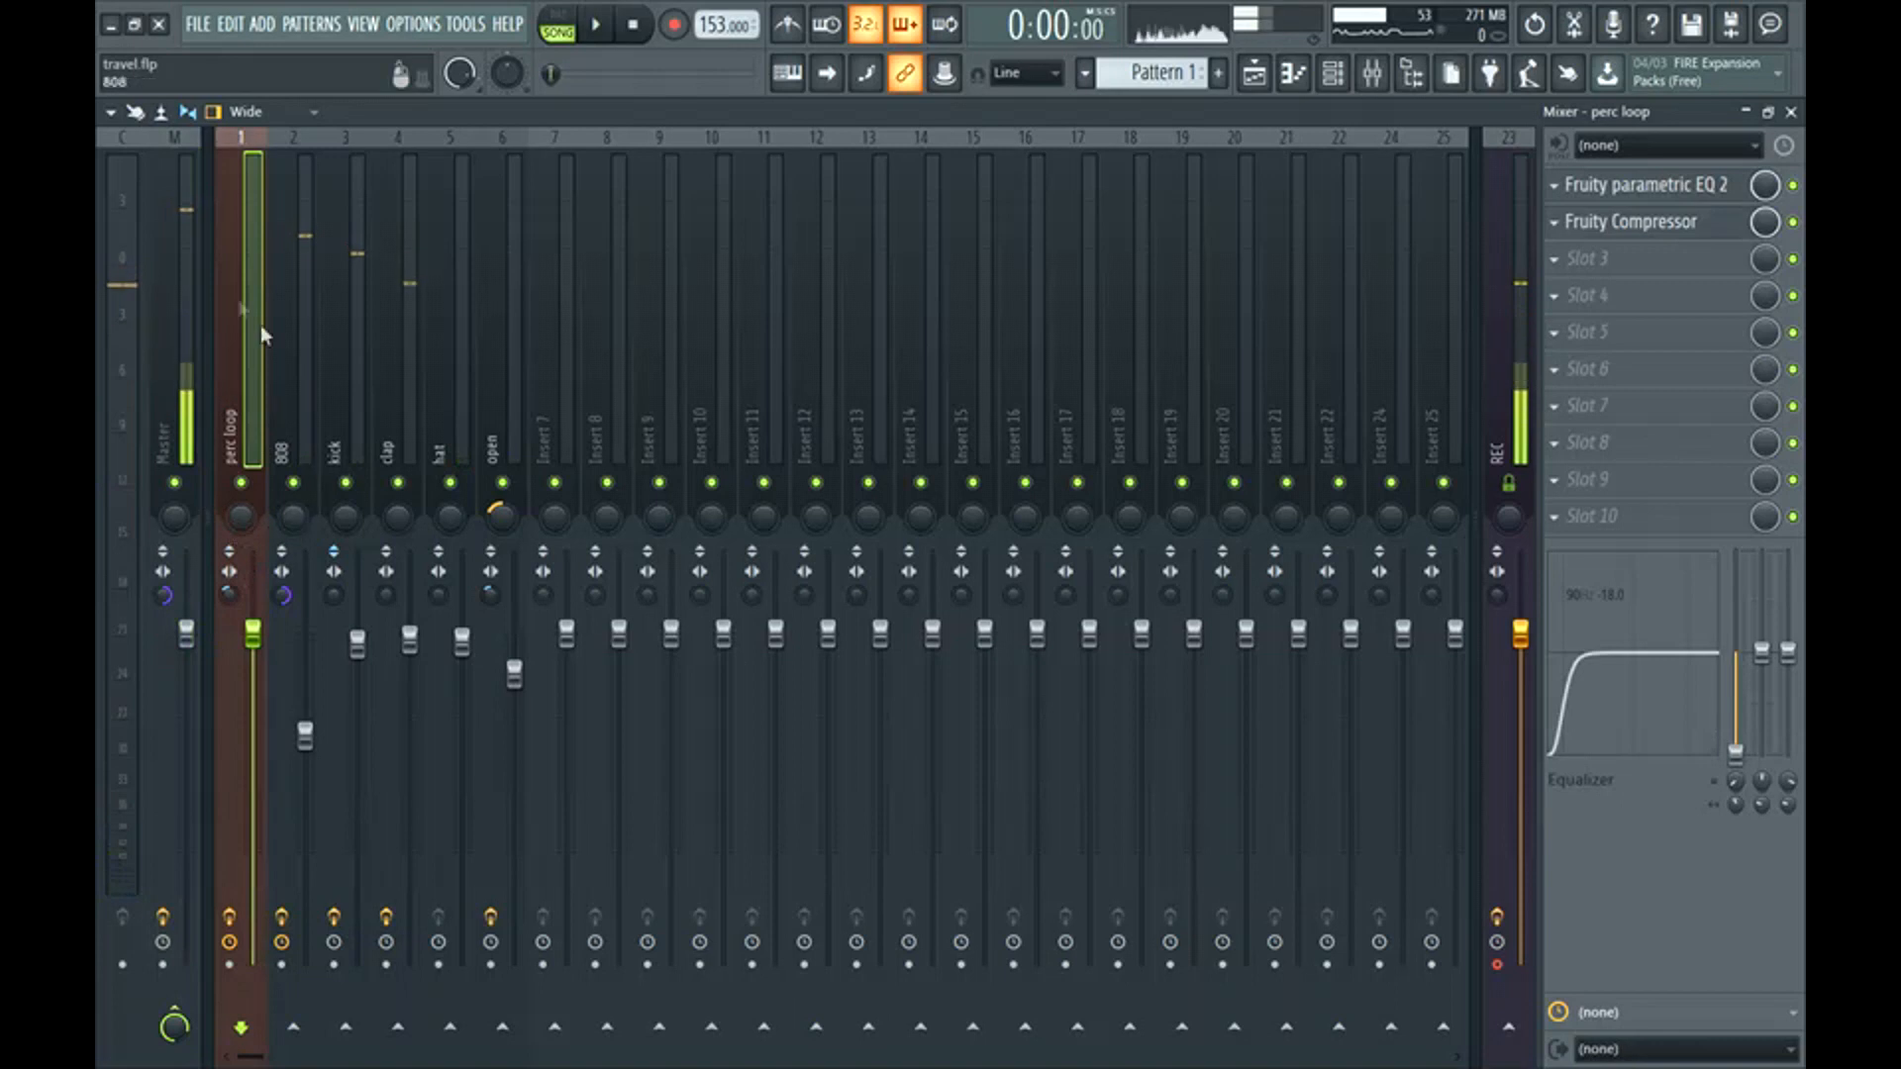
pyautogui.moveTo(261, 646); pyautogui.dragTo(261, 631)
pyautogui.press('space')
pyautogui.press('space')
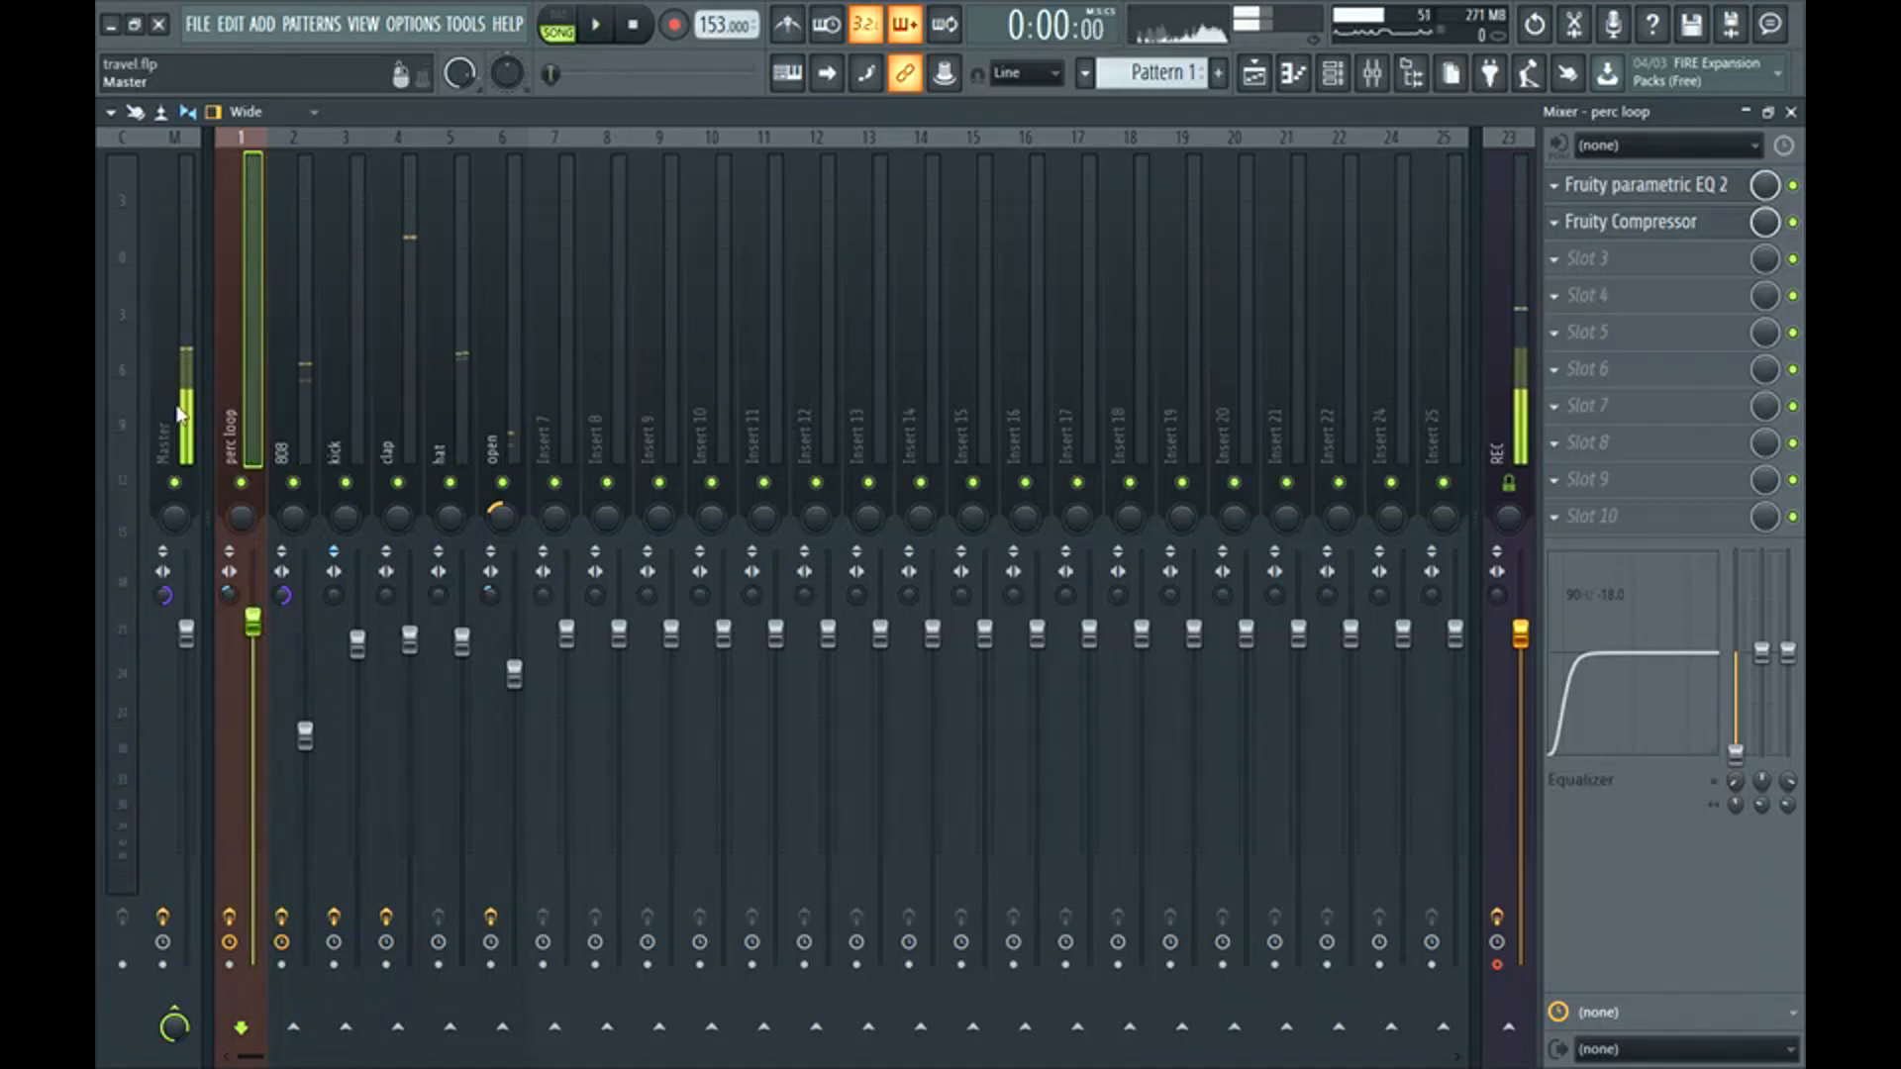
# Reset the master track's stereo separation to its default.
pyautogui.click(153, 604)
pyautogui.rightClick(163, 596)
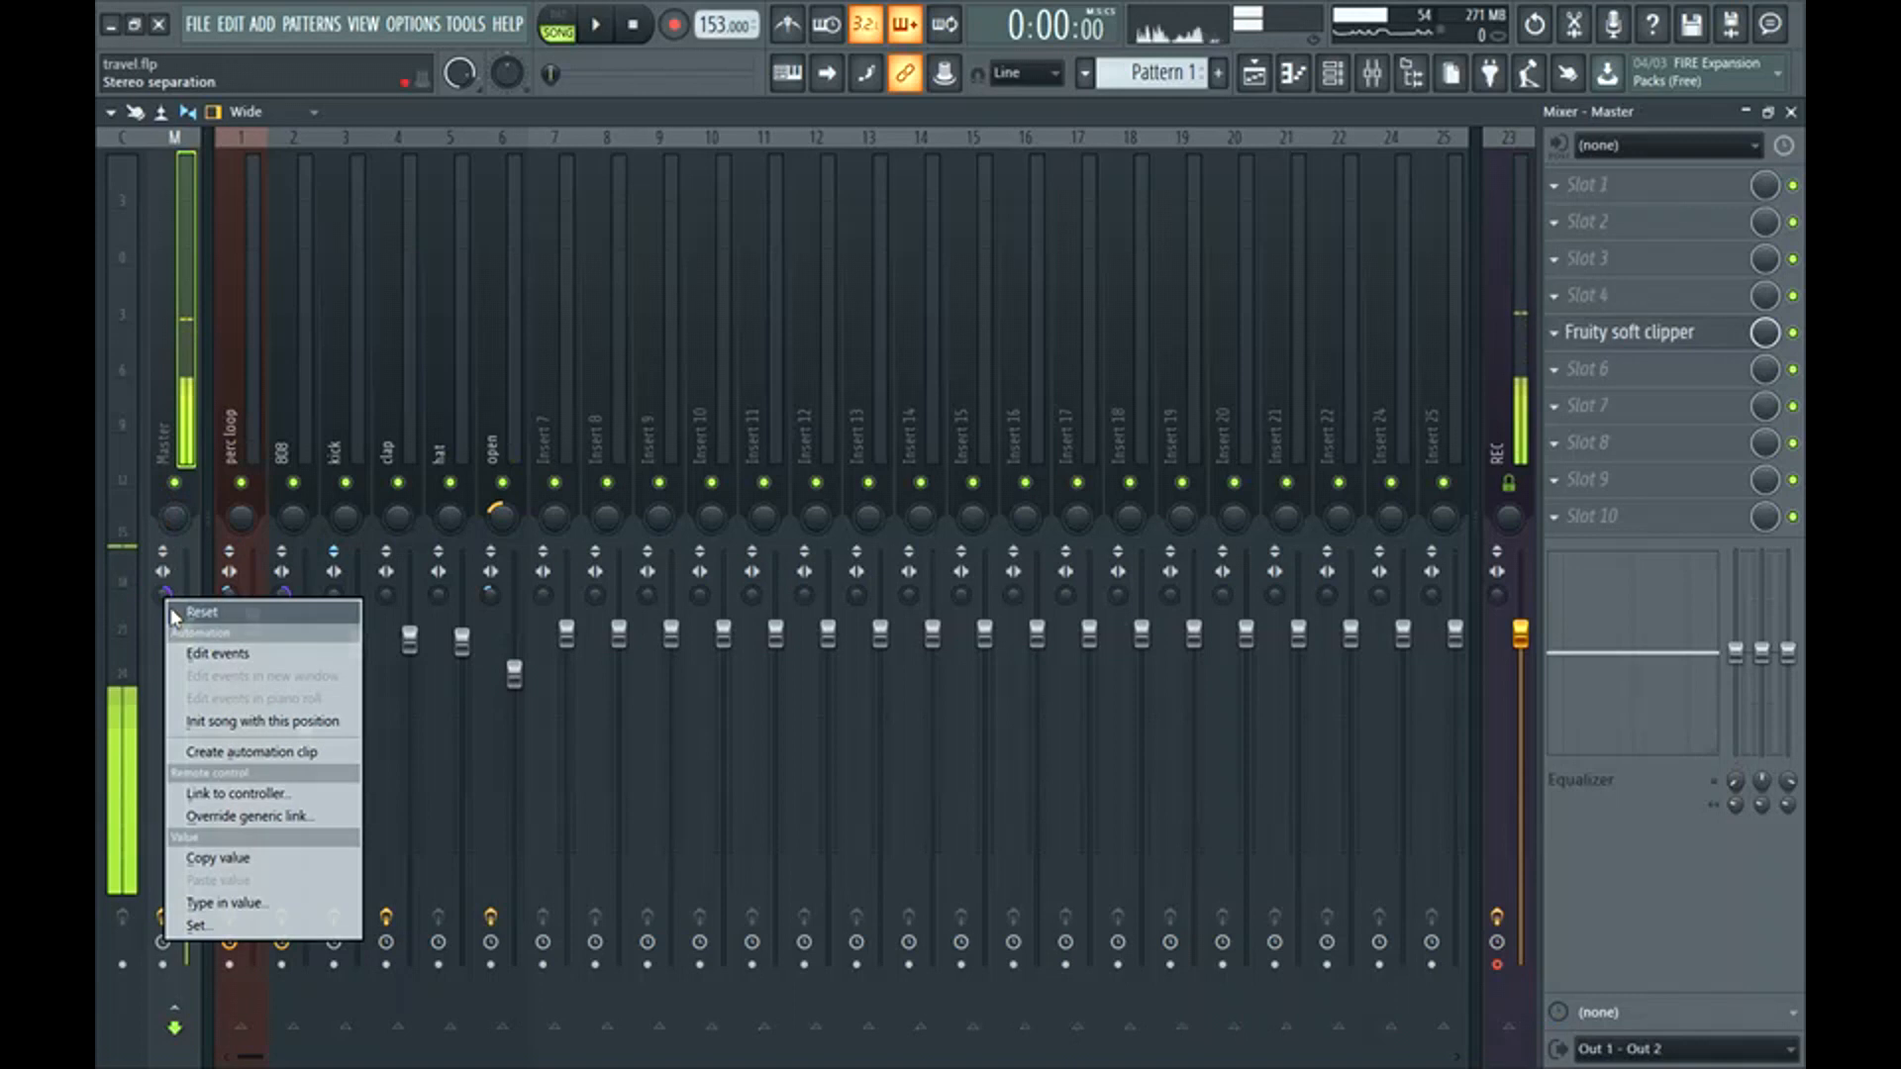
pyautogui.click(188, 611)
# Set the hat's volume to -0.1 dB during playback, and select the master track.
pyautogui.press('space')
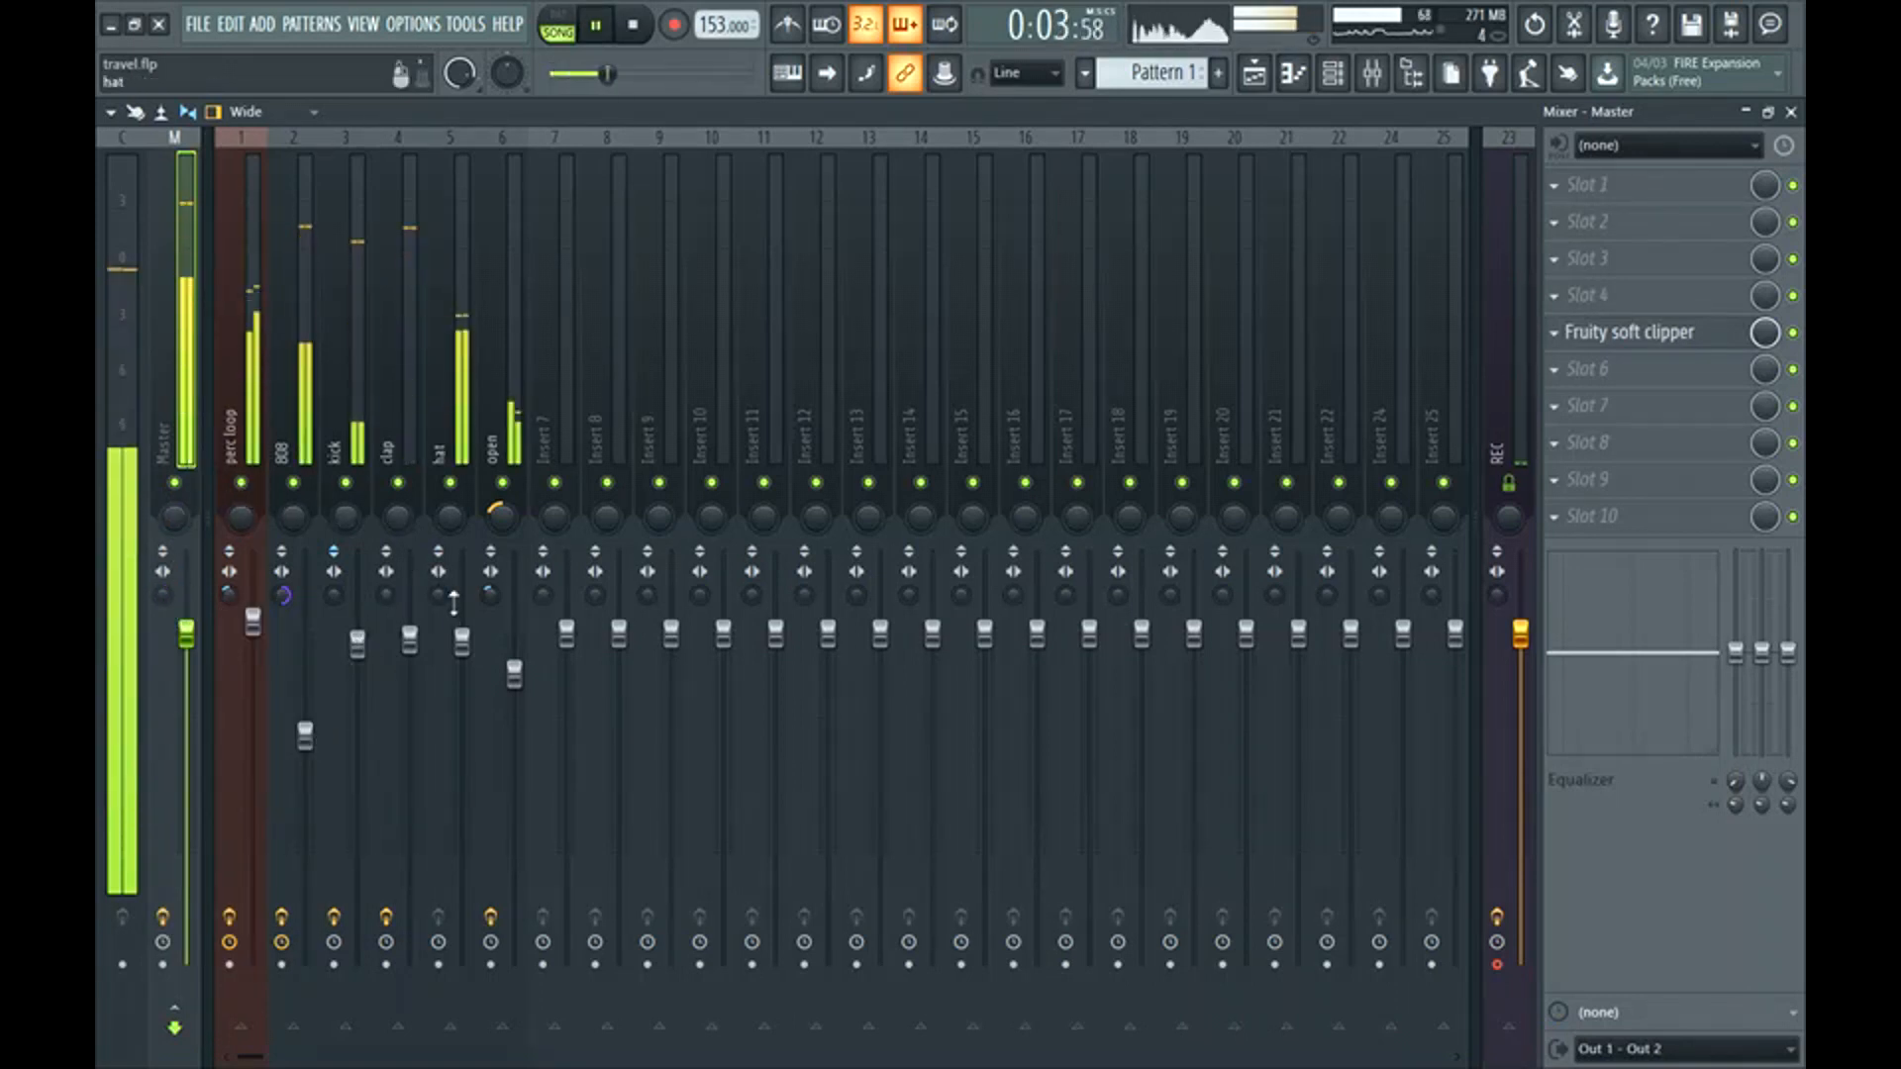
pyautogui.click(462, 639)
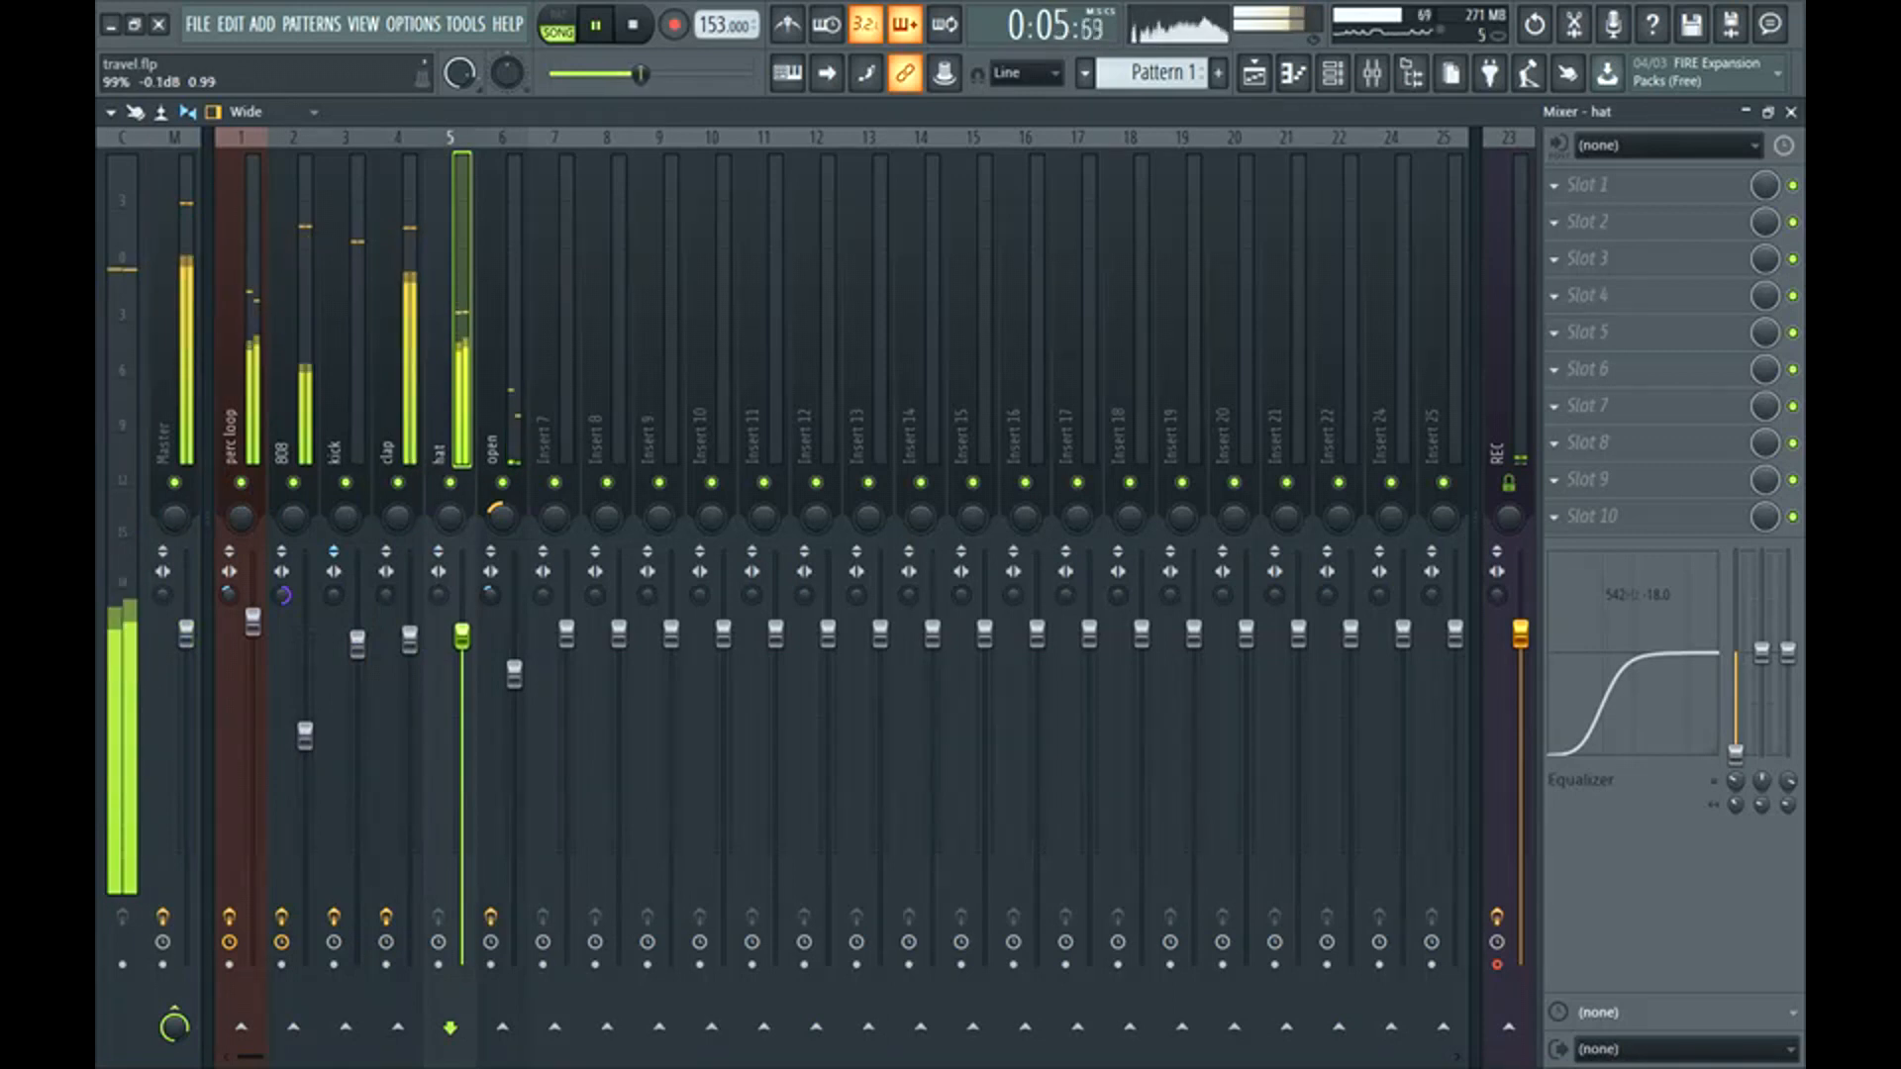
pyautogui.press('space')
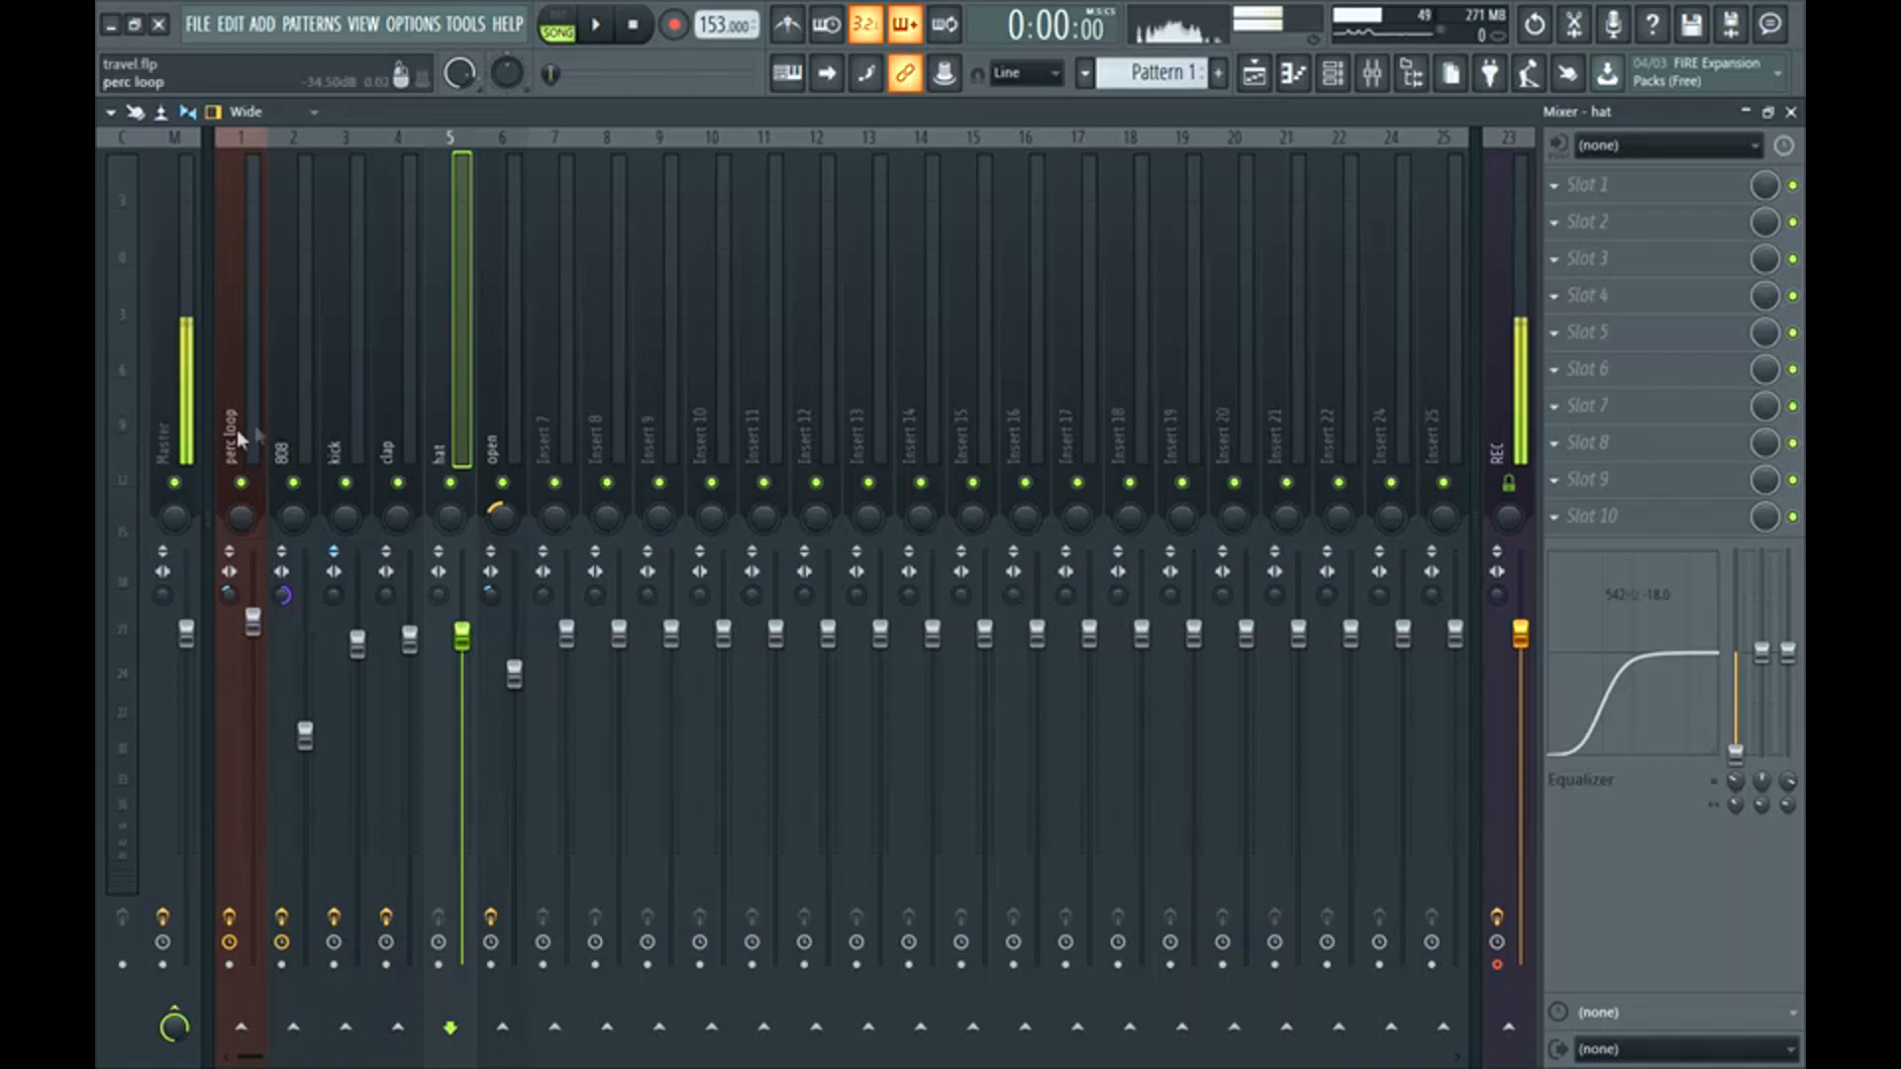
pyautogui.click(175, 414)
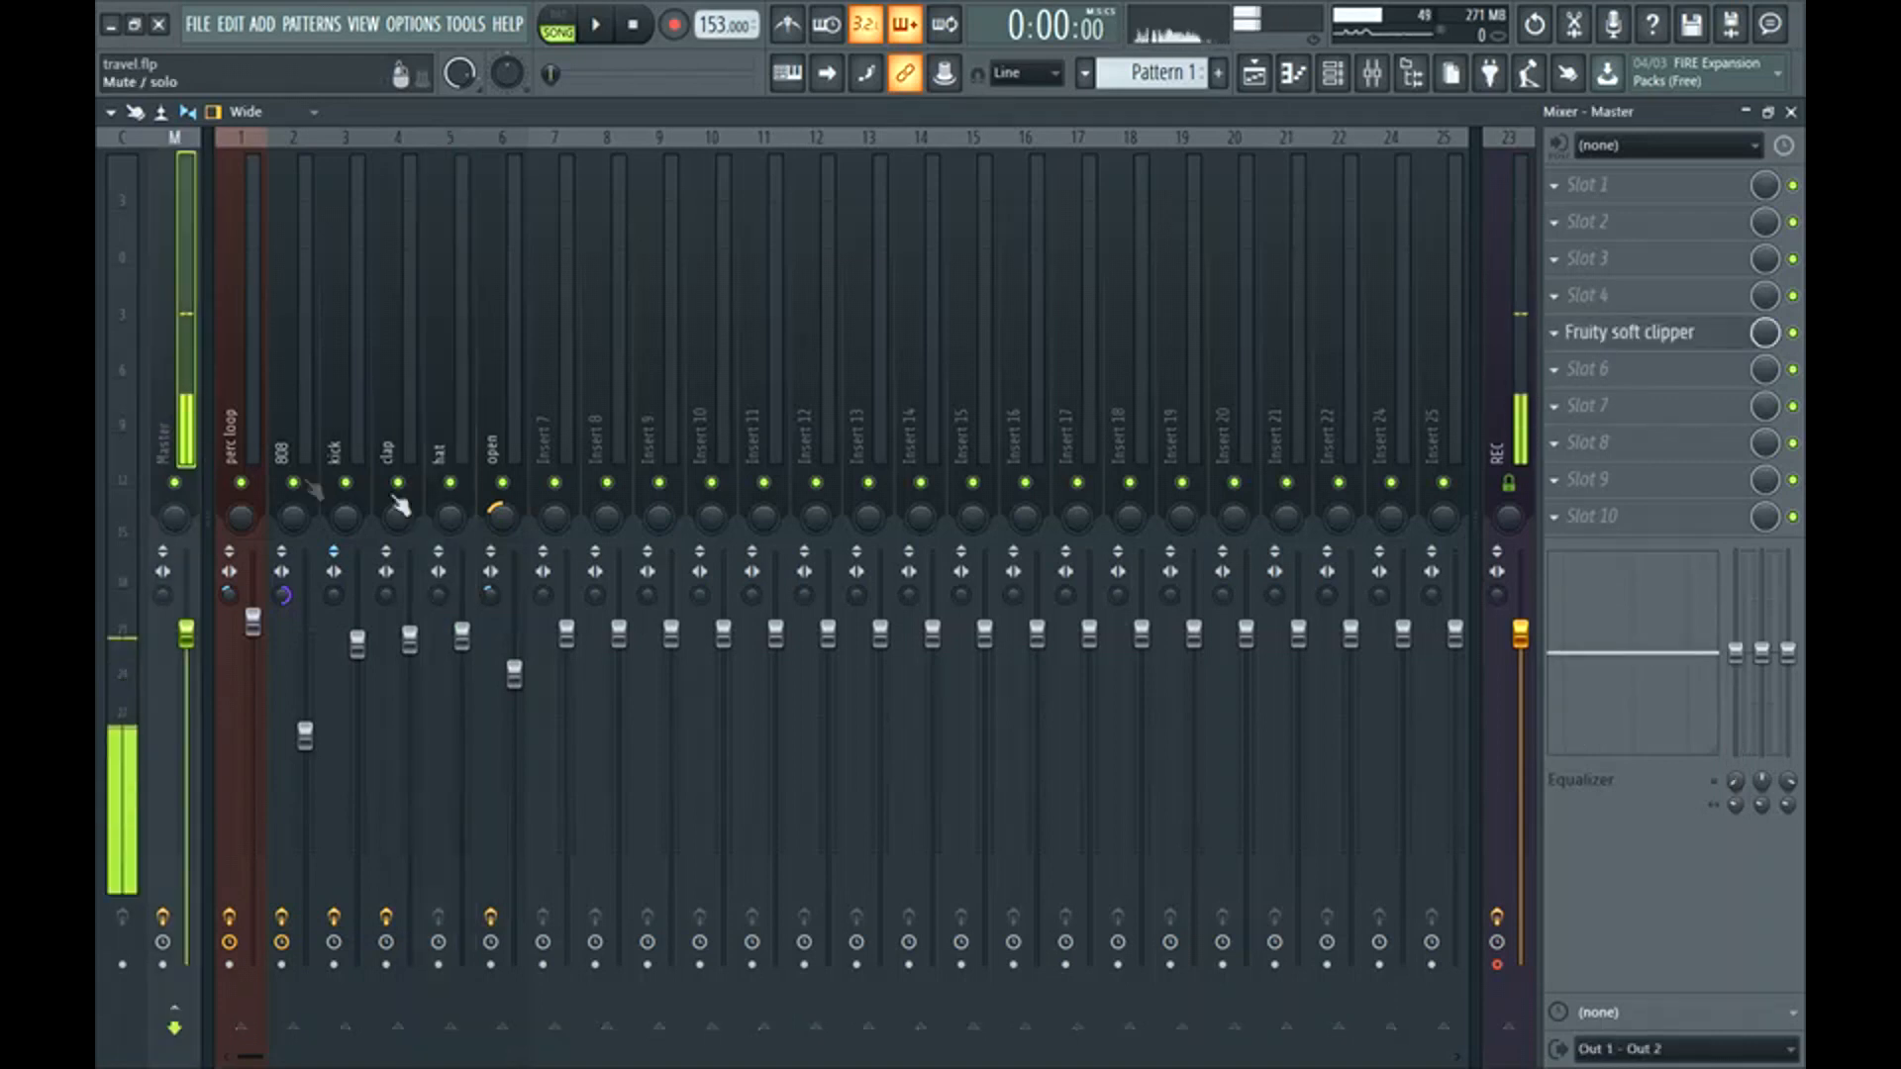